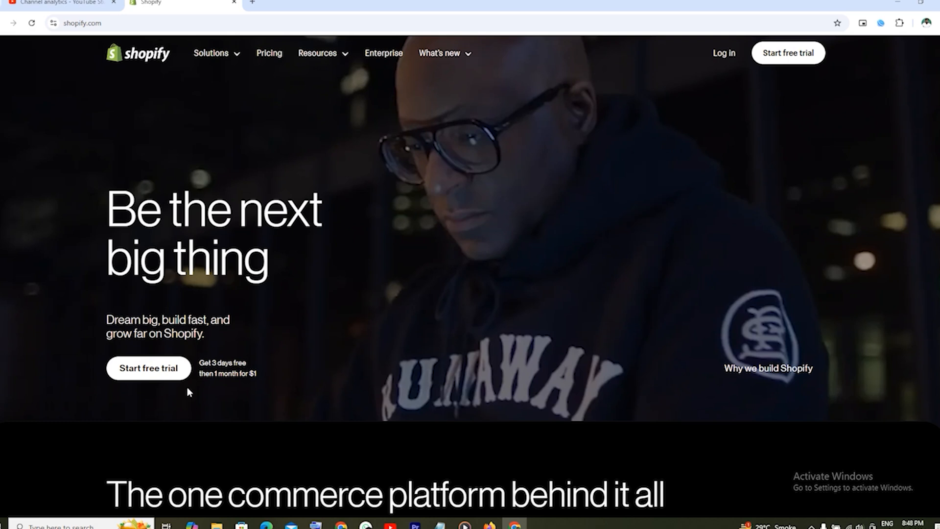
Step: Start the Shopify free trial and sign up with a Google account
left_click_drag(213, 365, 252, 377)
left_click(225, 379)
left_click(258, 375)
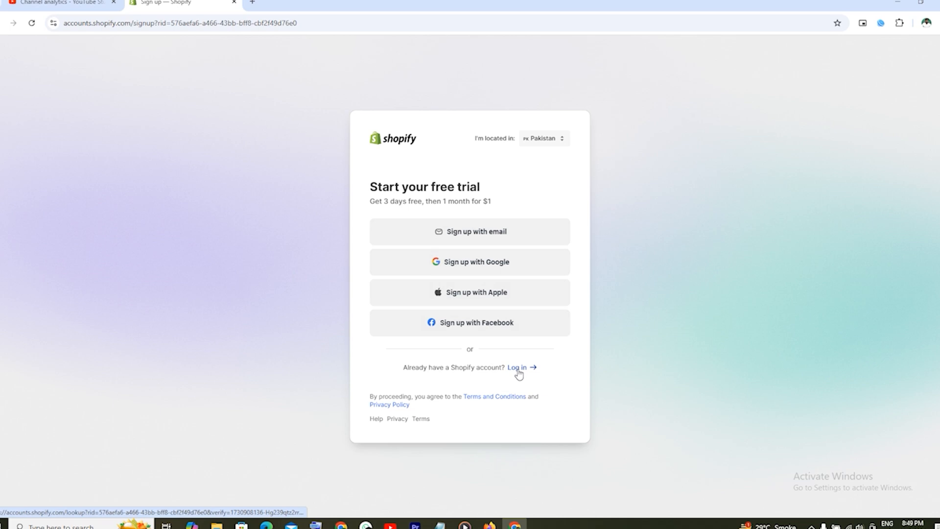
left_click(445, 264)
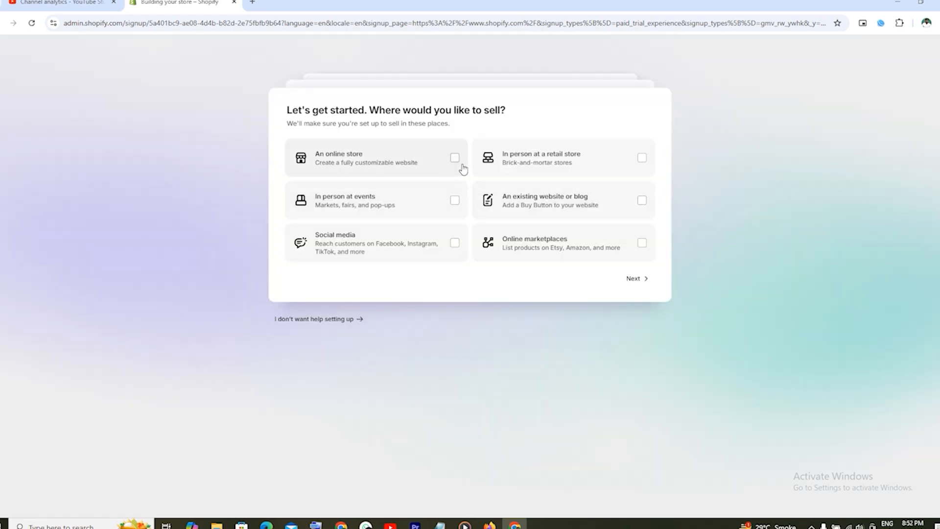
Step: Answer the setup questions with an online store, just starting, and products I buy or make myself
left_click(456, 165)
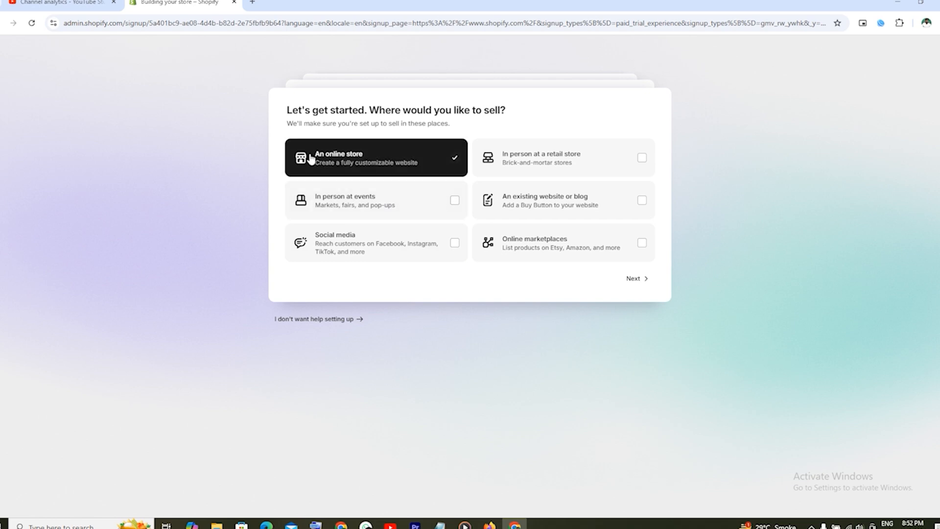
left_click(634, 279)
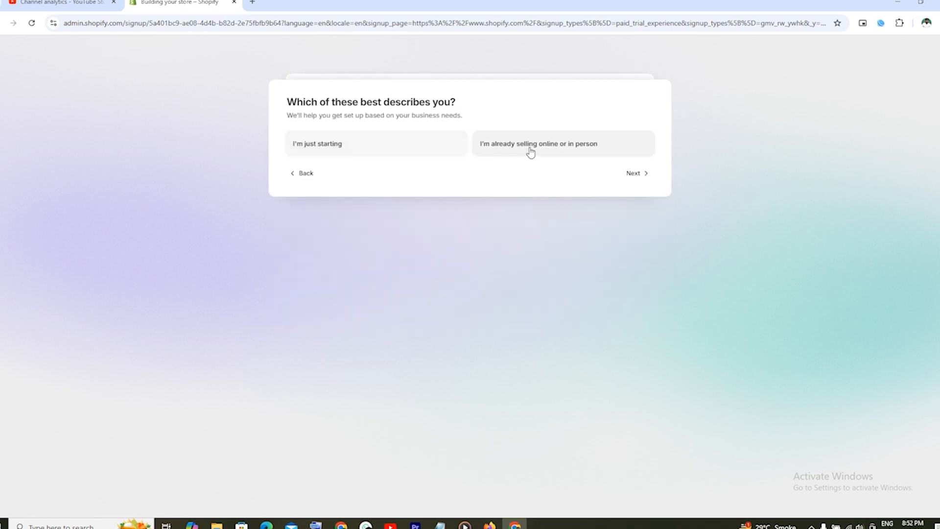
left_click(388, 143)
left_click(645, 175)
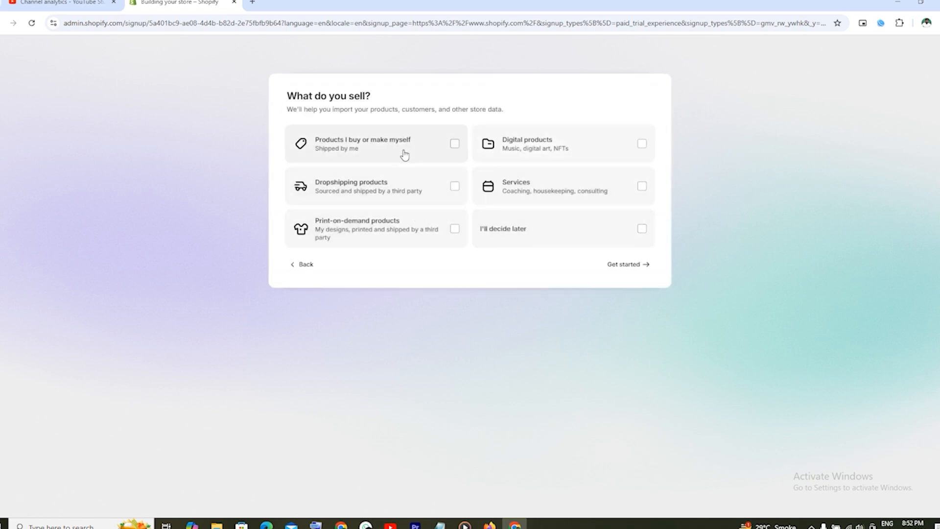
left_click(452, 149)
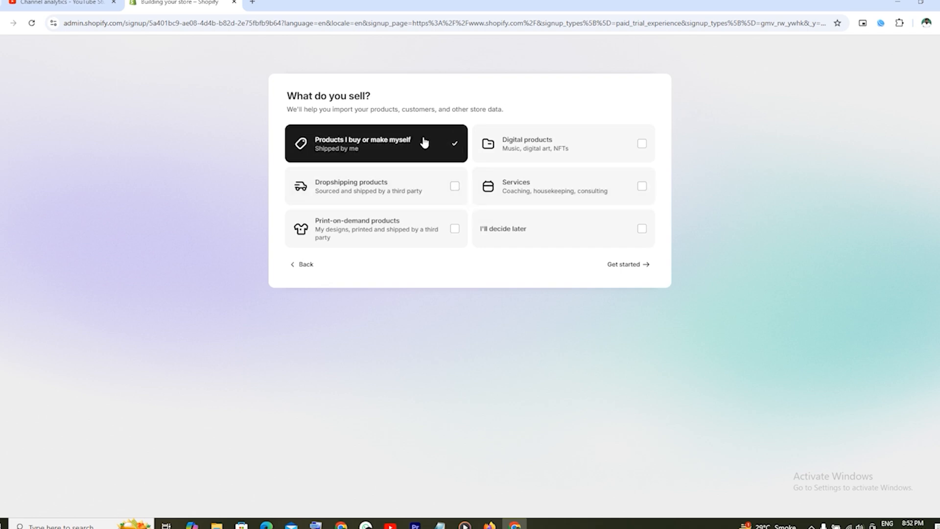
left_click(622, 267)
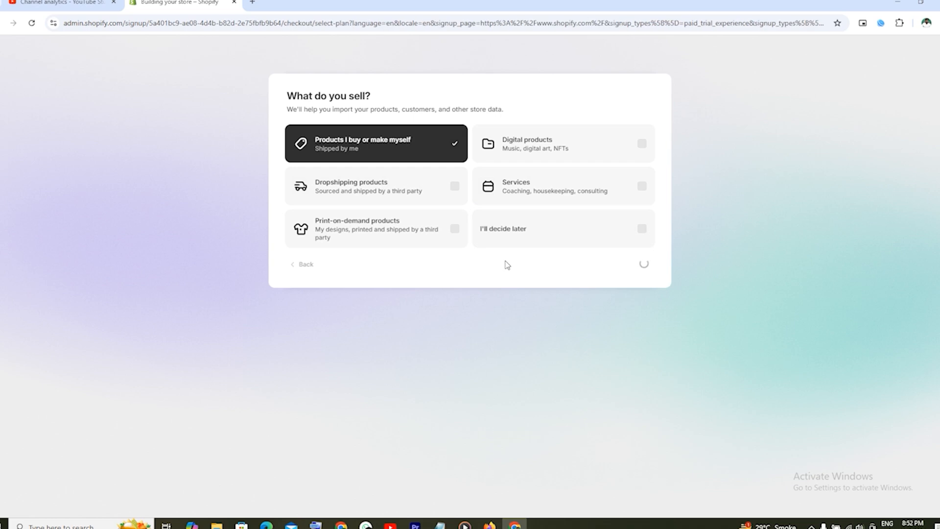
Step: Skip the plan selection to decide on a plan at another time
mouse_move(482, 225)
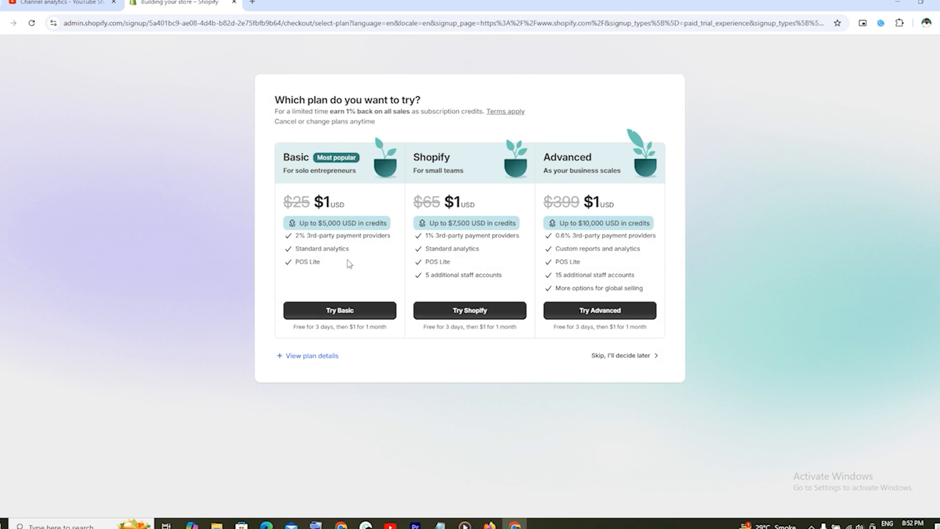
mouse_move(355, 223)
mouse_move(599, 223)
left_click(638, 363)
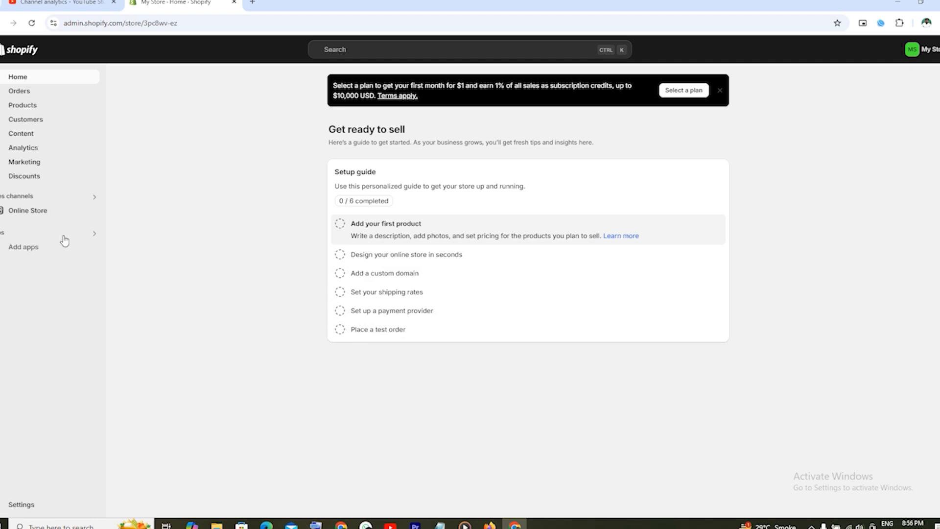
Step: View the live online store and look through its default home page
left_click(40, 217)
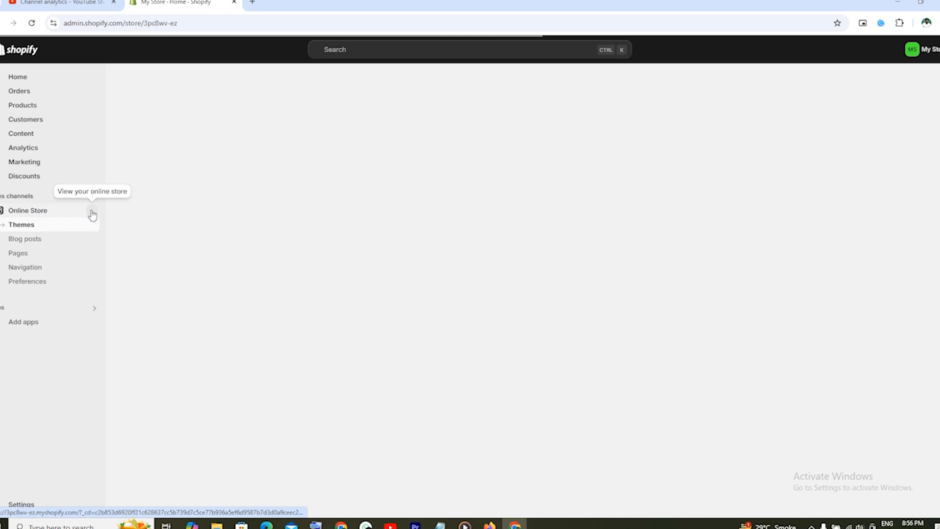
left_click(92, 213)
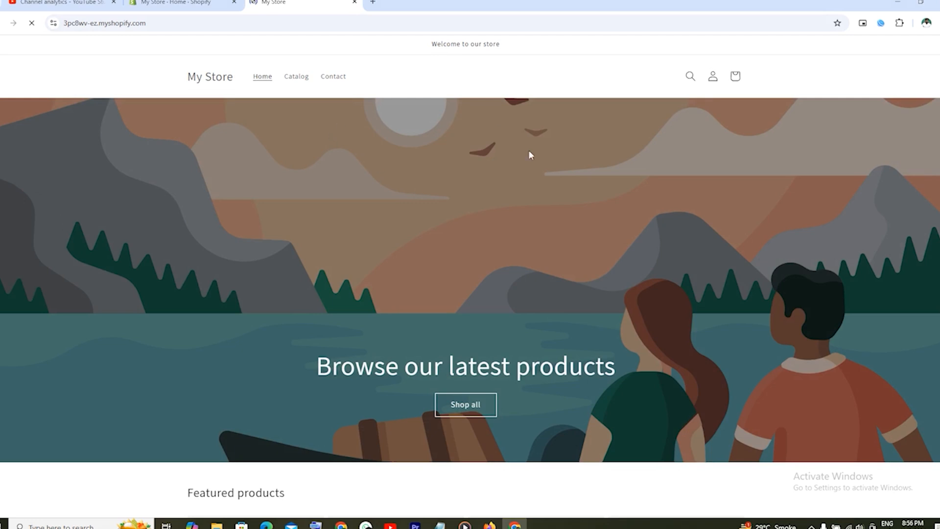
scroll(543, 206, "down", 5)
scroll(544, 206, "down", 2)
scroll(541, 203, "up", 7)
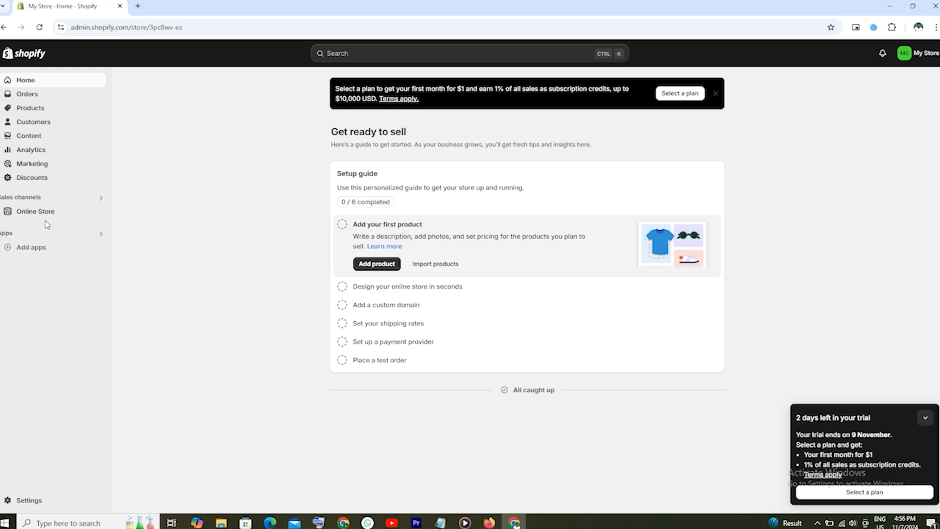
Step: Open the online store's themes and examine the current theme and the popular free themes
left_click(36, 211)
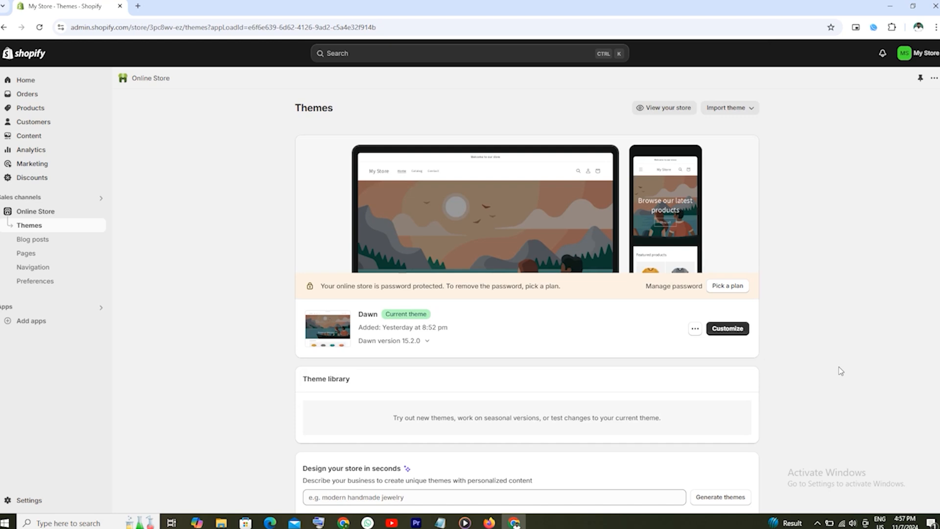
scroll(864, 369, "down", 6)
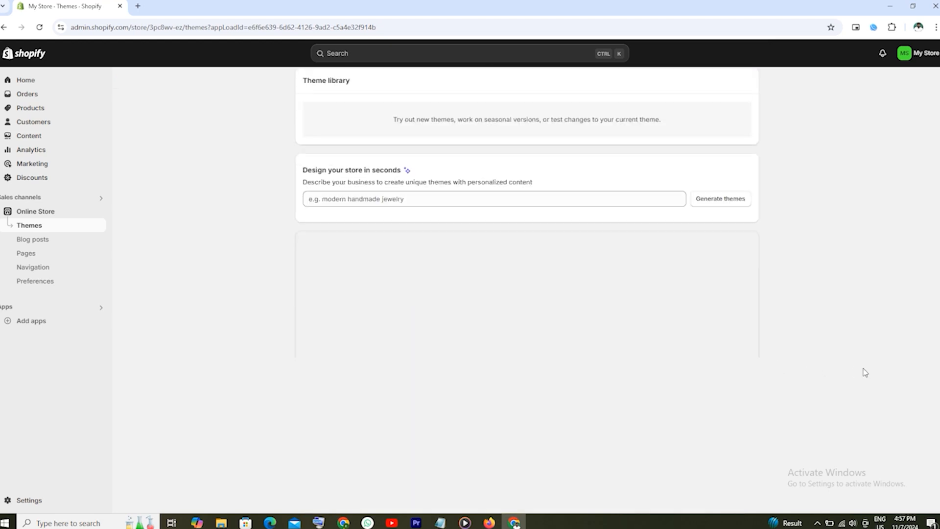
scroll(847, 363, "down", 4)
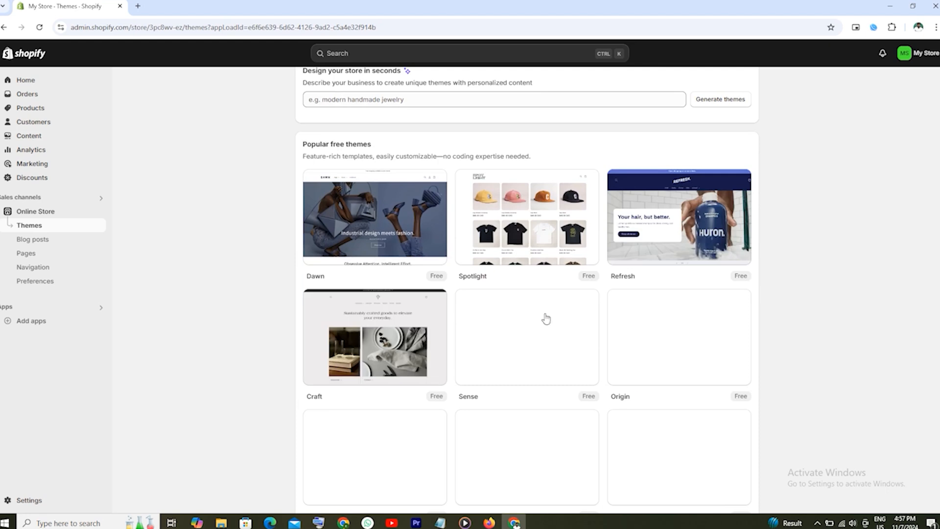
scroll(552, 332, "down", 3)
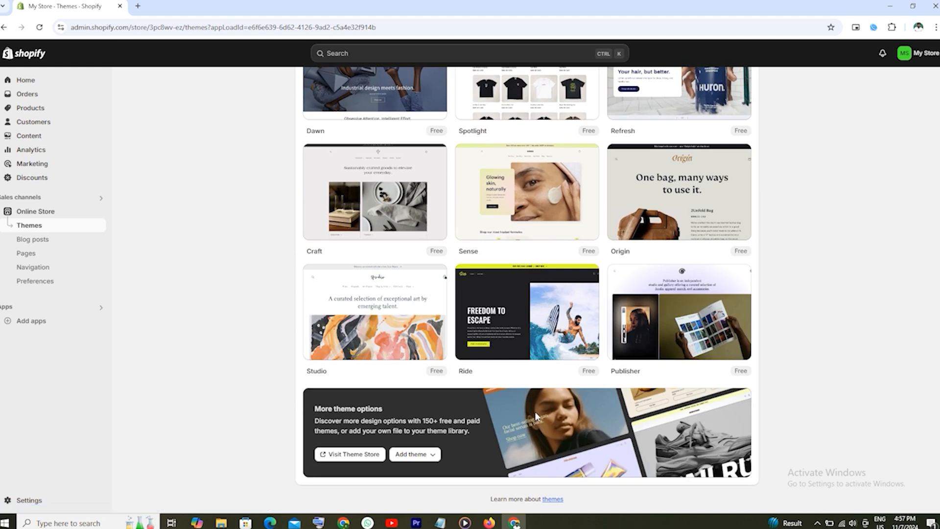
scroll(535, 414, "up", 2)
scroll(536, 416, "up", 3)
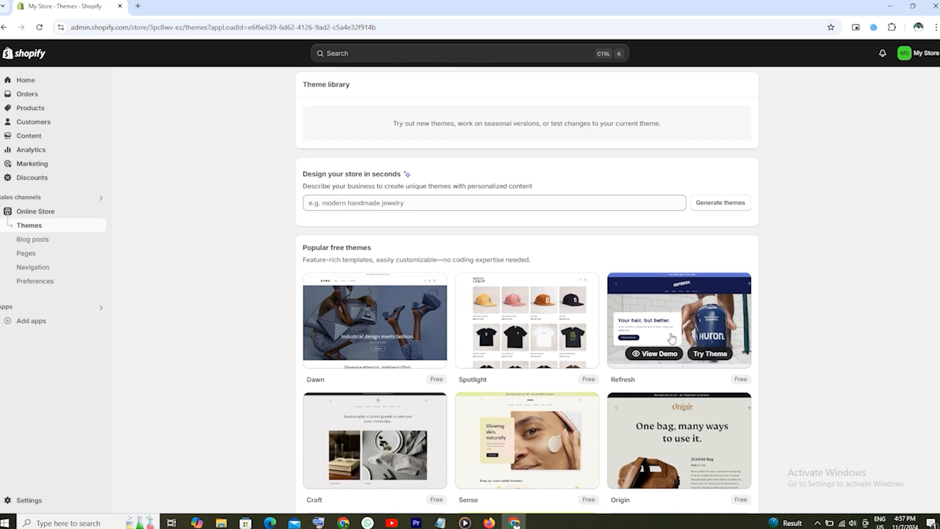
scroll(680, 356, "down", 3)
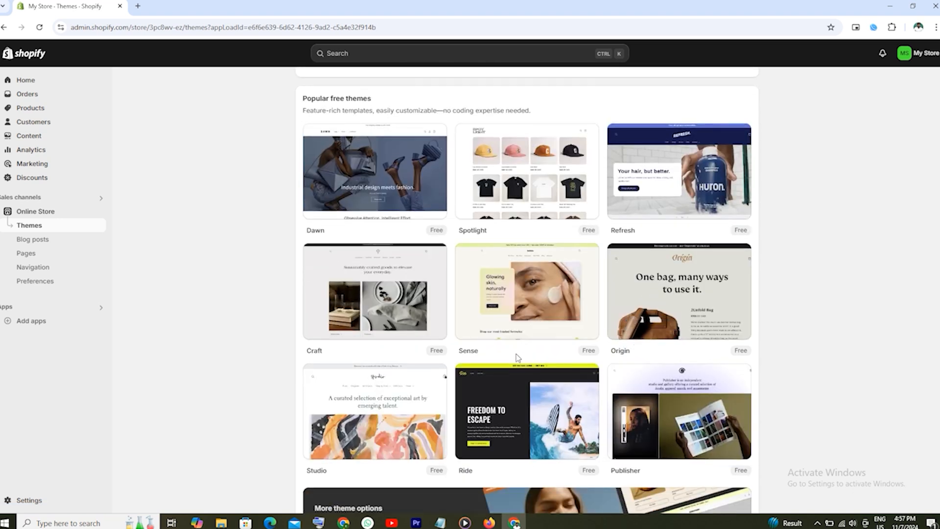
scroll(536, 358, "down", 2)
scroll(543, 350, "up", 3)
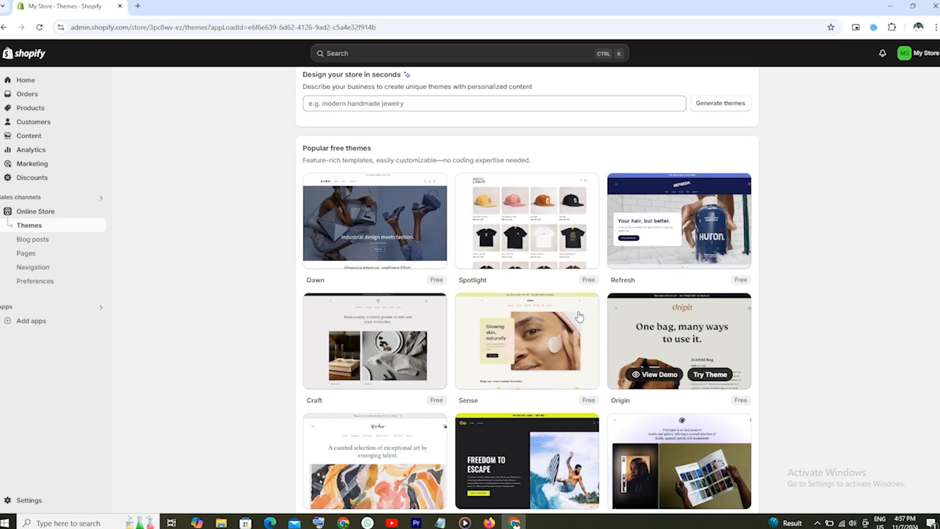
scroll(528, 338, "up", 6)
scroll(529, 338, "up", 1)
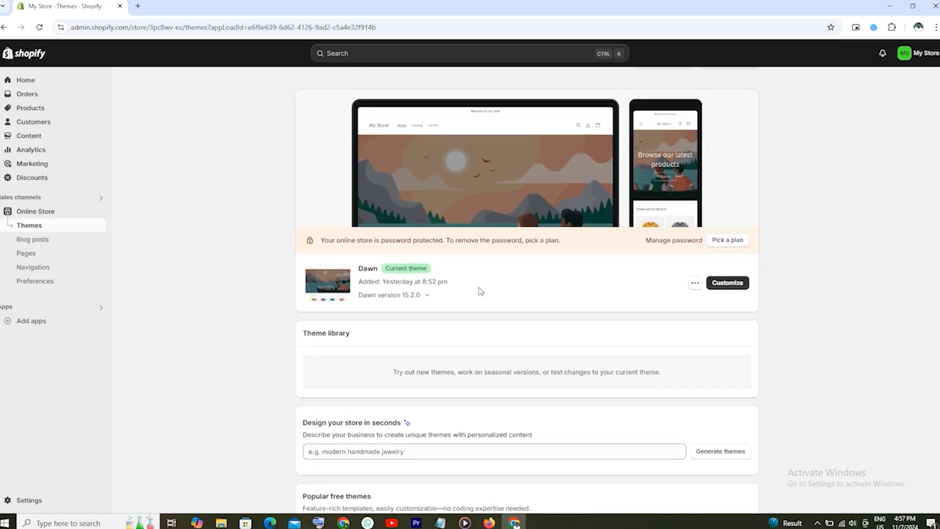
Step: Try the free Sense theme and publish it in place of the current Dawn theme
scroll(481, 291, "down", 7)
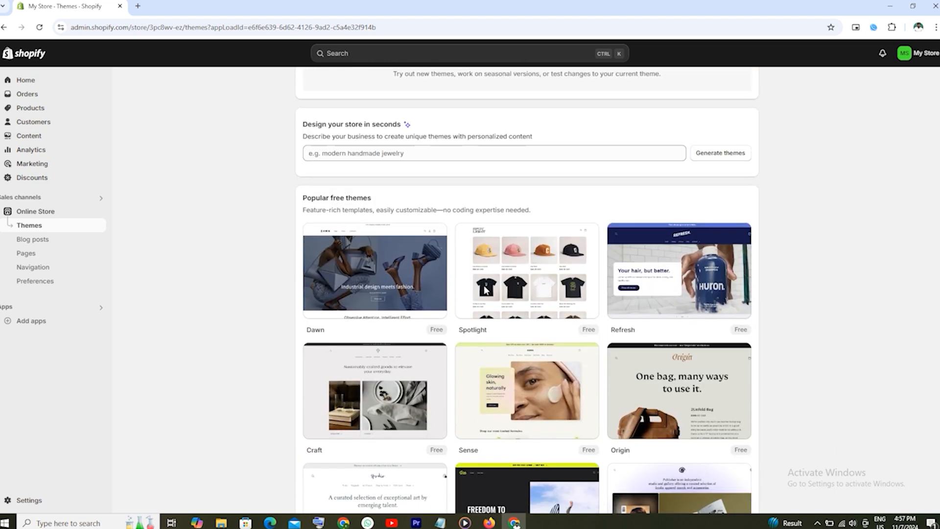
scroll(487, 290, "down", 1)
mouse_move(526, 316)
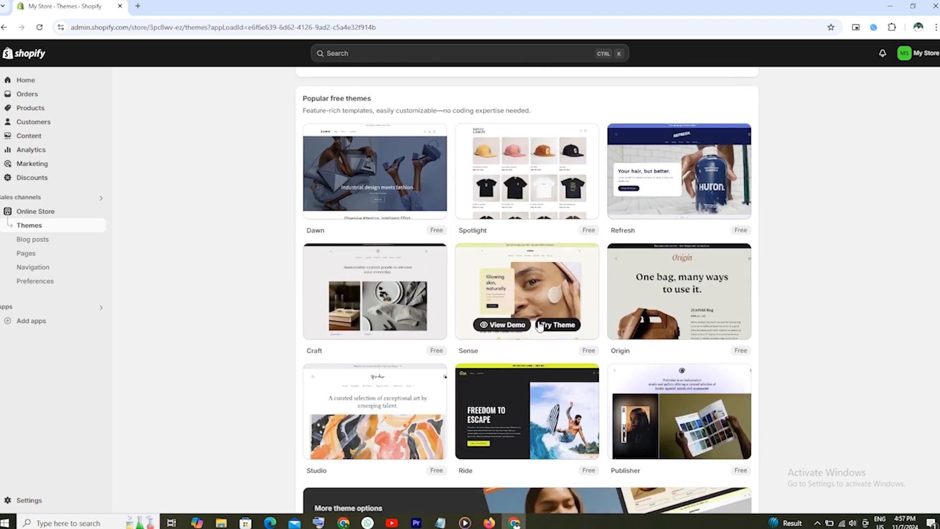
left_click(517, 293)
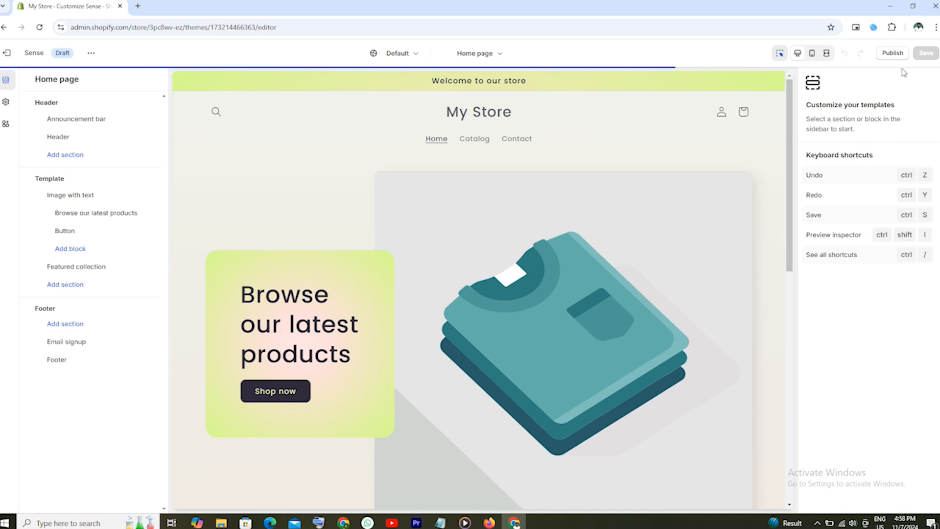
left_click(893, 53)
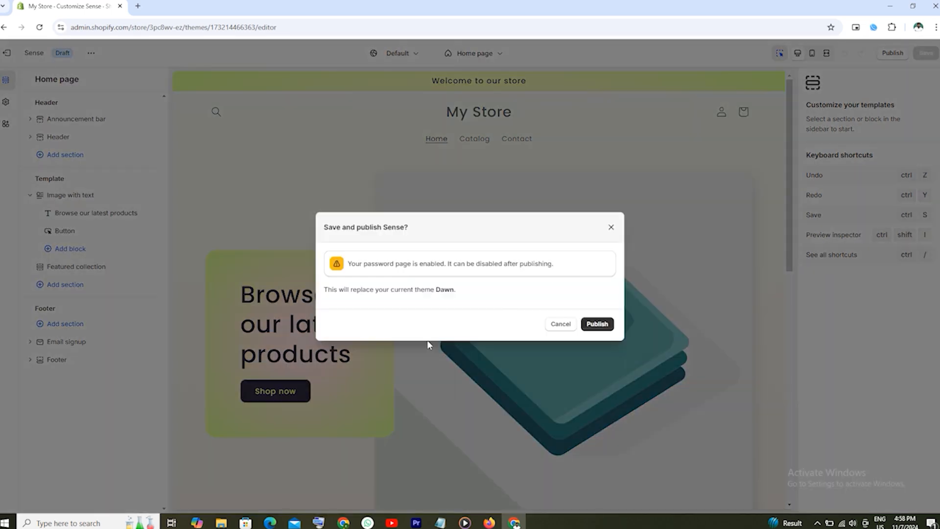
left_click(586, 326)
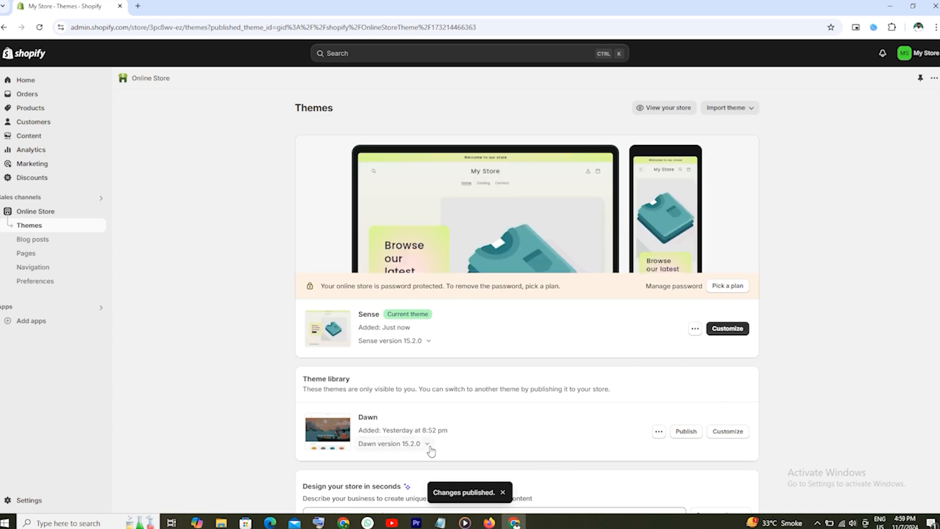
Step: Remove the Dawn theme from the theme library
left_click(659, 431)
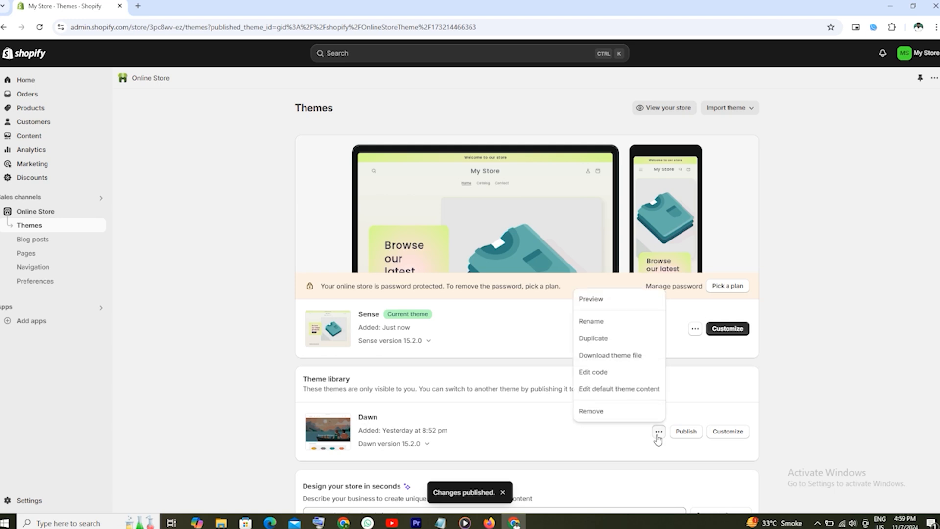
left_click(591, 412)
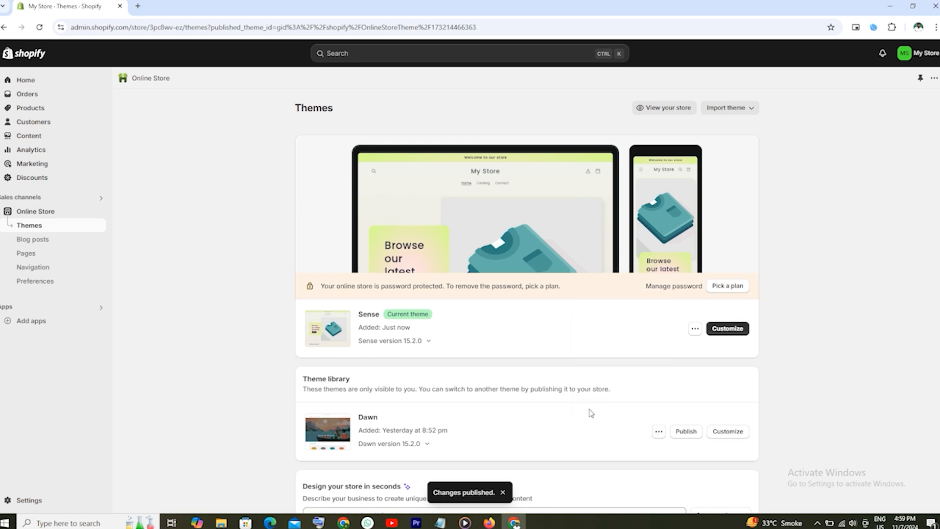
left_click(558, 306)
Step: Open the Sense theme for customization and show the announcement bar's settings
left_click(729, 330)
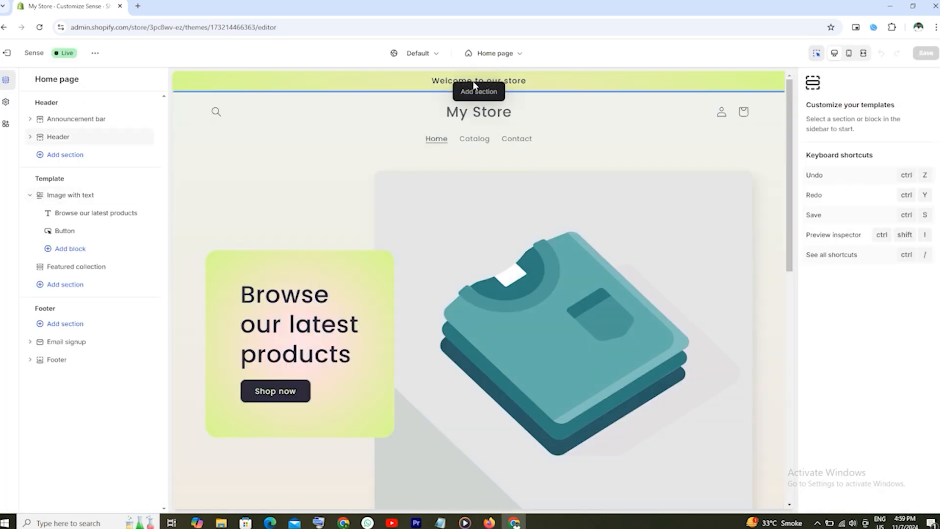
left_click(73, 119)
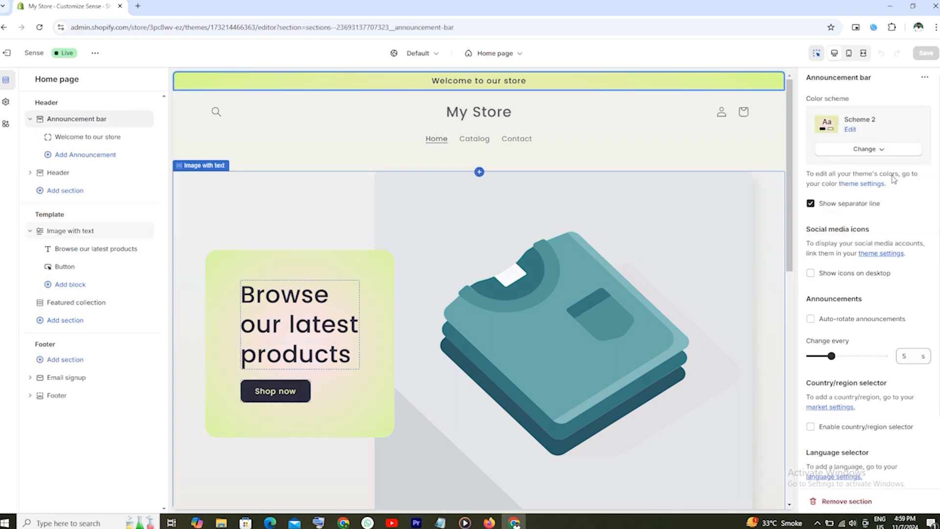
Step: Try the Scheme 1 and Scheme 4 color schemes on the announcement bar
left_click(881, 151)
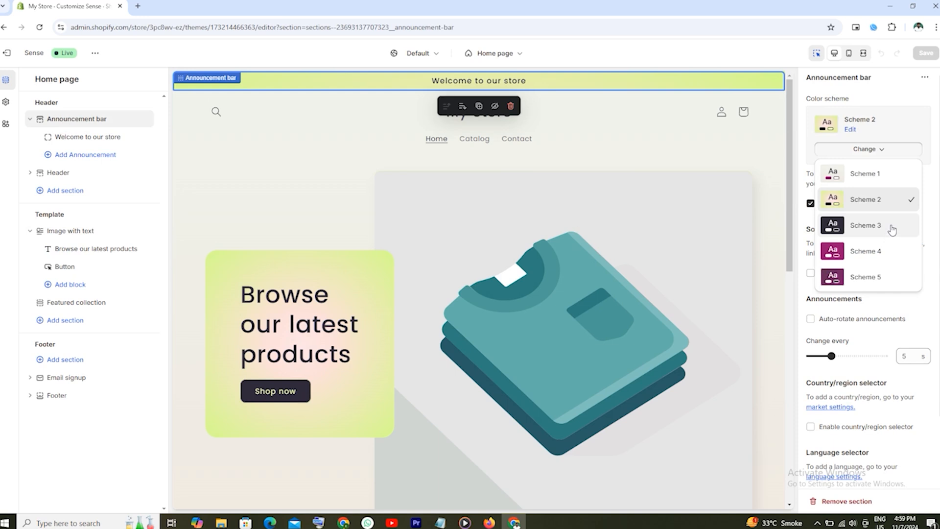
left_click(865, 175)
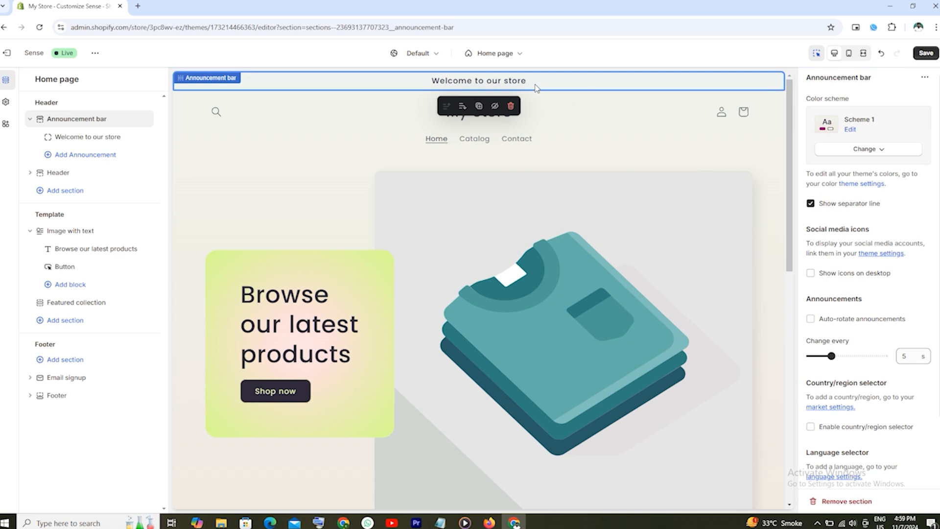
left_click(875, 150)
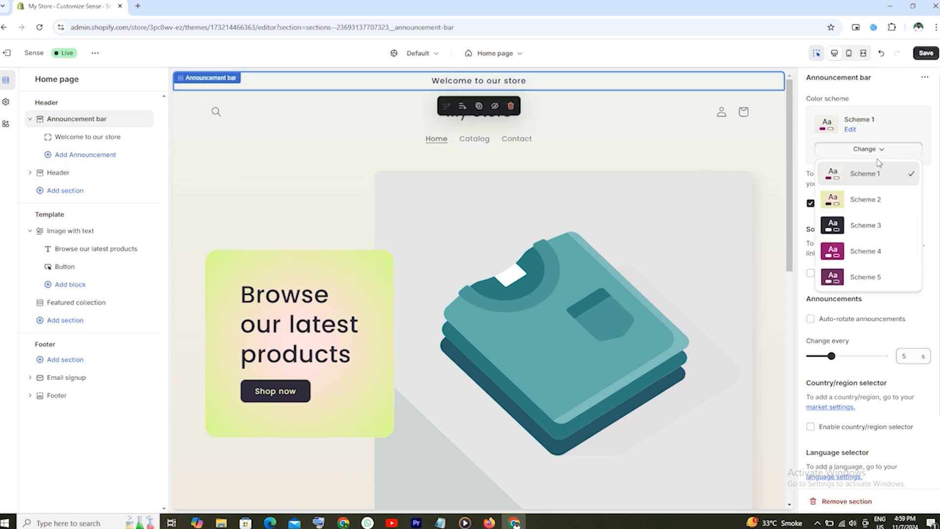
left_click(876, 252)
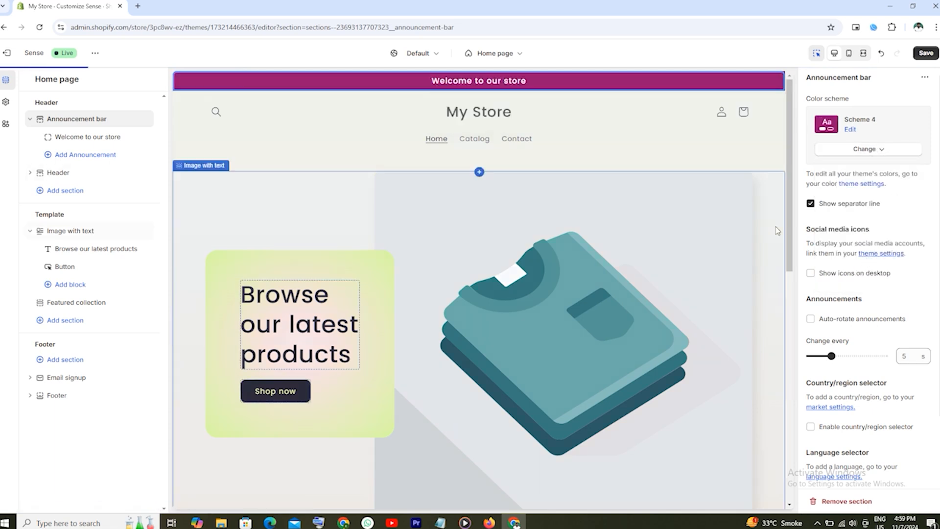
Step: Set the announcement bar's color scheme to Scheme 5 and look over its remaining settings
left_click(879, 151)
left_click(871, 273)
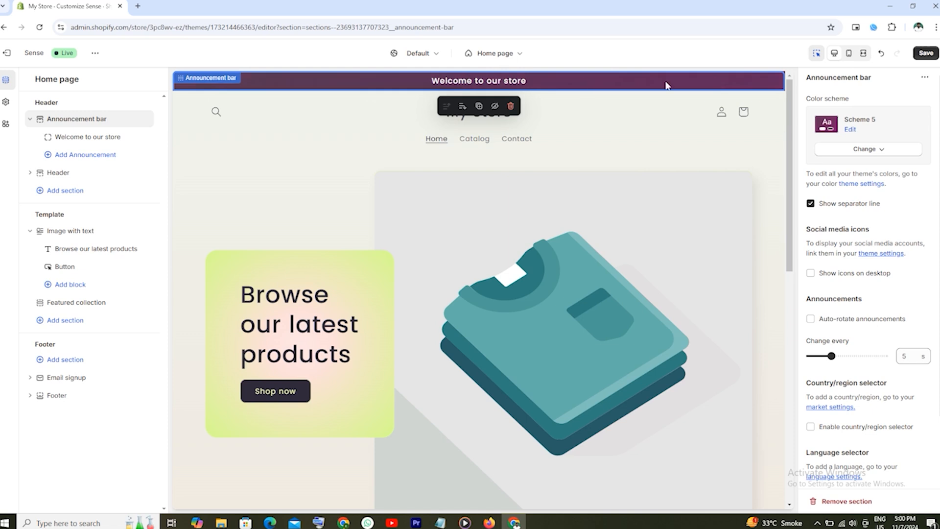
scroll(927, 269, "down", 2)
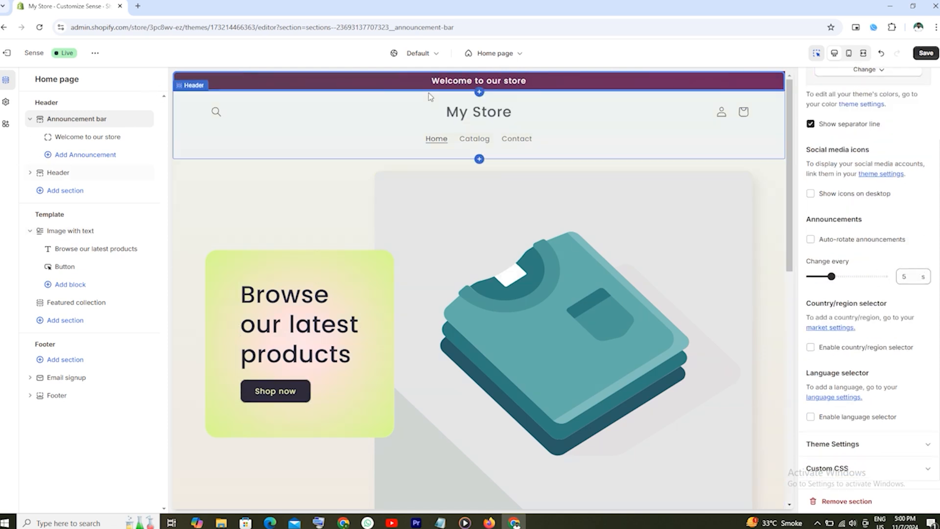
Step: Change the announcement's text to "We provide delivery all the" and save the theme
left_click(79, 136)
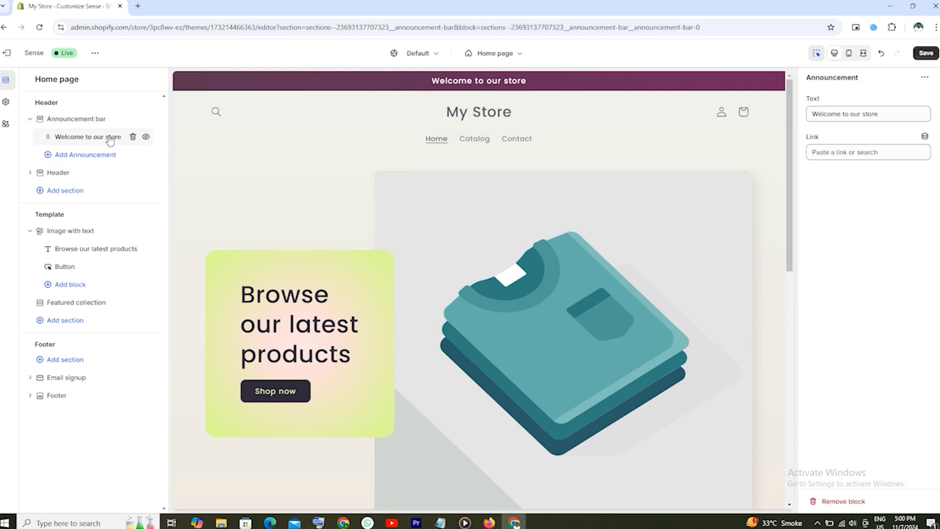
left_click_drag(886, 115, 809, 115)
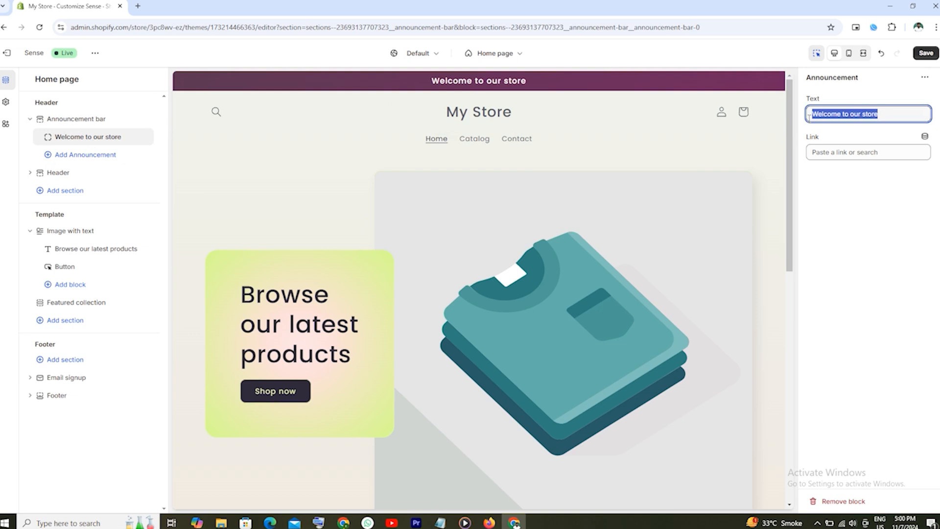
type("We")
type(" provide delive")
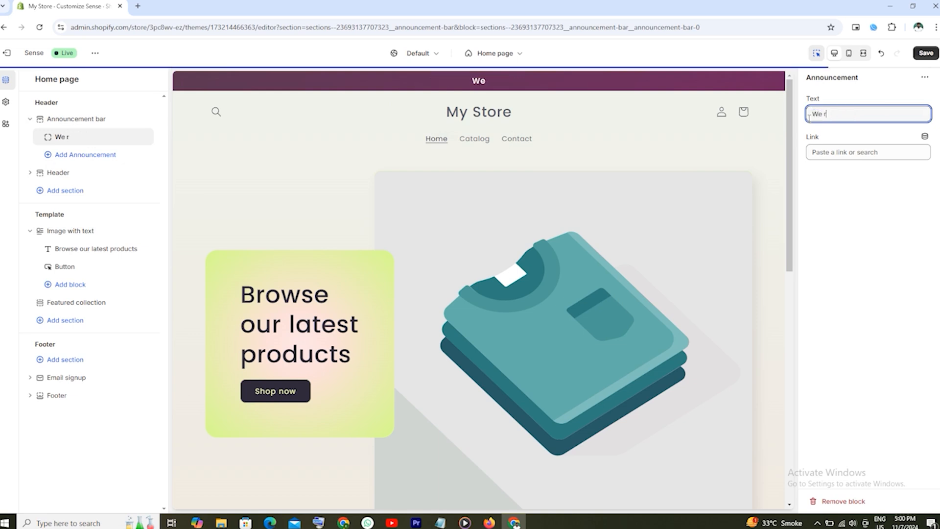
type("ry a")
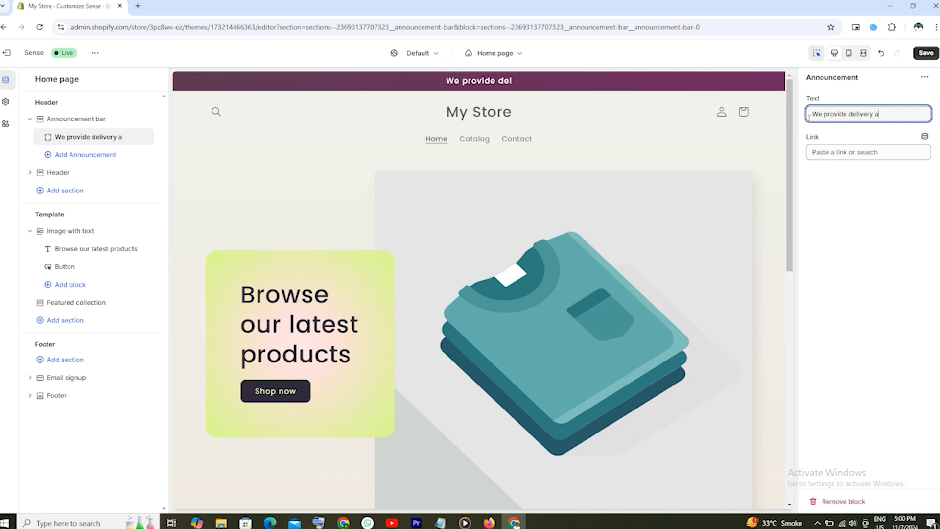
type("ll the")
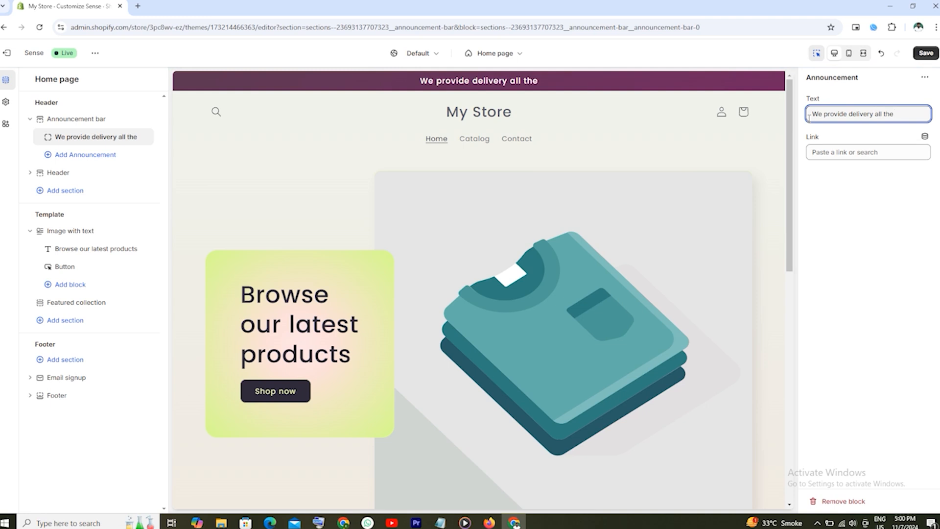
left_click(922, 53)
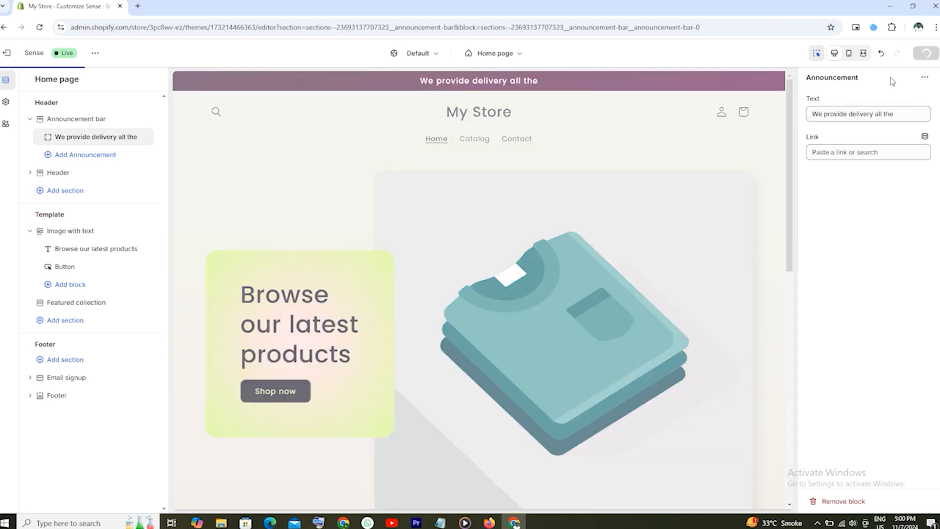
Step: Link the announcement to All products and save the theme
left_click(850, 152)
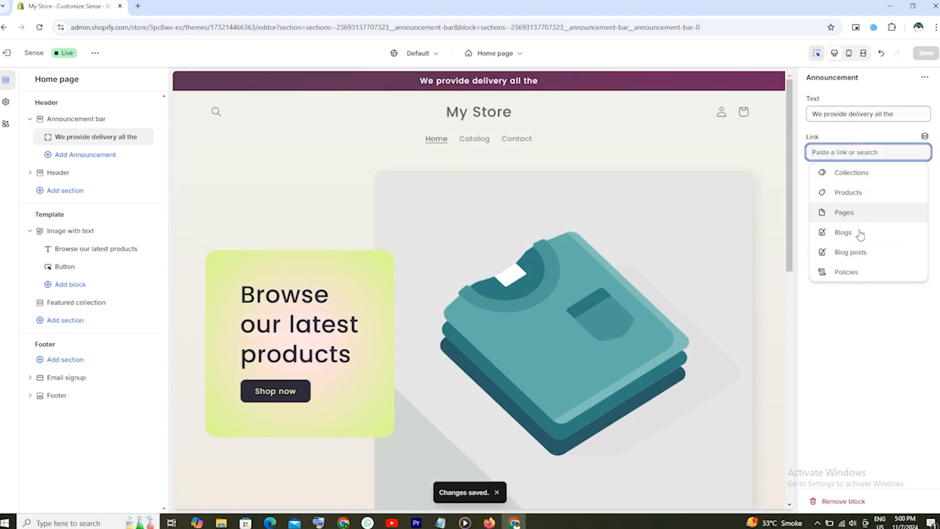
left_click(865, 192)
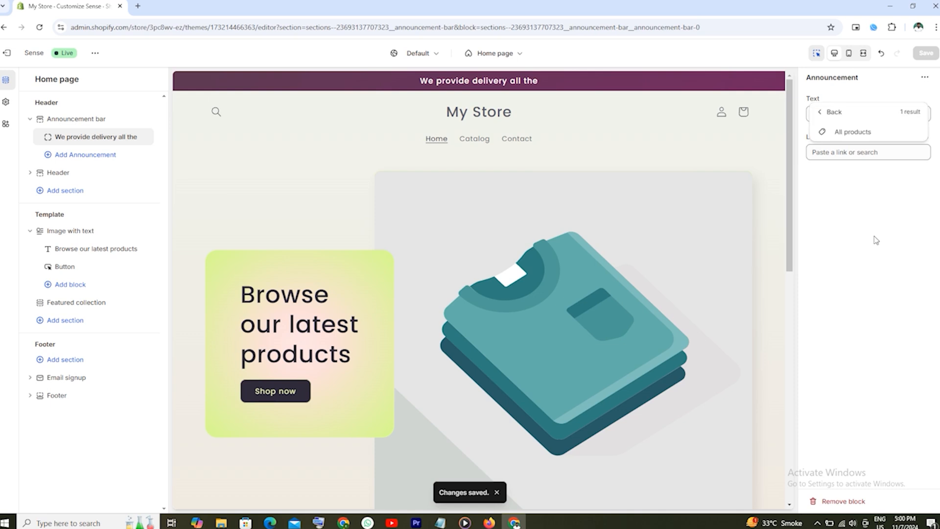
left_click(859, 131)
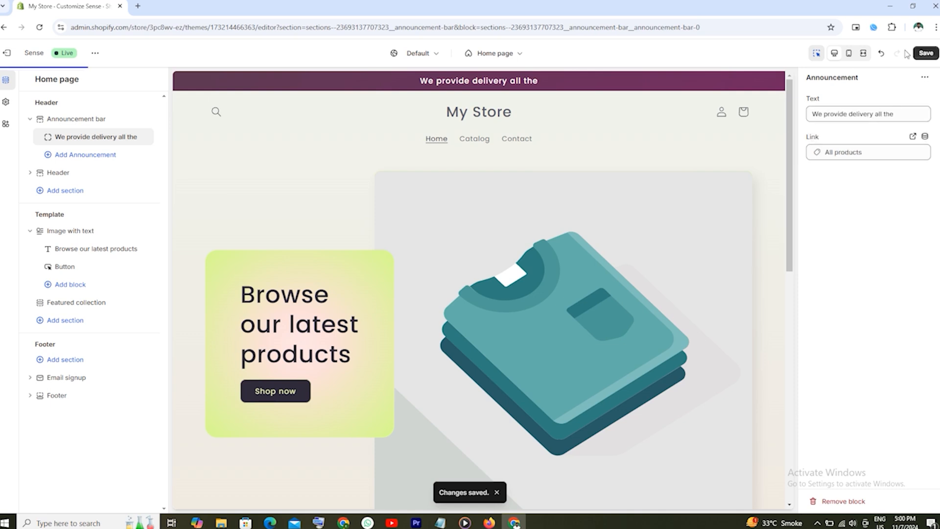
left_click(926, 54)
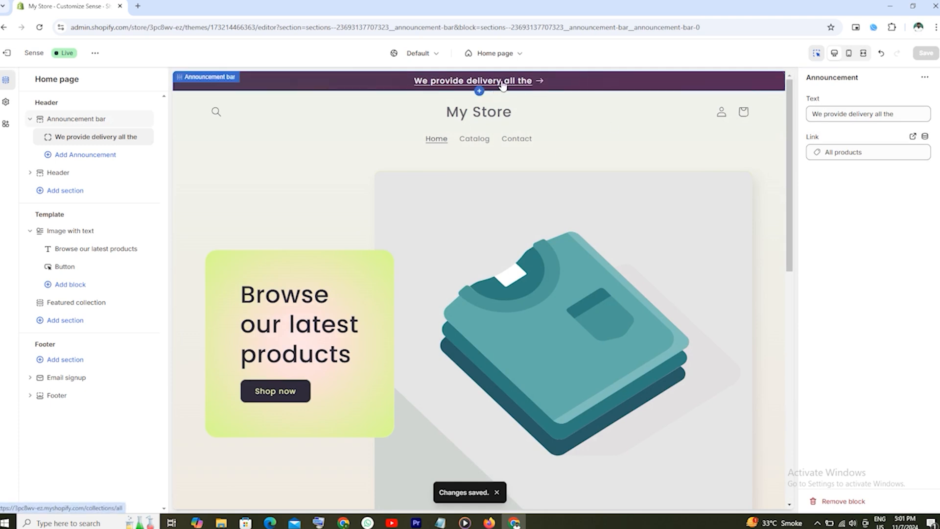
Step: Look over the Header section's settings and open the theme settings for the logo
left_click(95, 175)
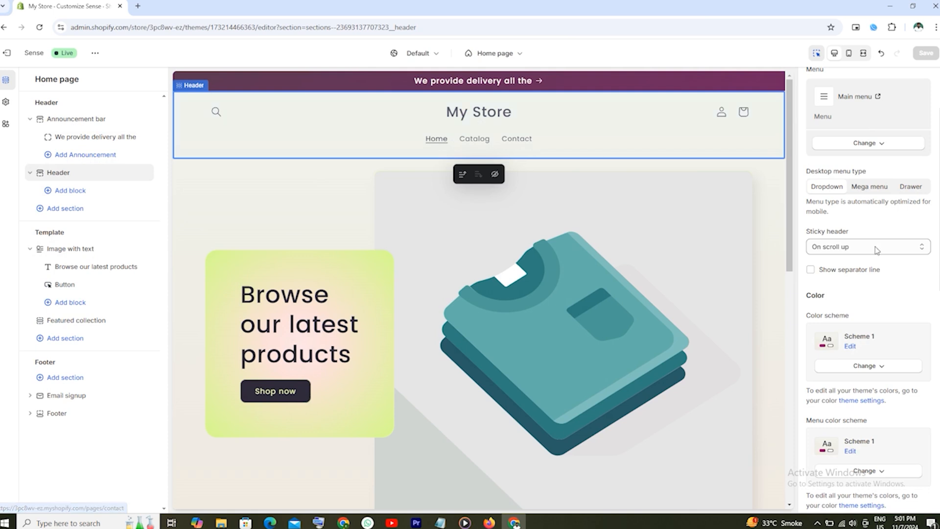
scroll(861, 244, "down", 5)
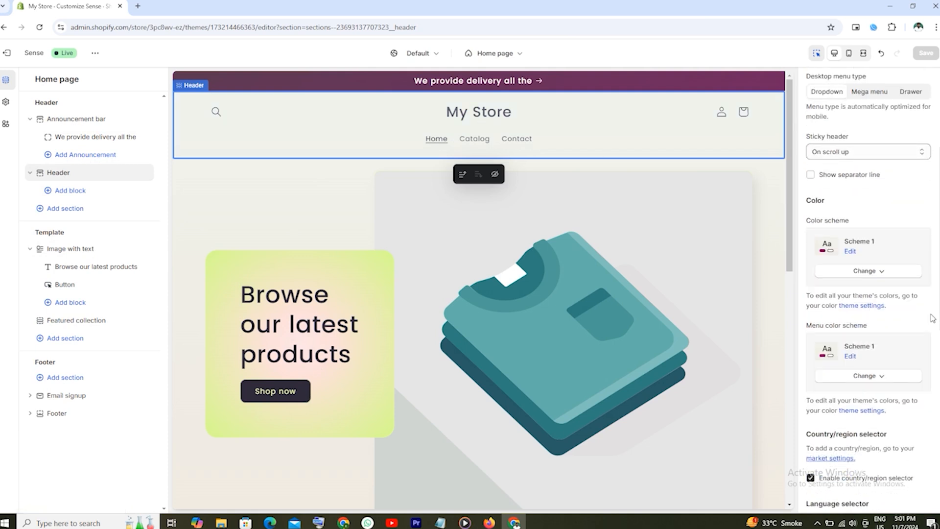
scroll(906, 252, "up", 4)
scroll(906, 252, "up", 3)
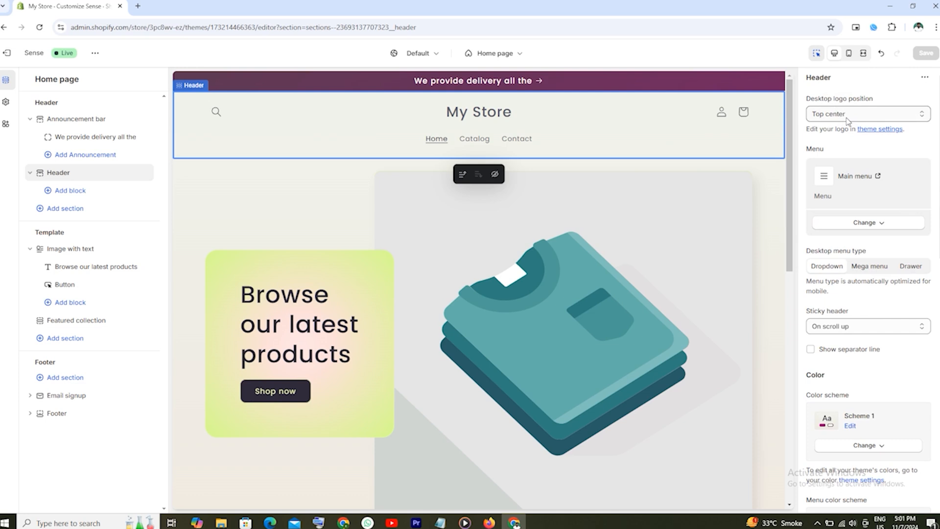
left_click(880, 133)
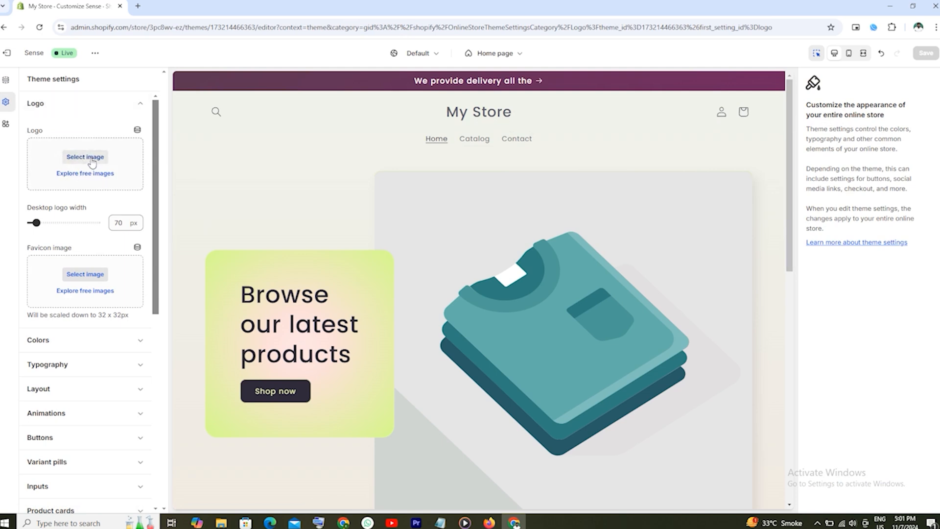
Step: Search the web for "canva logo" in a new browser tab and open Canva's free logo maker page
left_click(138, 7)
type("canva ")
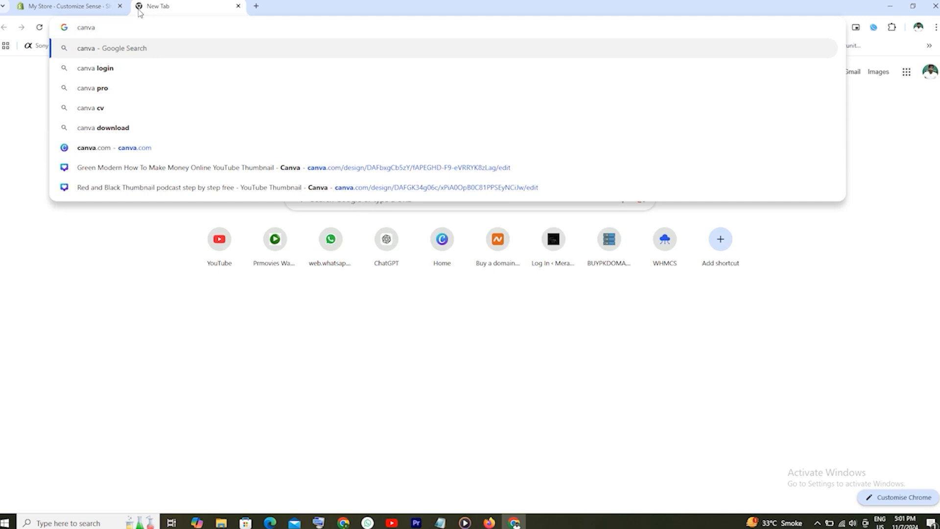
type("logo")
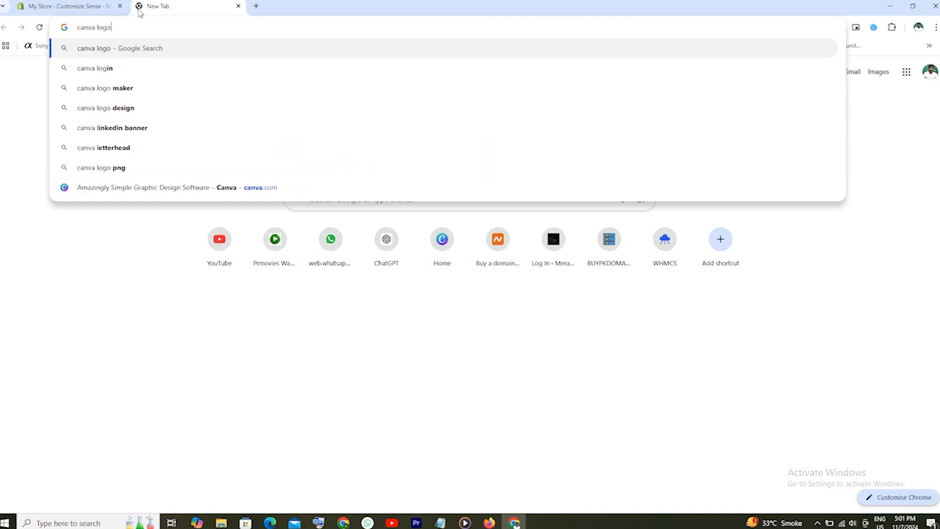
key("Return")
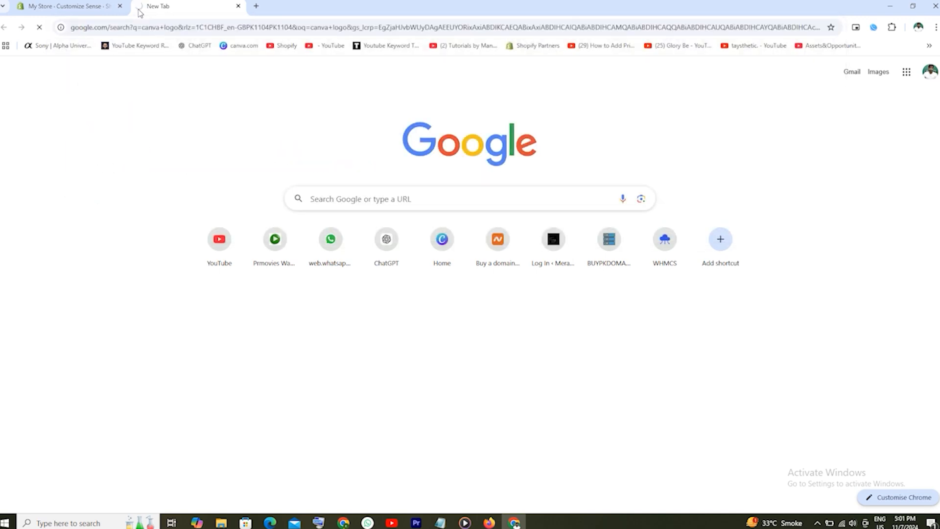
left_click(226, 160)
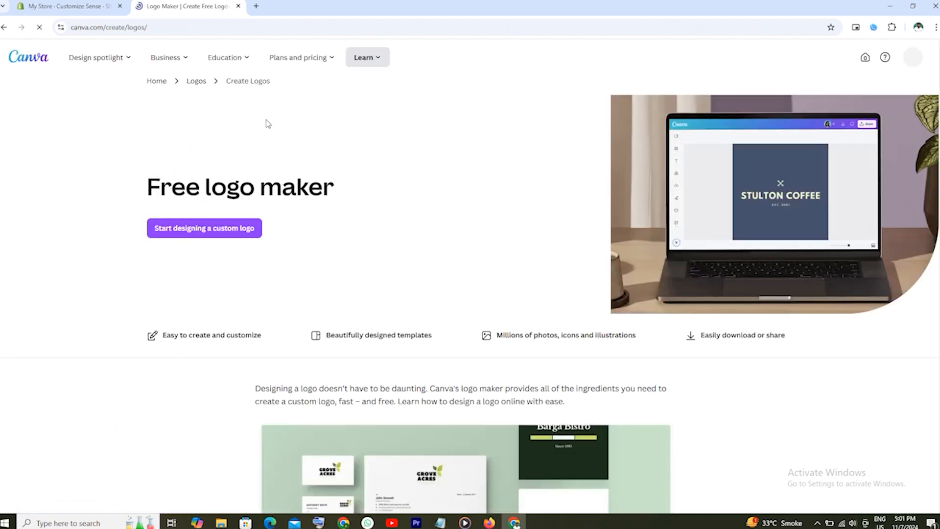
Step: Open logomakr.com in another browser tab and look over its editable logo templates
left_click(255, 6)
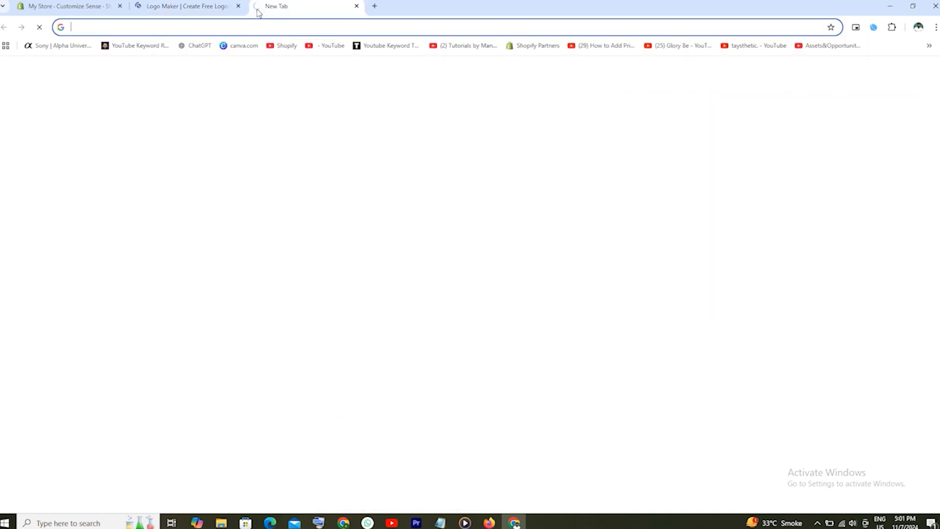
type("logo")
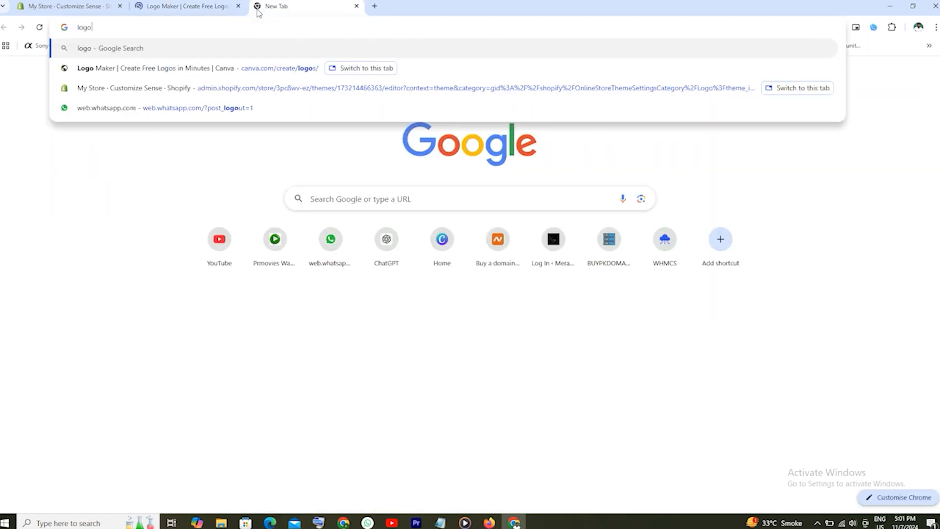
type("makr")
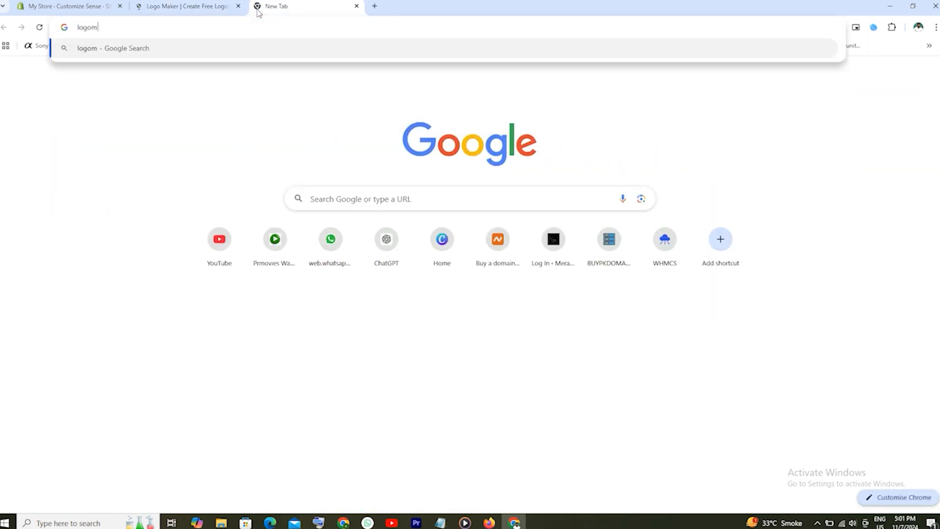
key("Return")
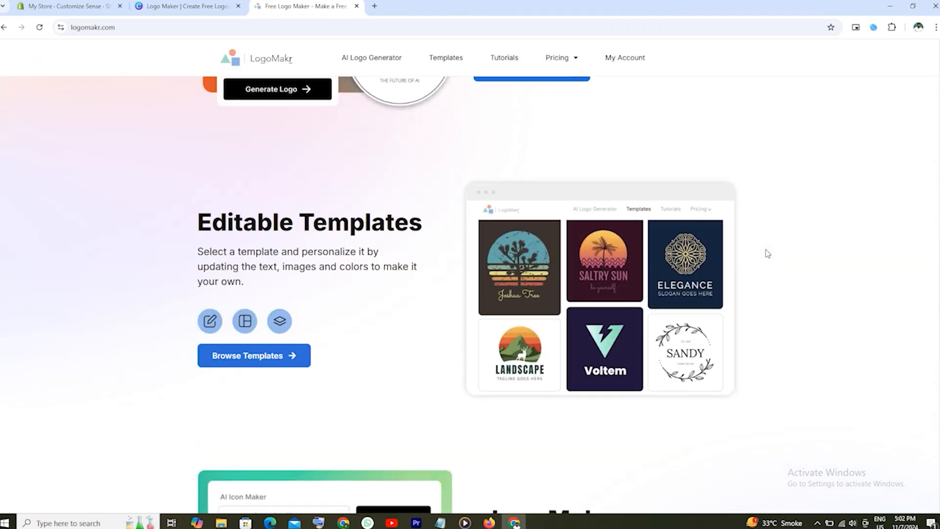
scroll(607, 206, "up", 10)
scroll(546, 184, "up", 4)
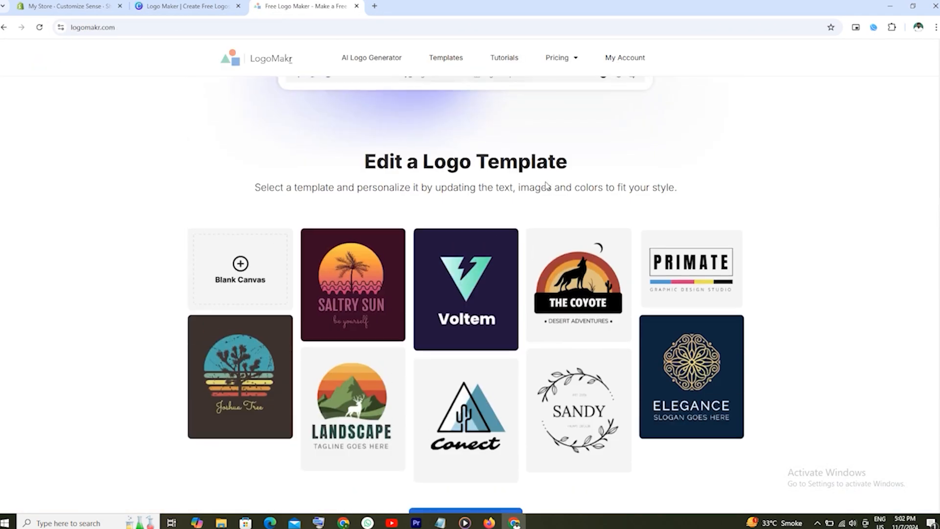
Step: Switch back to Canva's logo maker page, look it over and start designing a custom logo
left_click(186, 7)
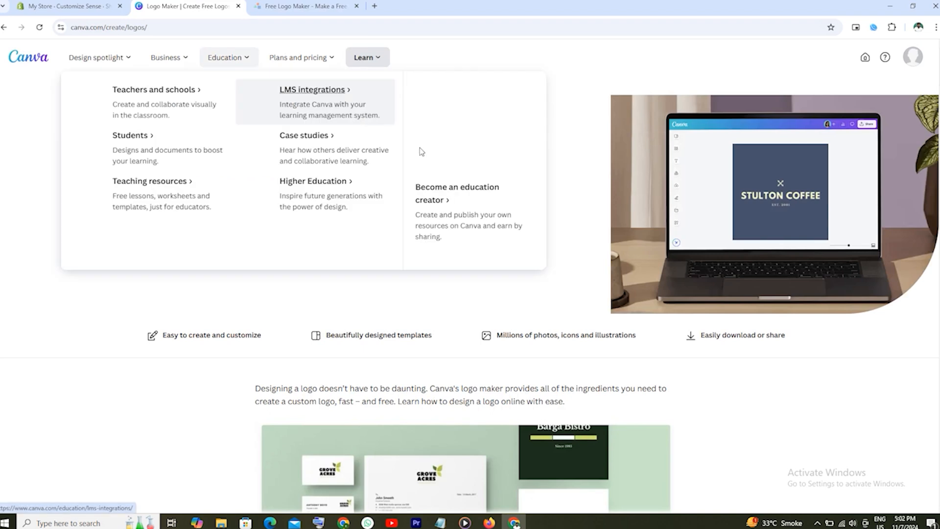
scroll(580, 247, "down", 5)
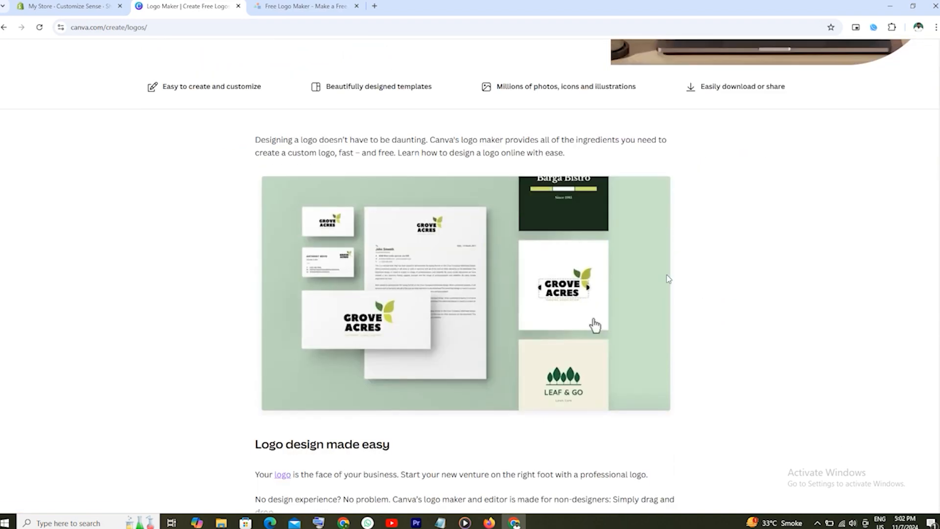
scroll(669, 278, "down", 3)
scroll(504, 222, "down", 6)
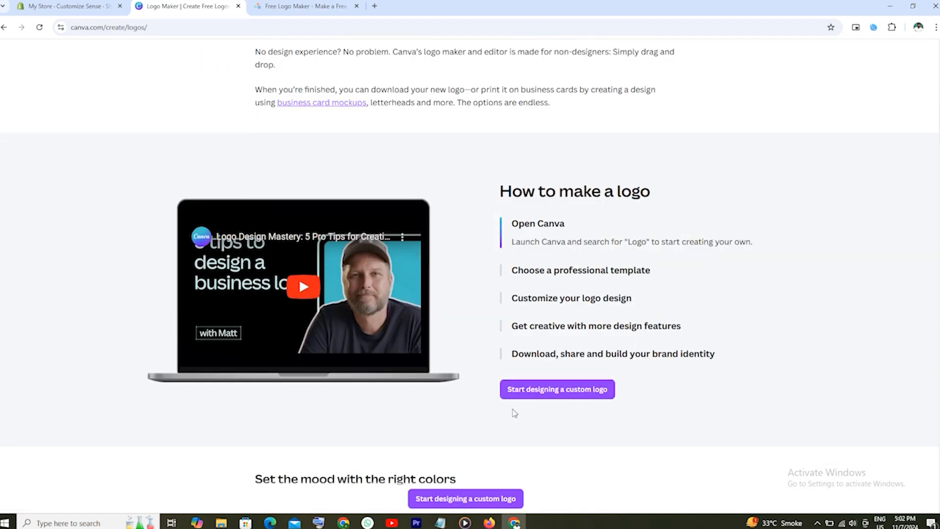
left_click(474, 507)
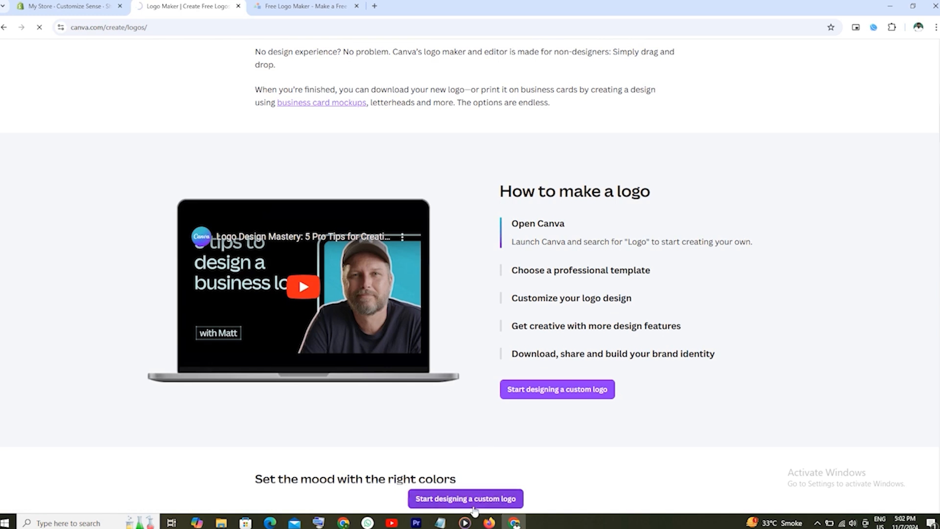
Step: Switch back to the Shopify theme editor and upload the Black and Yellow Online Store Logo image from Downloads for the theme's logo
left_click(51, 2)
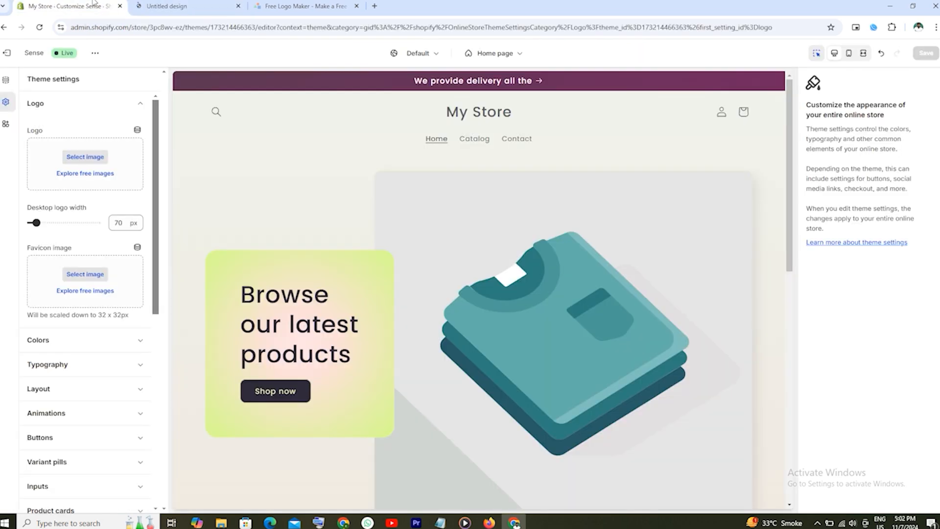
left_click(86, 158)
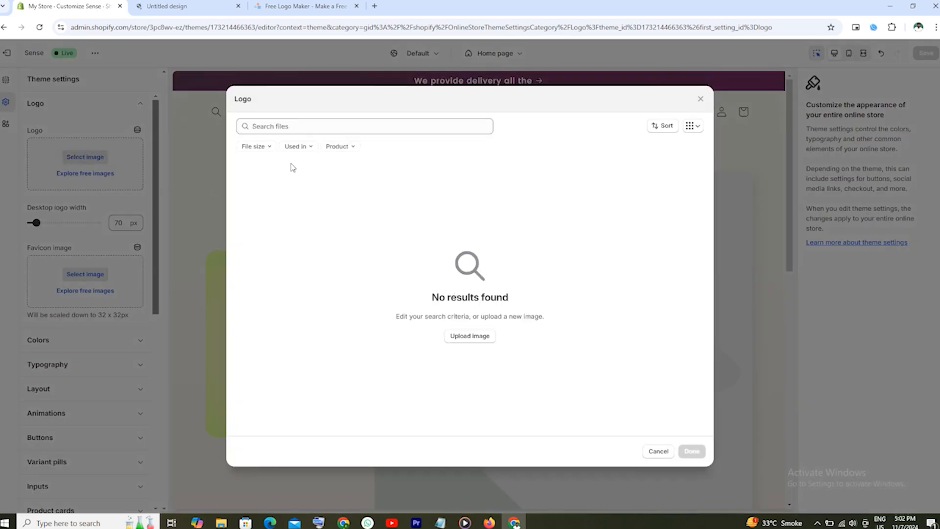
left_click(471, 339)
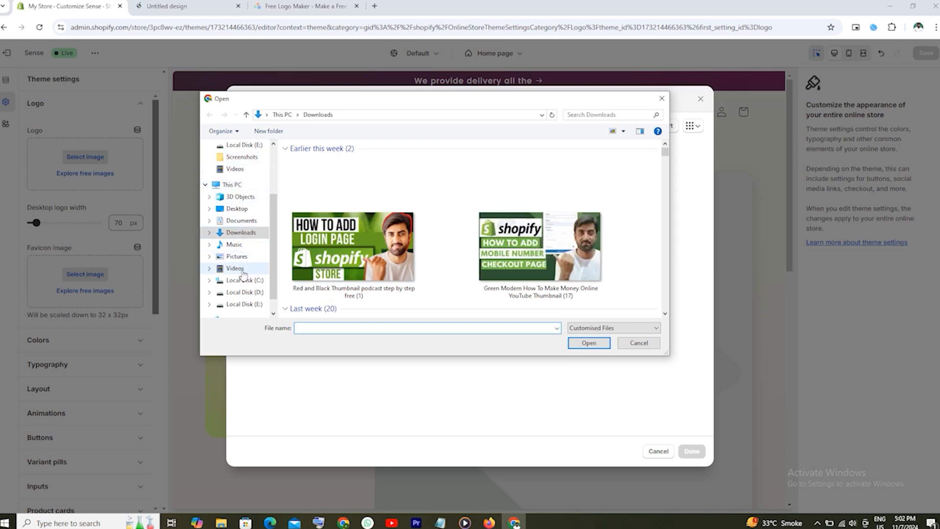
left_click(247, 239)
scroll(527, 274, "down", 5)
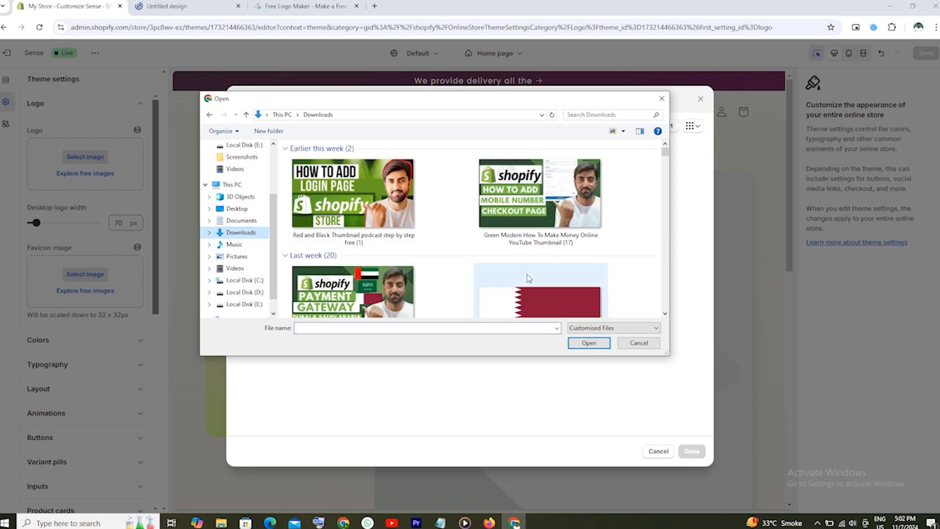
scroll(478, 267, "down", 5)
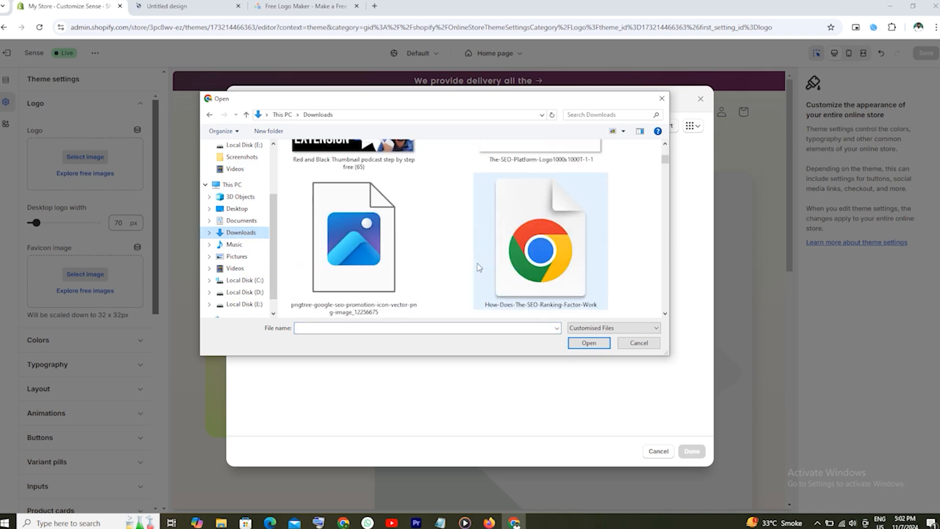
scroll(478, 268, "down", 6)
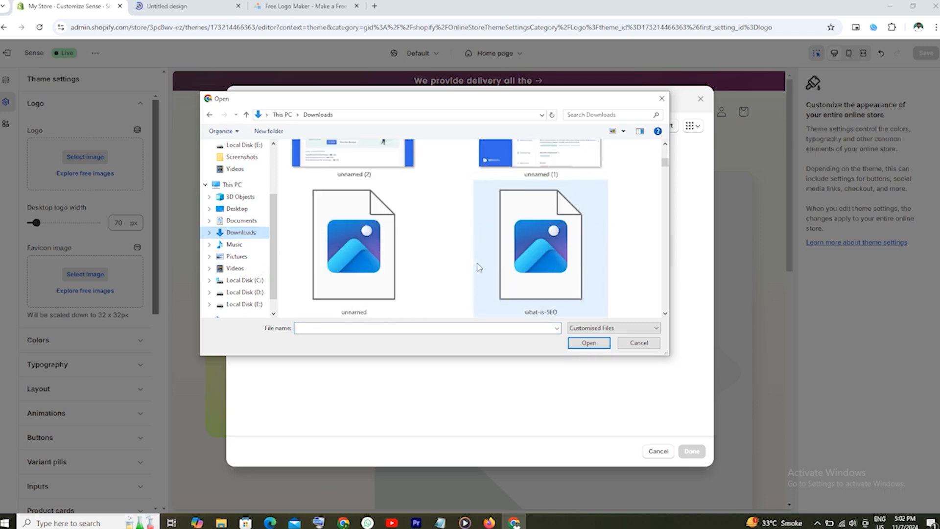
scroll(479, 266, "up", 6)
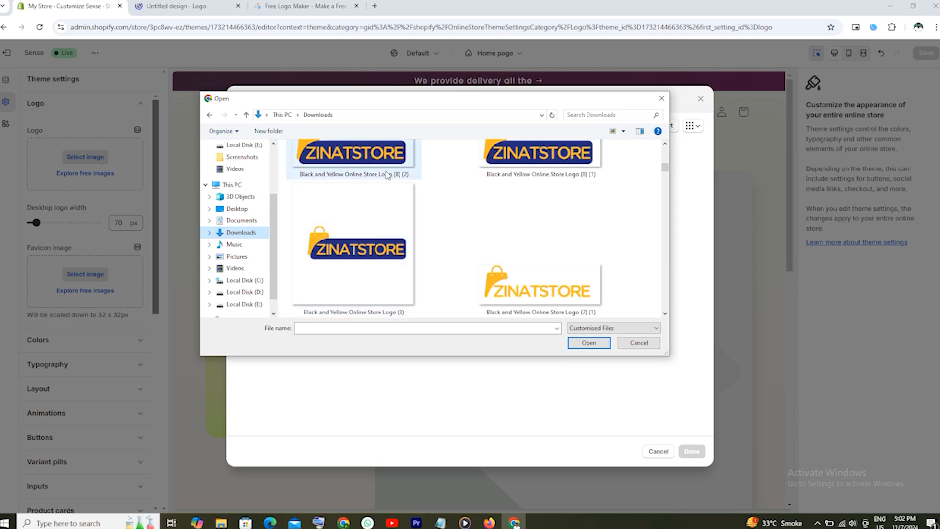
double_click(373, 182)
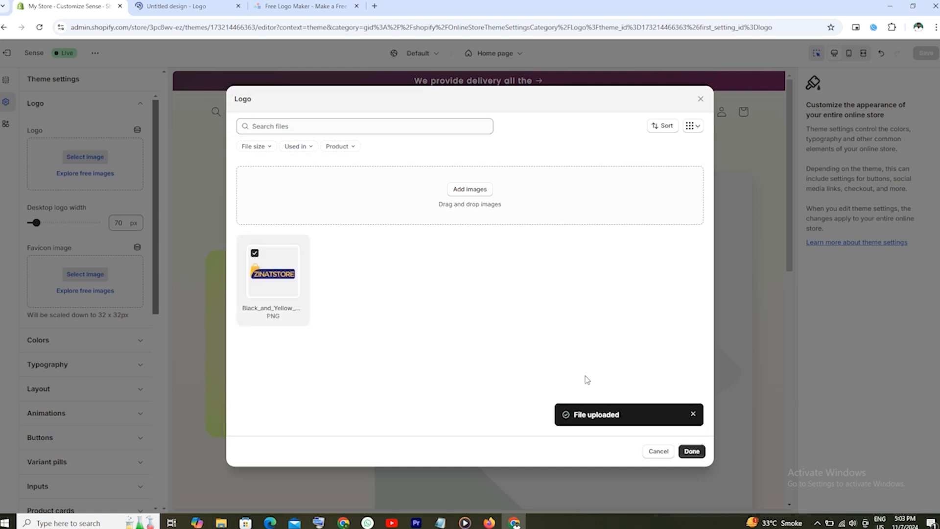
Step: Confirm the uploaded Black and Yellow Online Store Logo as the theme's logo and choose the same image as the favicon
left_click(692, 451)
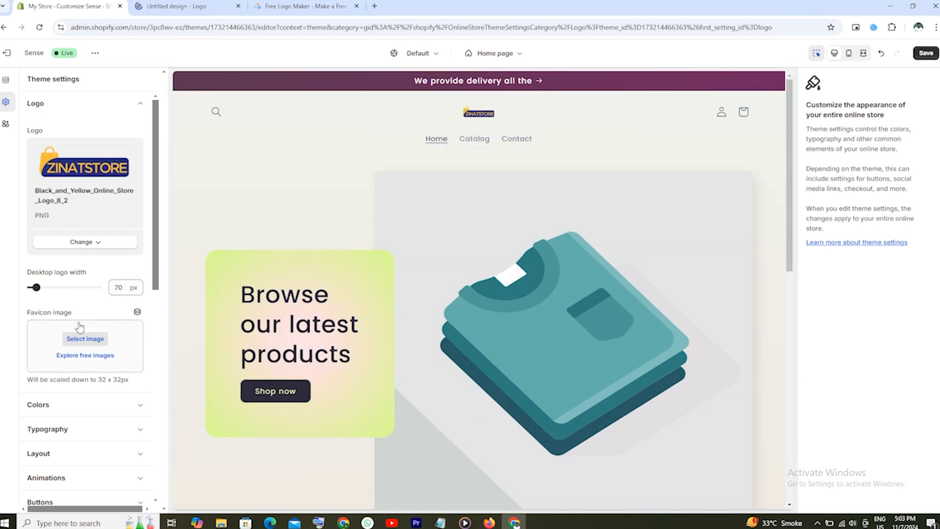
left_click(88, 339)
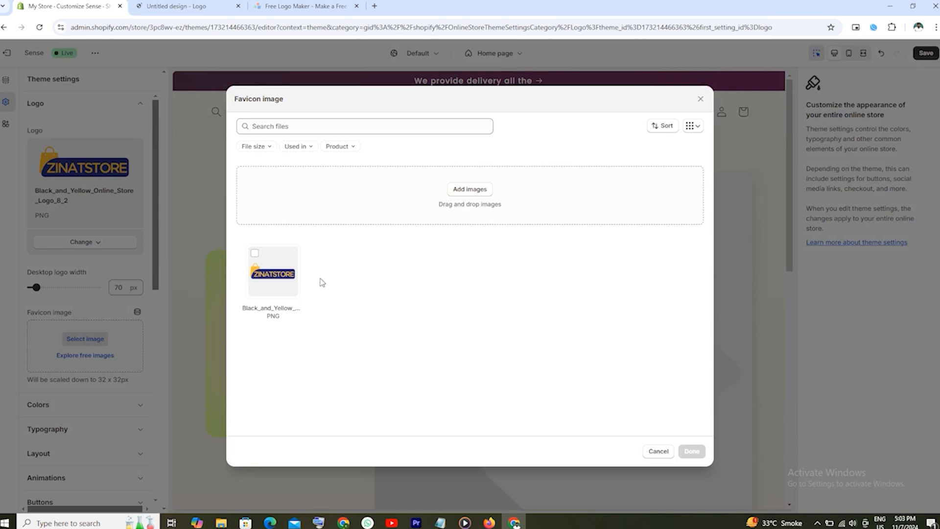
left_click(283, 278)
left_click(690, 451)
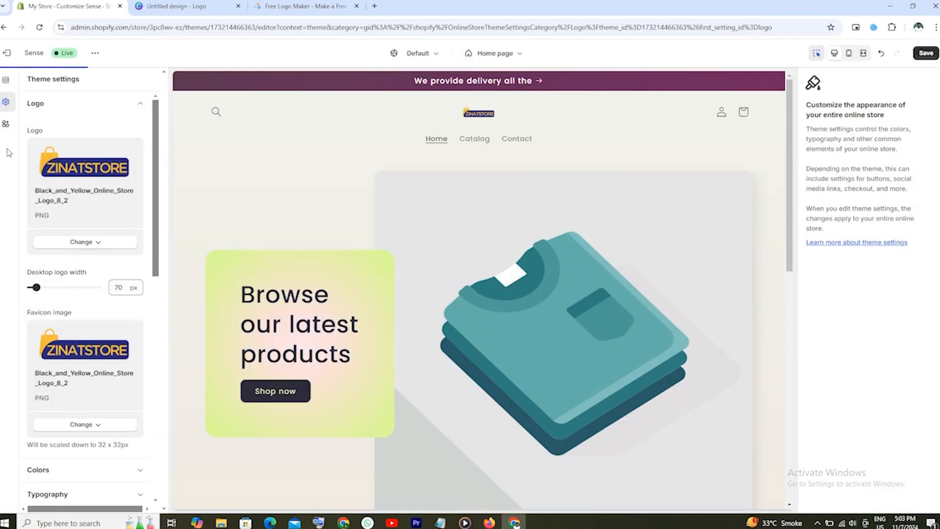
Step: Try to resize the logo image to a height of 200 px in the image editor, then return to the theme settings
left_click(95, 178)
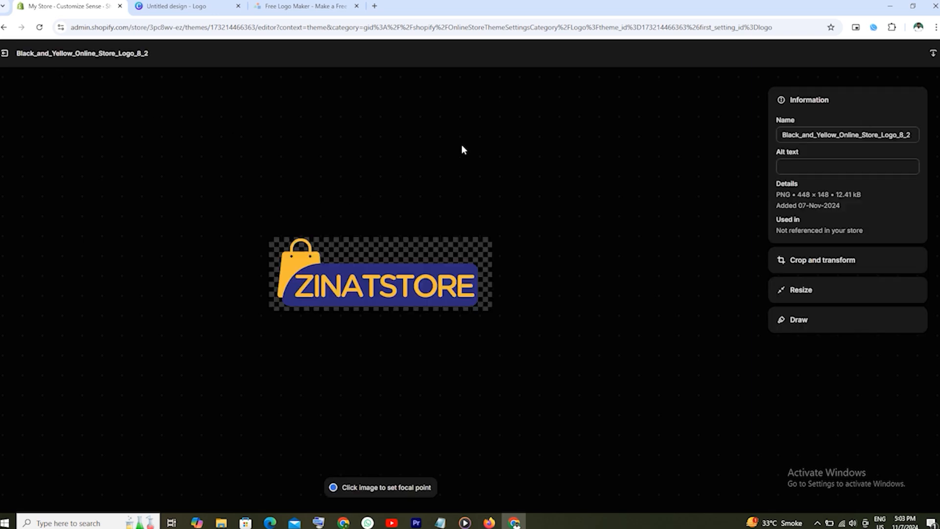
left_click(829, 295)
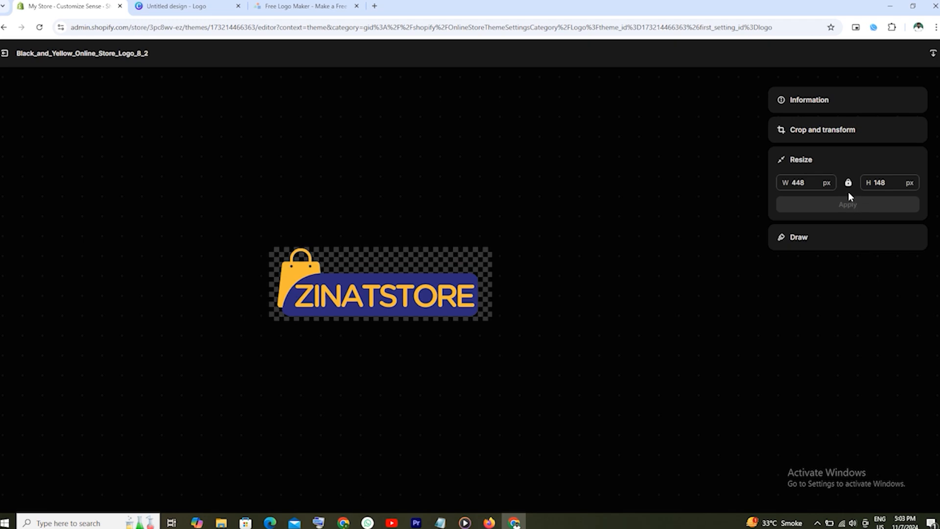
left_click(895, 183)
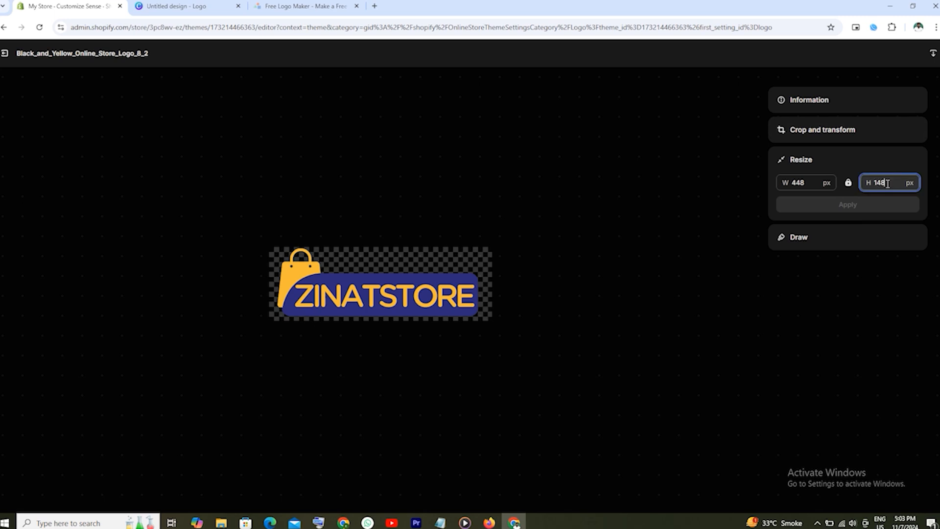
key("BackSpace")
key("BackSpace")
key("BackSpace")
type("200")
left_click(823, 263)
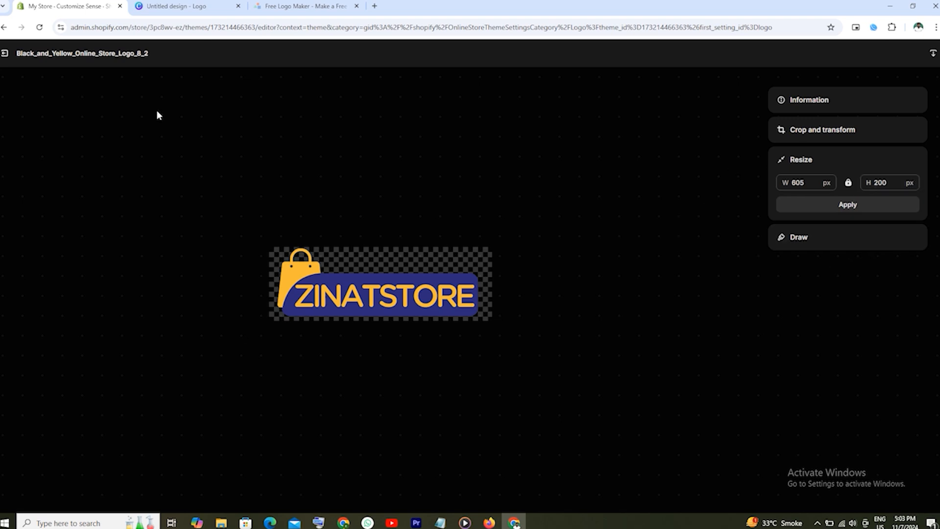
left_click(5, 54)
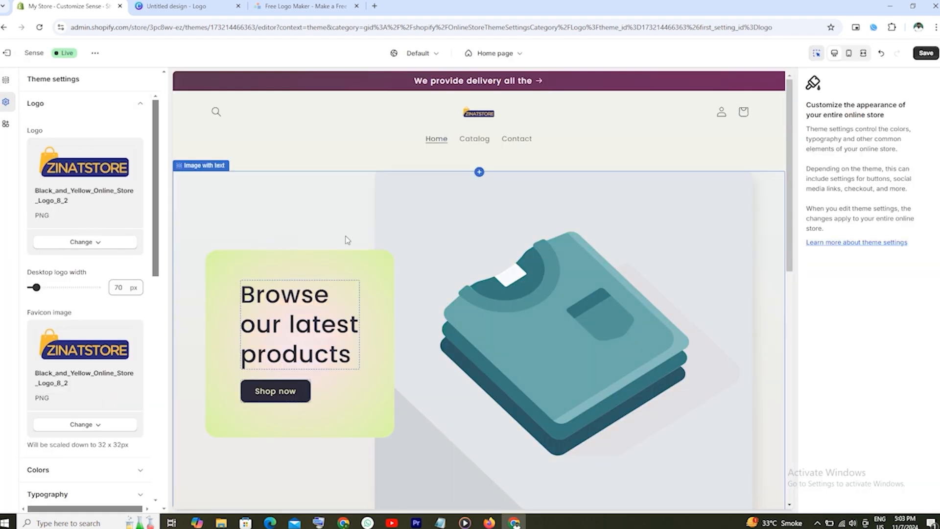
Step: Set the desktop logo width to 200 px and save the theme settings
left_click_drag(37, 286, 79, 286)
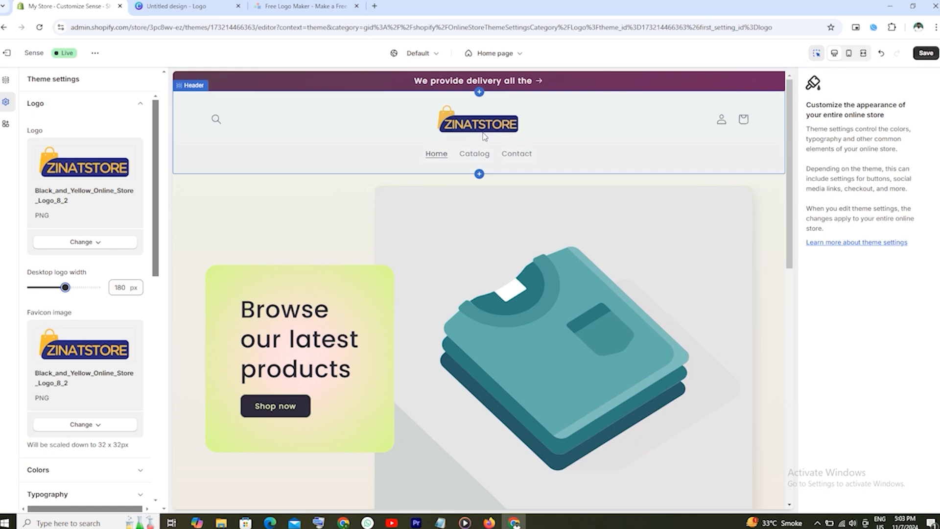
left_click_drag(66, 287, 70, 286)
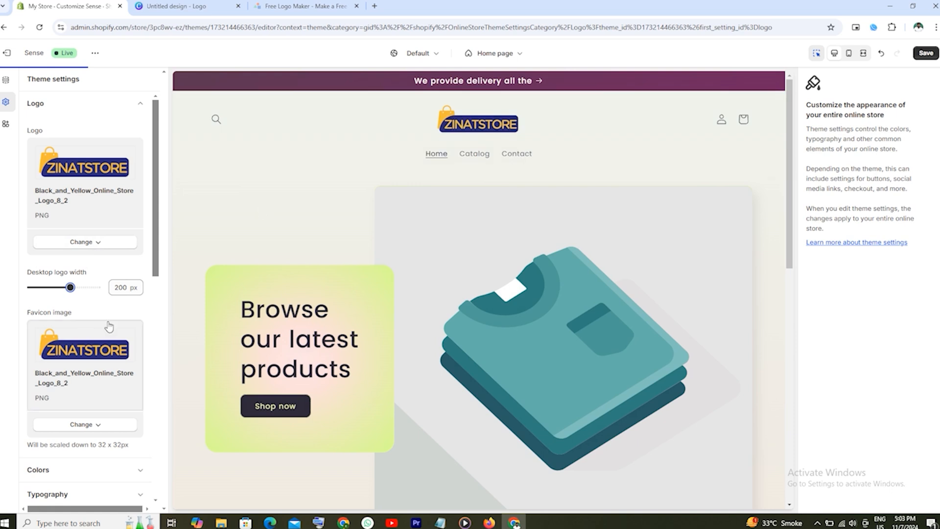
scroll(127, 327, "down", 8)
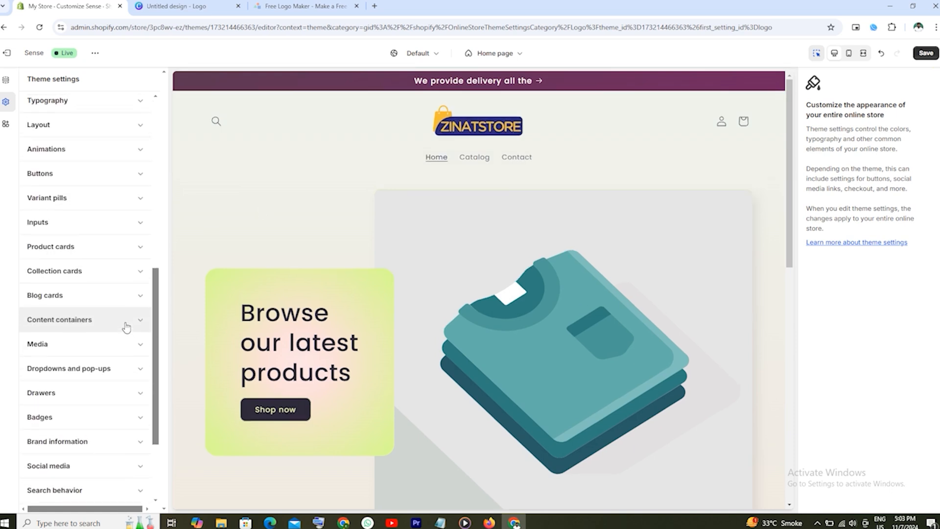
scroll(126, 327, "up", 8)
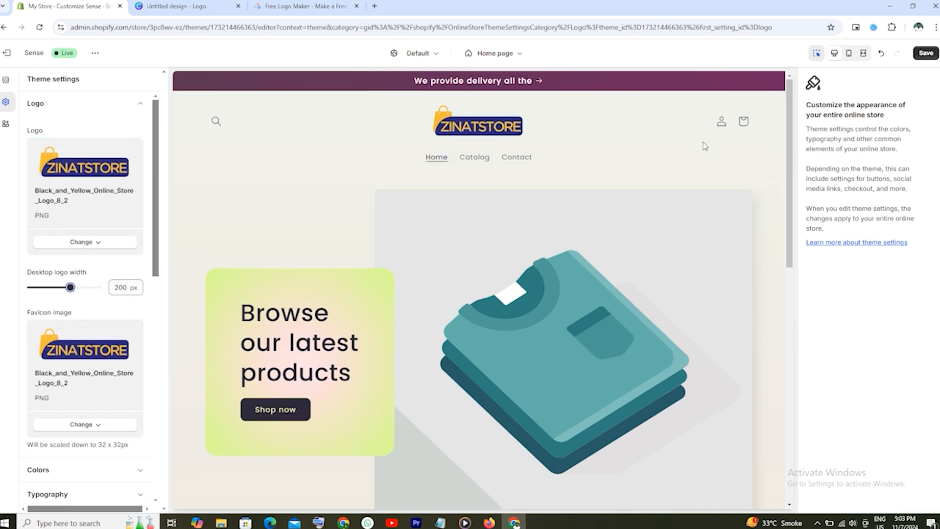
left_click(925, 52)
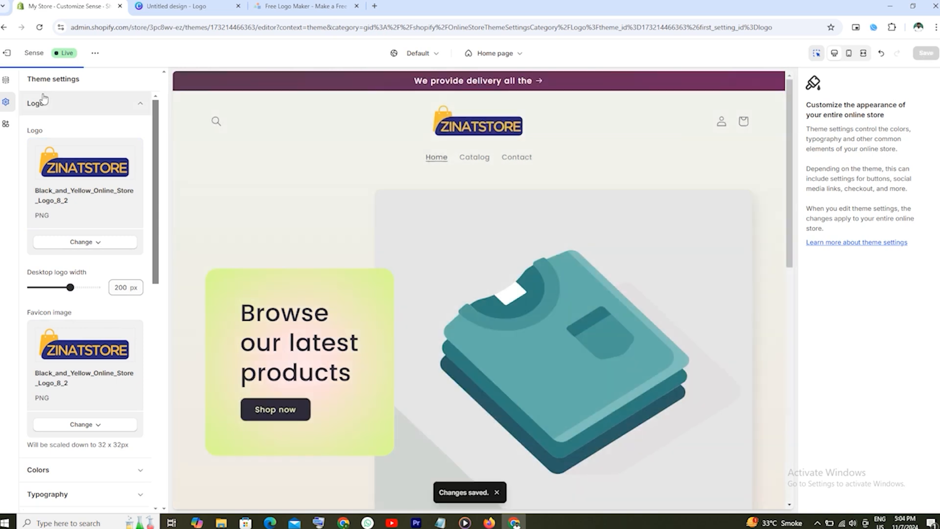
Step: Leave the theme editor, reopen the Sense theme for customization and look over the home page preview
left_click(15, 53)
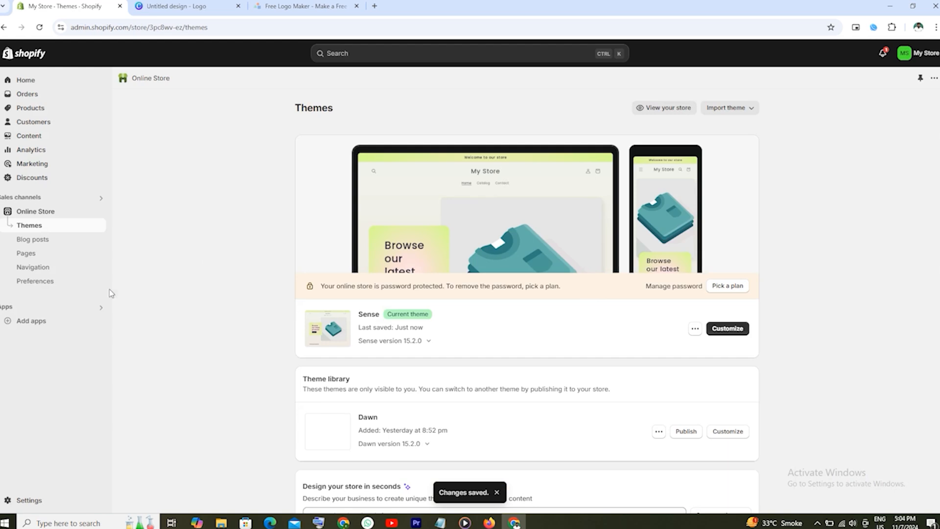
left_click(728, 328)
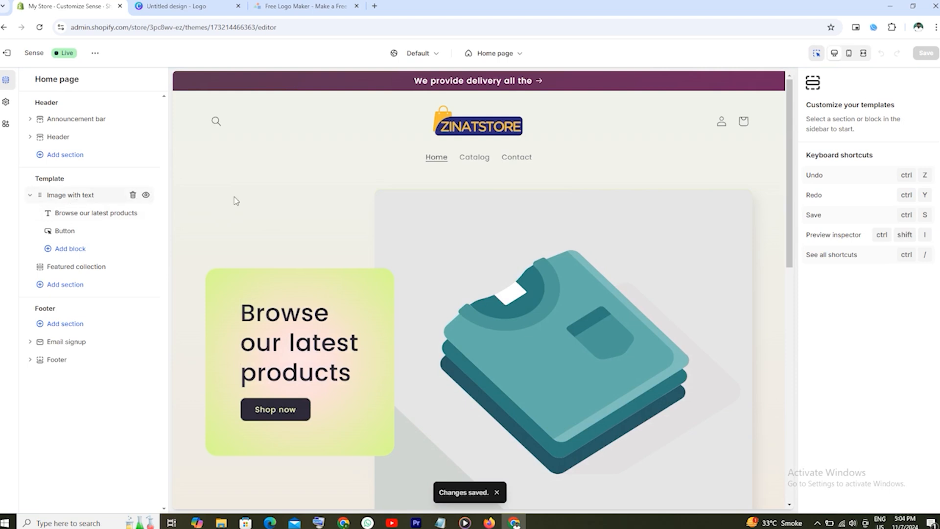
scroll(471, 267, "down", 2)
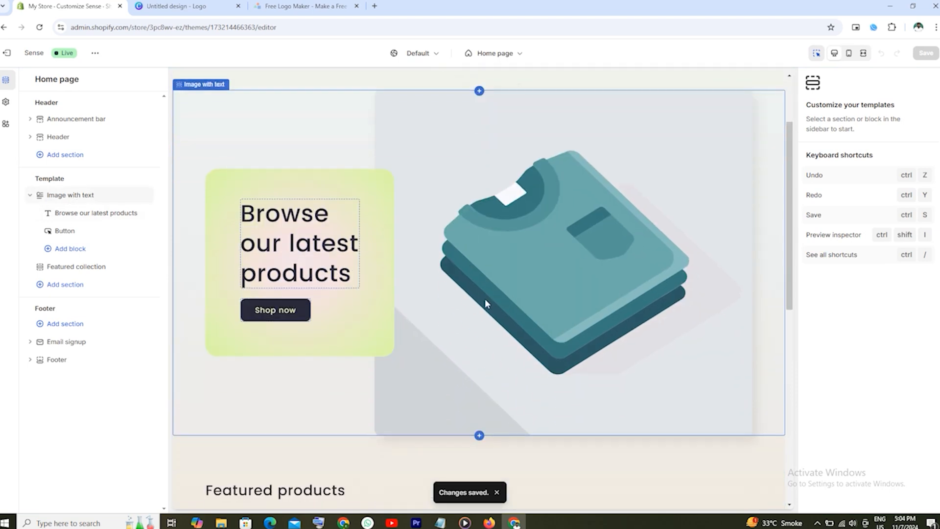
scroll(377, 254, "up", 2)
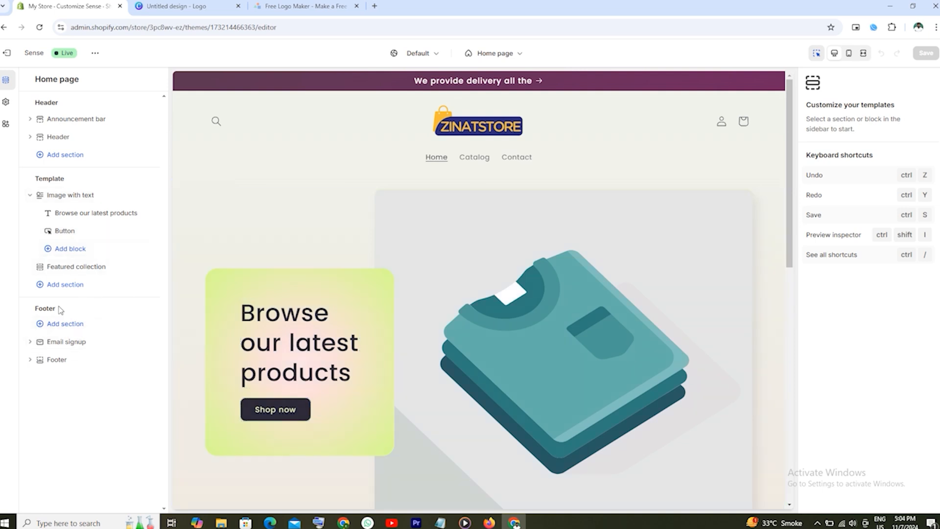
Step: Add a Slideshow section to the home page template and move it above the Image with text section
left_click(78, 289)
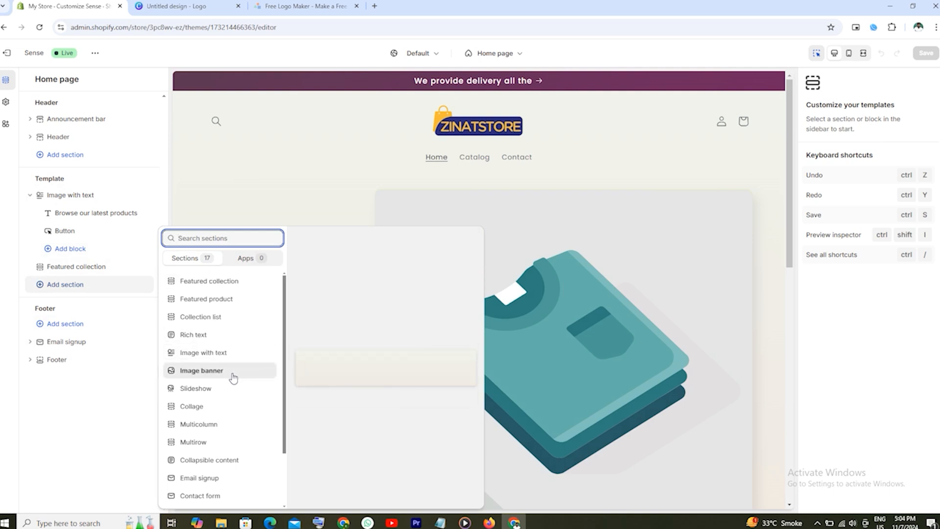
left_click(206, 388)
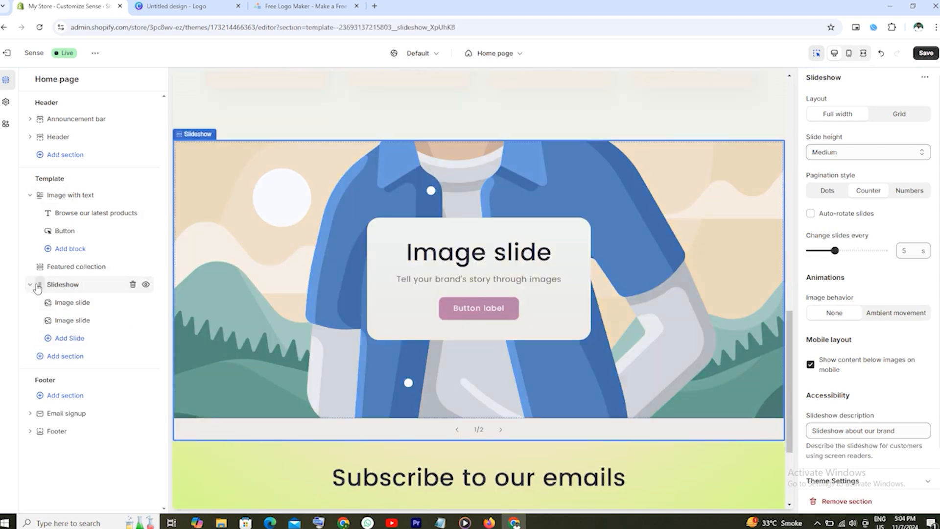
left_click_drag(40, 238, 63, 240)
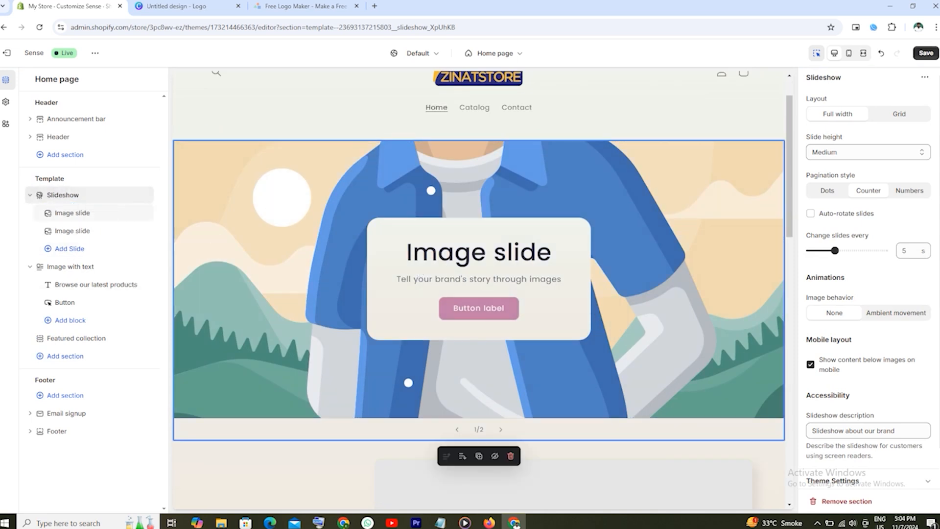
Step: Turn on auto-rotating slides for the slideshow, add a third image slide and save the changes
left_click(811, 214)
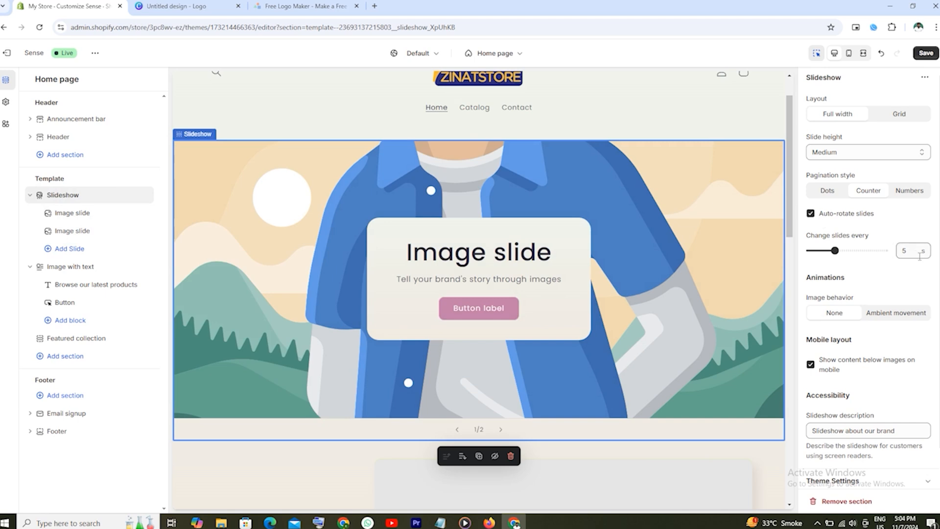
scroll(892, 291, "down", 1)
scroll(892, 287, "up", 1)
left_click(926, 53)
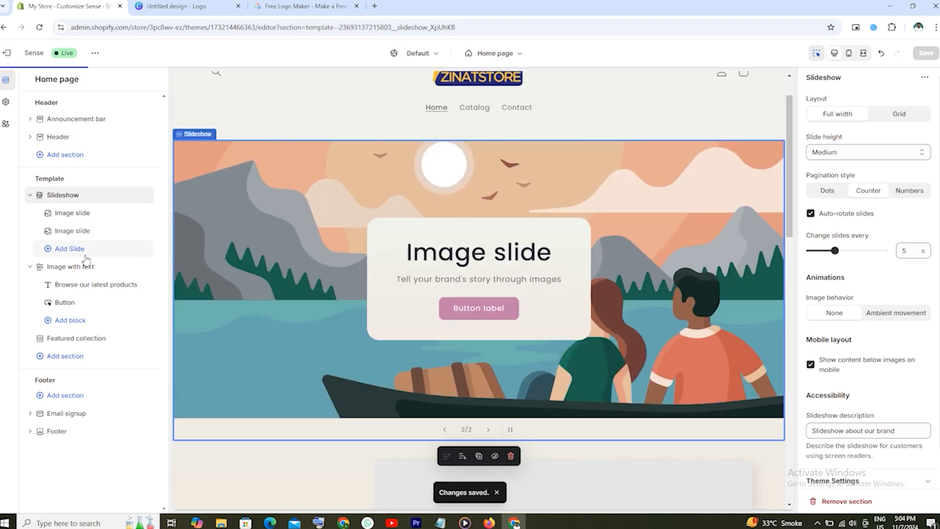
left_click(84, 253)
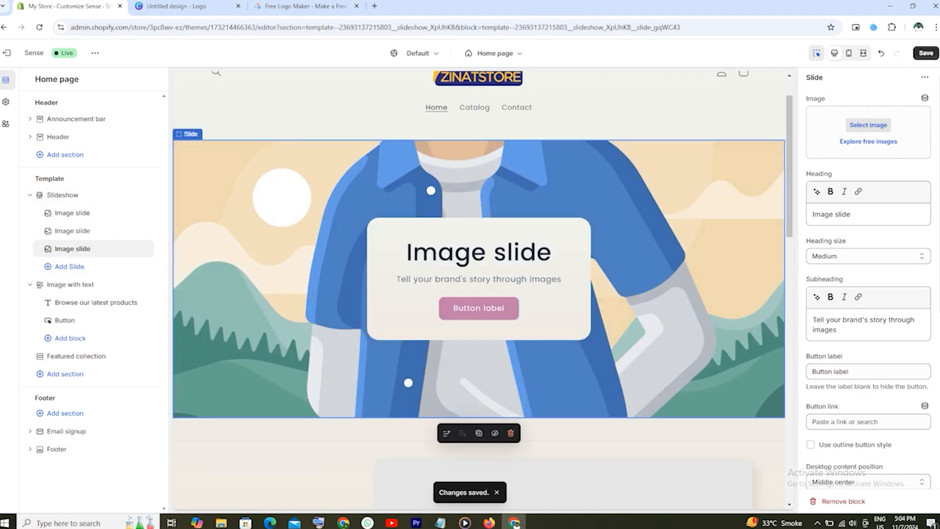
left_click(926, 53)
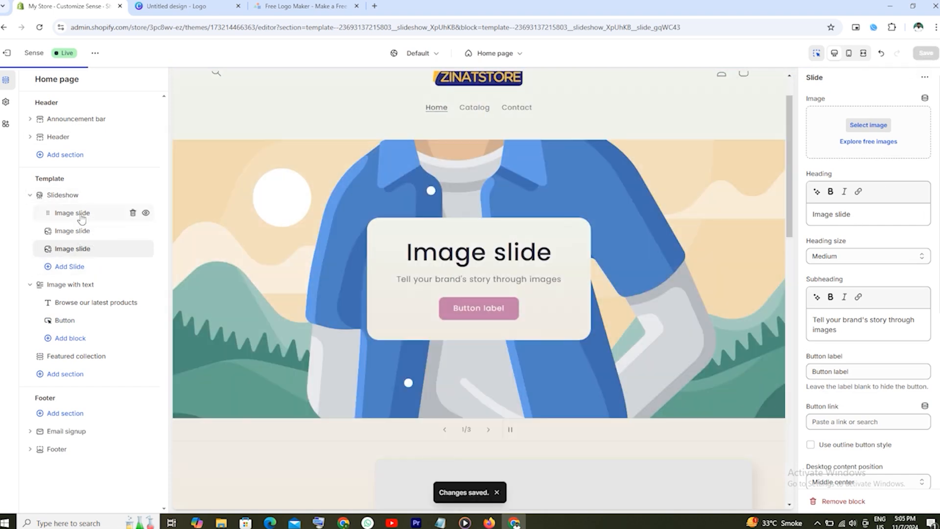
Step: Upload new1 and the two blue fashion banners from the shopify folder on Local Disk (E:), using new1 as the first slide's image
left_click(80, 216)
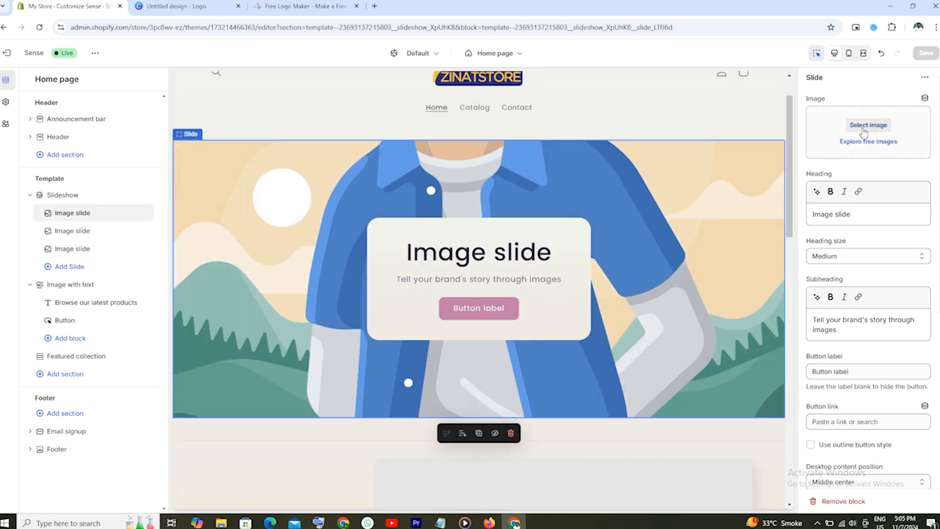
left_click(868, 125)
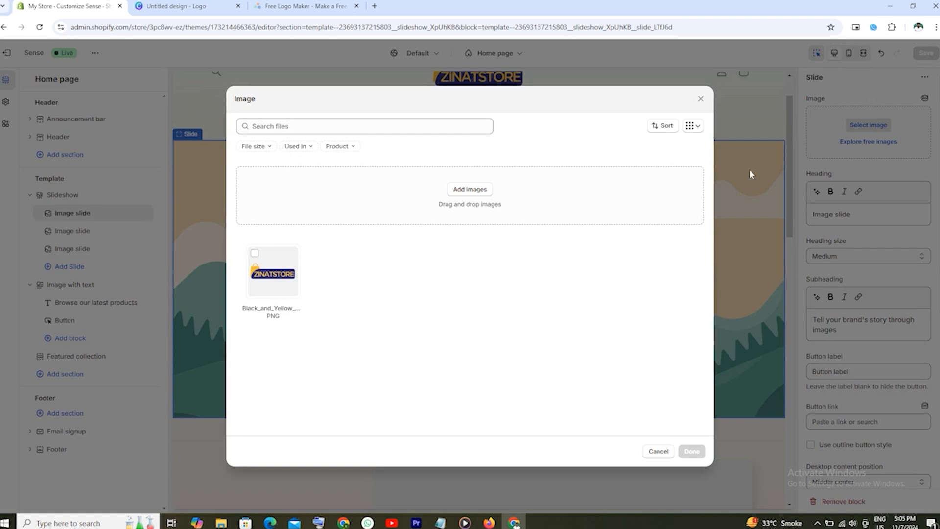
left_click(473, 191)
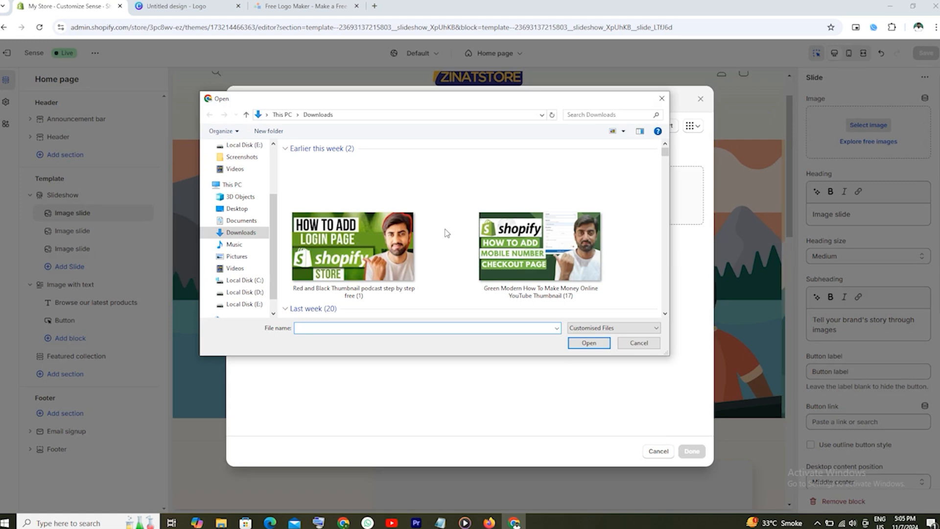
left_click(252, 293)
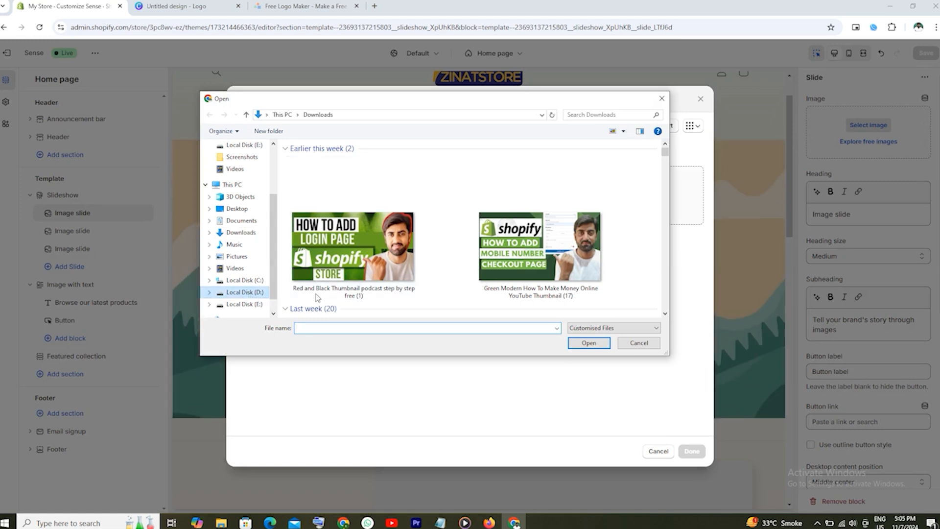
left_click(243, 304)
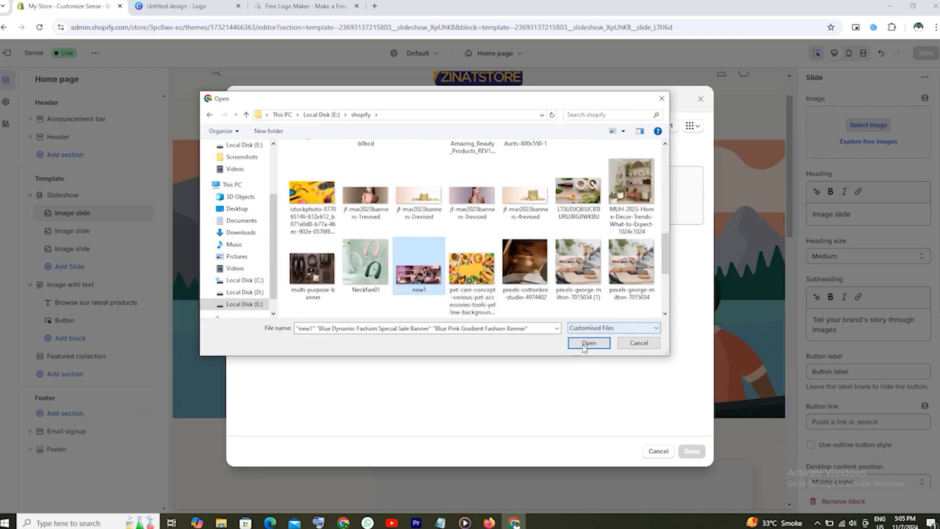
left_click(588, 343)
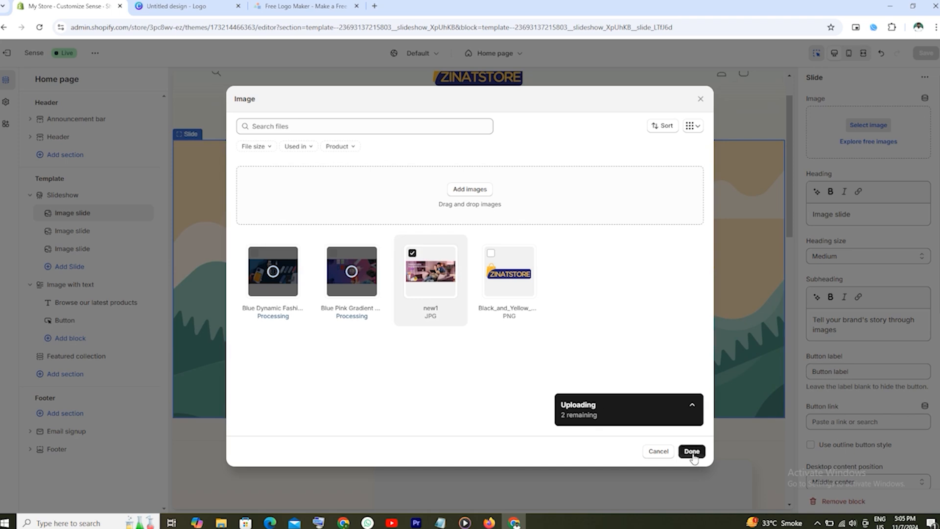
left_click(691, 451)
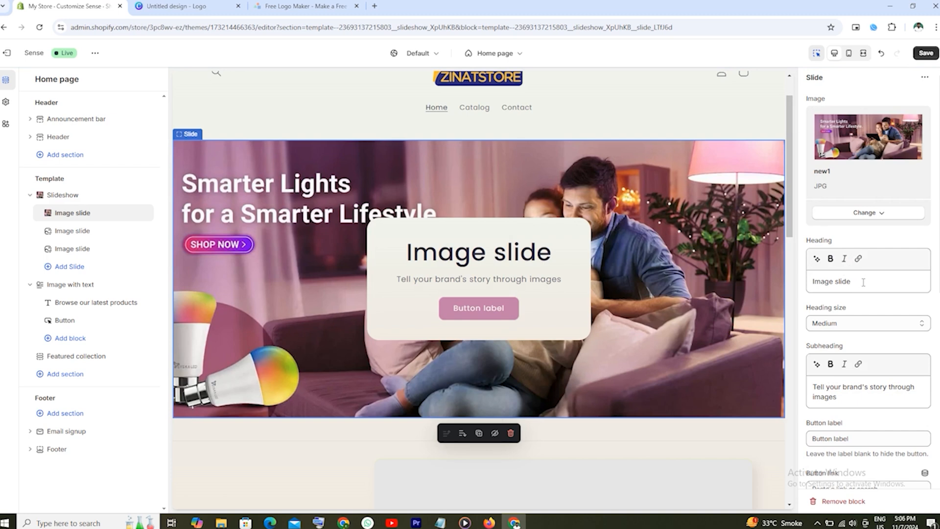
Step: Clear the heading and subheading text of the first slide
left_click_drag(861, 282, 801, 286)
key("BackSpace")
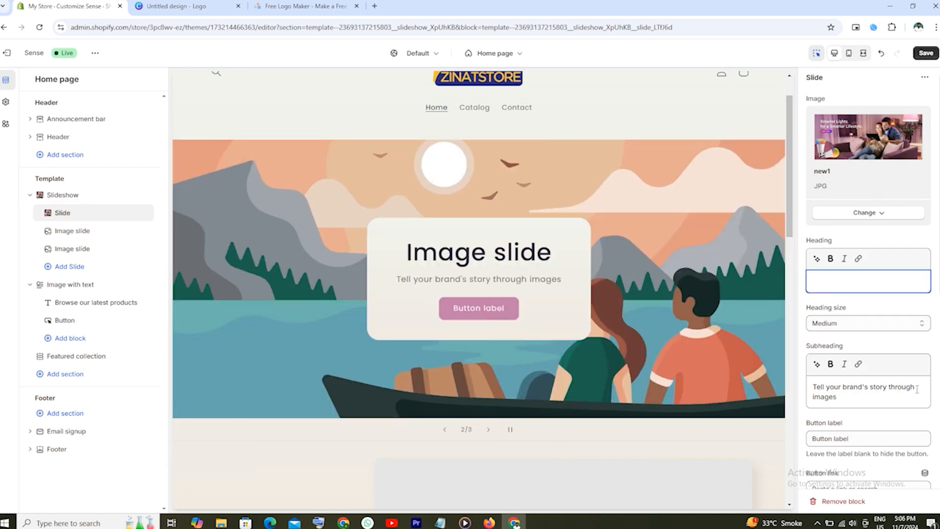
left_click_drag(813, 396, 915, 390)
key("BackSpace")
key("BackSpace")
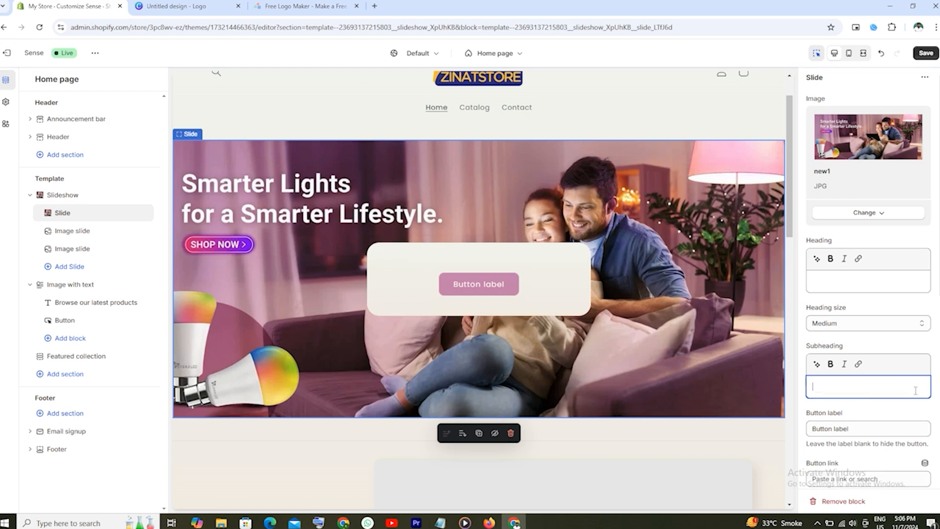
Step: Label the first slide's button Buy Now and link it to All collections
left_click_drag(871, 428, 800, 433)
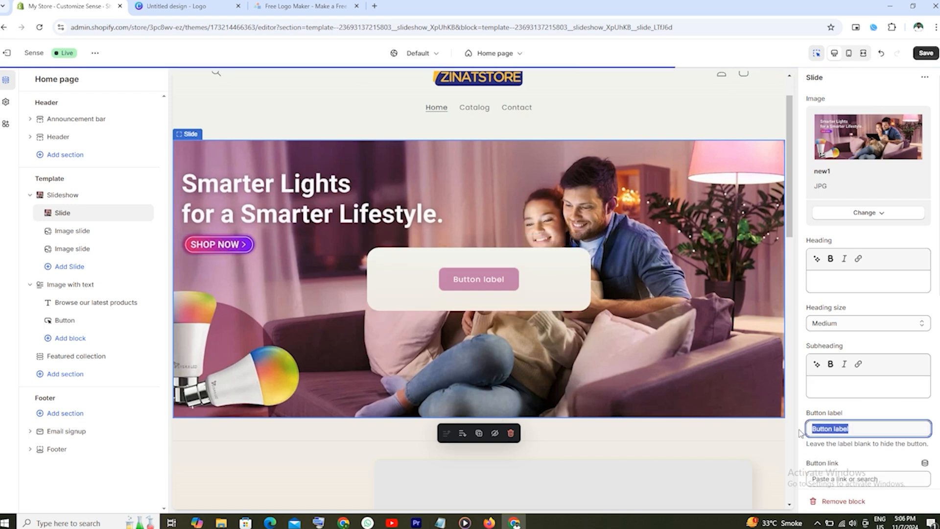
type("Buy Now")
left_click(852, 479)
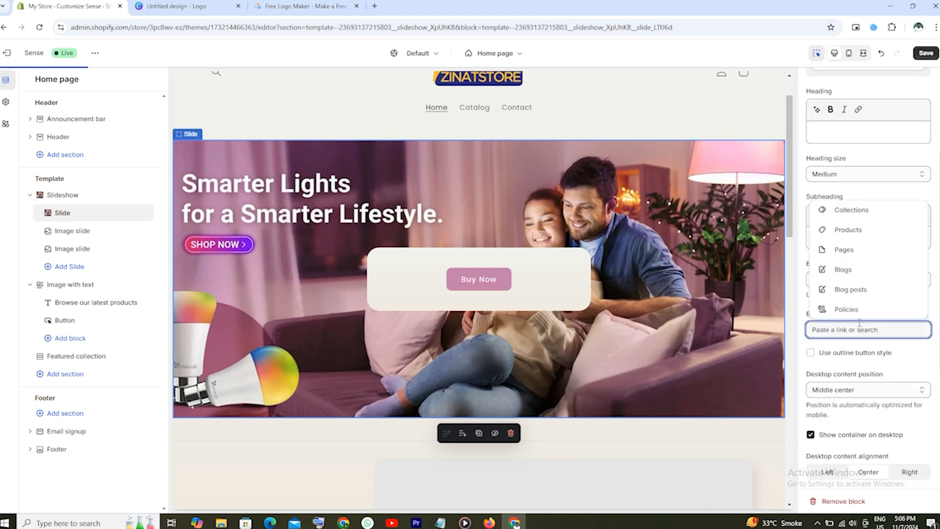
left_click(858, 215)
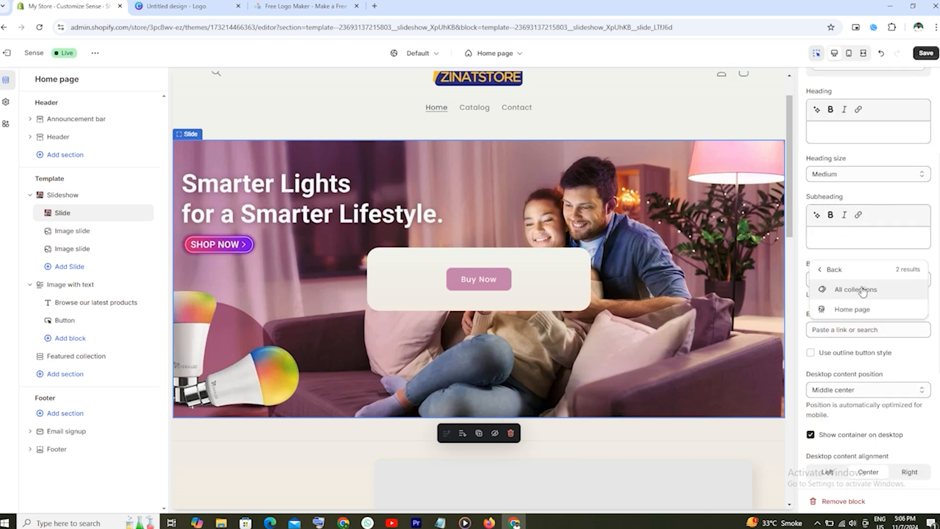
left_click(863, 291)
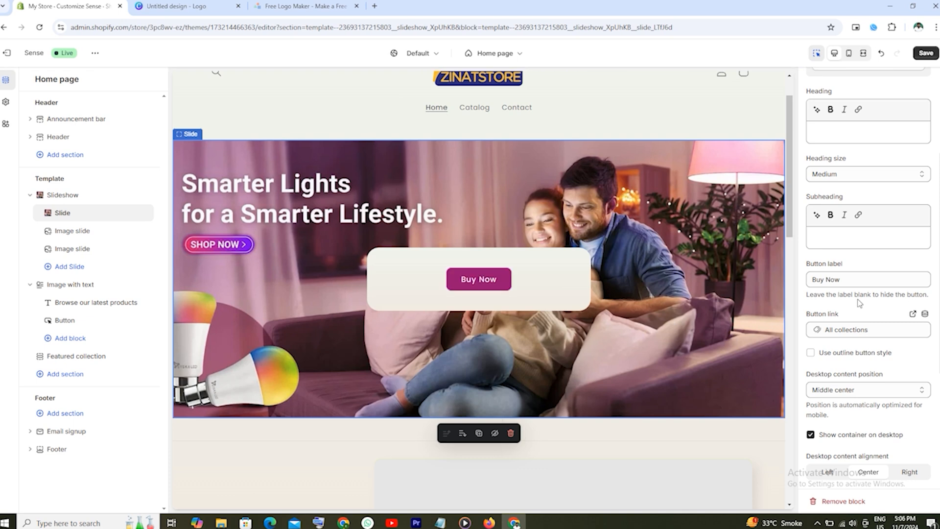
Step: Try the outline button style on the first slide's Buy Now button and turn it off again
scroll(859, 303, "down", 2)
scroll(874, 304, "down", 2)
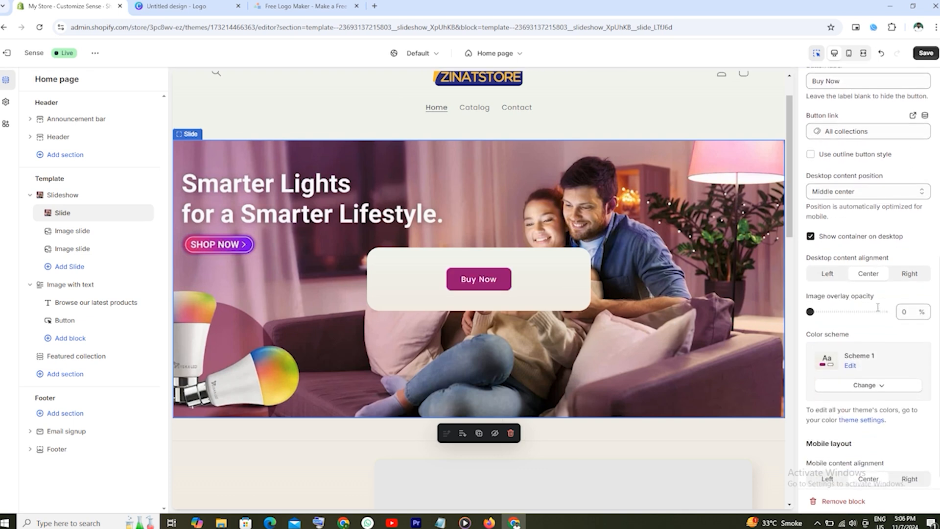
scroll(878, 307, "up", 3)
left_click(811, 303)
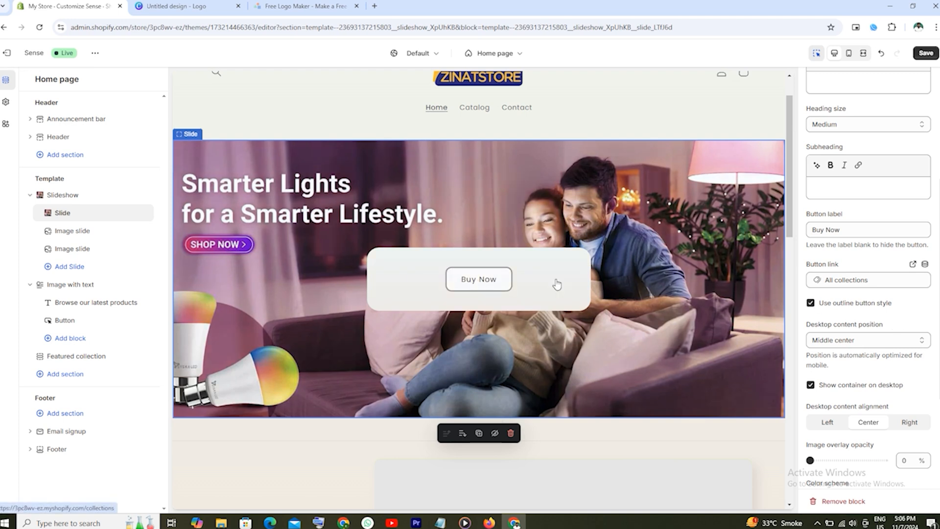
left_click(810, 303)
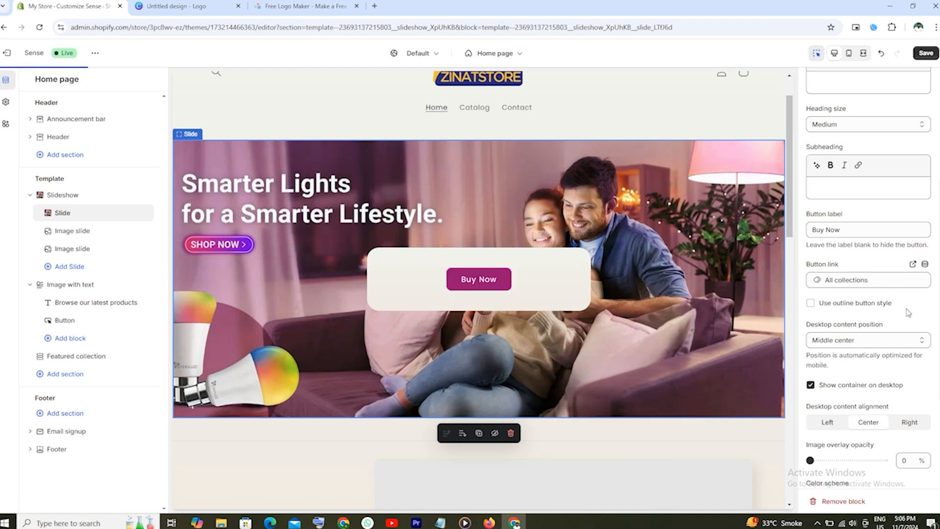
Step: Set the first slide's image overlay opacity to 10%
scroll(909, 313, "up", 4)
scroll(909, 312, "down", 7)
left_click_drag(812, 306, 857, 312)
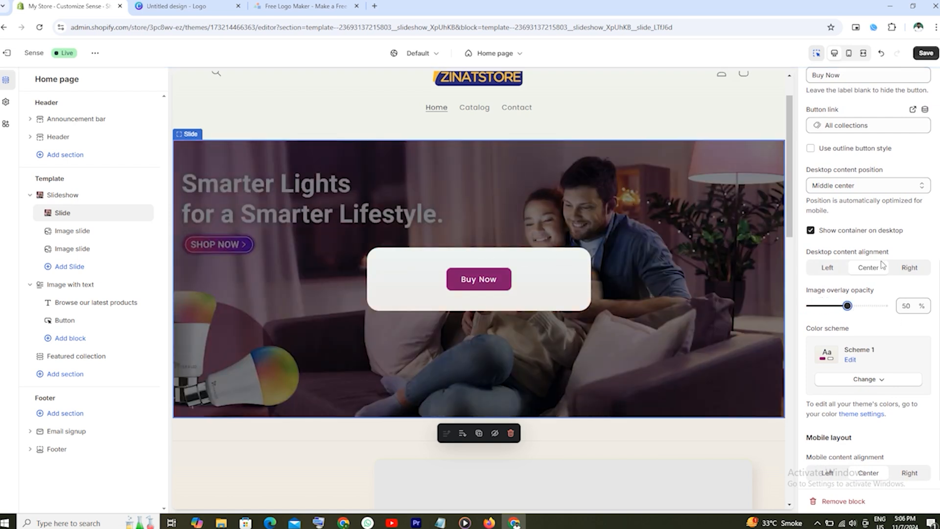
left_click_drag(846, 305, 817, 305)
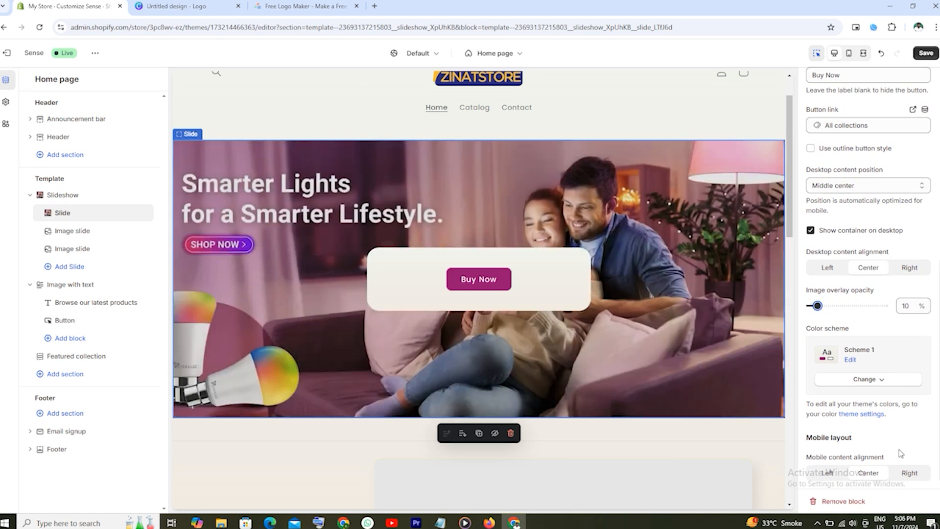
Step: Try the left and right mobile content alignments on the first slide, hide its container on desktop and save the changes
left_click(830, 479)
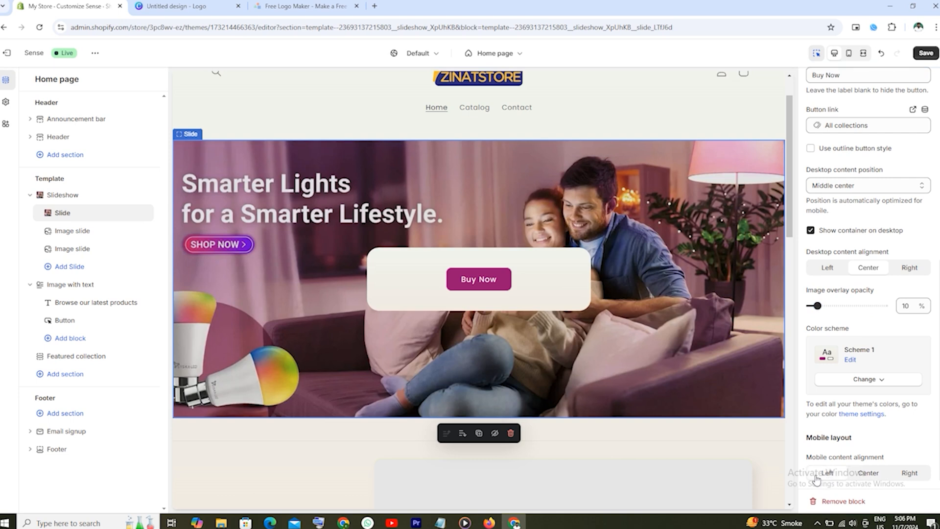
left_click(909, 473)
scroll(875, 451, "up", 2)
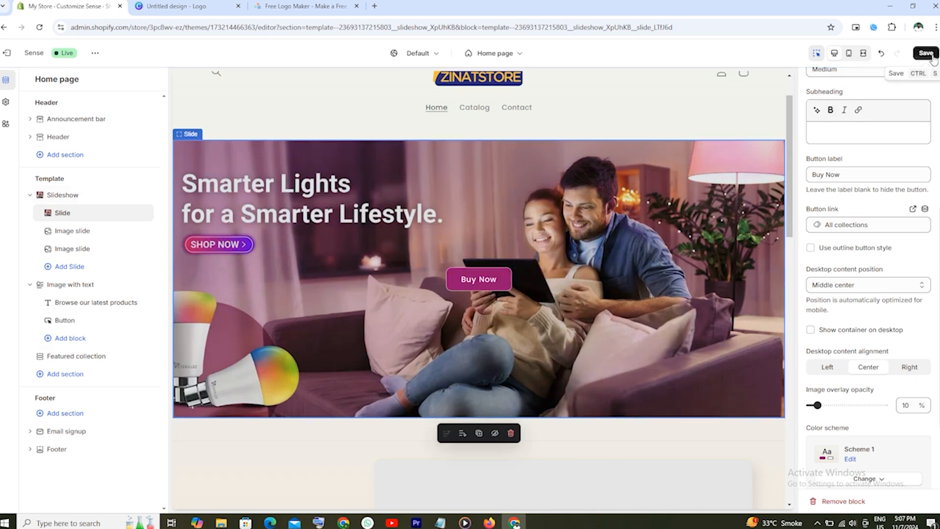
scroll(930, 167, "up", 5)
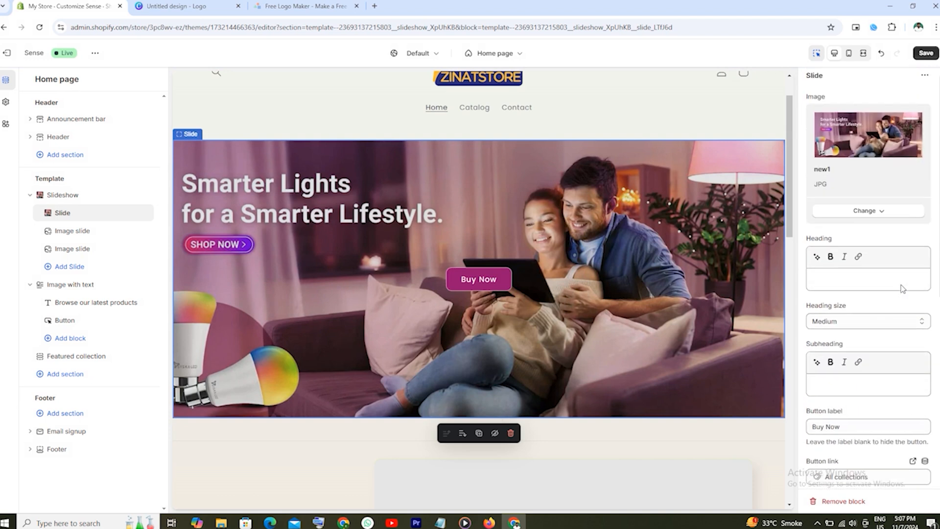
left_click(926, 53)
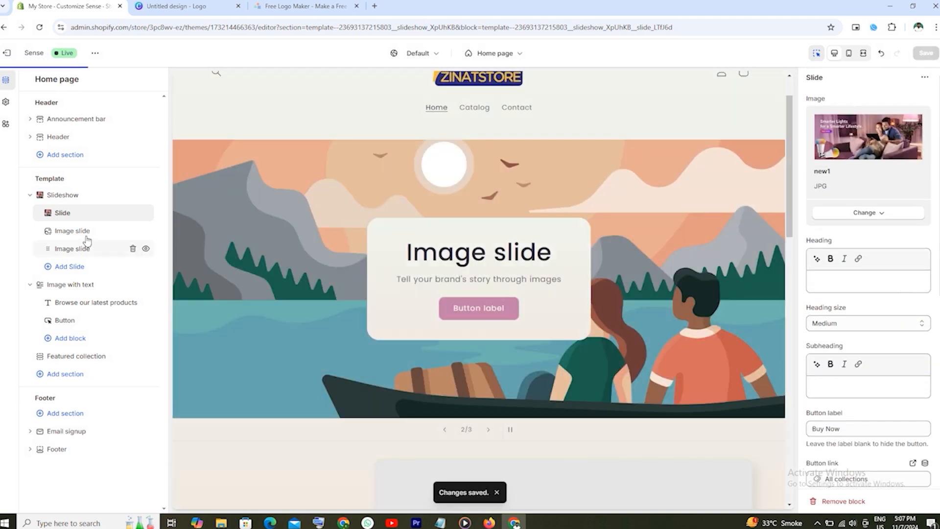
Step: Use Blue_Dynamic_Fashion_Special_Sale_Banner as the second slide's image, clear its heading and subheading, and label its button Buy Now
left_click(79, 237)
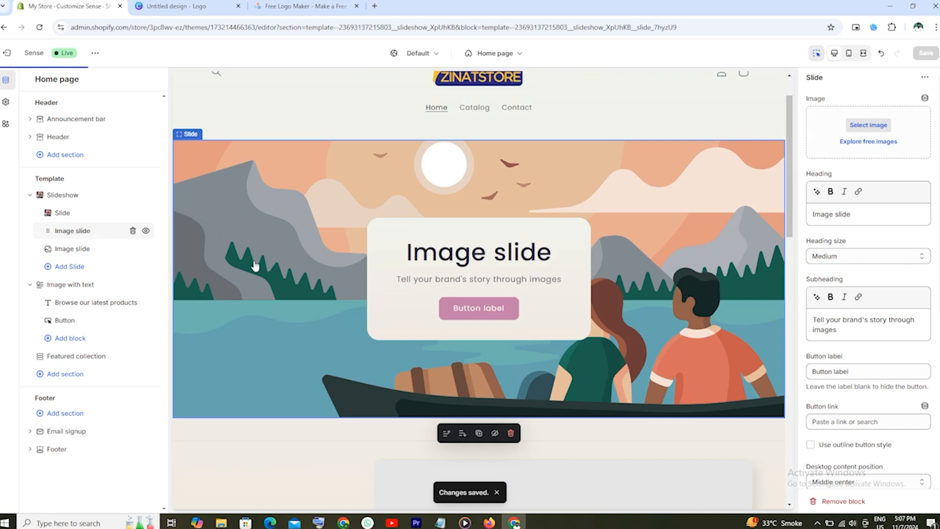
left_click(869, 127)
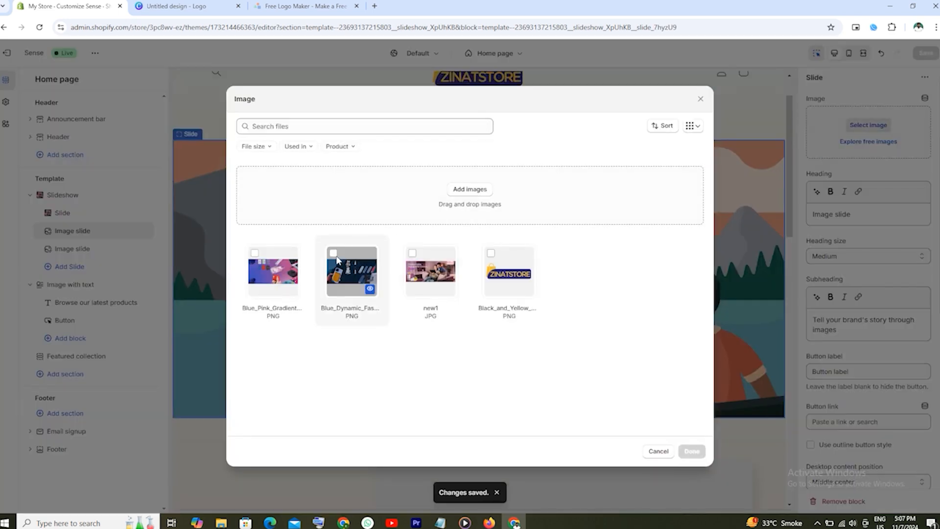
left_click(337, 260)
left_click(692, 451)
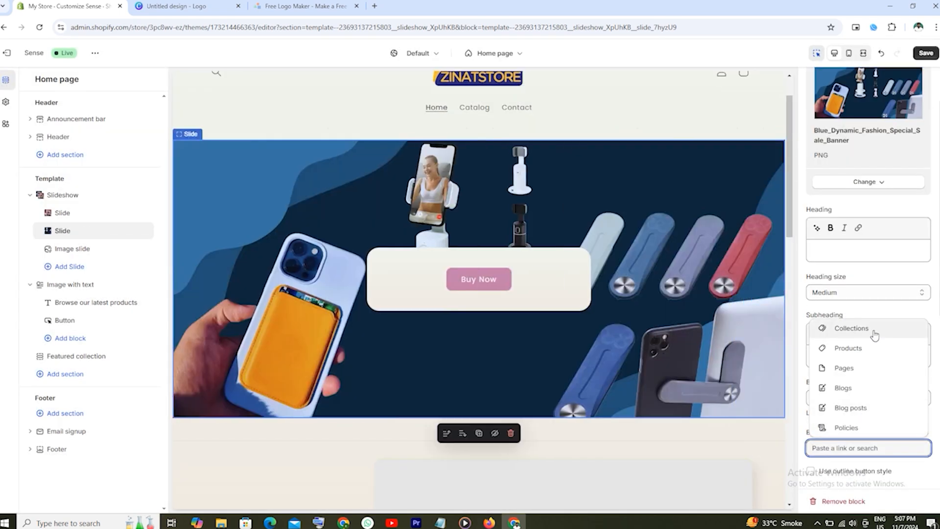
left_click(935, 350)
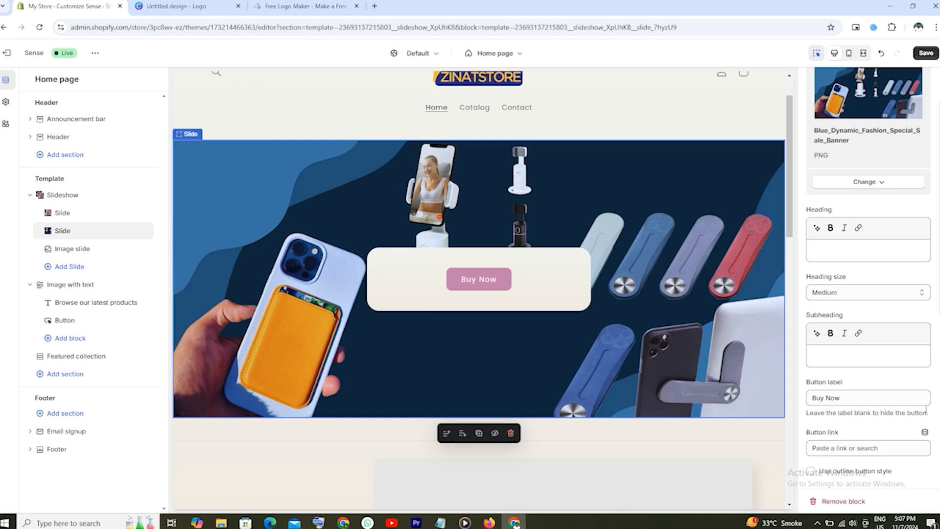
Step: Turn off the container on desktop for the second slide
scroll(926, 410, "down", 3)
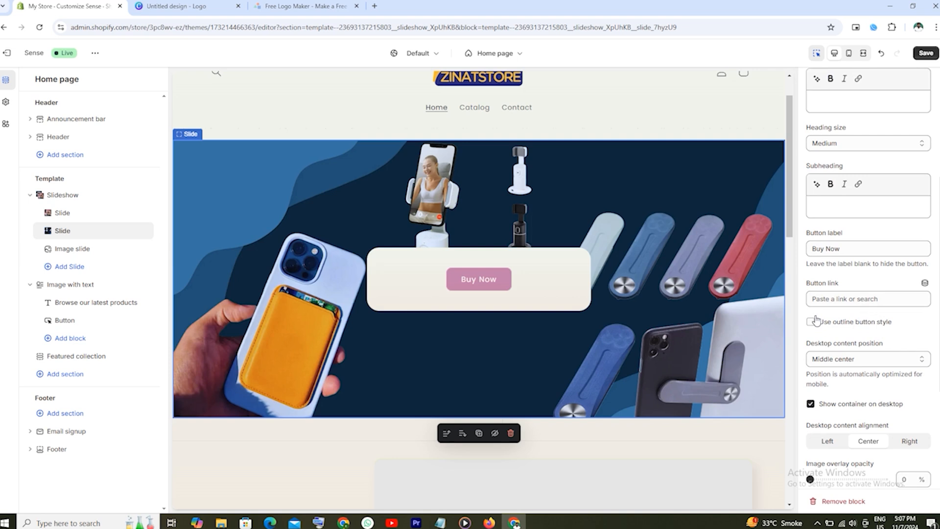
scroll(884, 304, "down", 2)
left_click(884, 305)
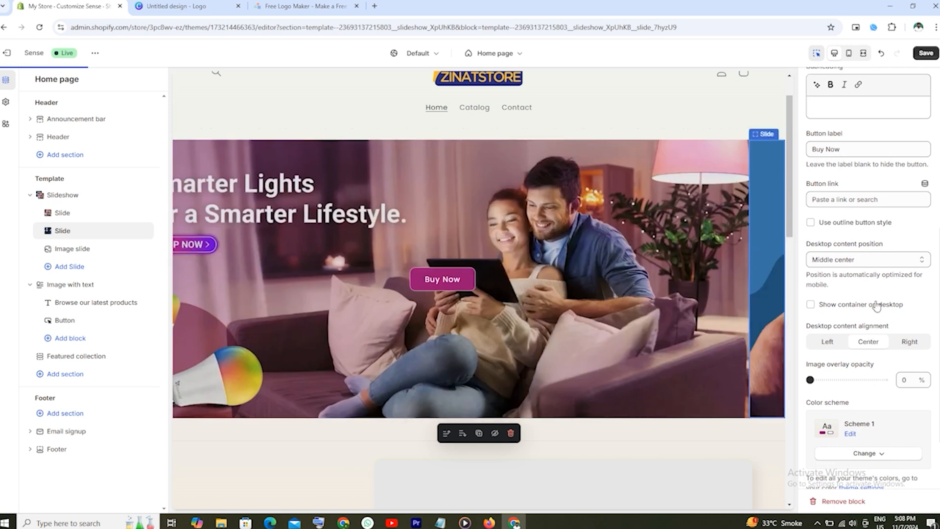
Step: Link the second slide's button to the Home page collection and save the changes
scroll(870, 204, "up", 2)
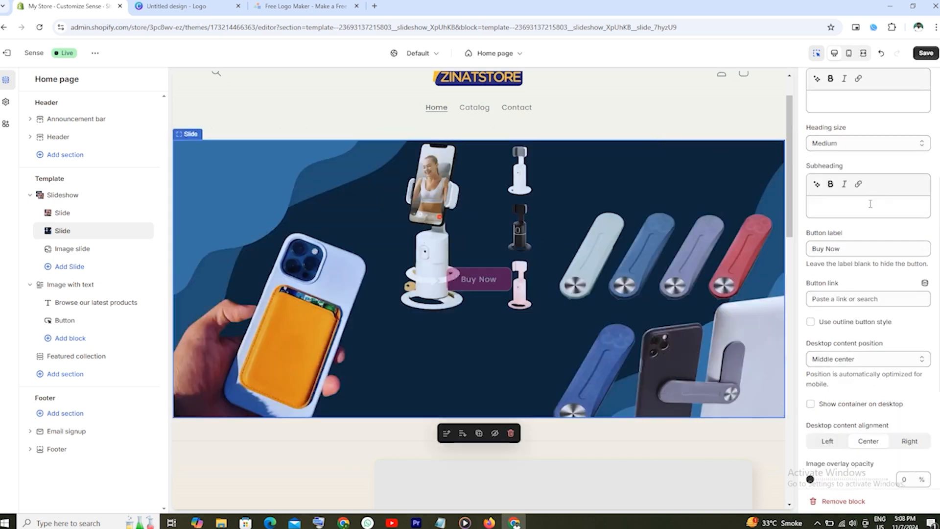
left_click(853, 298)
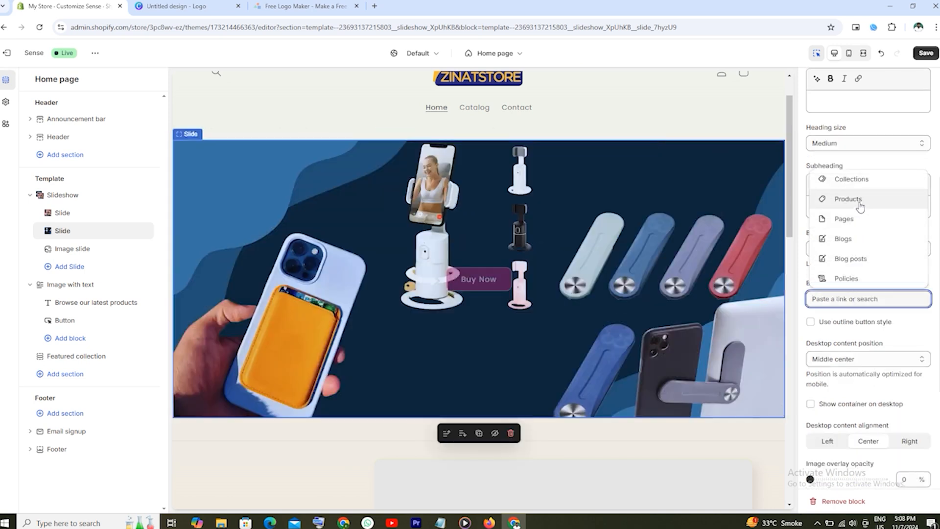
left_click(858, 182)
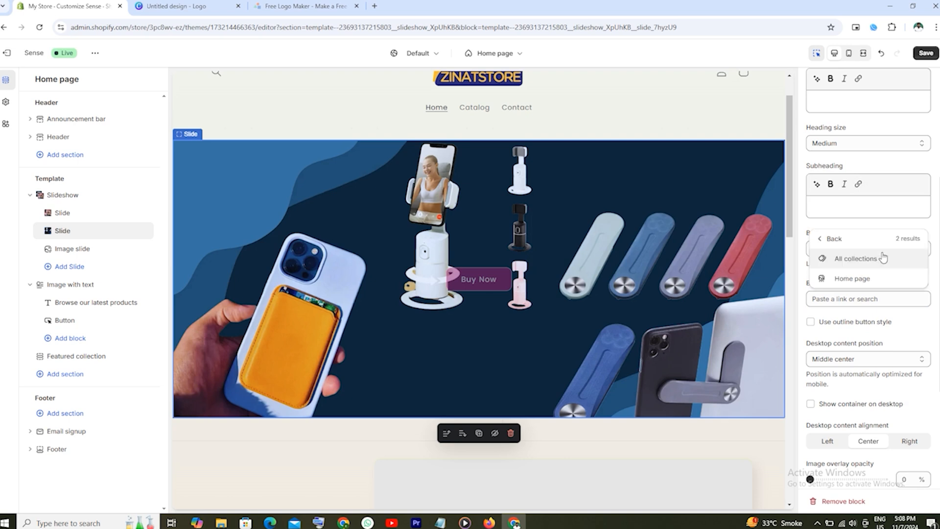
left_click(859, 281)
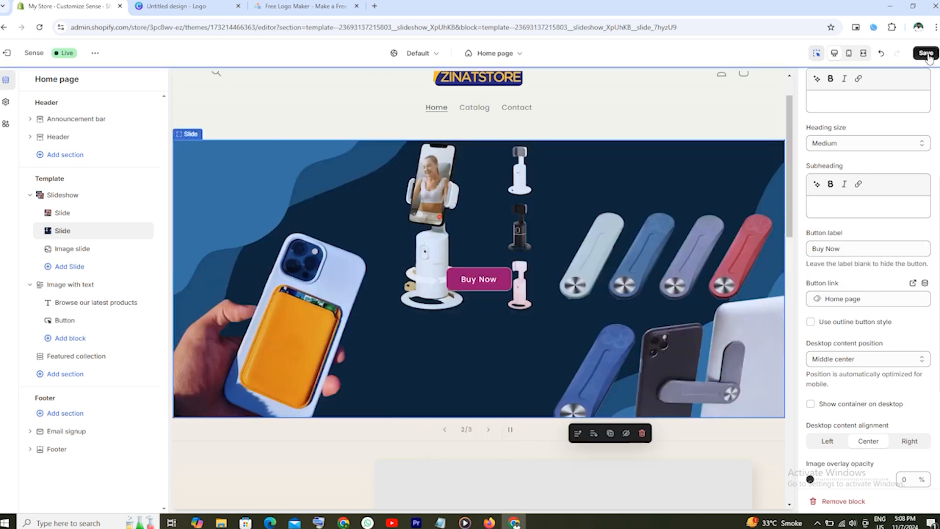
left_click(926, 53)
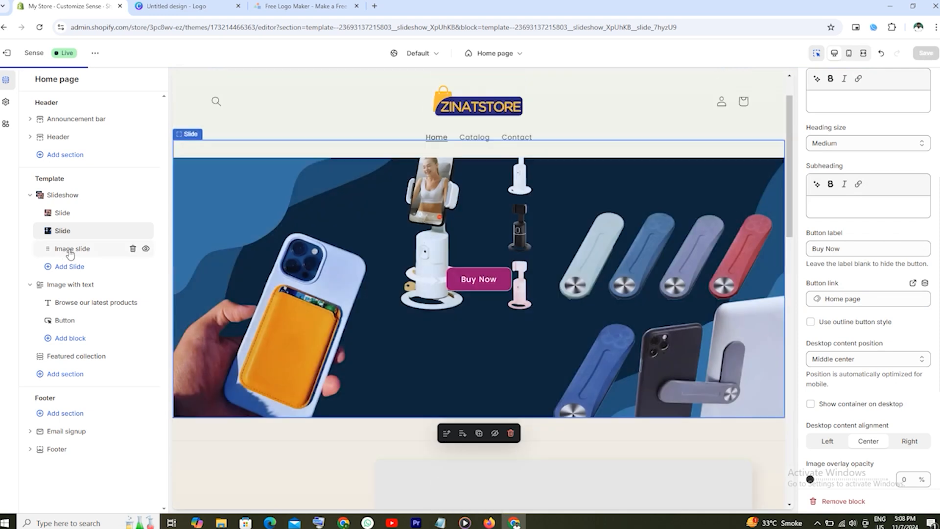
Step: Clear the heading and subheading text of the third slide
left_click(69, 251)
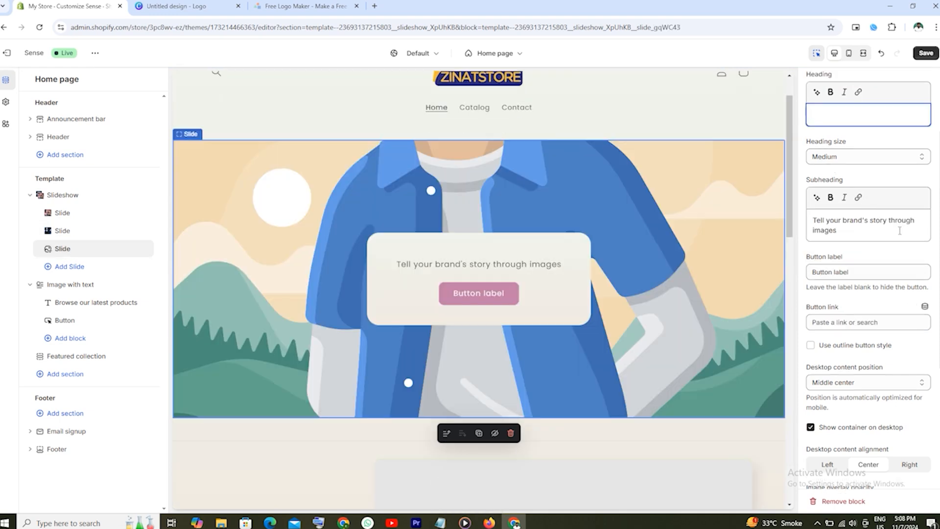
triple_click(839, 232)
key("BackSpace")
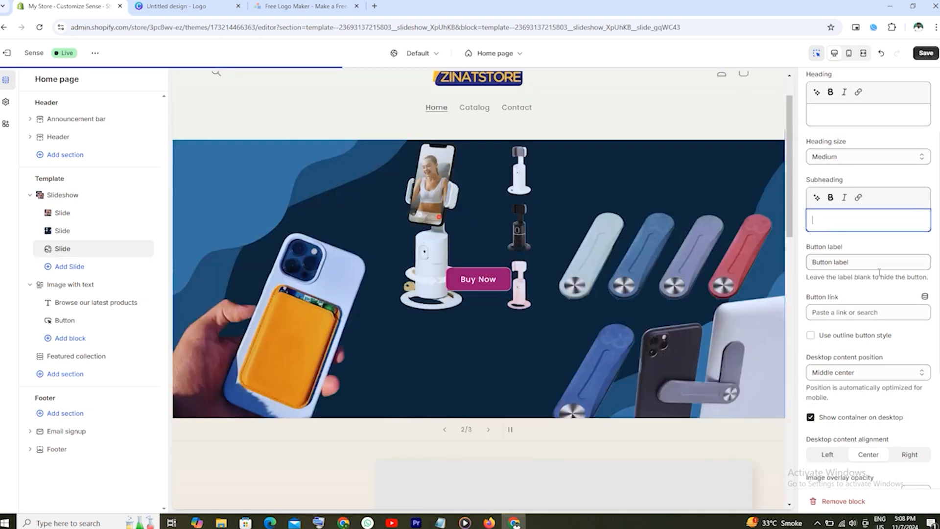
Step: Label the third slide's button Buy Now and link it to All products
left_click_drag(855, 264, 811, 265)
type("Buy Now")
left_click(862, 312)
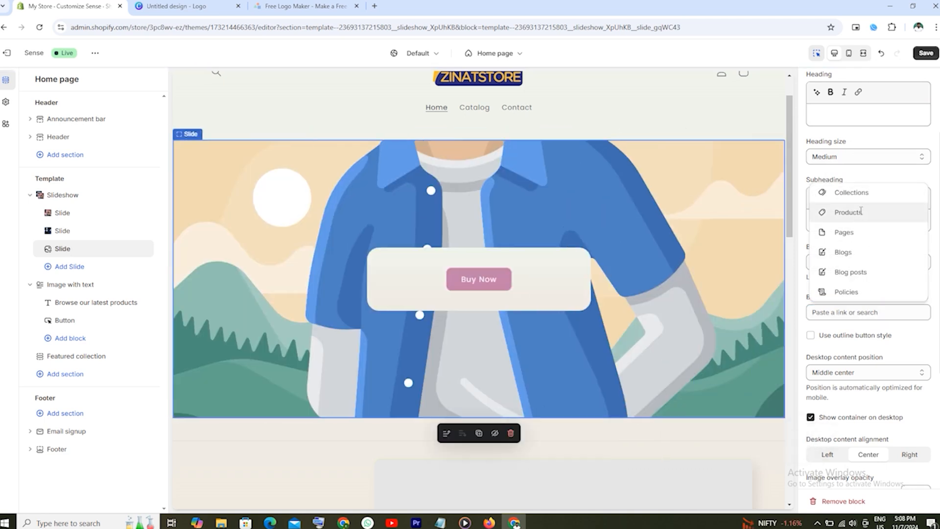
left_click(875, 212)
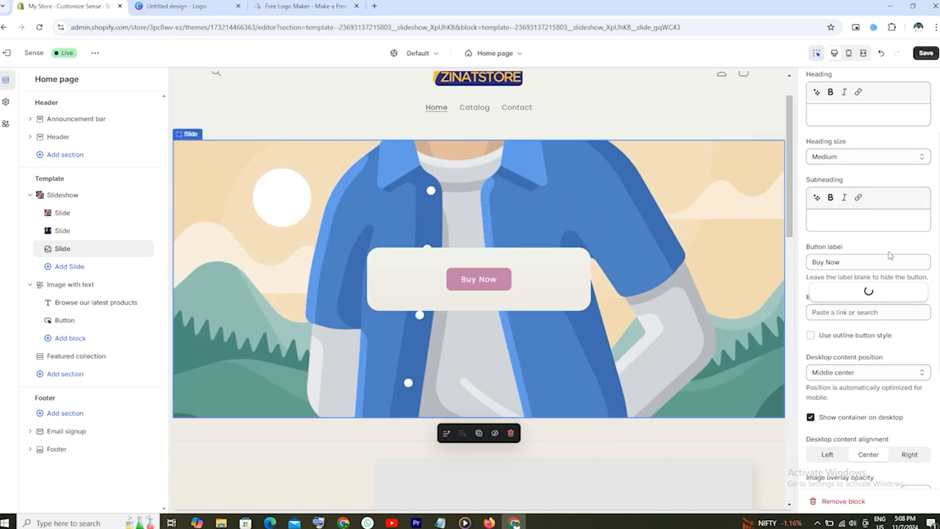
left_click(870, 291)
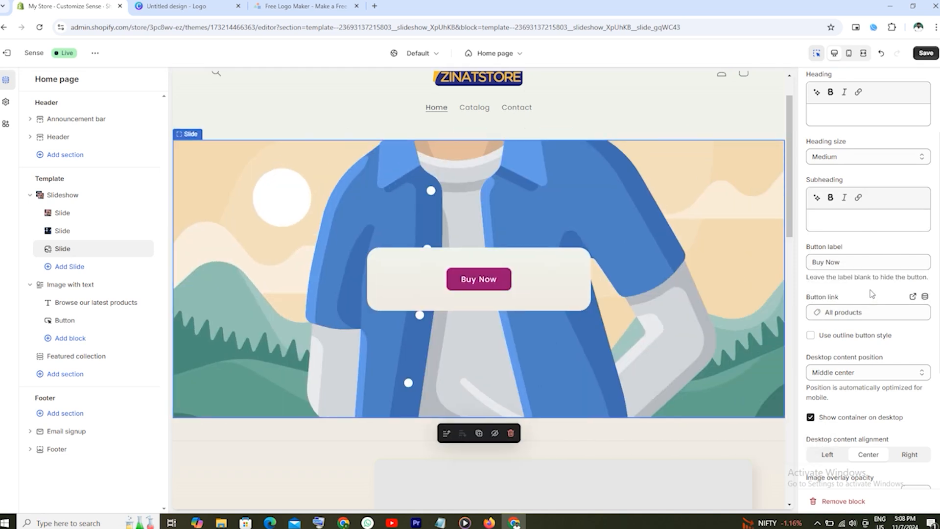
Step: Use Blue_Pink_Gradient_Fashion_Banner from the uploaded files as the third slide's image
scroll(872, 294, "up", 2)
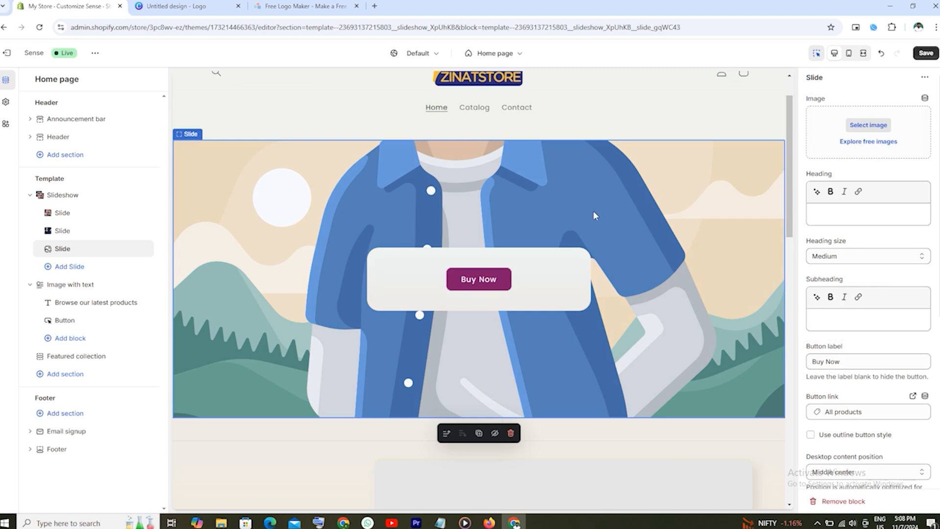
left_click(884, 123)
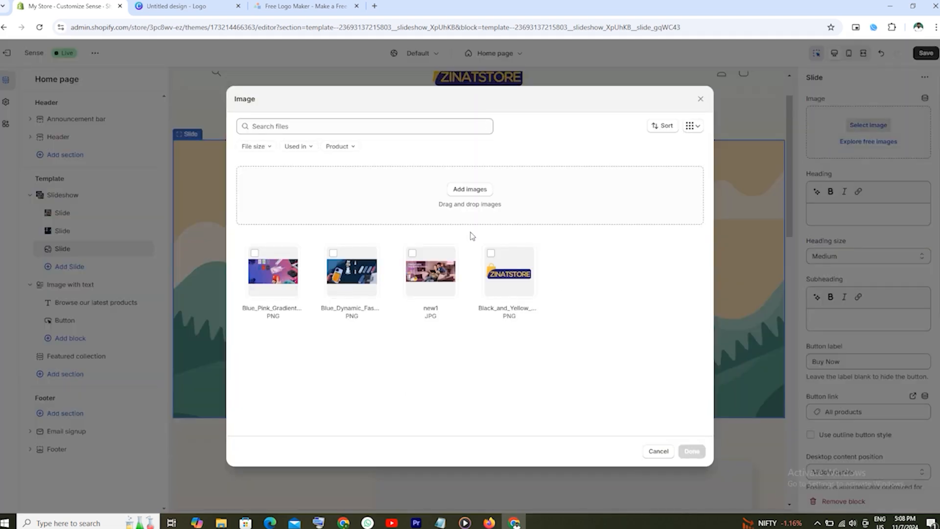
left_click(264, 261)
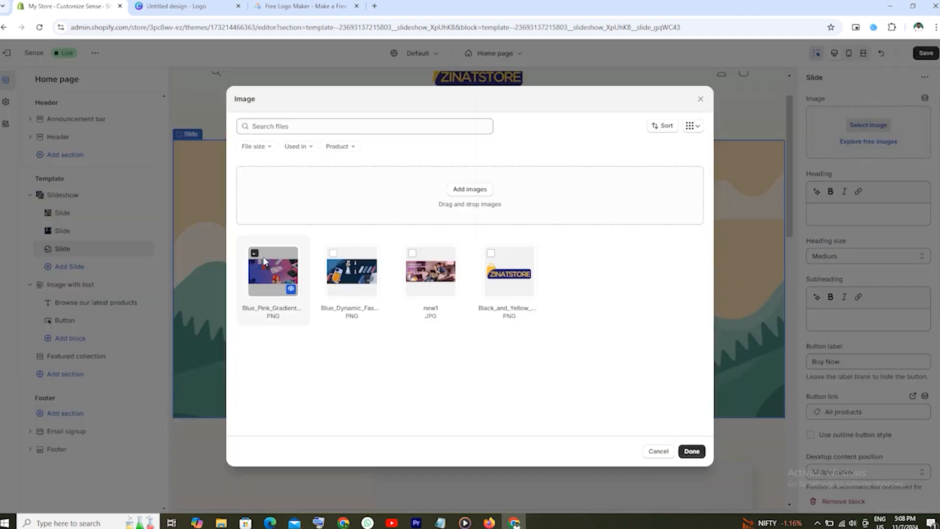
left_click(692, 451)
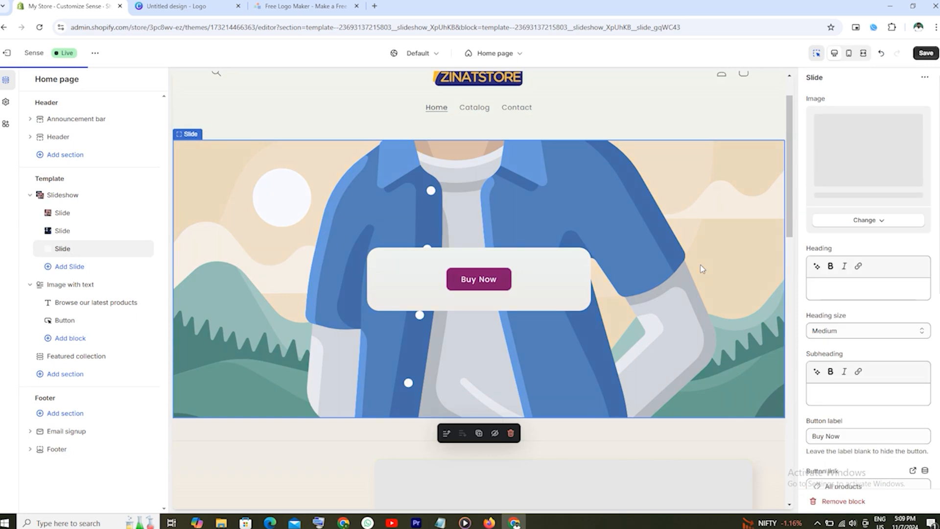
scroll(925, 325, "down", 4)
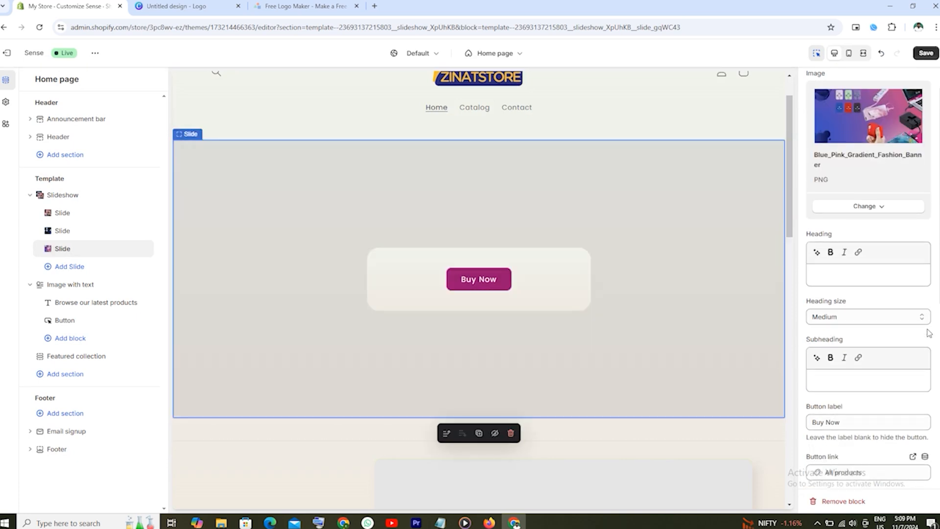
scroll(929, 341, "down", 2)
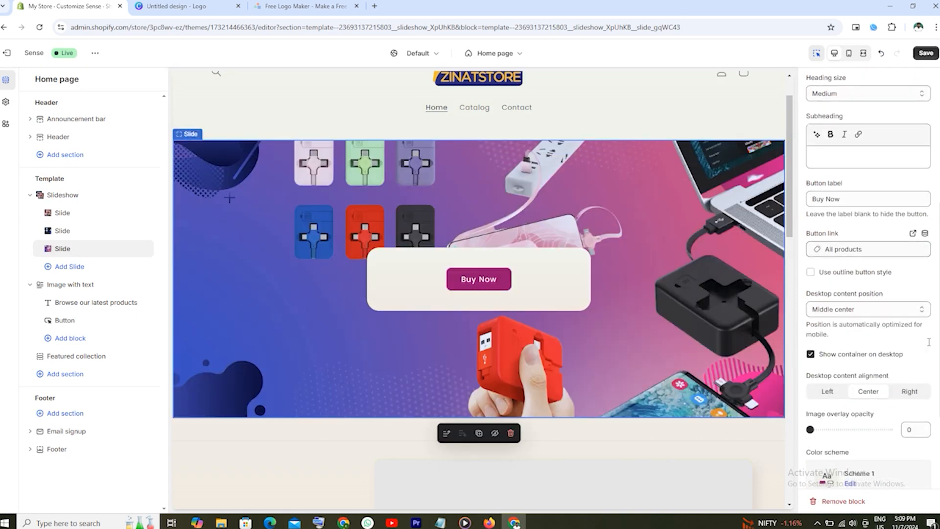
Step: Hide the third slide's content container on desktop and slightly raise its image overlay opacity
left_click(810, 305)
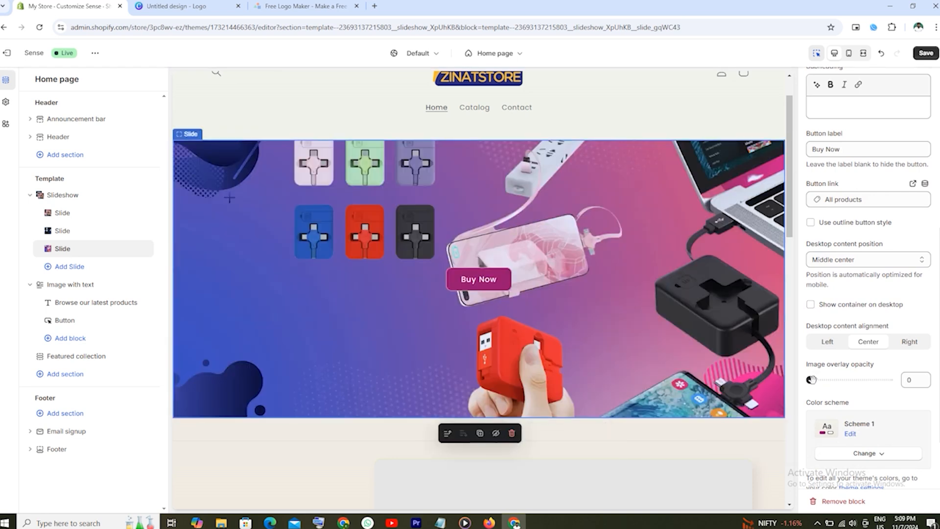
left_click_drag(811, 380, 818, 379)
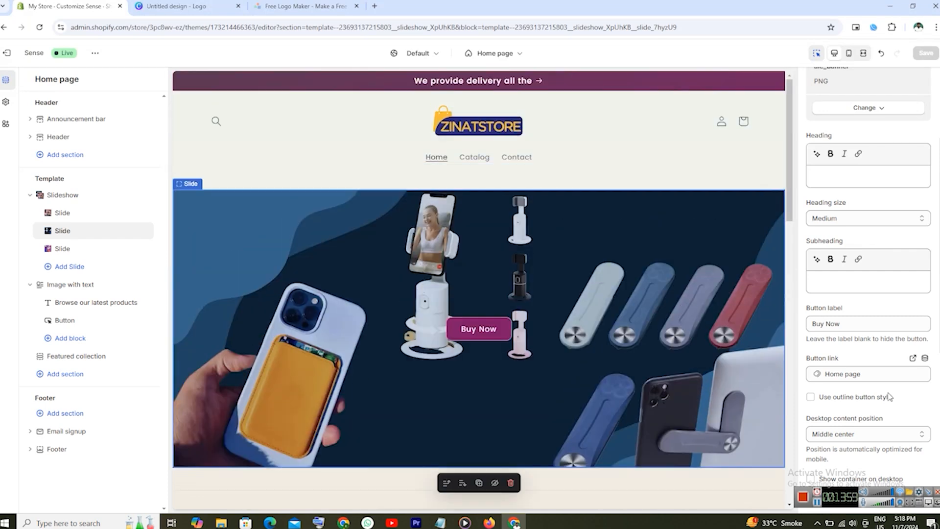
Step: Add a fourth slide to the slideshow and remove it again
scroll(901, 399, "up", 3)
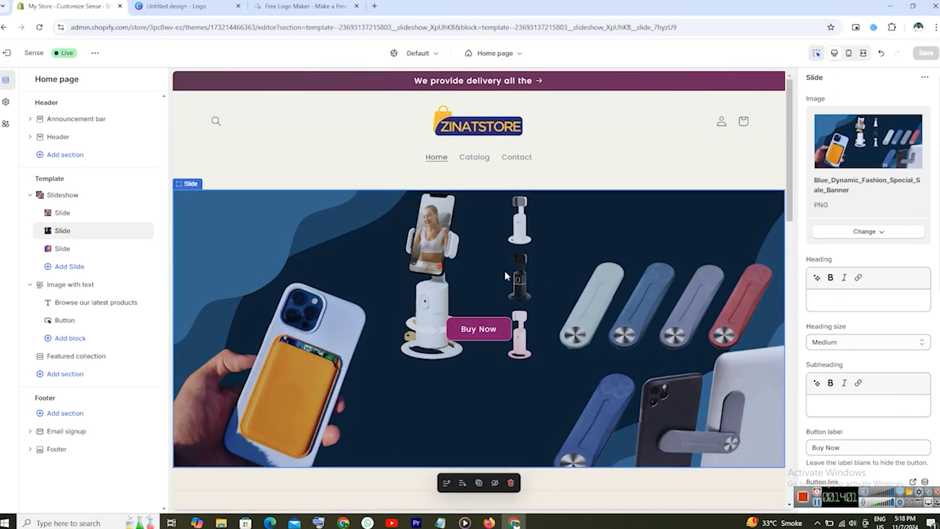
scroll(505, 271, "down", 4)
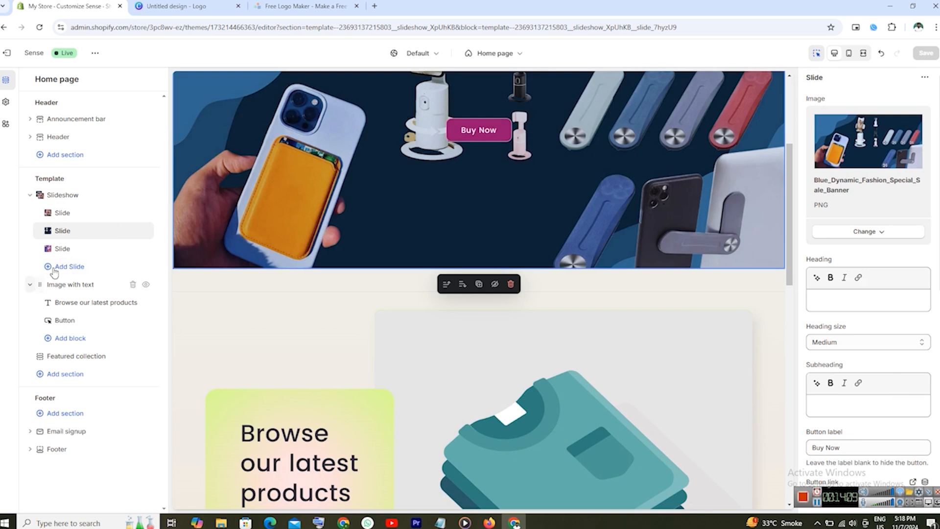
left_click(74, 270)
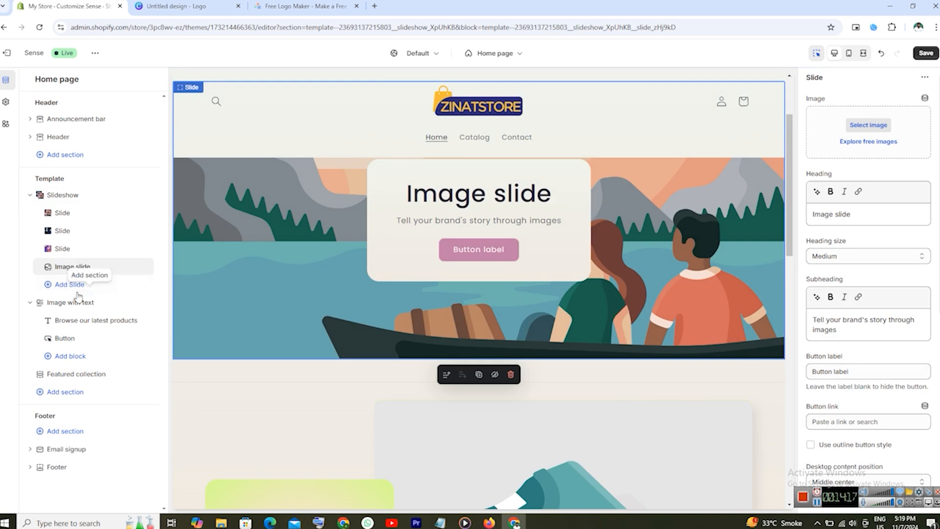
scroll(937, 367, "down", 6)
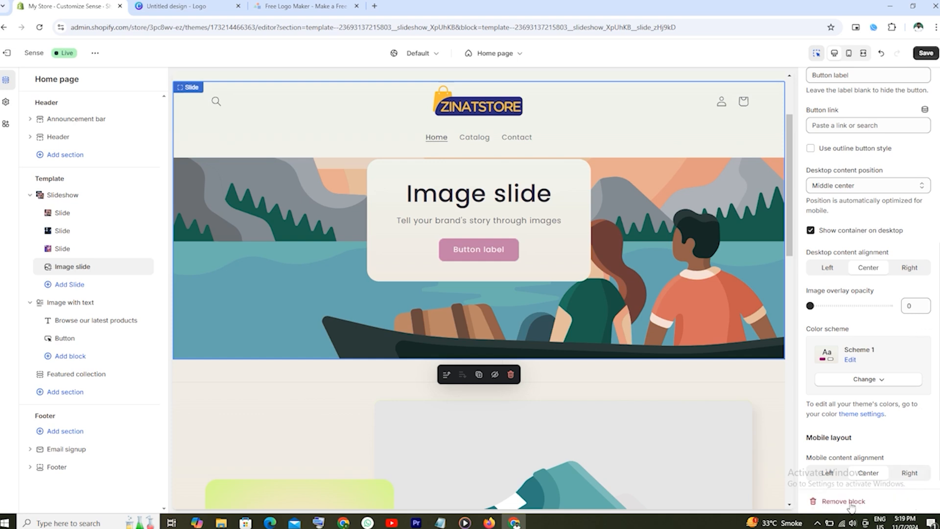
left_click(850, 504)
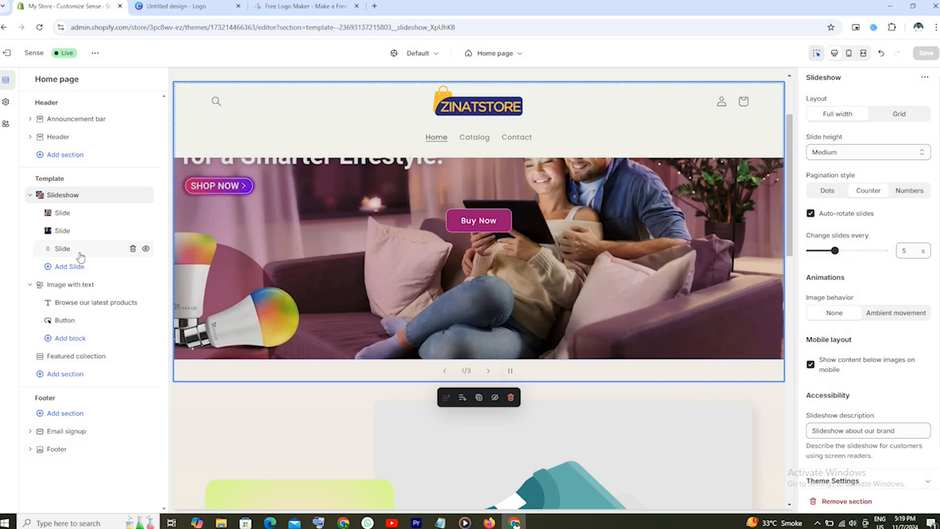
Step: Move the Featured collection section directly below the Slideshow, above Image with text
mouse_move(75, 360)
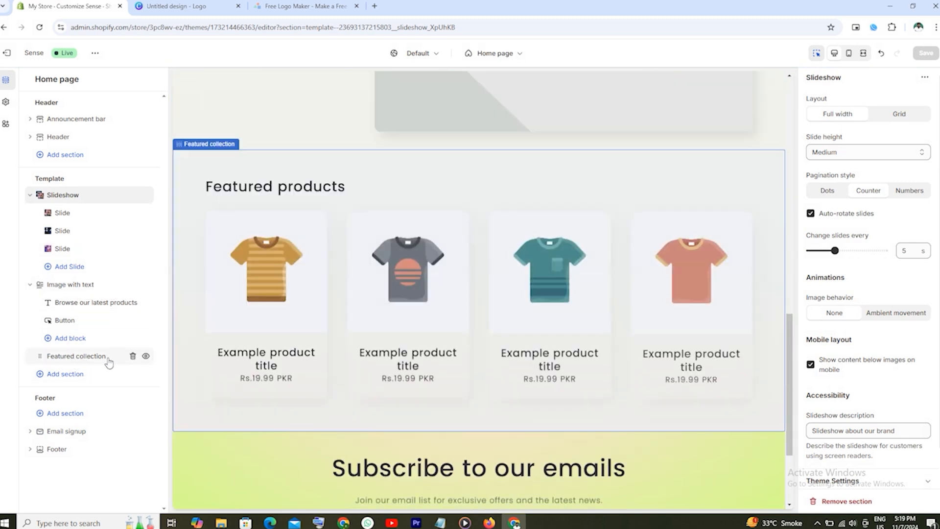
left_click(357, 289)
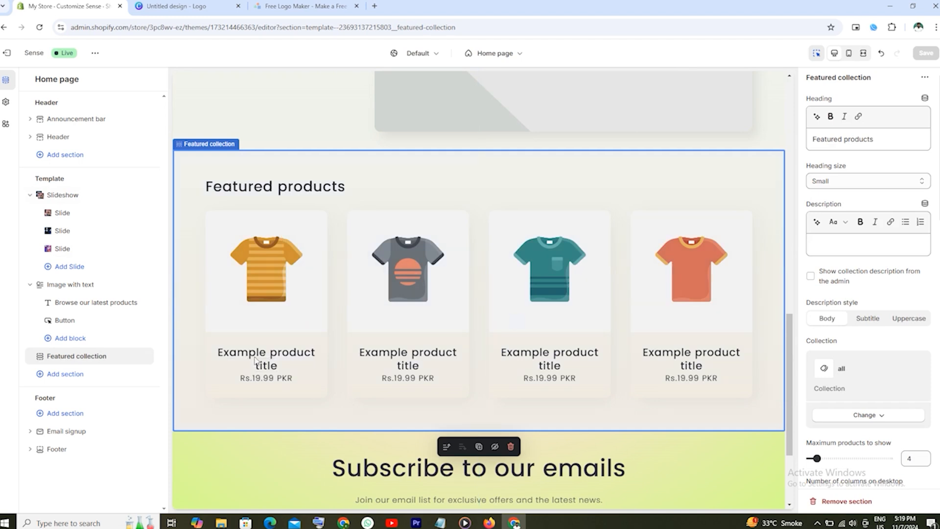
mouse_move(40, 362)
left_click_drag(38, 325, 33, 289)
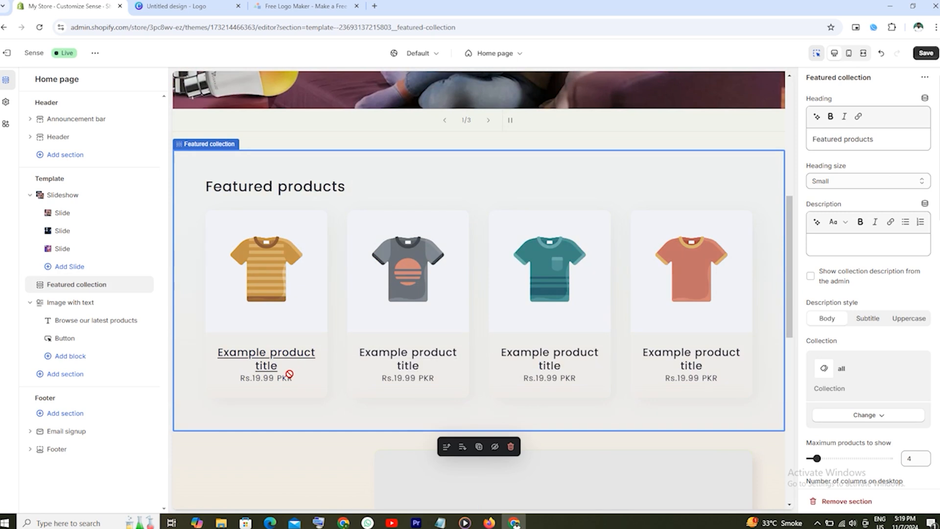
Step: Add a Collection list section and place it directly below the Featured collection section
left_click(66, 373)
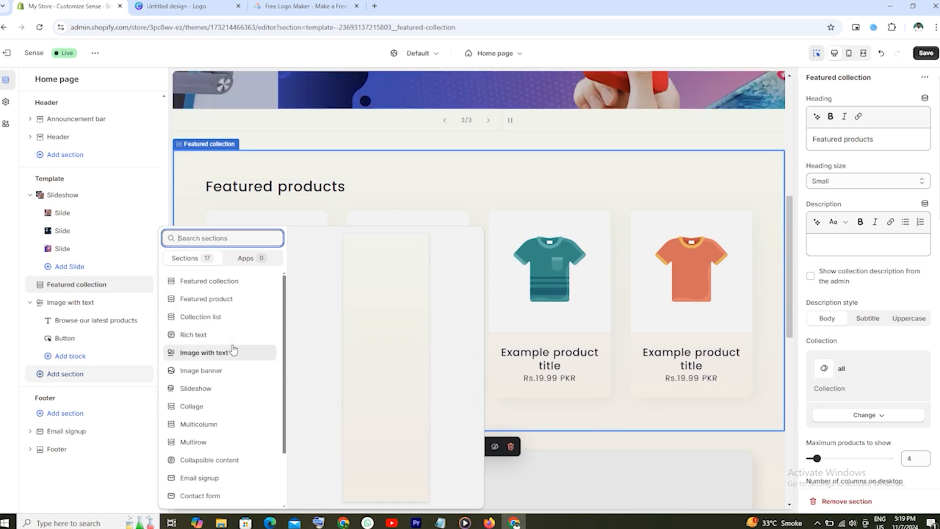
left_click(206, 322)
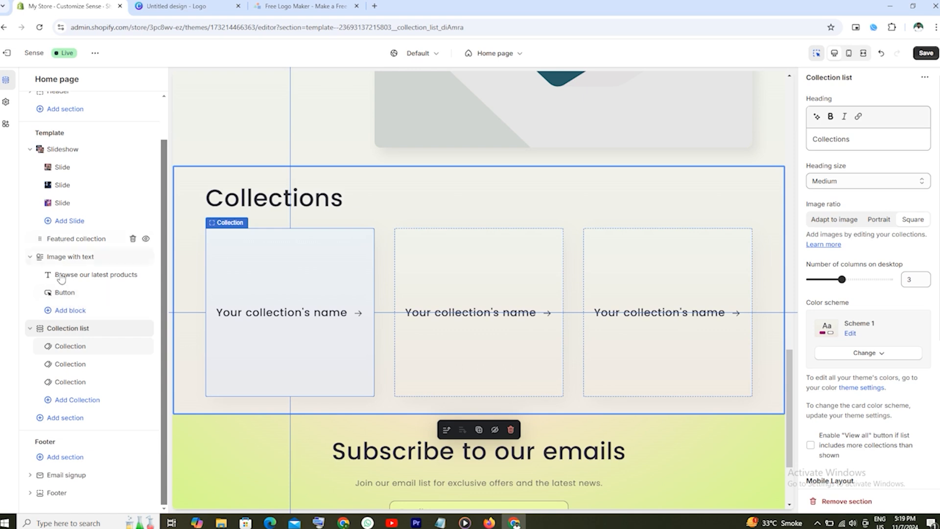
left_click_drag(41, 327, 44, 300)
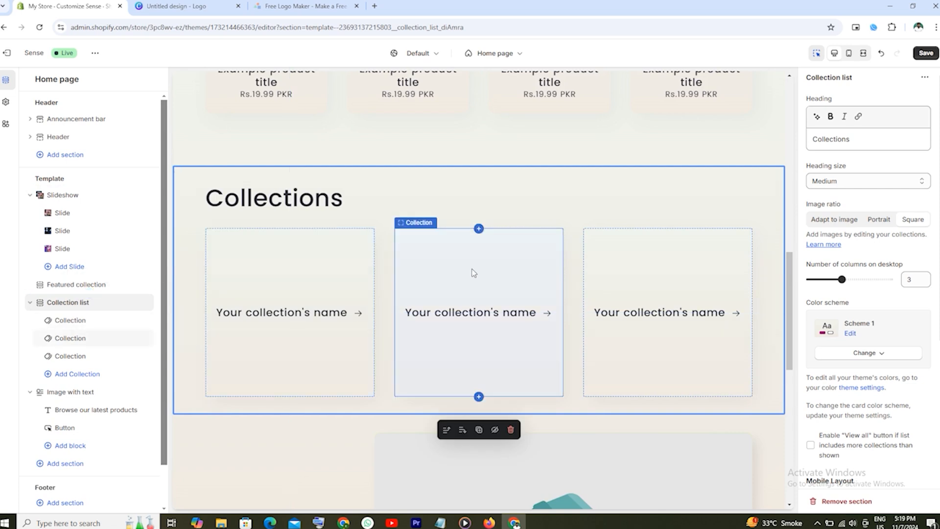
Step: Add three more collection blocks to the Collection list, set it to 6 columns on desktop, and save
left_click(137, 380)
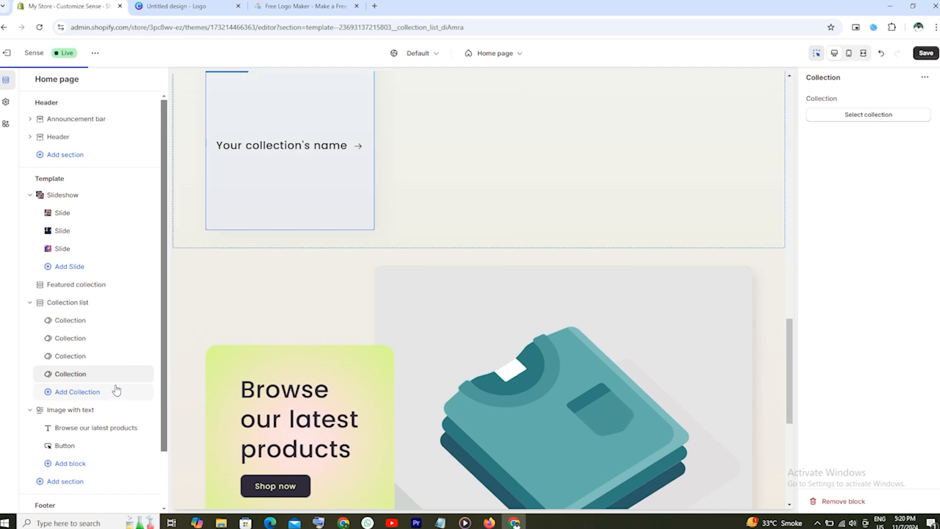
left_click(116, 391)
left_click(128, 400)
left_click(71, 307)
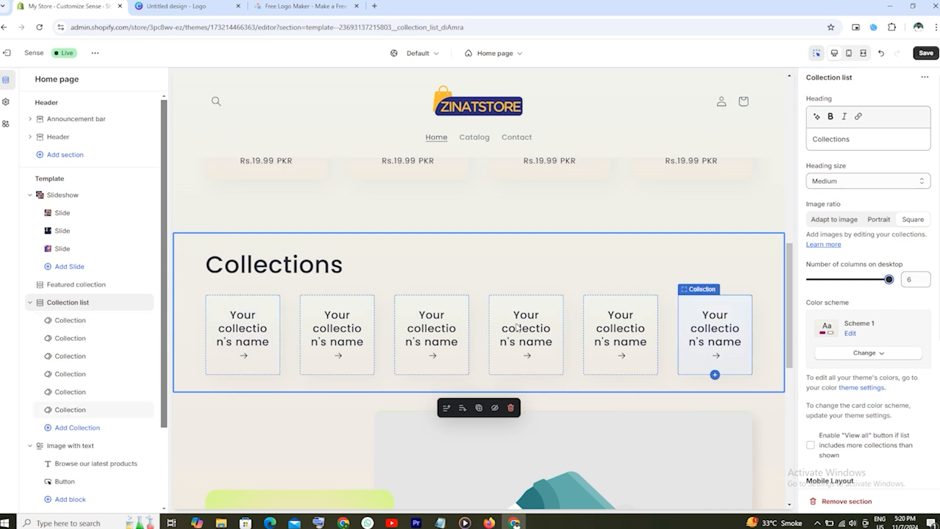
left_click(927, 53)
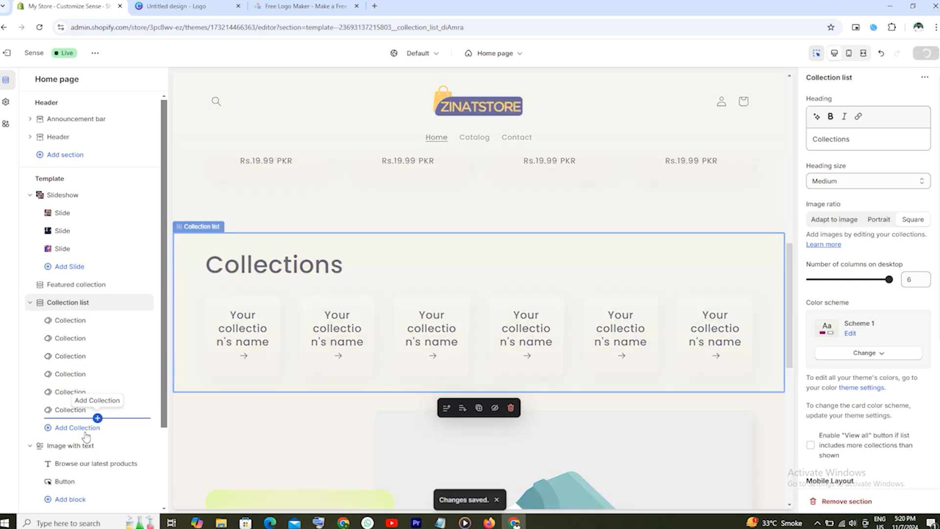
Step: Look over the lower home page sections and the blocks available for Image with text, and remove the Collection list section
scroll(93, 431, "down", 1)
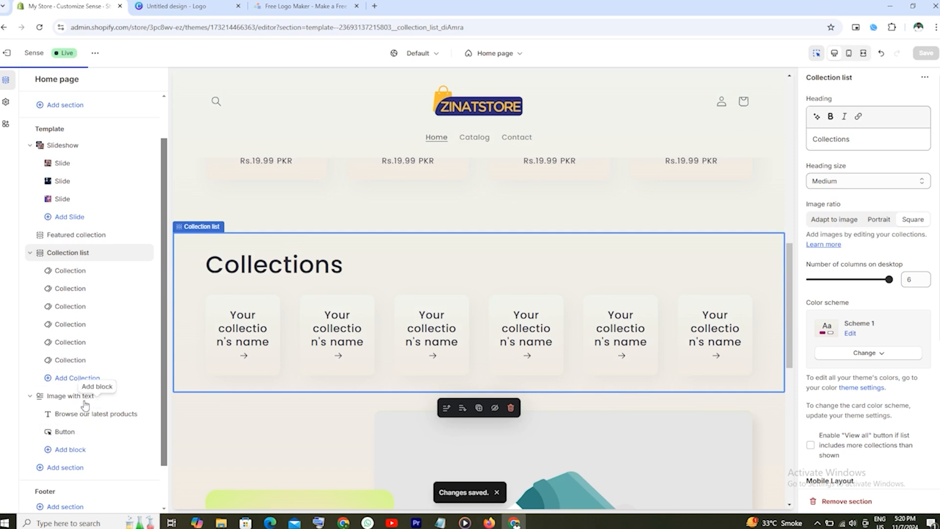
scroll(424, 394, "down", 4)
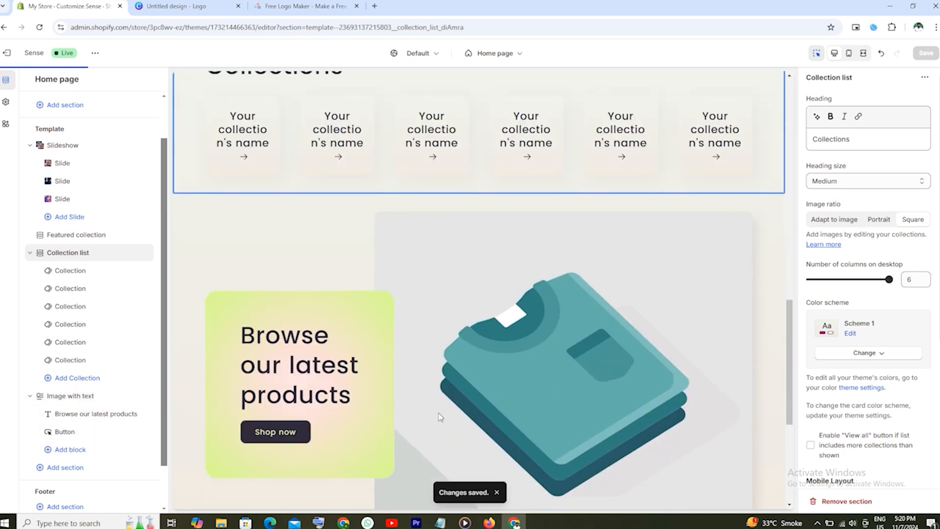
scroll(438, 331, "down", 5)
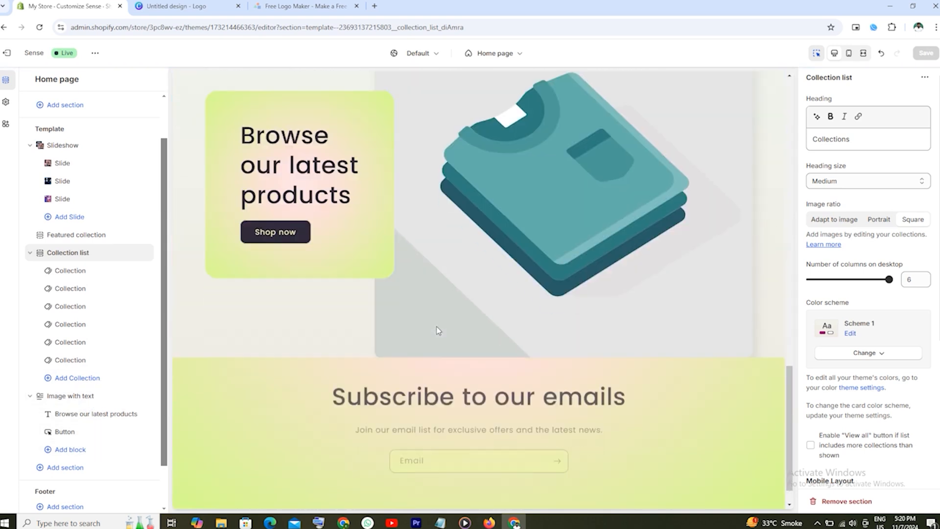
left_click(69, 451)
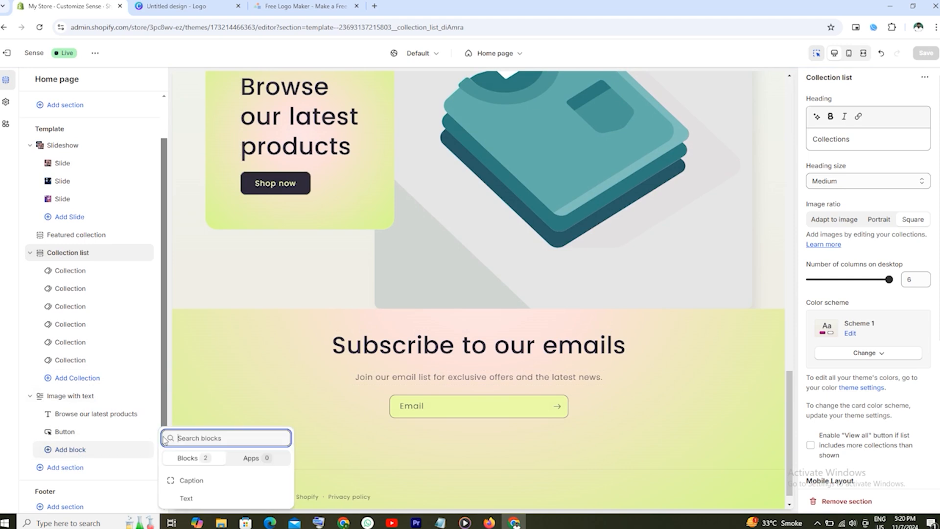
left_click(68, 469)
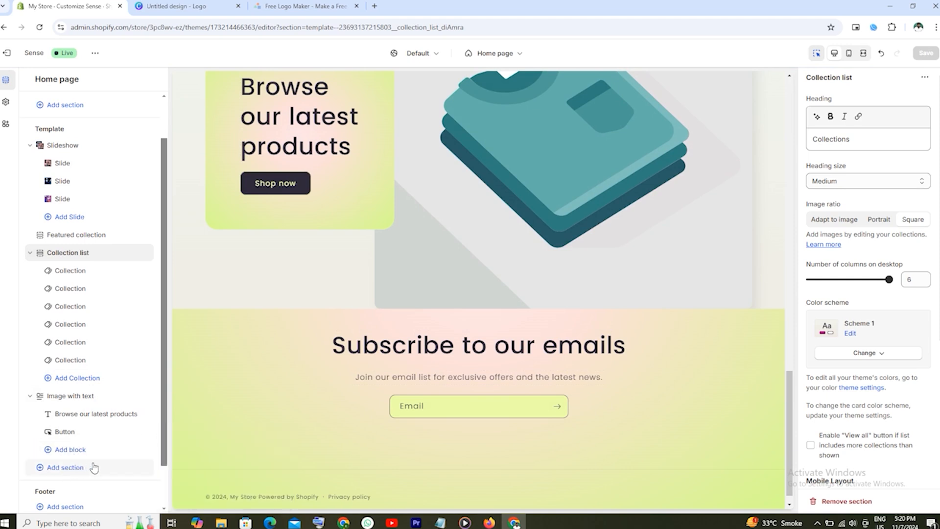
scroll(108, 475, "down", 1)
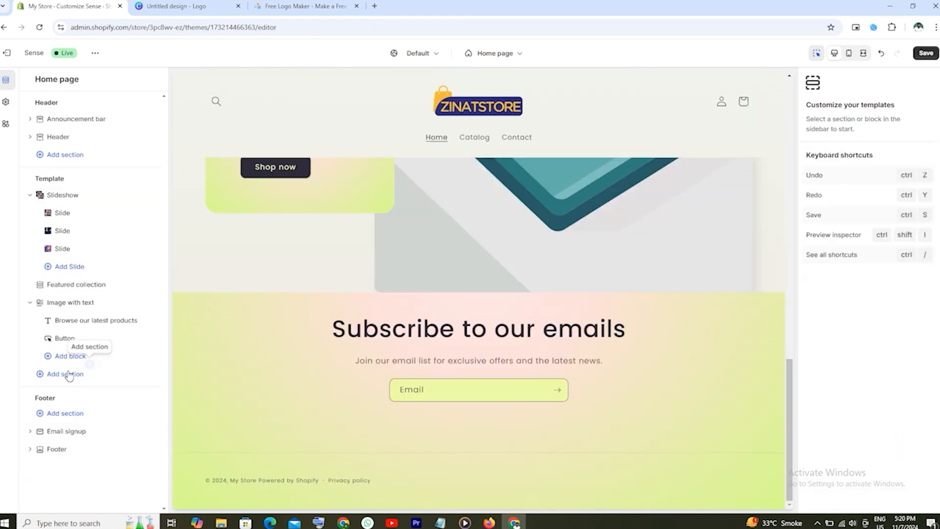
Step: Browse the available sections and add a Collage section below Image with text
left_click(67, 374)
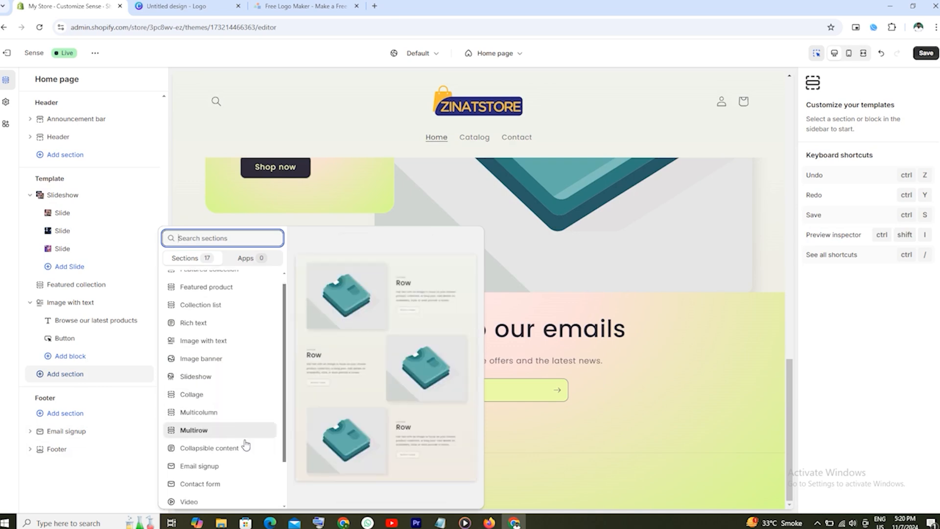
scroll(246, 444, "down", 1)
scroll(246, 444, "down", 1)
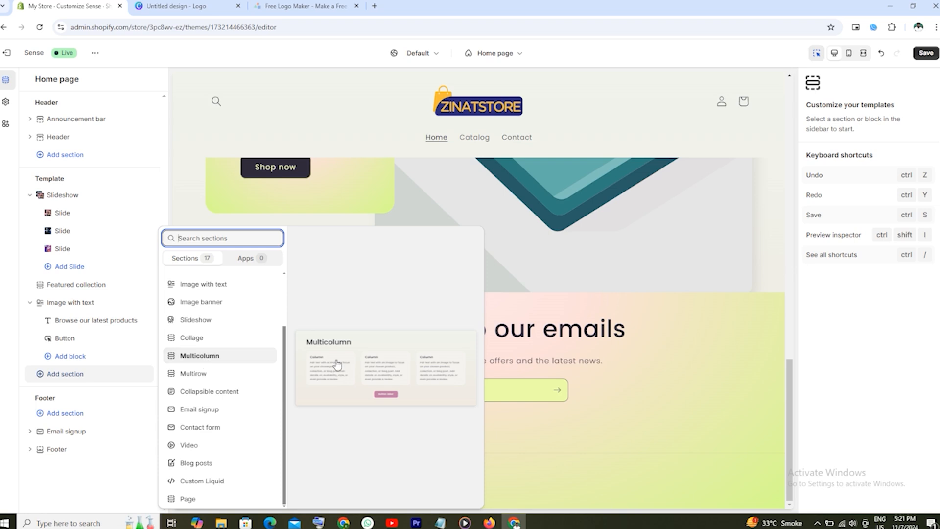
left_click(198, 339)
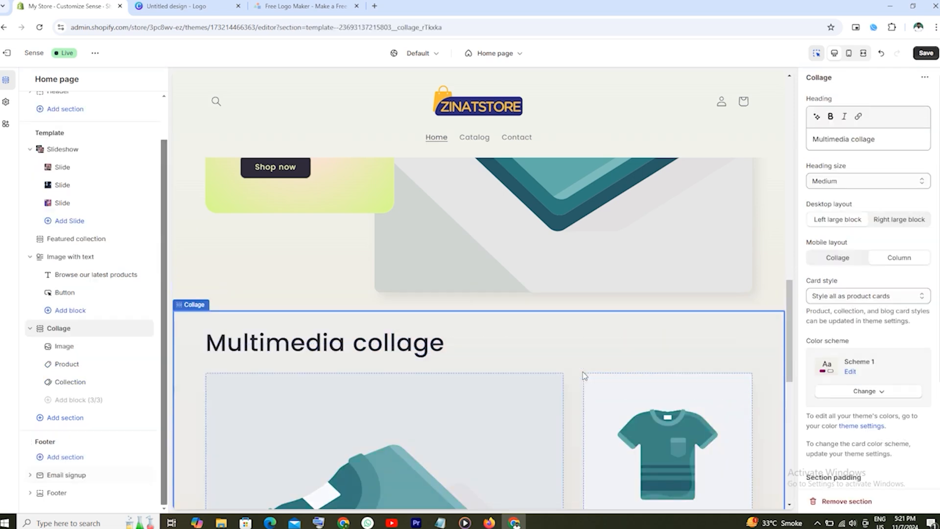
scroll(522, 376, "up", 3)
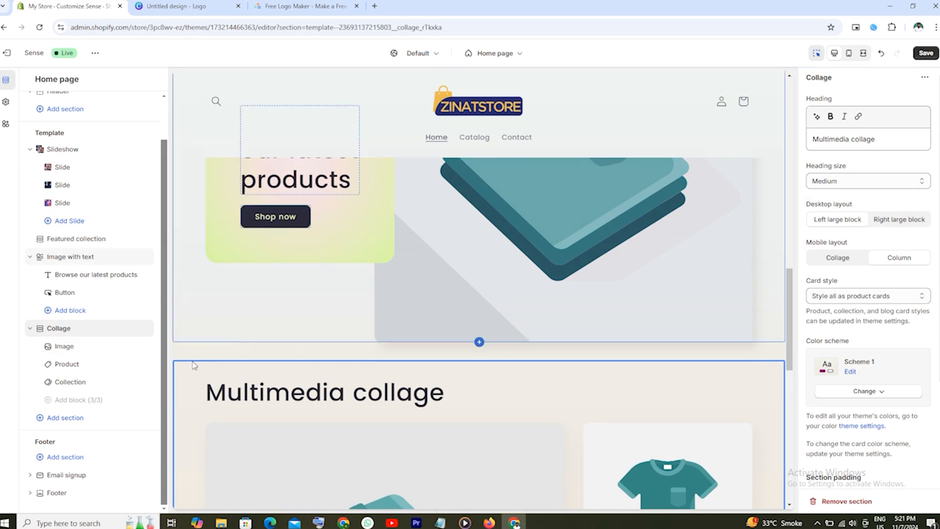
Step: Add a second Featured collection section, place it directly above the Collage, and save the changes
left_click(63, 419)
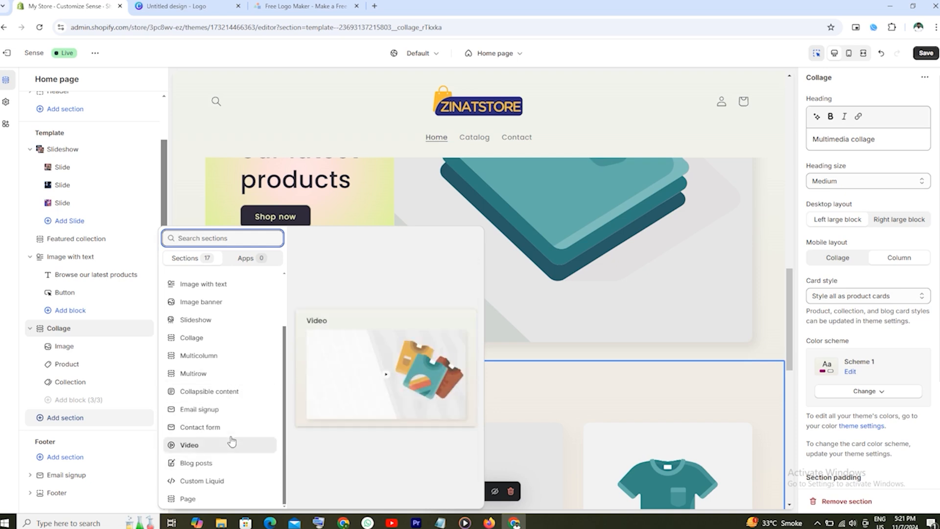
scroll(233, 441, "up", 3)
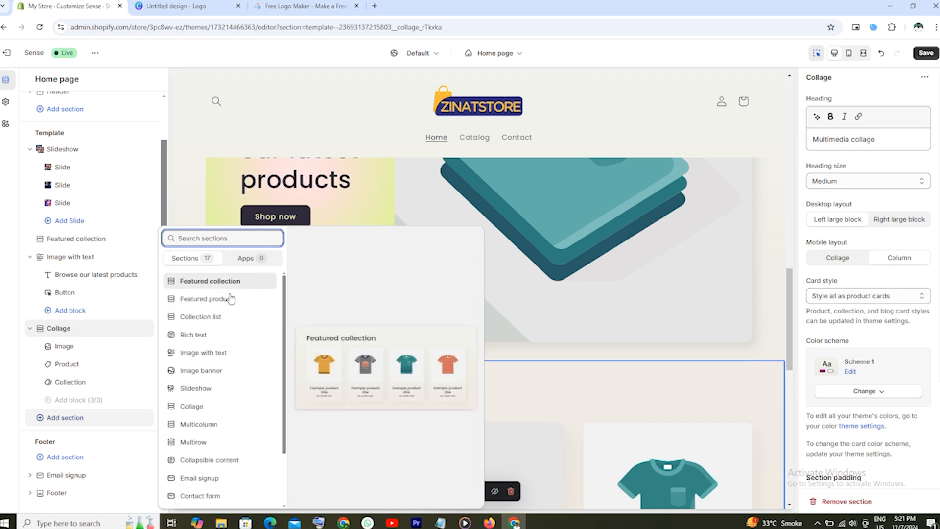
key("Escape")
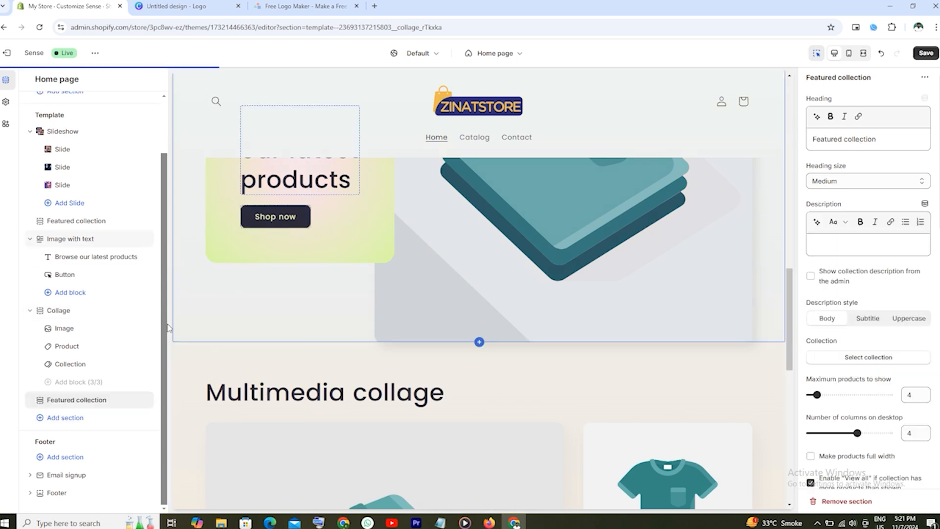
left_click_drag(44, 406, 50, 321)
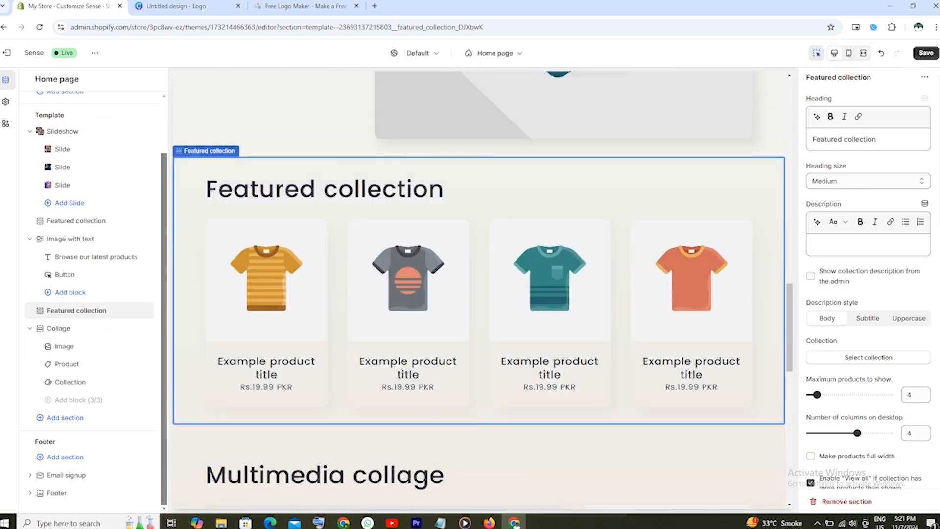
left_click(927, 53)
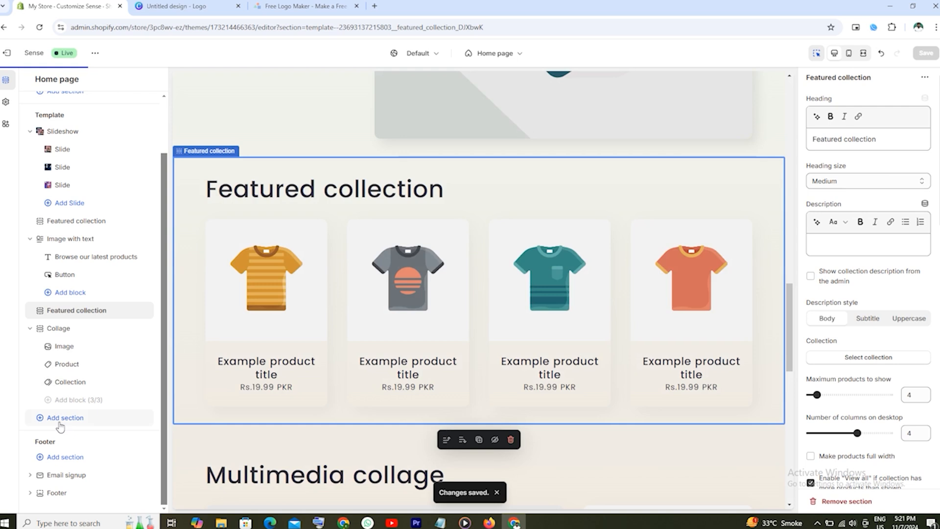
Step: Add a Featured product section below the Collage and another Featured collection section beneath it
left_click(61, 425)
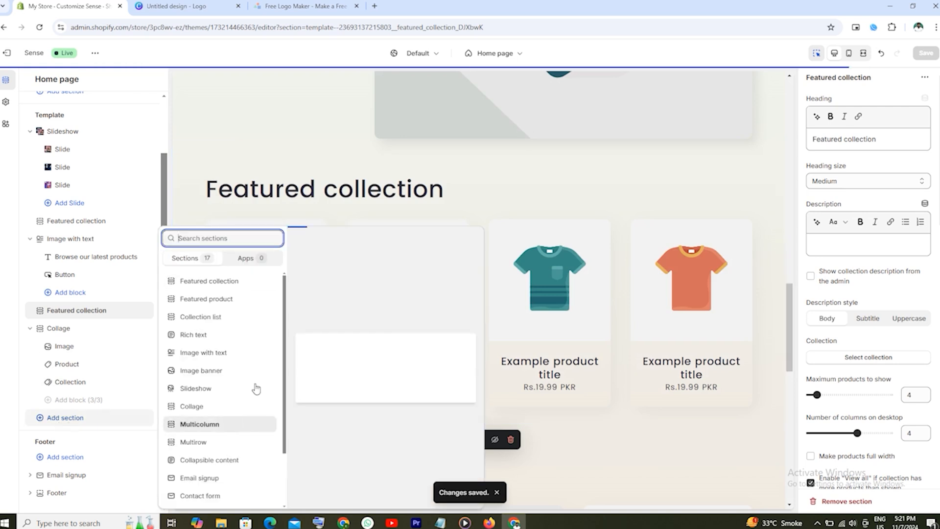
left_click(217, 306)
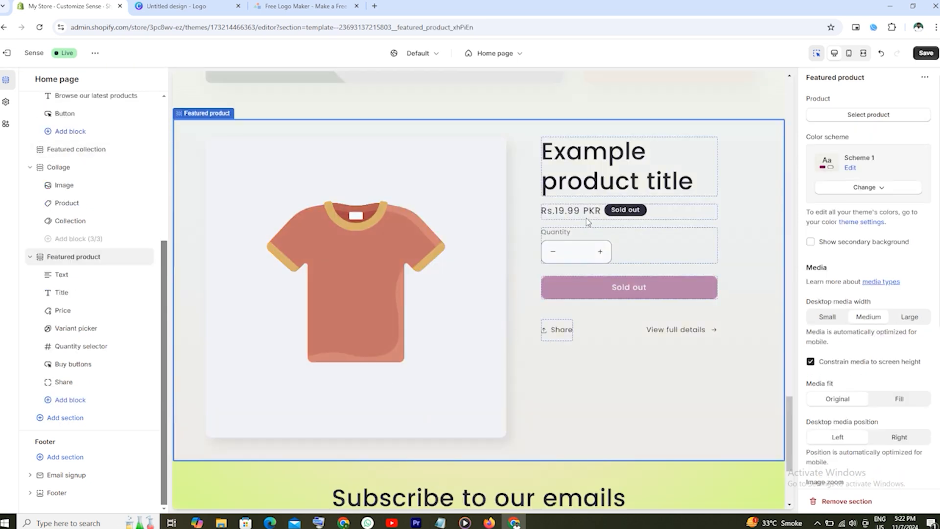
scroll(279, 382, "down", 1)
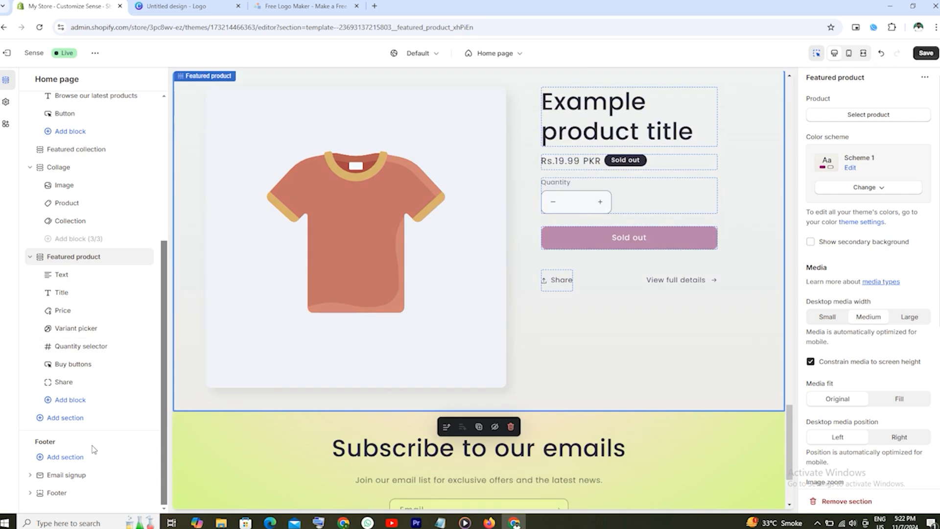
left_click(66, 418)
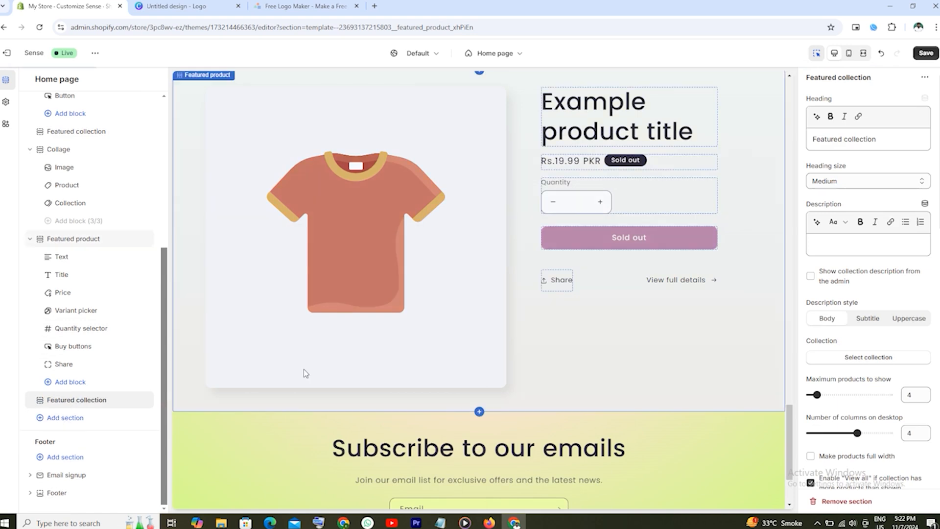
Step: Review the home page preview from the slideshow through the collection, collage and product sections down to the email signup
scroll(543, 429, "down", 3)
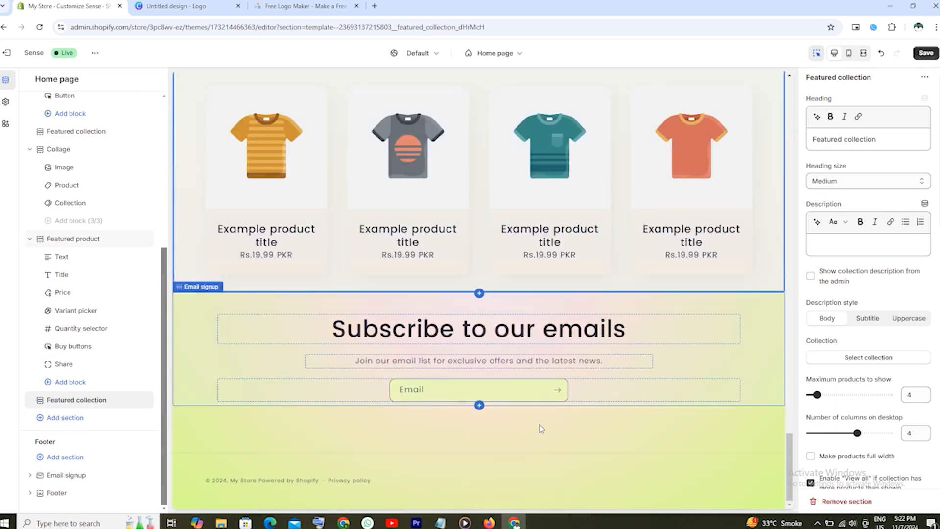
scroll(543, 430, "up", 3)
scroll(489, 390, "up", 10)
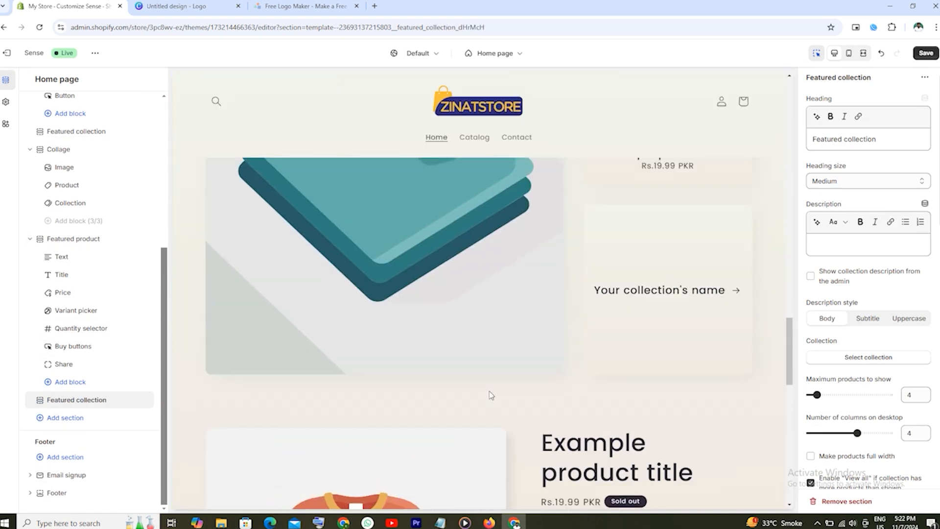
scroll(489, 394, "up", 10)
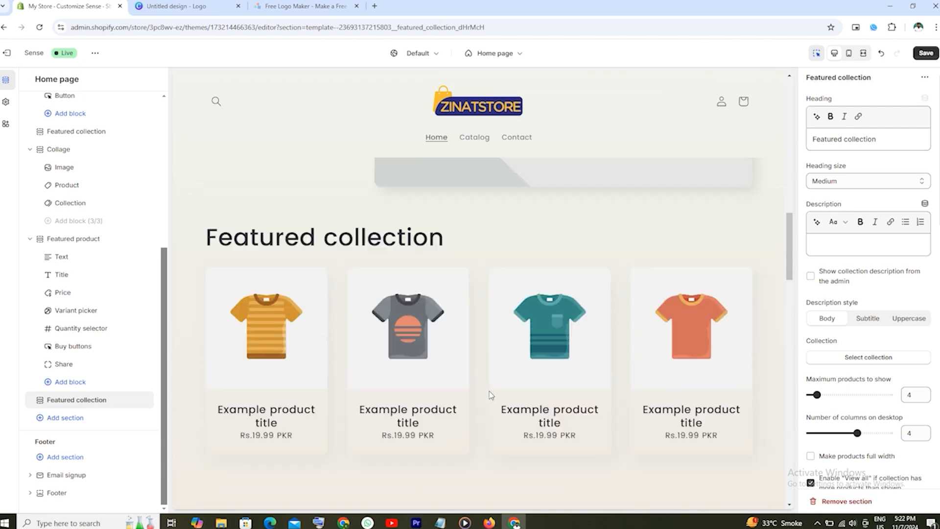
scroll(491, 395, "up", 5)
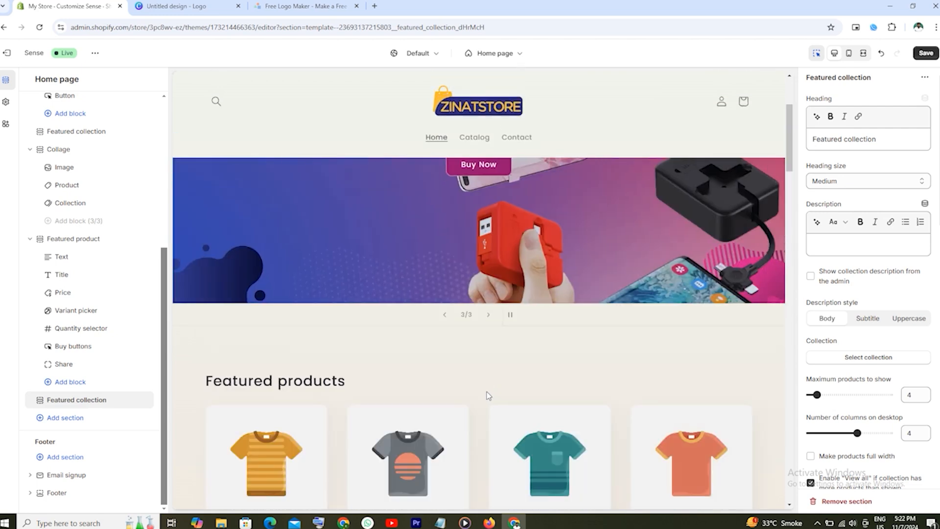
scroll(488, 395, "down", 5)
scroll(431, 296, "down", 4)
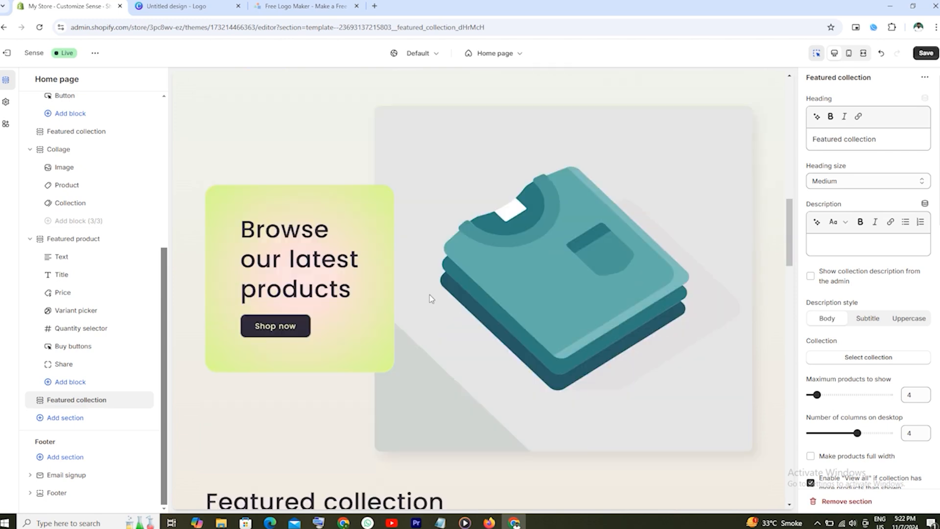
scroll(431, 299, "down", 3)
scroll(431, 299, "up", 6)
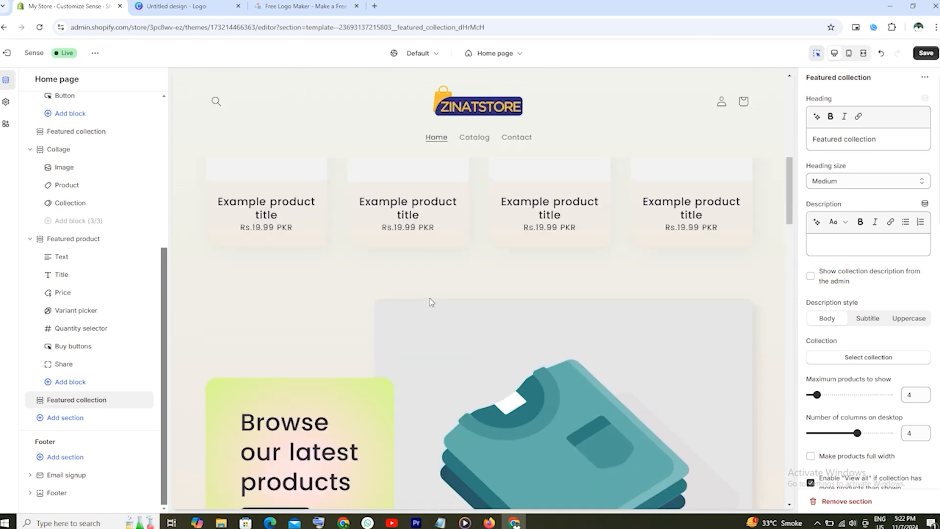
scroll(496, 139, "up", 3)
scroll(524, 331, "down", 8)
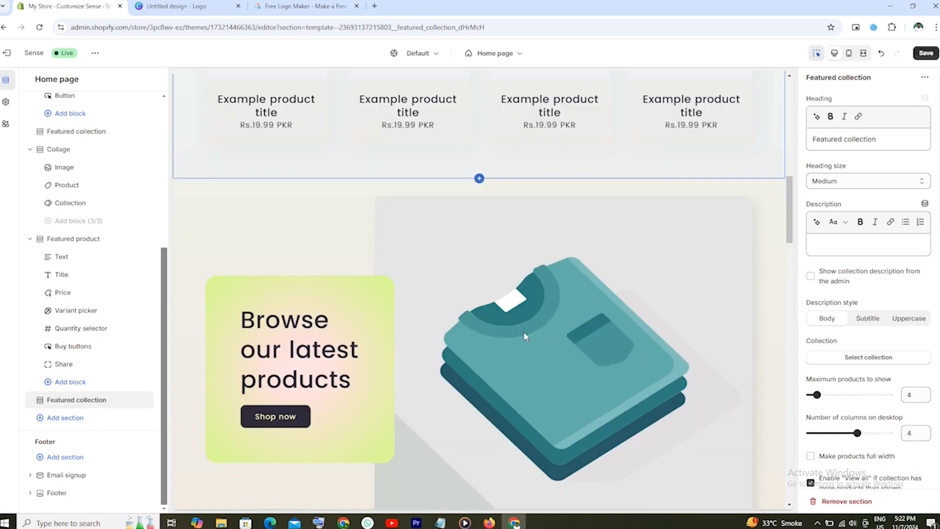
scroll(524, 332, "down", 10)
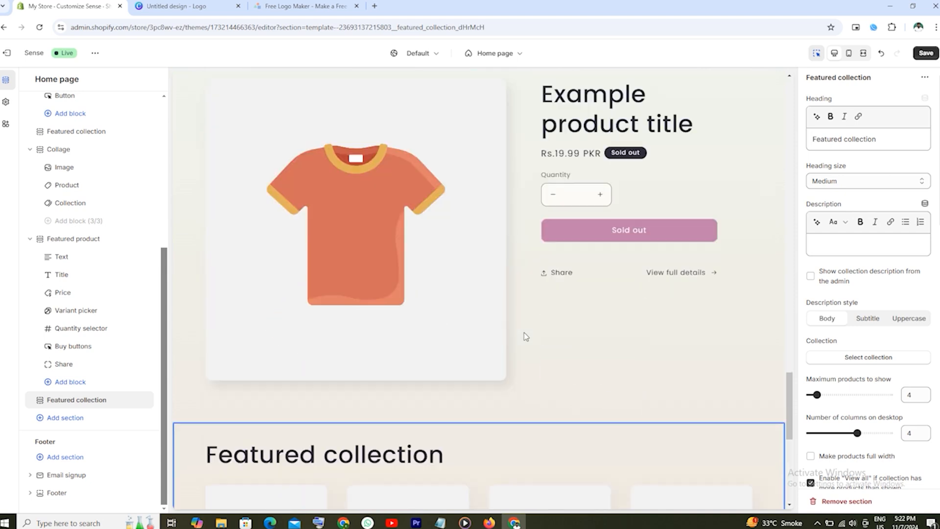
scroll(525, 337, "down", 8)
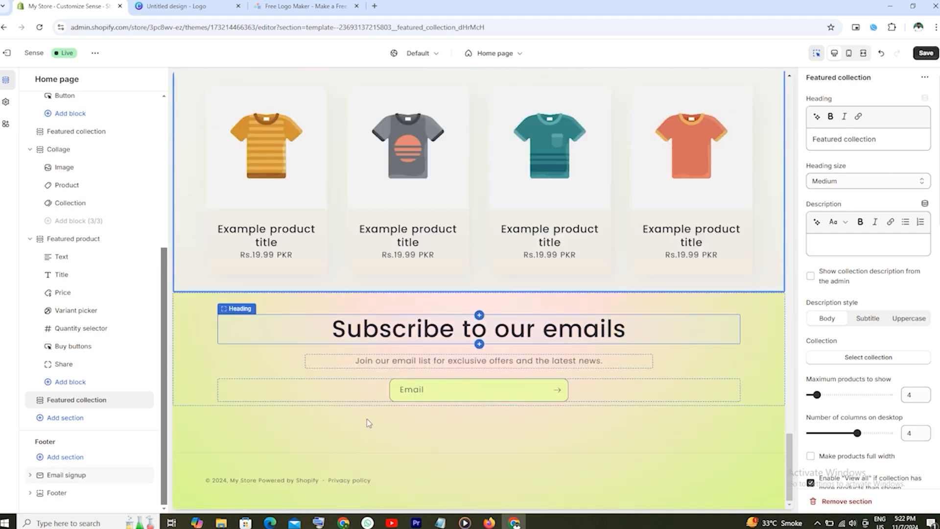
Step: Save the theme changes and move the bottom Featured collection section directly between Collage and Featured product
left_click(926, 53)
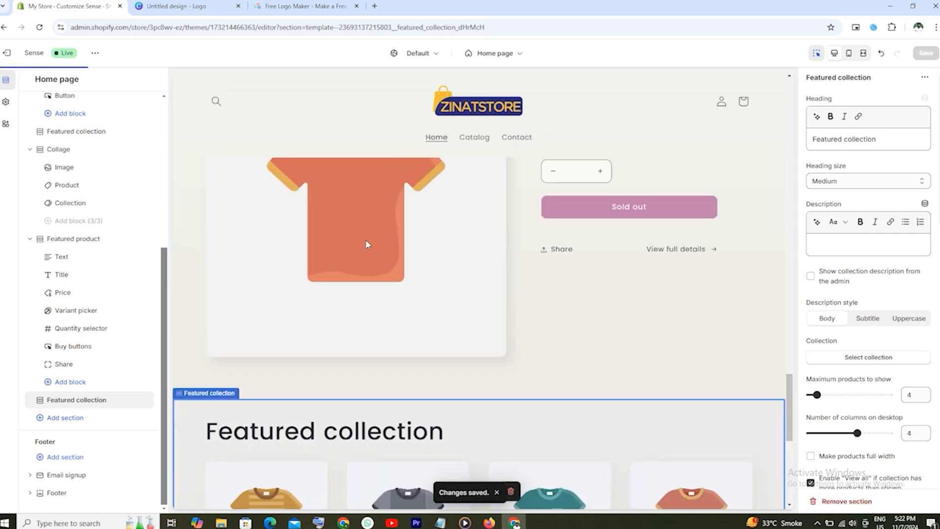
scroll(365, 239, "up", 10)
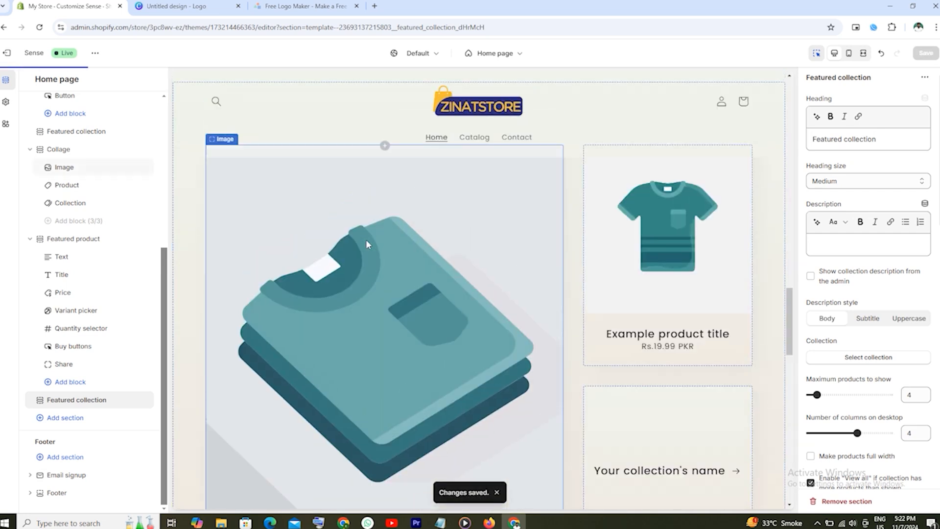
scroll(366, 239, "up", 2)
scroll(426, 363, "down", 7)
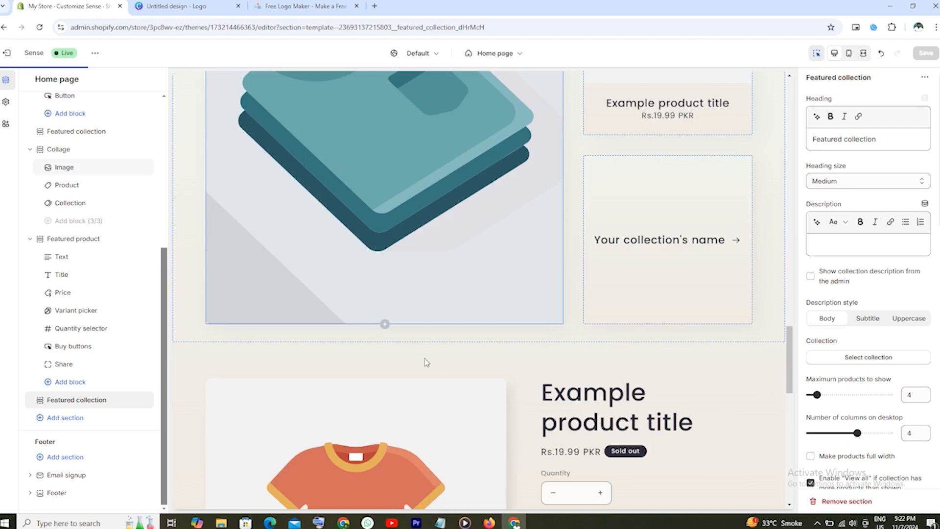
scroll(426, 362, "up", 6)
scroll(424, 304, "down", 2)
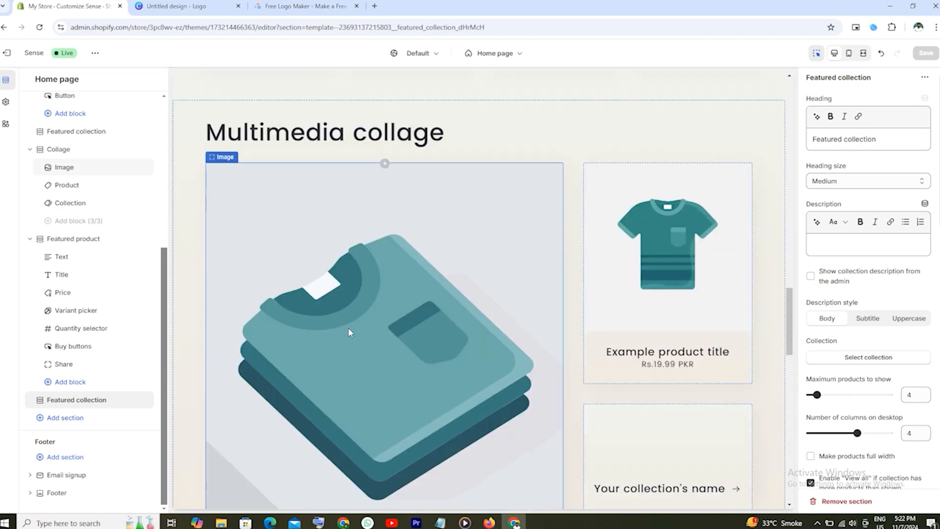
left_click(39, 401)
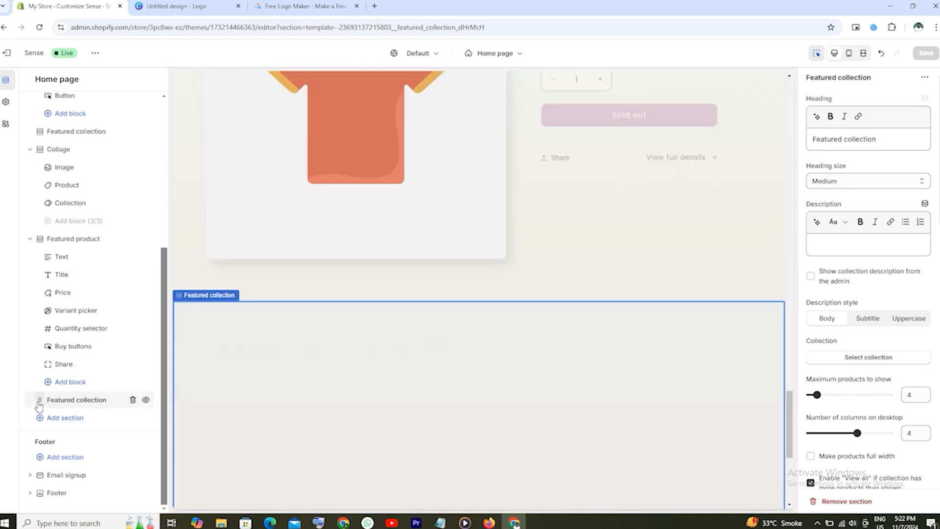
left_click_drag(39, 401, 47, 240)
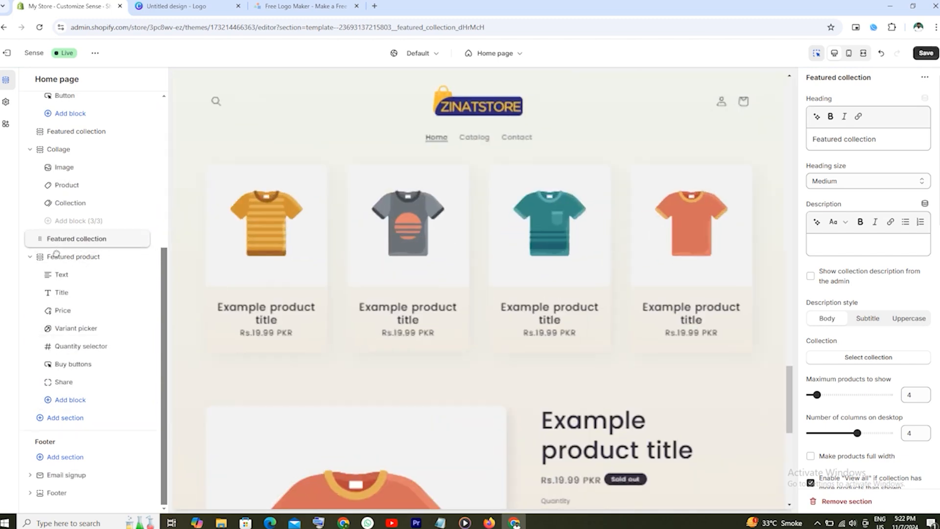
Step: Add another Featured collection section below Featured product and save the theme
left_click(65, 418)
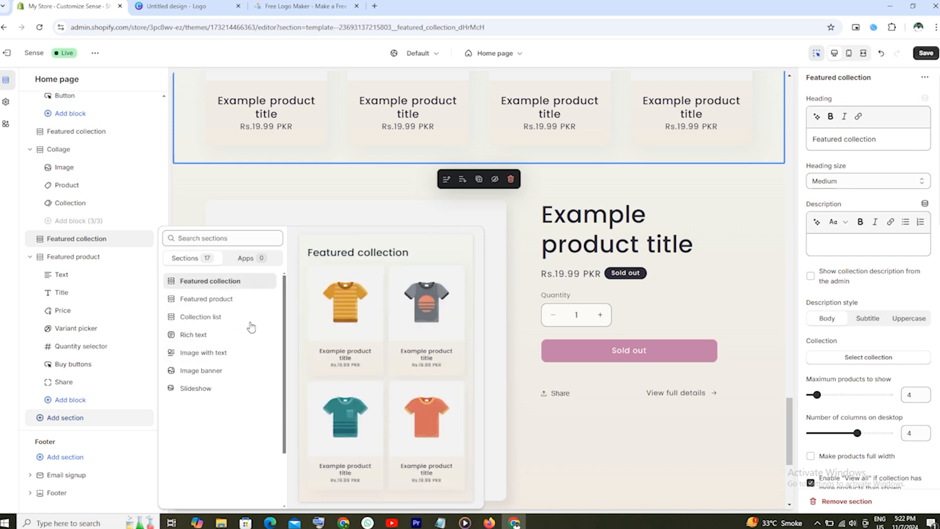
left_click(221, 281)
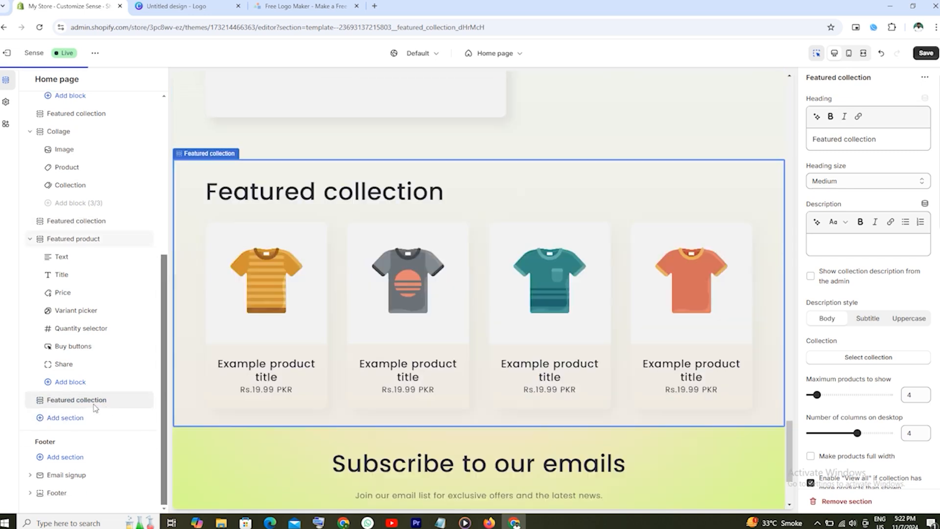
left_click(928, 55)
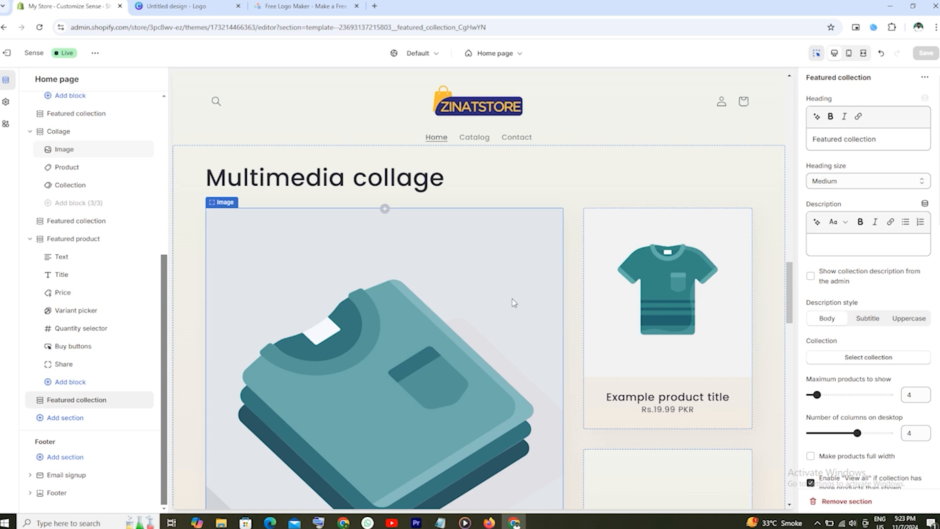
scroll(512, 299, "down", 5)
scroll(687, 212, "up", 1)
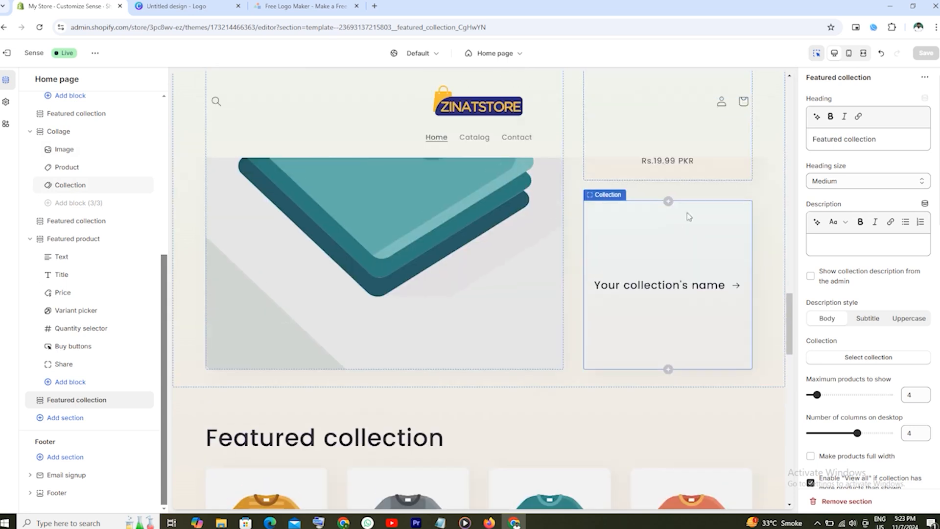
scroll(686, 213, "up", 1)
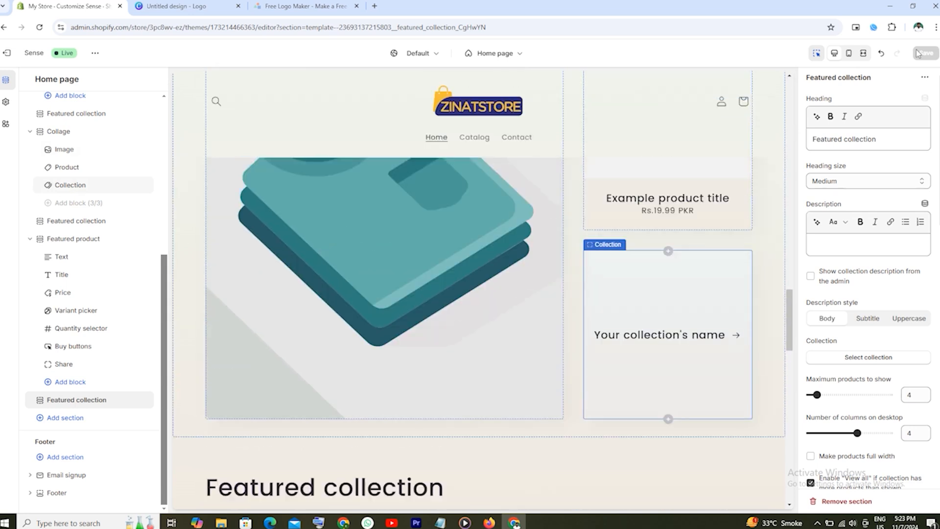
Step: Exit the theme editor and open the store's product collections
left_click(9, 53)
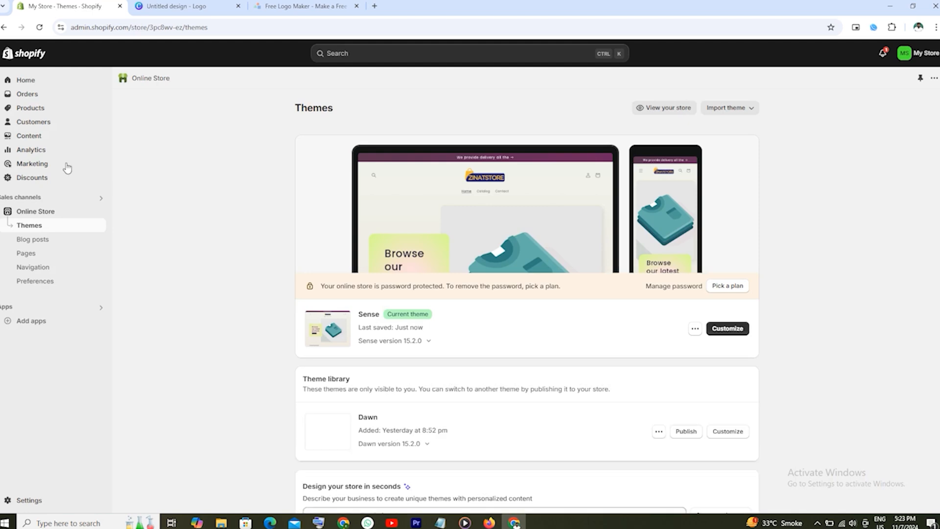
left_click(43, 110)
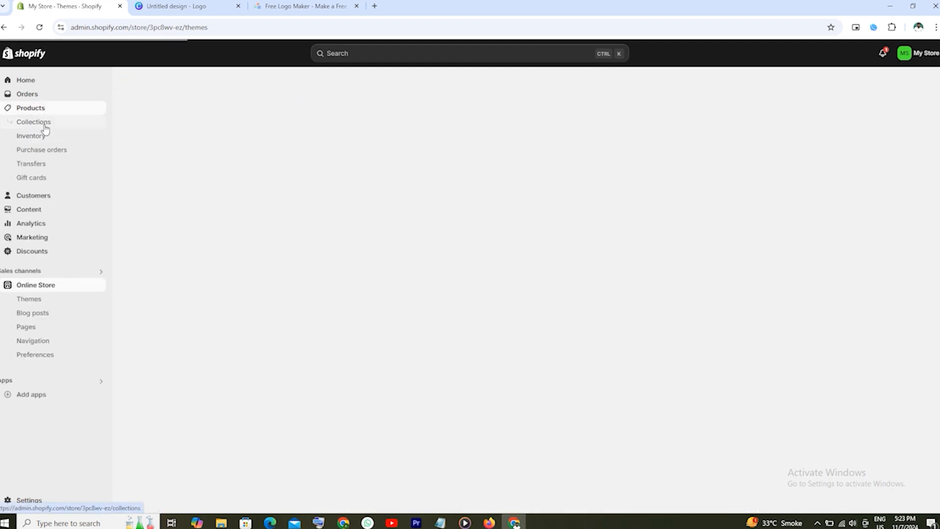
left_click(40, 126)
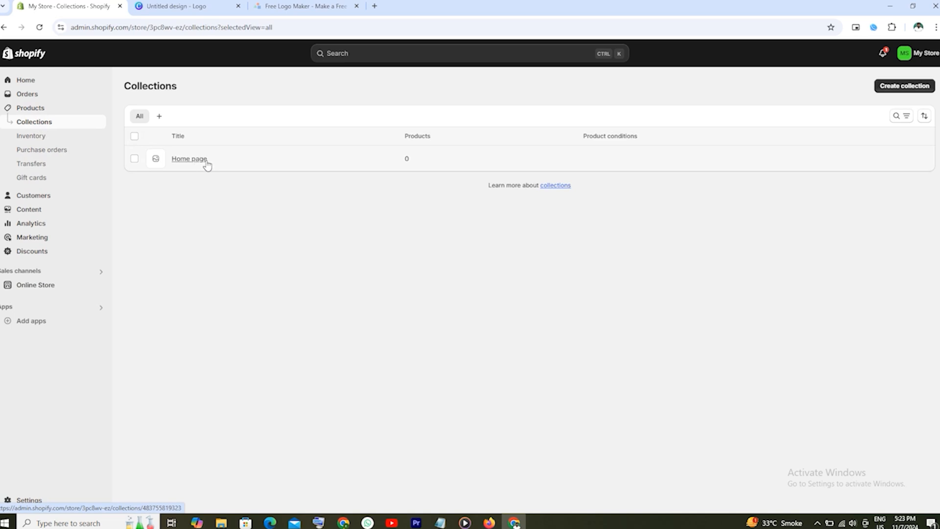
Step: Create a collection titled "Home Decor" and save it
left_click(904, 85)
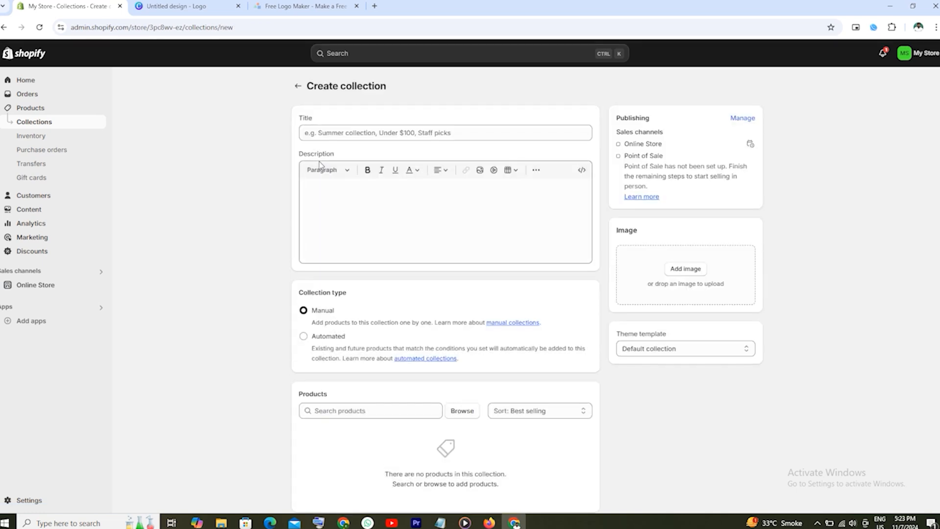
left_click(349, 133)
type("Home Decor")
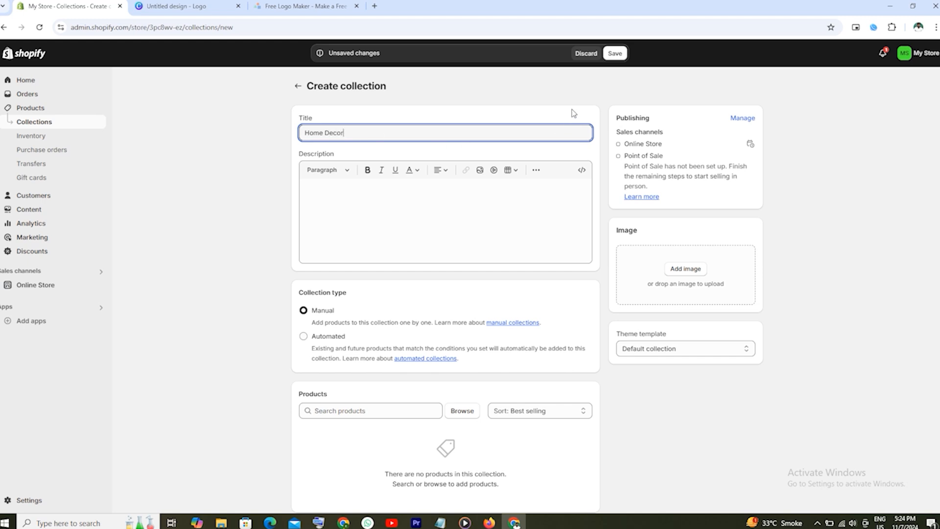
left_click(615, 54)
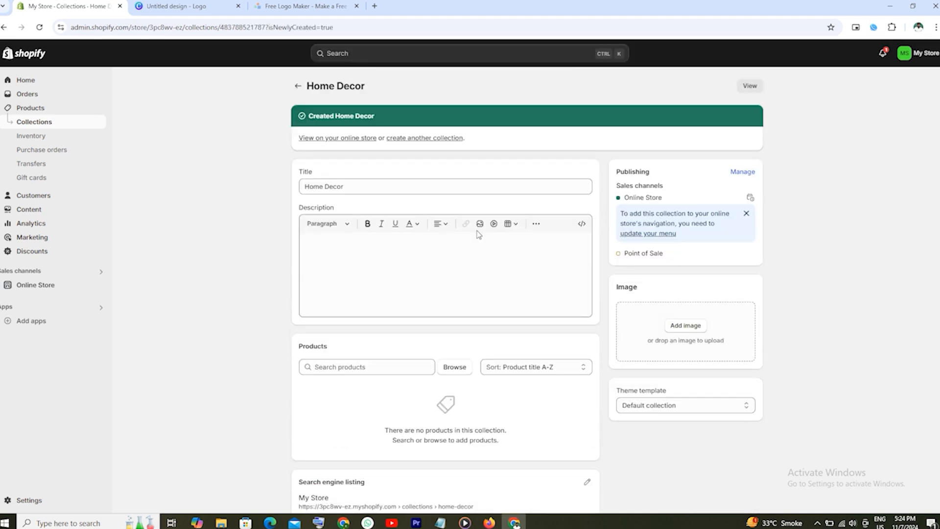
Step: Create another collection titled "Smart Gadgets" and save it
left_click(428, 141)
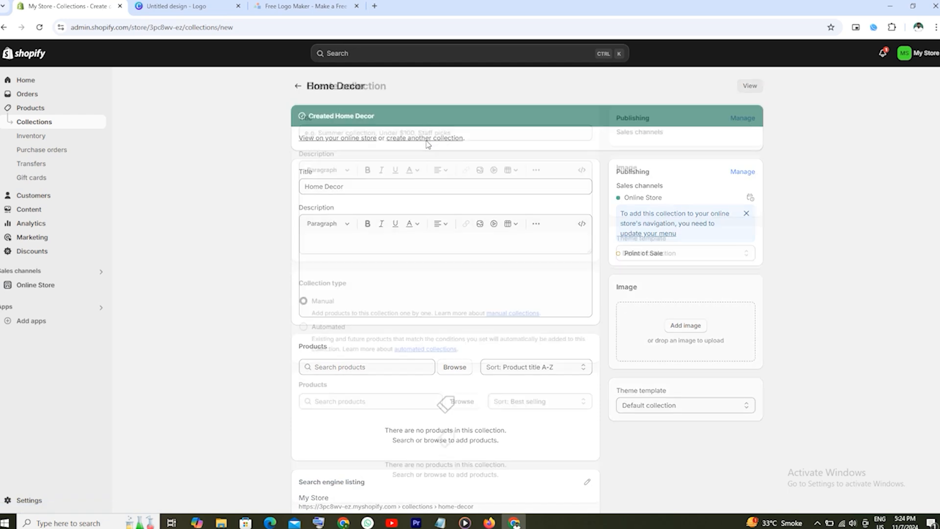
left_click(388, 134)
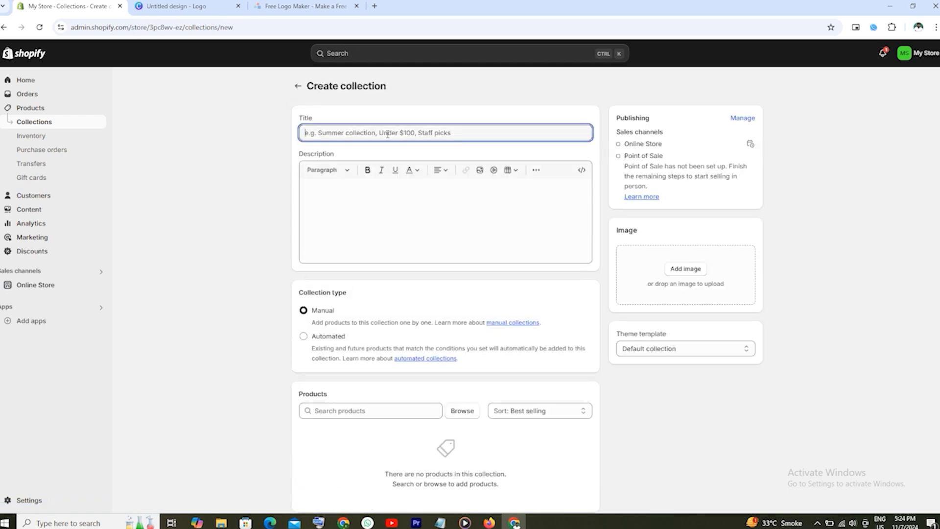
type("TEc")
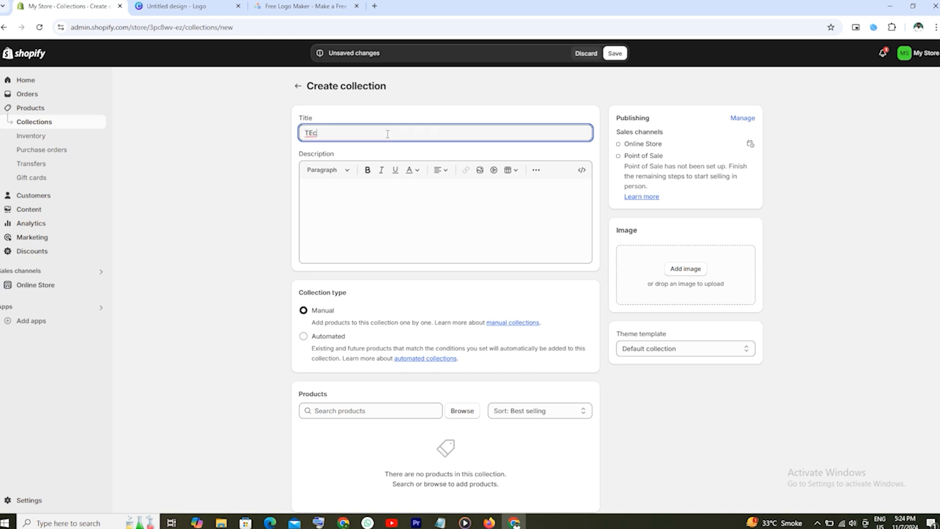
key("BackSpace")
key("BackSpace")
key("BackSpace")
type("Smart Gadgets")
key("ctrl+shift+Left")
type("Gadgets")
left_click(615, 53)
Step: Create another collection titled "Smart Watch" and save it
left_click(440, 137)
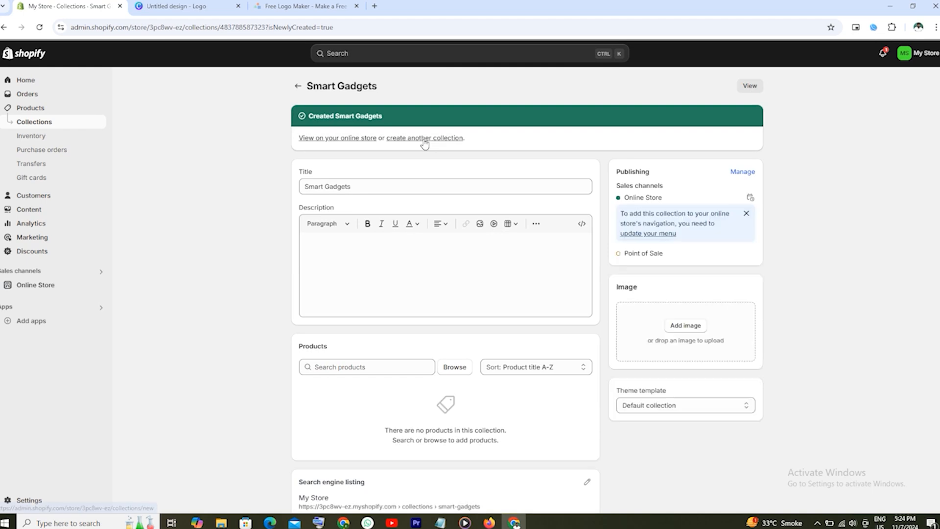
left_click(436, 140)
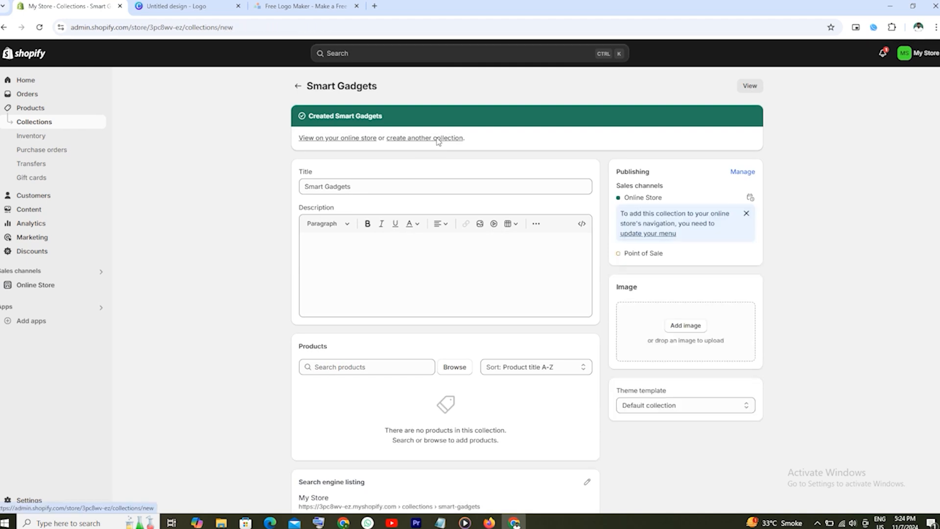
left_click(403, 133)
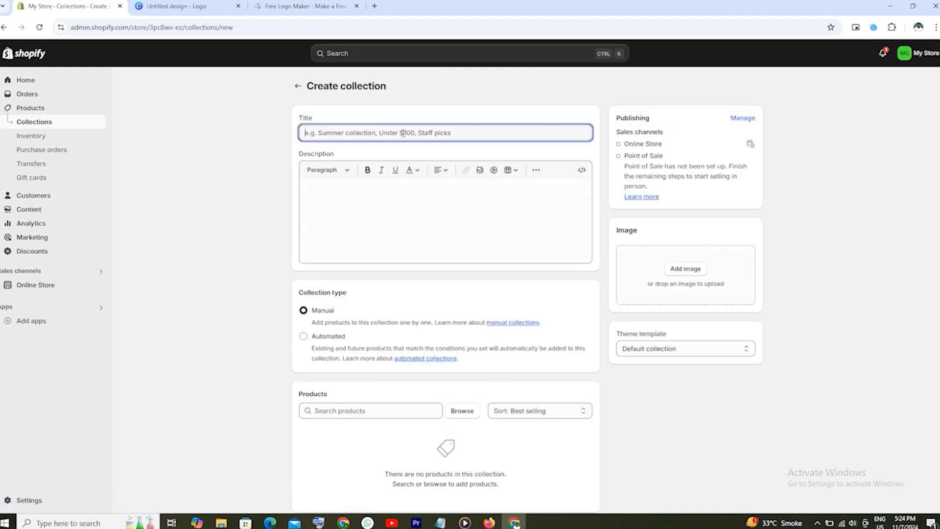
type("Smart Watch")
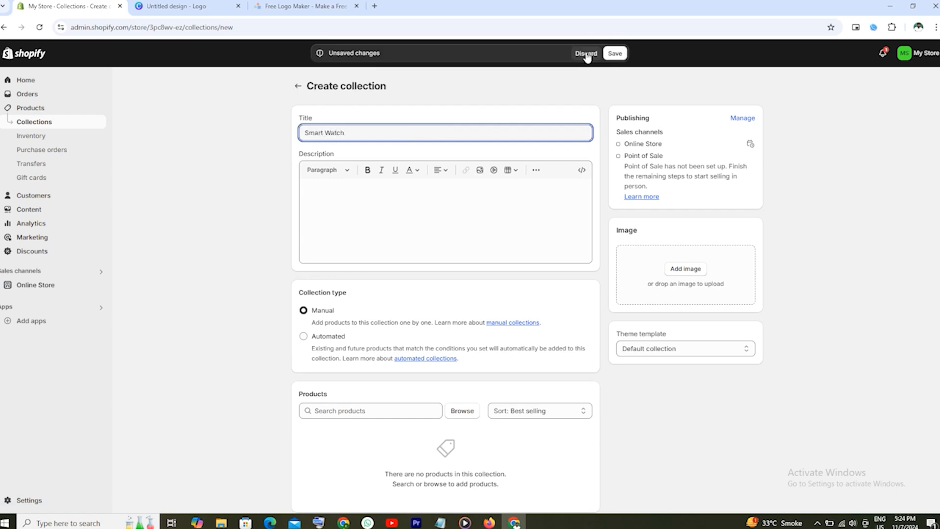
left_click(614, 53)
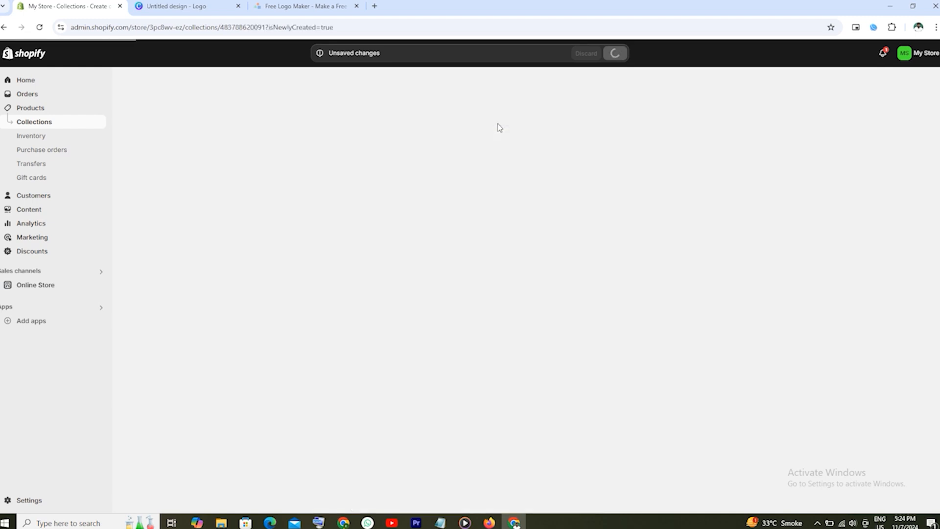
Step: Create another collection titled "Health and Beauty" and save it
left_click(413, 139)
left_click(381, 134)
type("Health and Beauty")
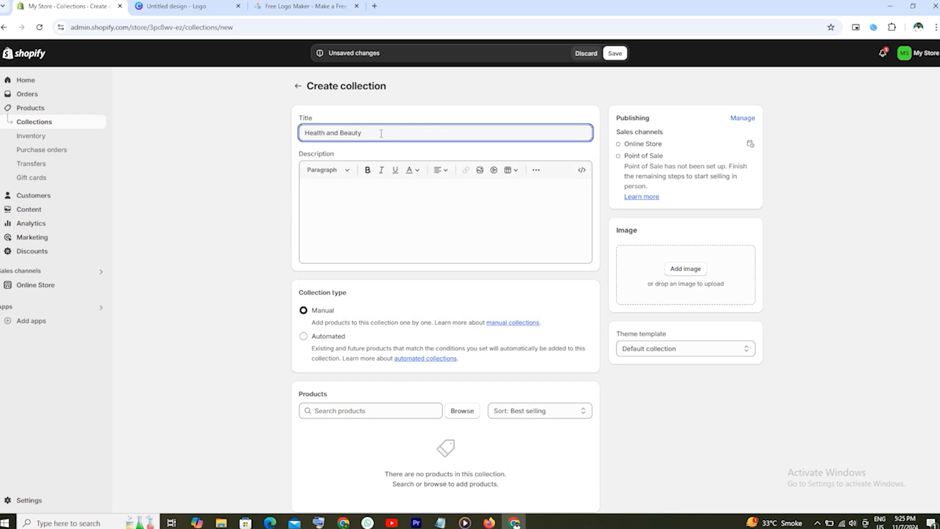
key("Return")
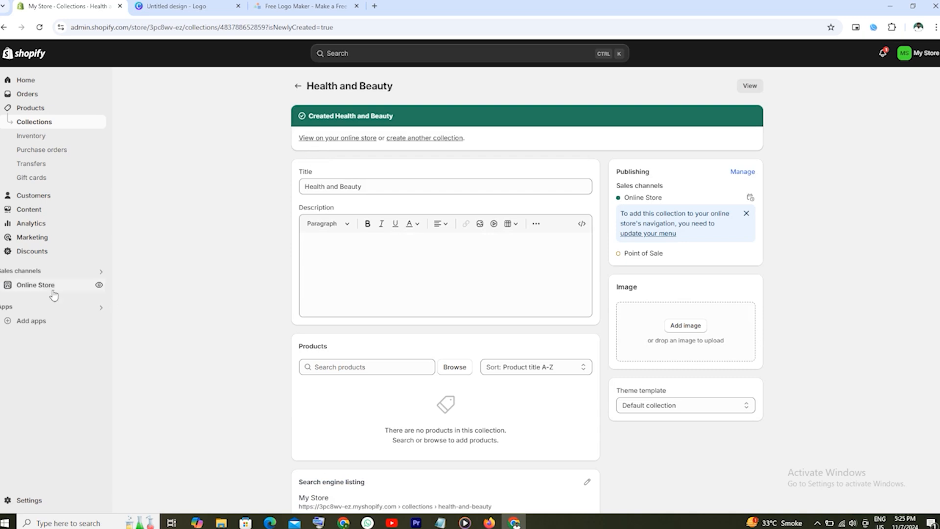
Step: Open the online store's pages, add a page titled "About us" and save it
left_click(35, 289)
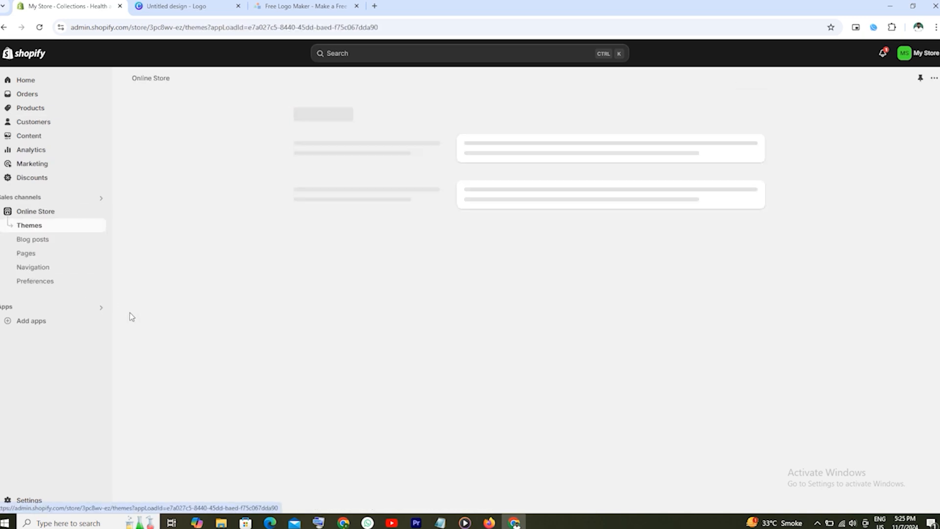
left_click(32, 254)
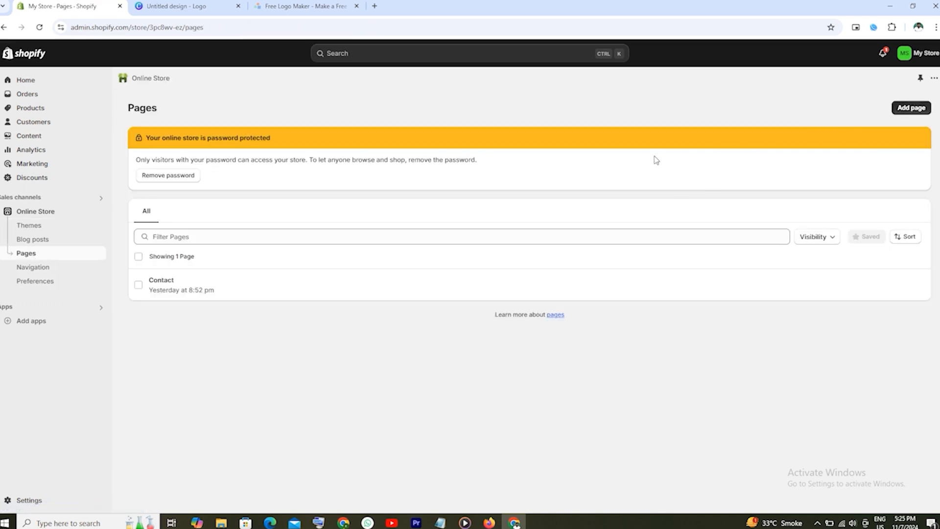
left_click(911, 108)
left_click(375, 155)
type("About us")
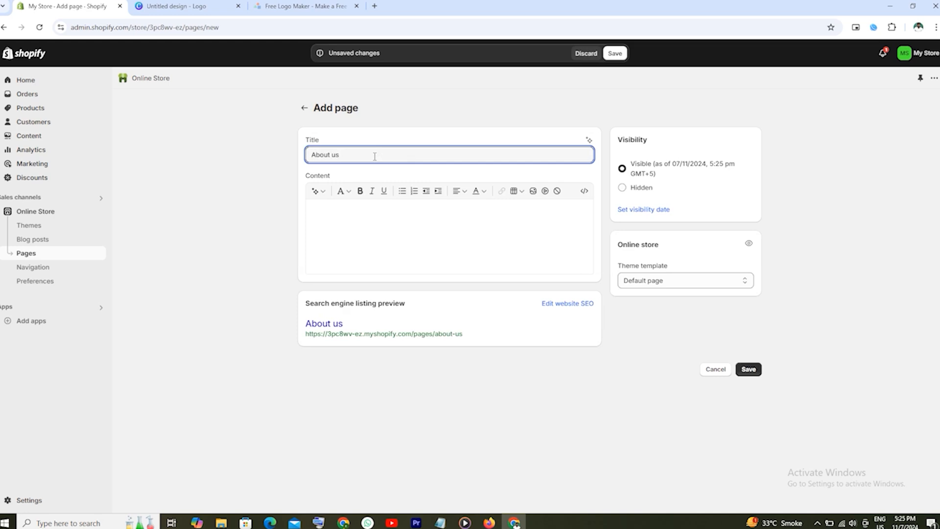
left_click(616, 54)
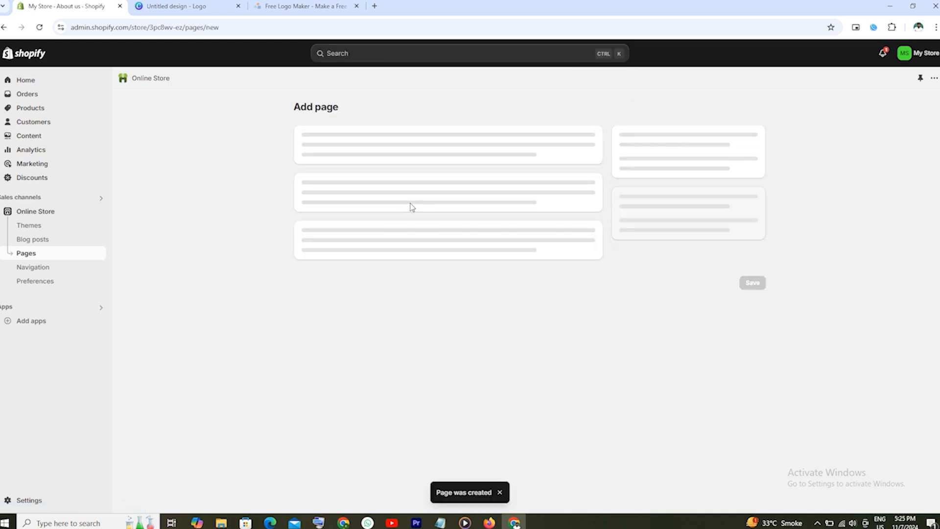
Step: Create another store page titled "Privacy Policy" and save it
left_click(360, 154)
type("Privacy Policy")
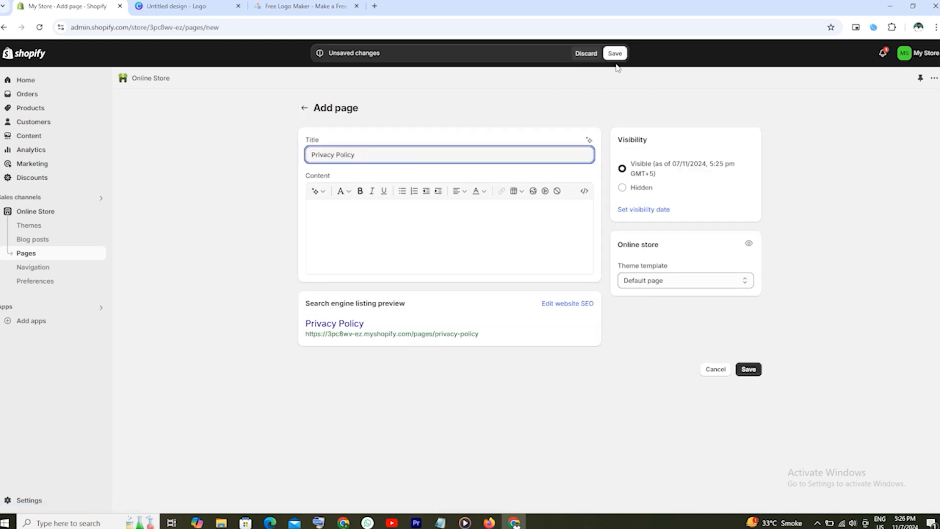
left_click(615, 53)
Step: Create another store page titled "Shipping Policy" and save it
left_click(419, 160)
left_click(385, 155)
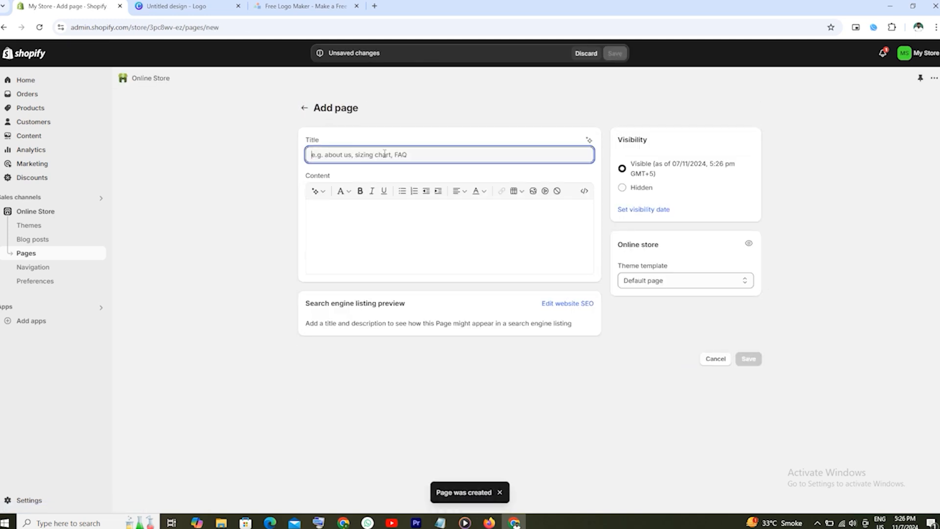
type("Discla")
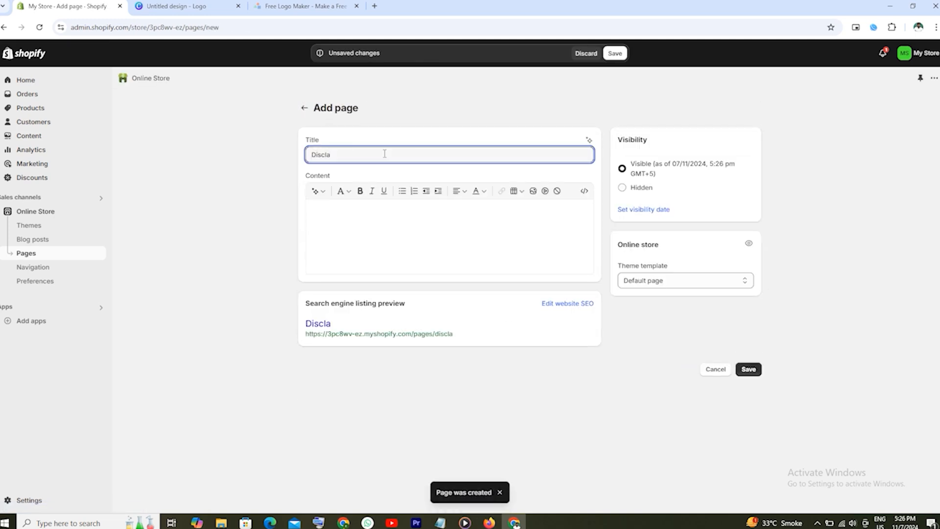
key("BackSpace")
key("BackSpace")
key("BackSpace")
key("BackSpace")
key("BackSpace")
type("Shipping Policy")
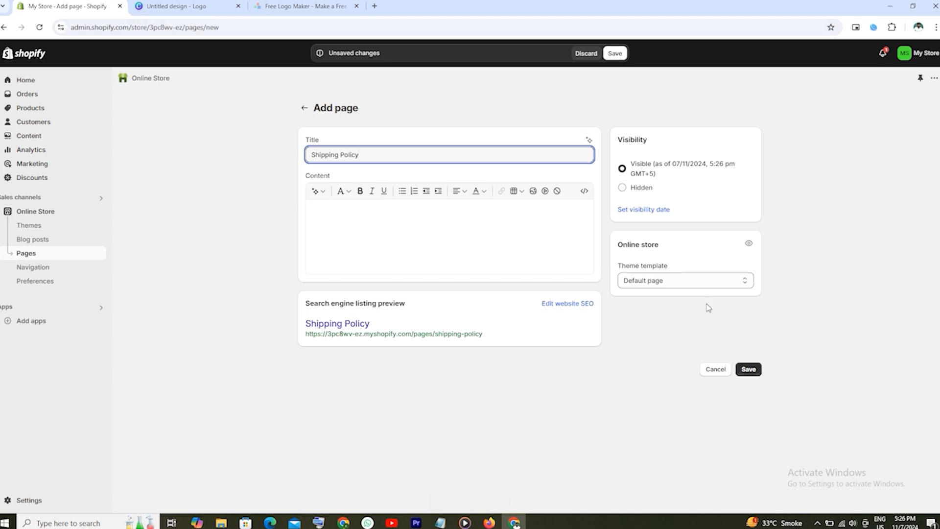
left_click(748, 369)
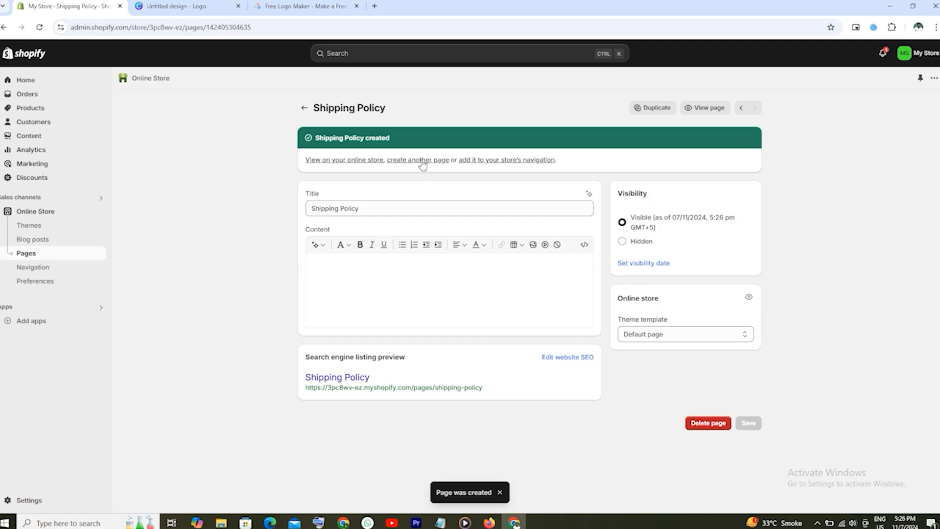
Step: Create another store page titled "Refund Policy" and save it
left_click(418, 160)
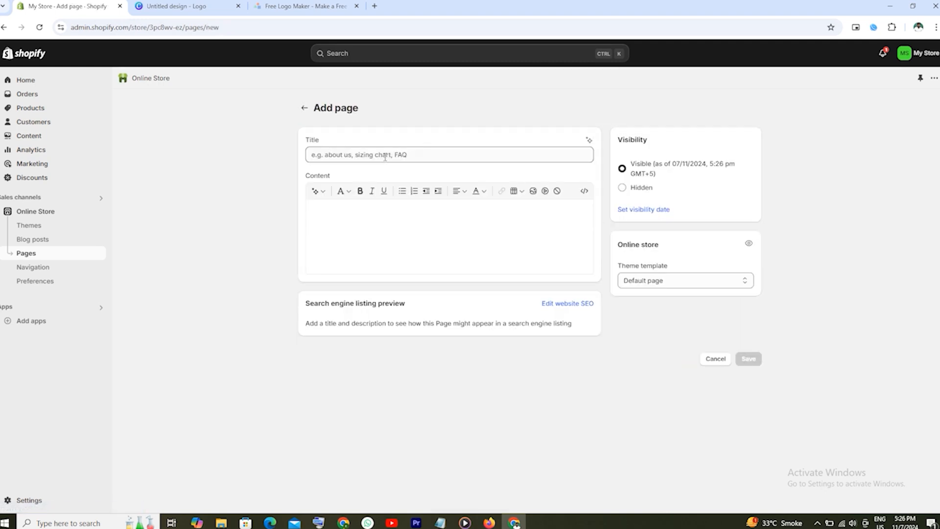
left_click(386, 155)
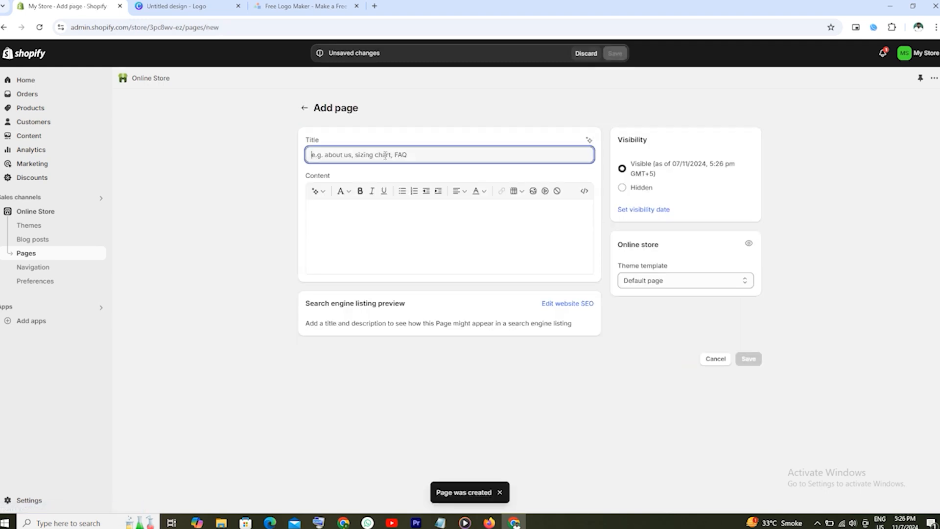
type("Refund Policy")
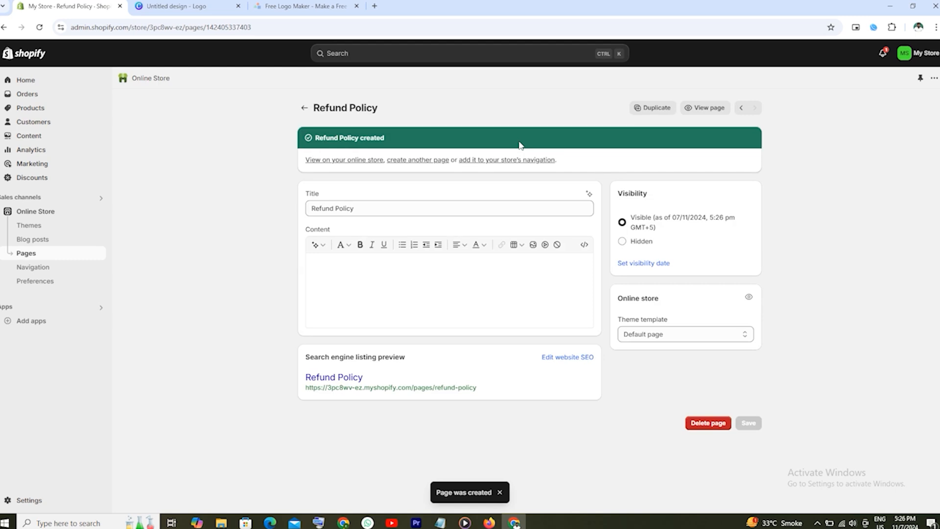
Step: Create another store page titled "Track Your Order" and save it
left_click(421, 160)
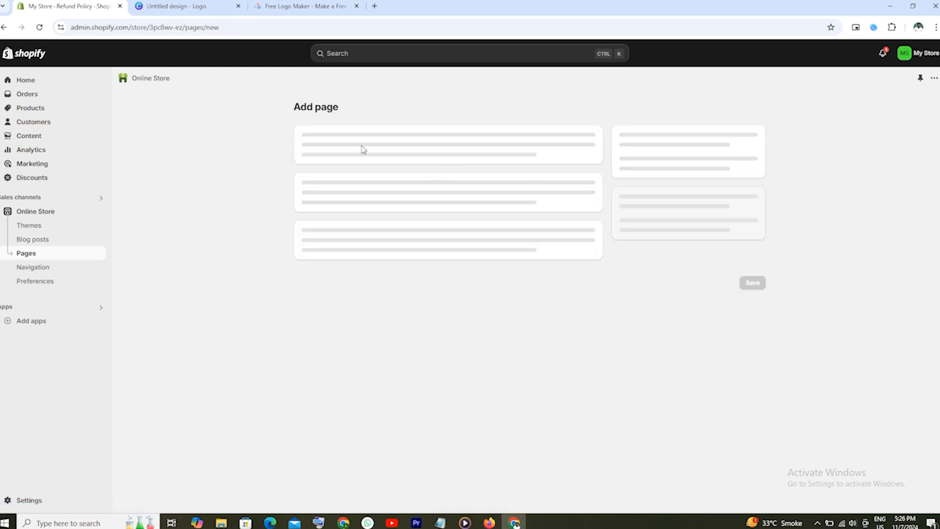
left_click(374, 154)
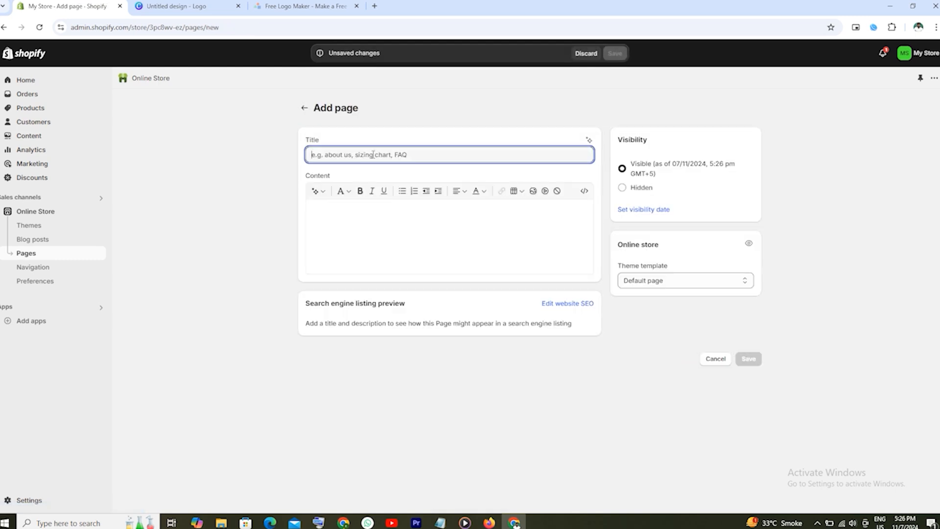
type("Track Your Order")
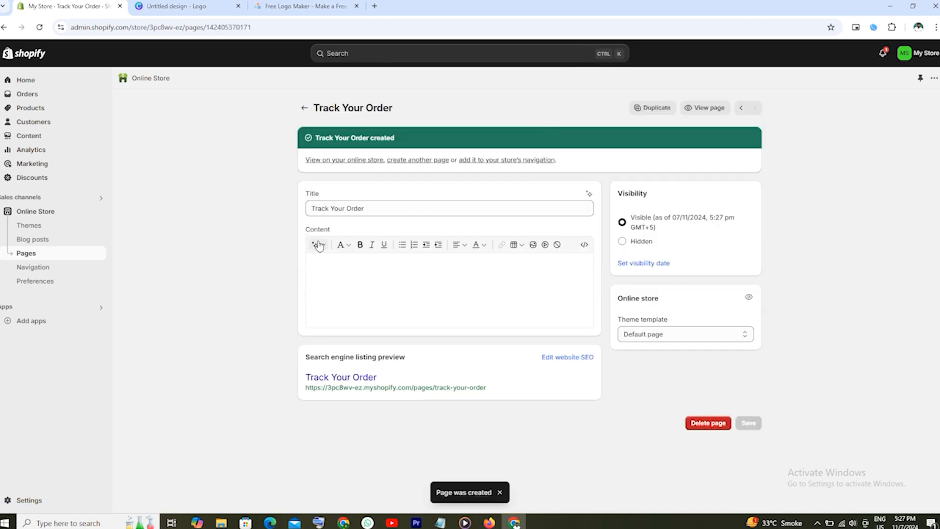
Step: Open the store navigation's Main menu and remove its Catalog and Contact items
left_click(51, 268)
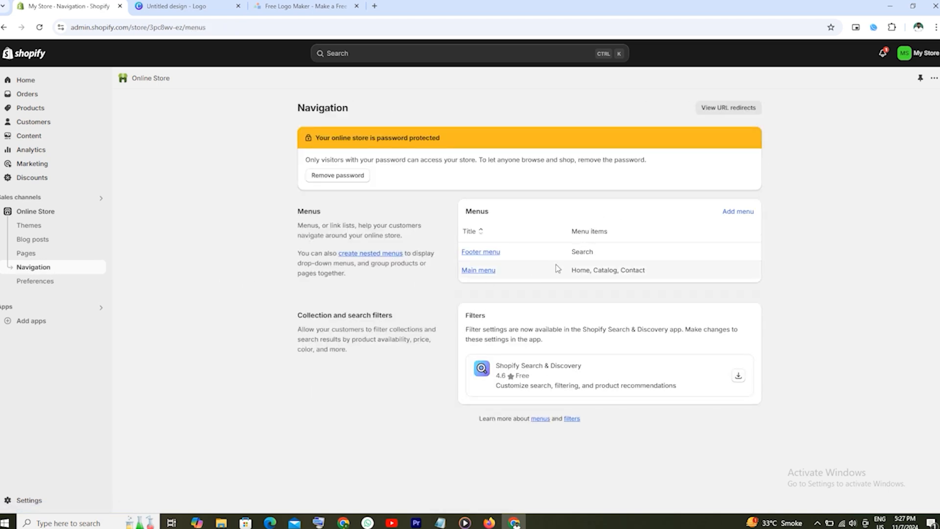
left_click(474, 271)
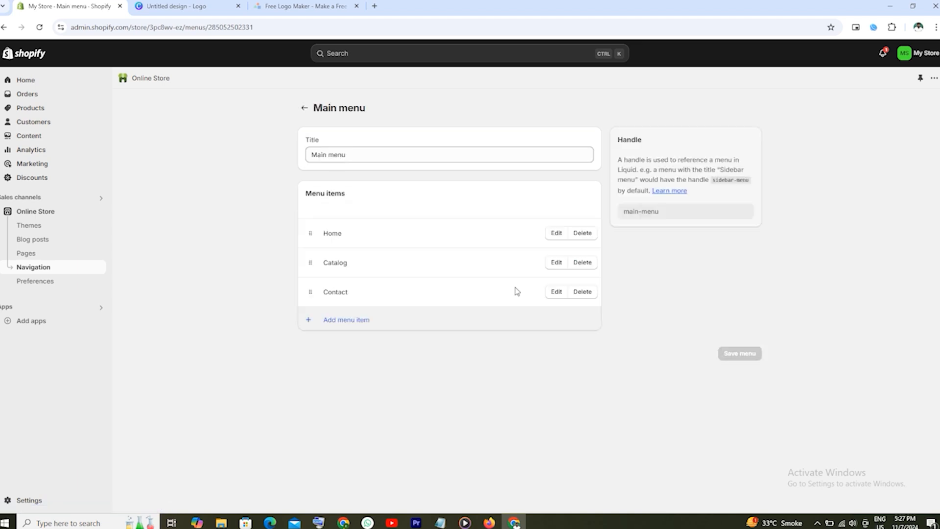
left_click(582, 269)
left_click(597, 307)
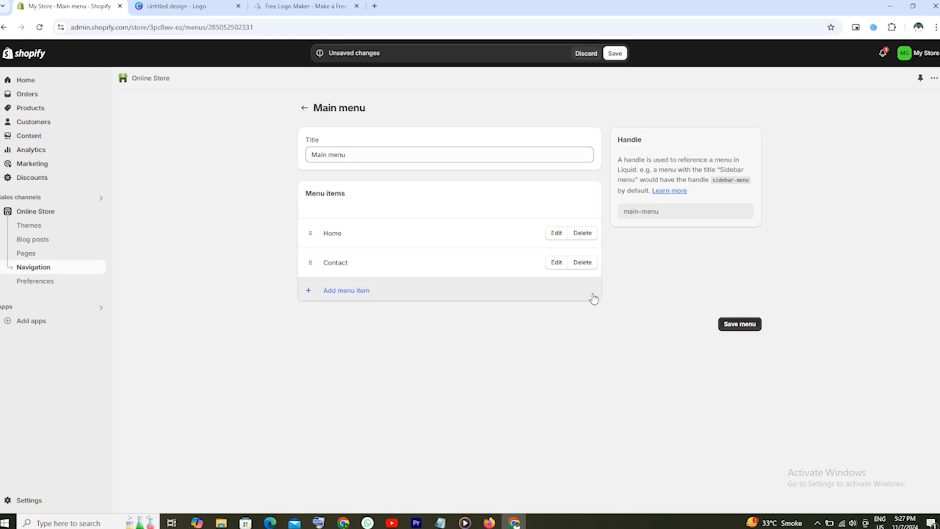
left_click(582, 262)
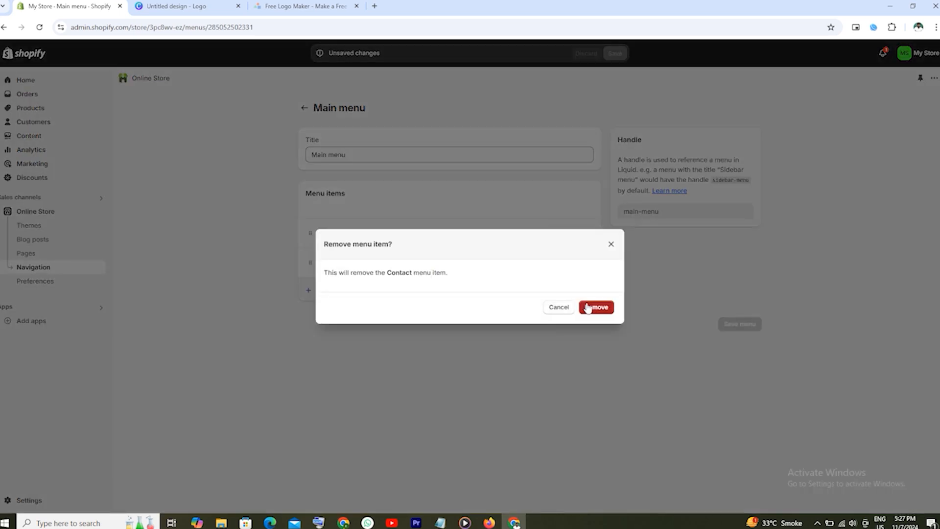
left_click(595, 307)
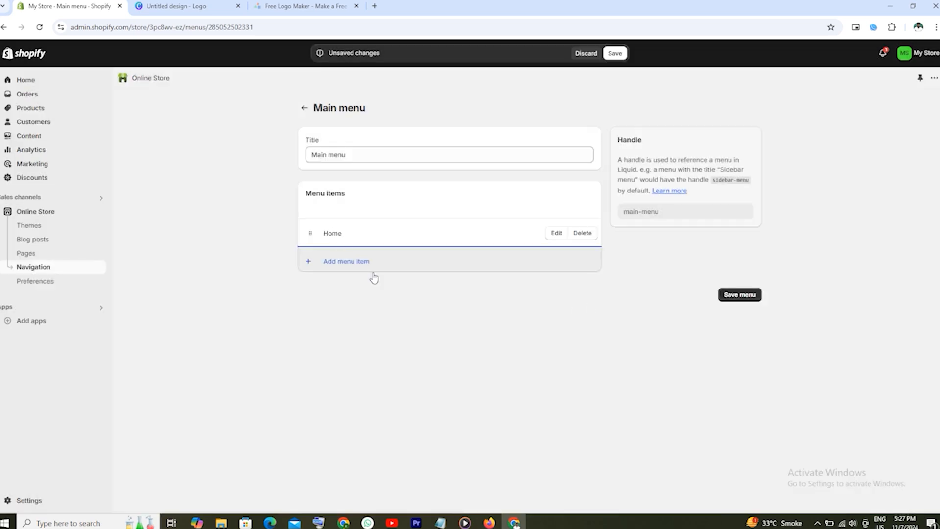
Step: Add a Main menu item that links to the Home Decor collection
left_click(309, 262)
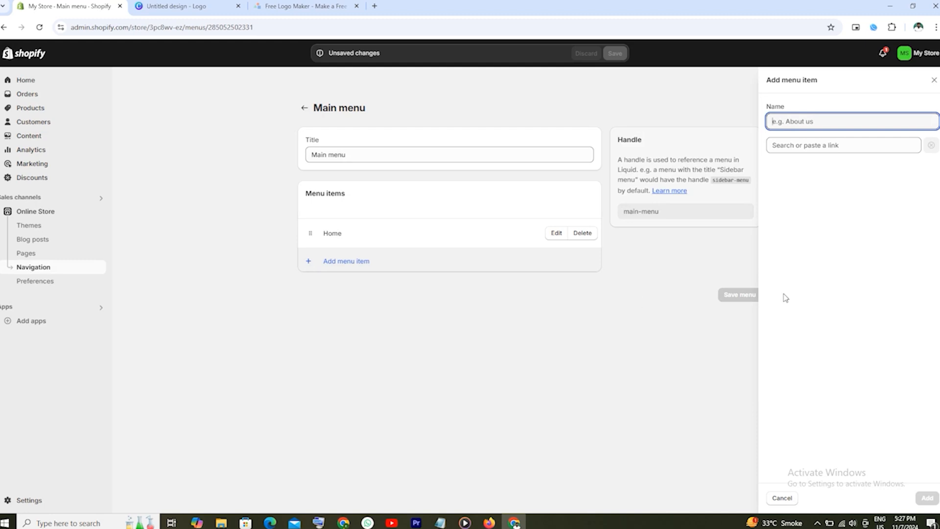
left_click(835, 146)
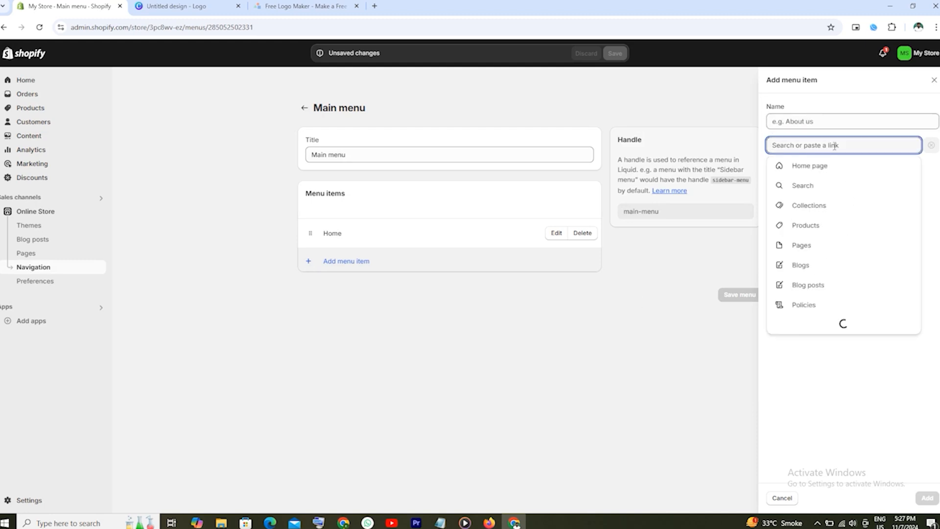
left_click(821, 211)
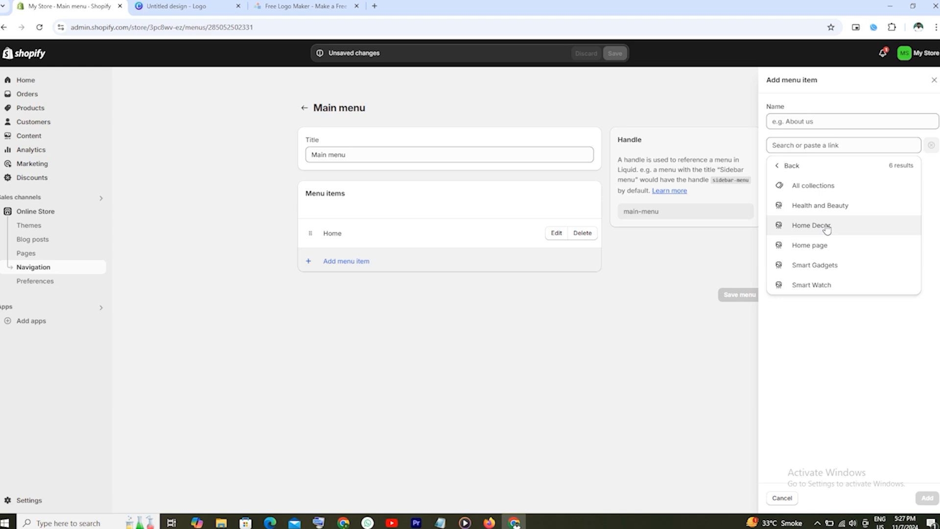
left_click(827, 228)
left_click(928, 498)
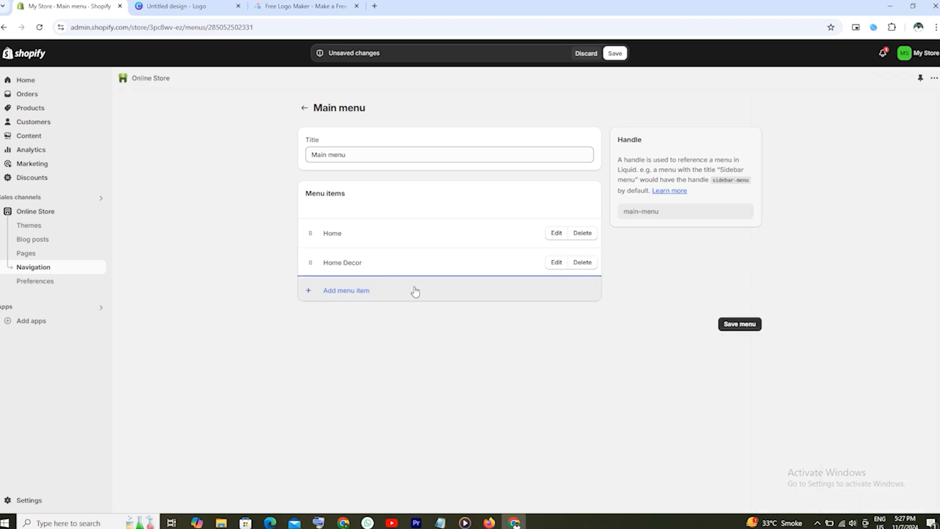
Step: Add a Main menu item that links to the Smart Gadgets collection
left_click(316, 292)
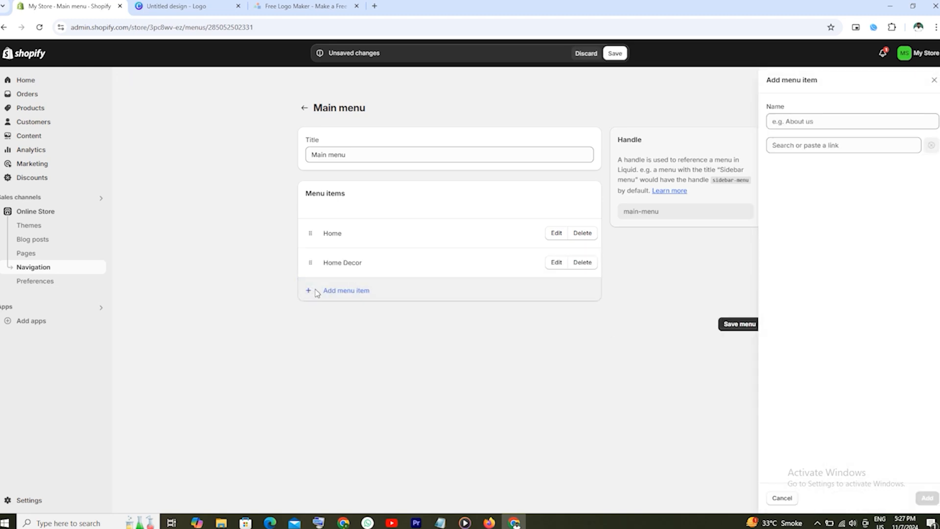
left_click(821, 146)
left_click(822, 213)
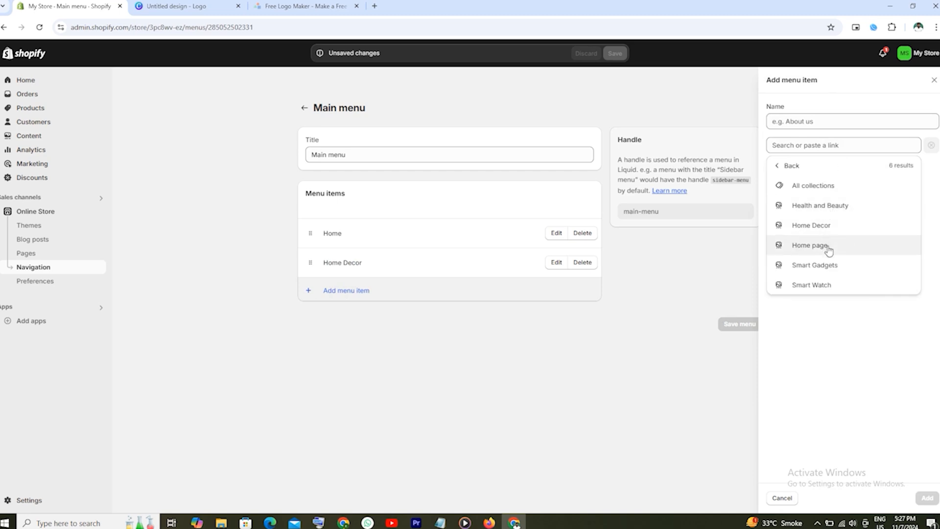
left_click(829, 269)
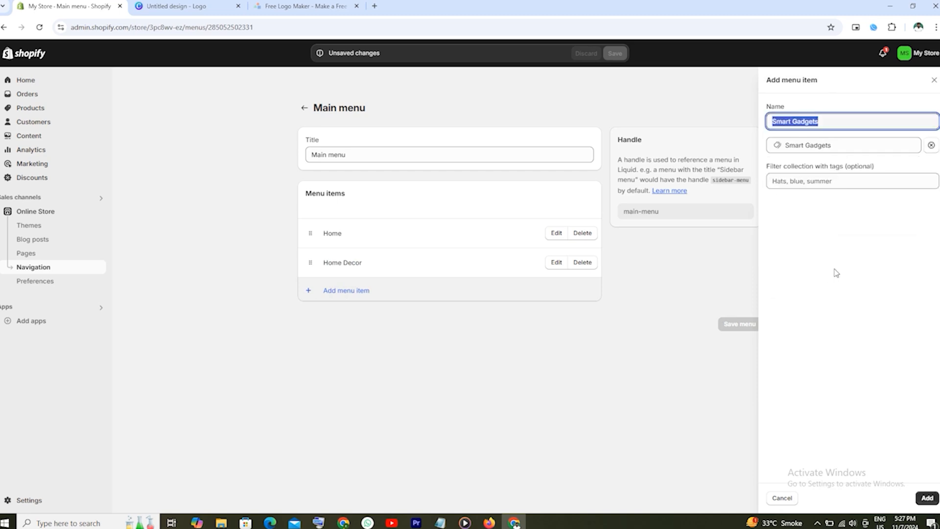
left_click(927, 498)
Step: Add a Main menu item that links to the Smart Watch collection
left_click(345, 319)
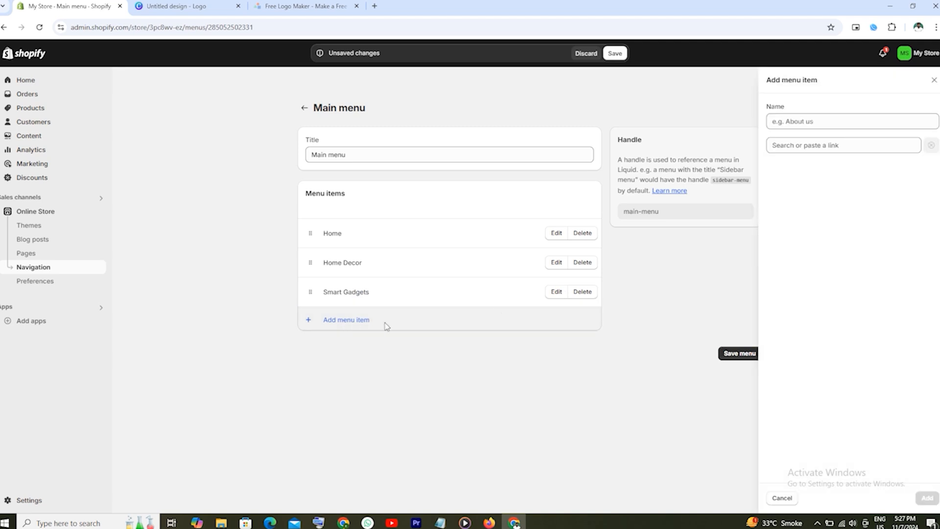
left_click(829, 146)
left_click(831, 225)
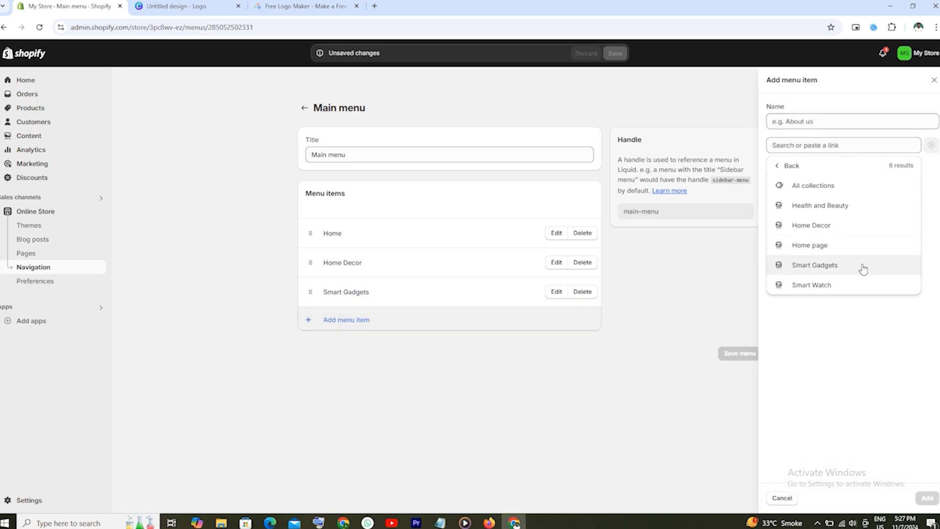
left_click(821, 284)
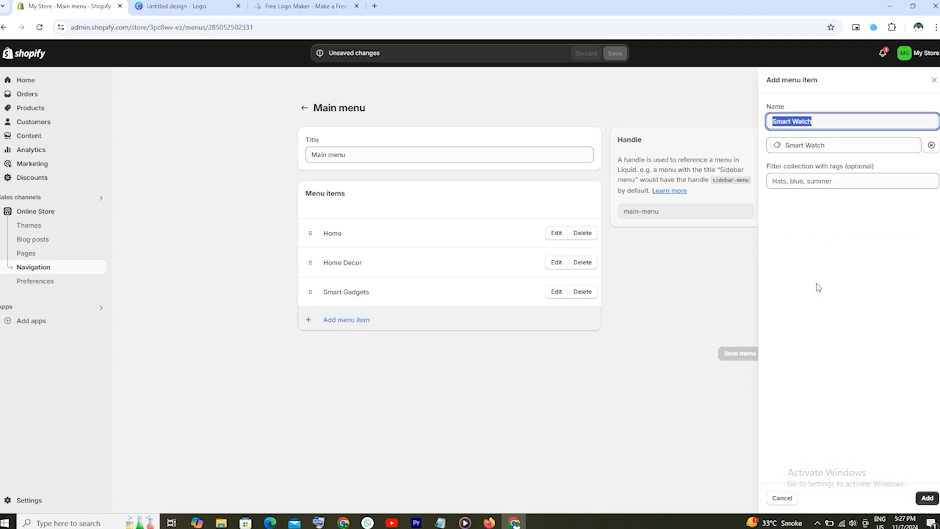
left_click(927, 498)
Step: Add a Main menu item that links to the Health and Beauty collection and save the menu
left_click(342, 349)
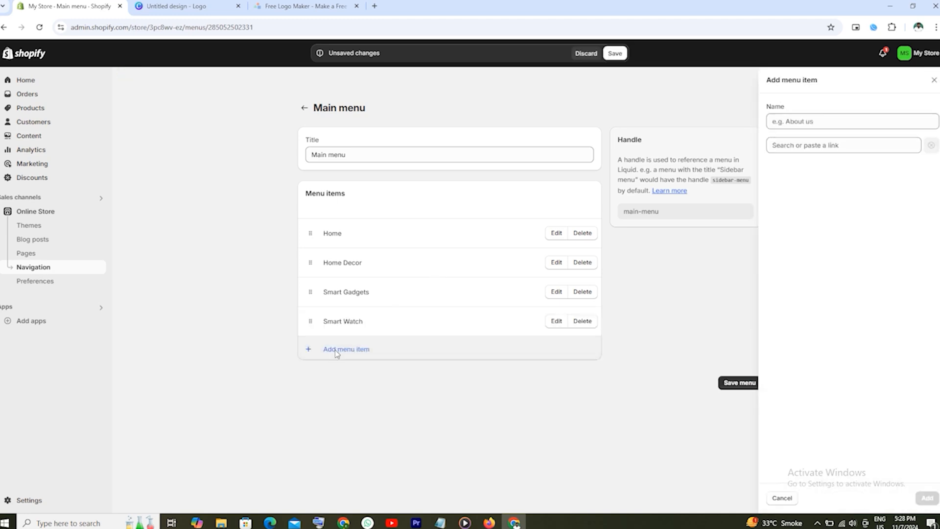
left_click(819, 147)
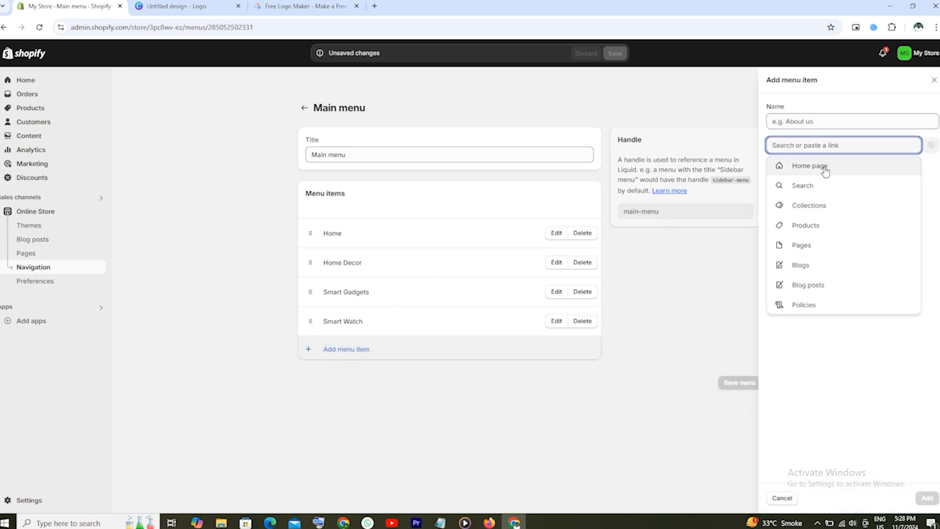
left_click(819, 202)
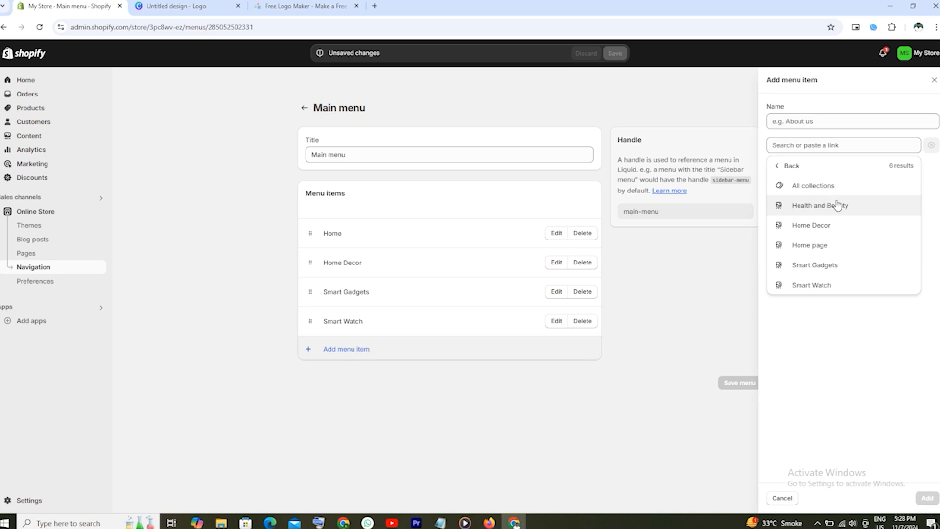
left_click(825, 205)
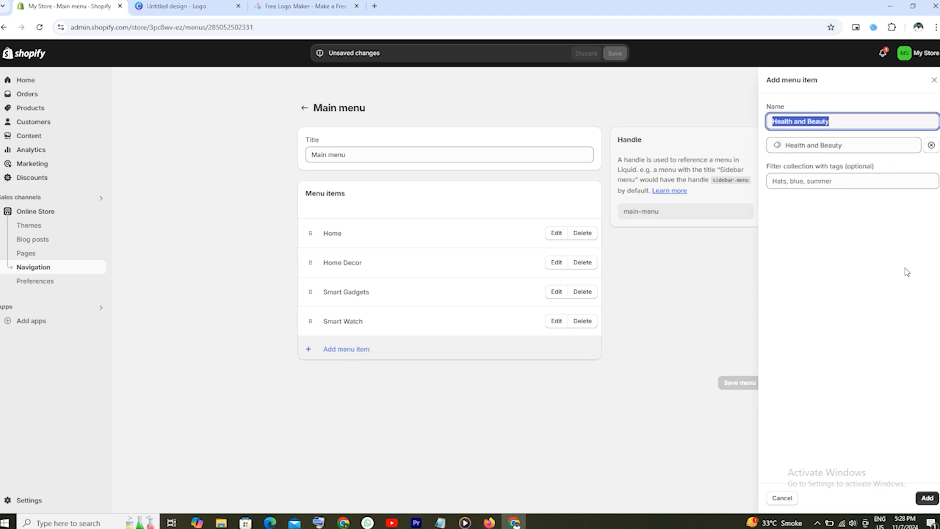
left_click(928, 498)
left_click(739, 412)
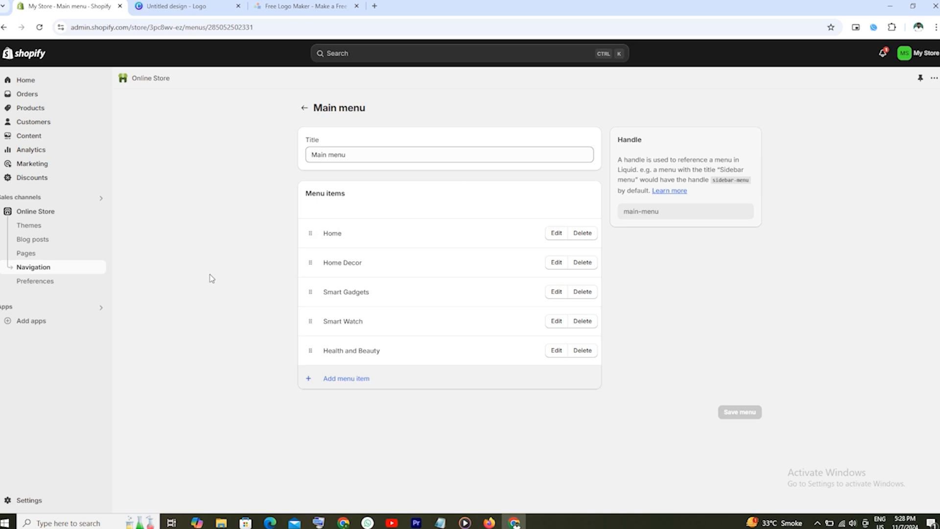
Step: Open the store navigation's Footer menu and add an item that links to the About us page
left_click(304, 111)
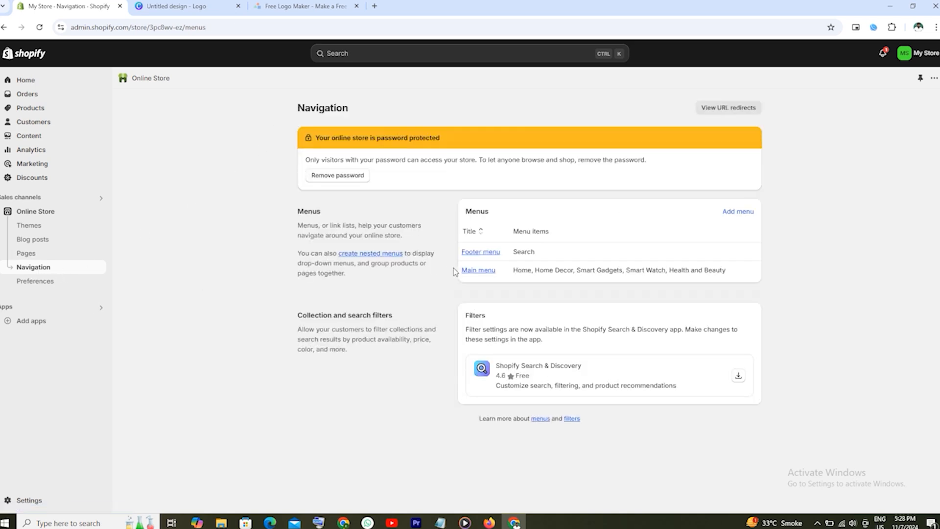
left_click(485, 253)
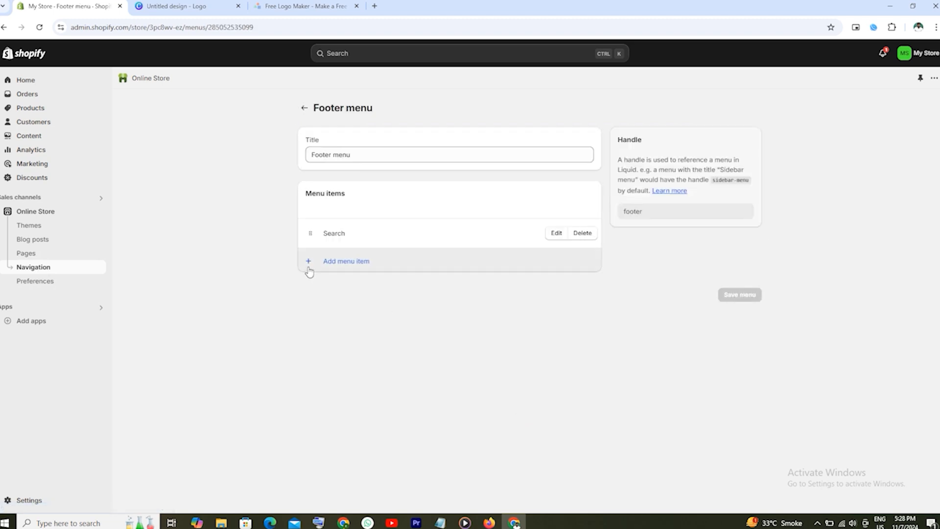
left_click(309, 269)
left_click(847, 146)
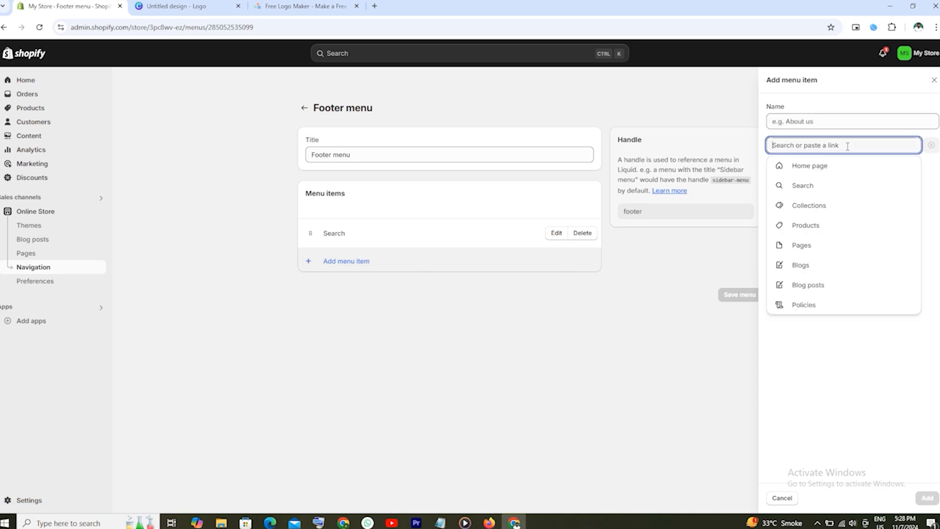
left_click(811, 244)
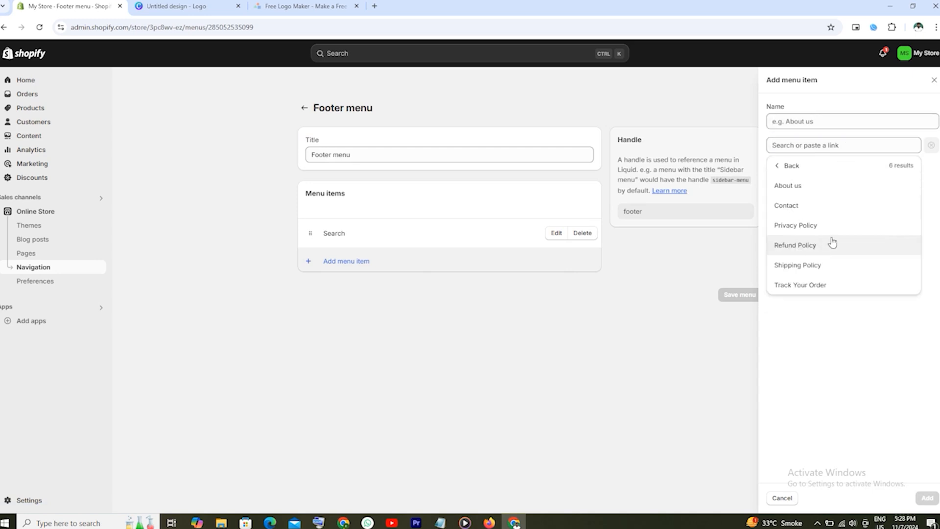
left_click(816, 187)
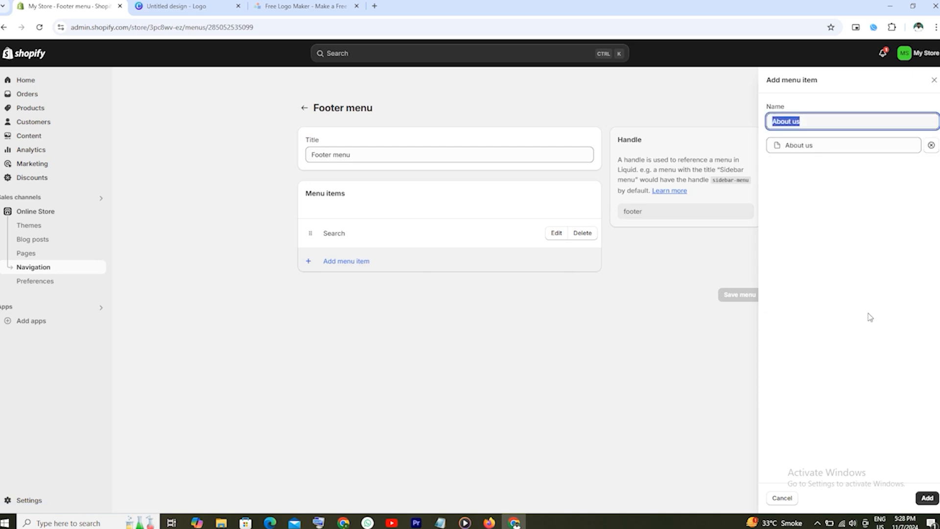
left_click(927, 496)
Step: Add a Footer menu item that links to the Contact page
left_click(307, 294)
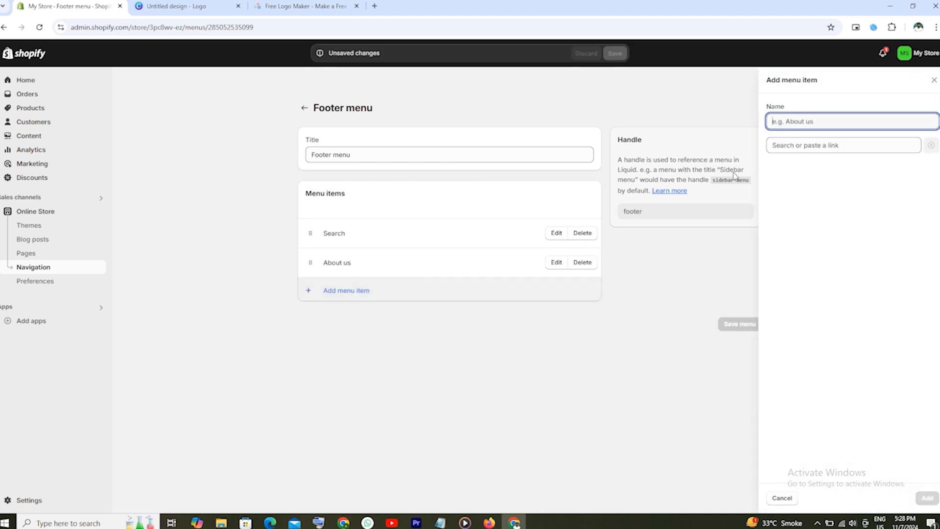
left_click(813, 143)
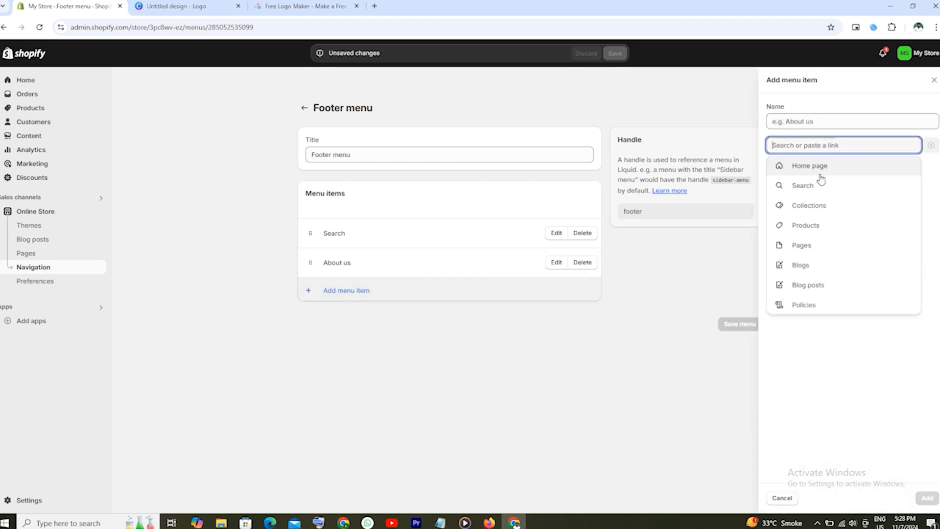
left_click(810, 245)
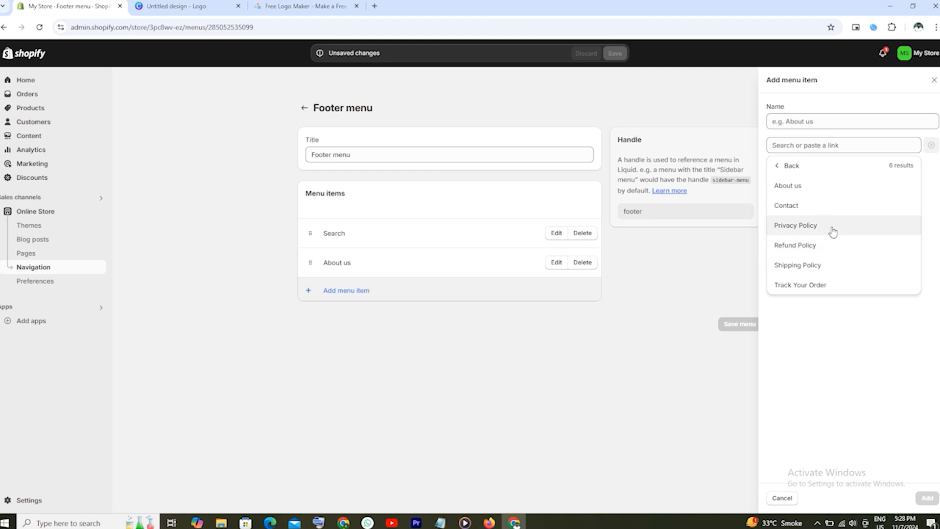
left_click(786, 206)
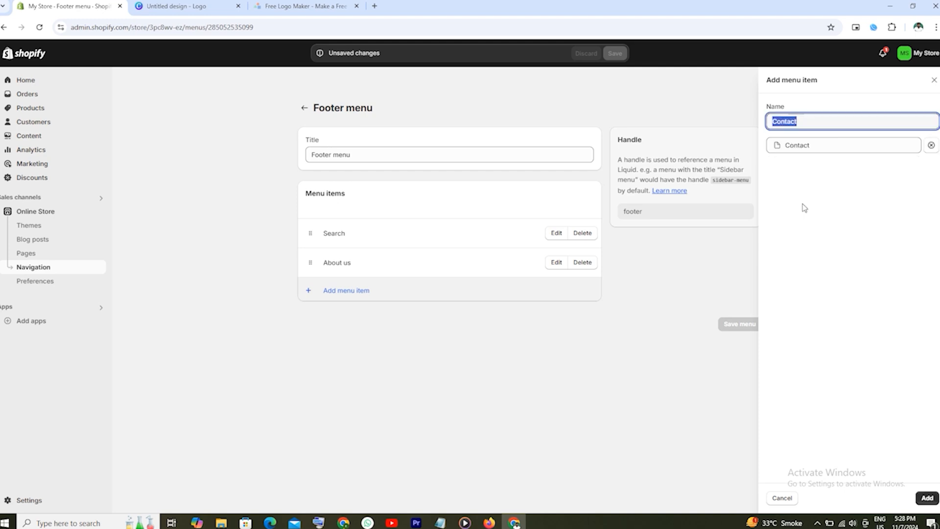
left_click(928, 497)
Step: Add a Footer menu item that links to the Privacy Policy page
left_click(325, 320)
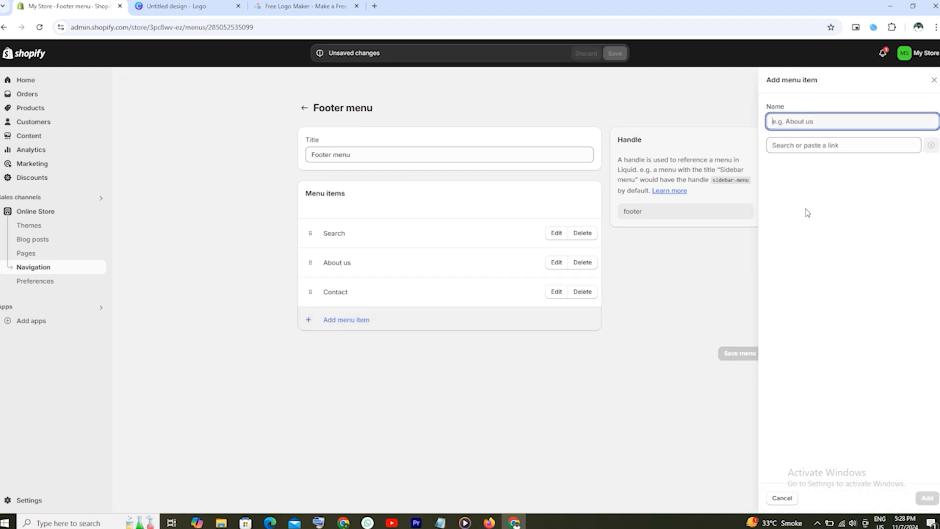
left_click(825, 147)
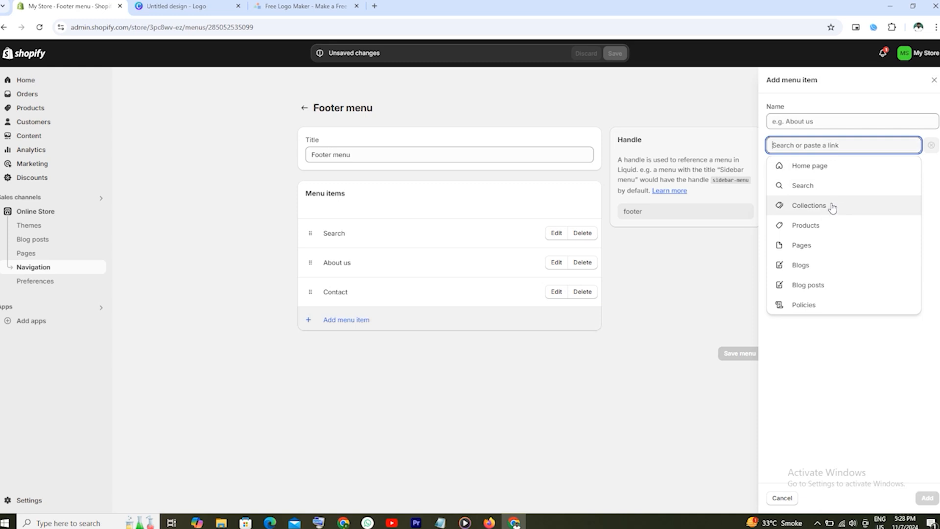
left_click(818, 245)
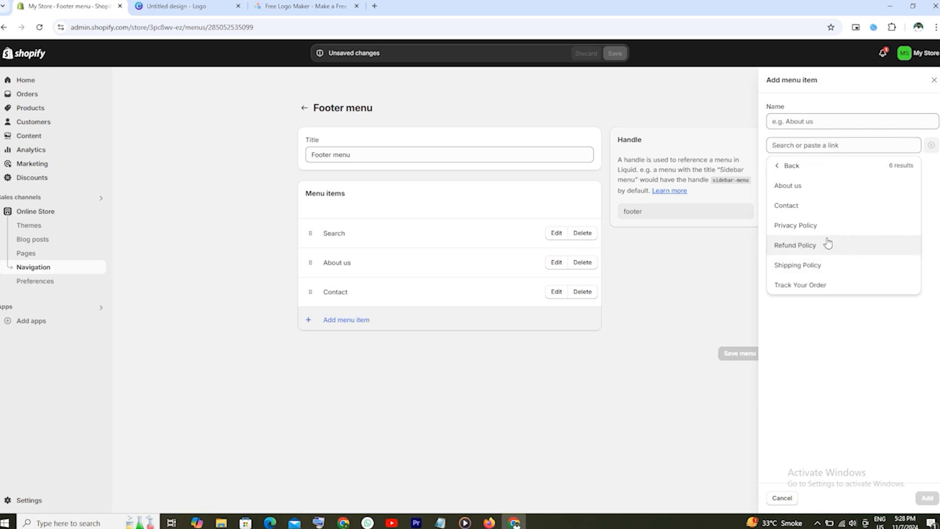
left_click(833, 224)
left_click(927, 497)
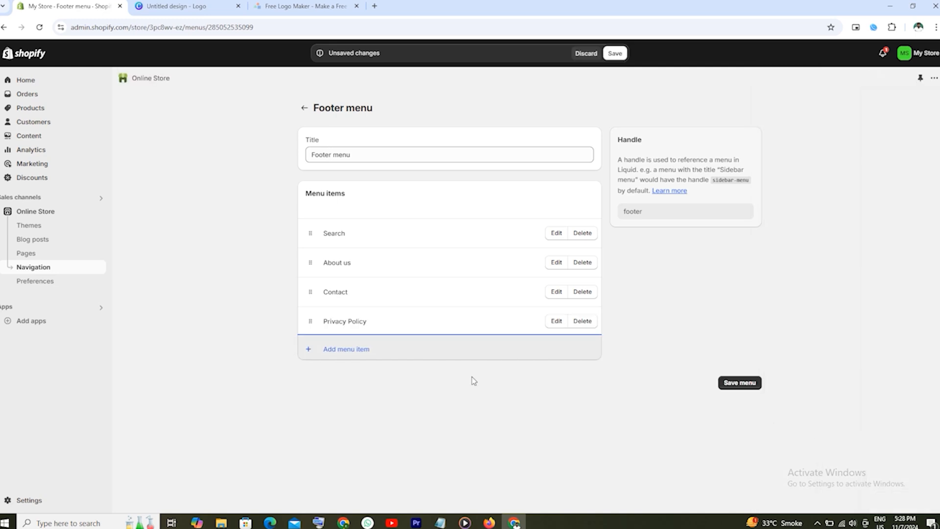
Step: Add a Footer menu item that links to the Refund Policy page
left_click(336, 353)
left_click(837, 143)
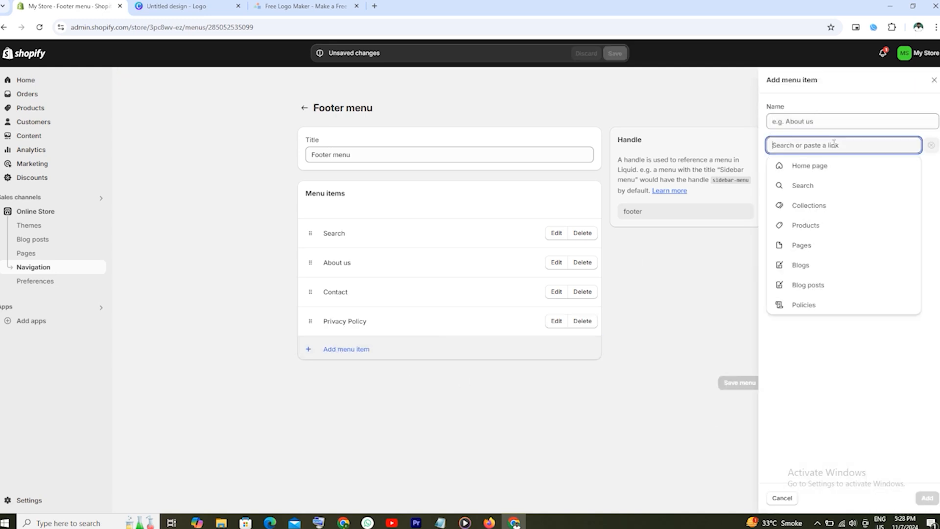
left_click(815, 243)
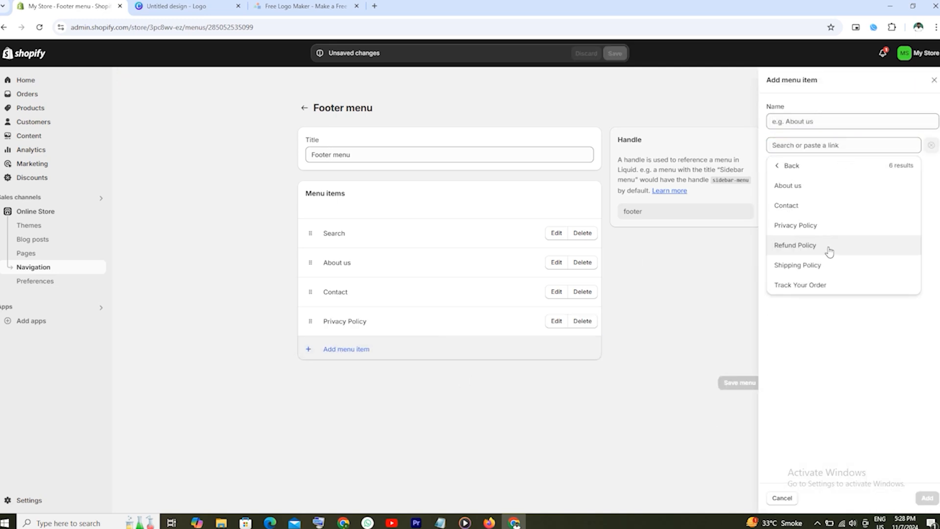
left_click(816, 247)
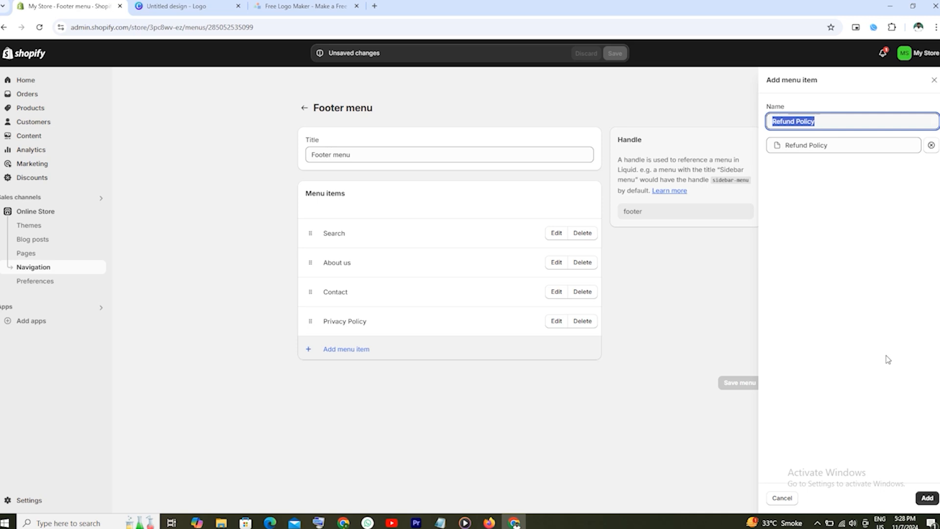
left_click(927, 498)
Step: Add a Footer menu item that links to the Shipping Policy page
left_click(327, 385)
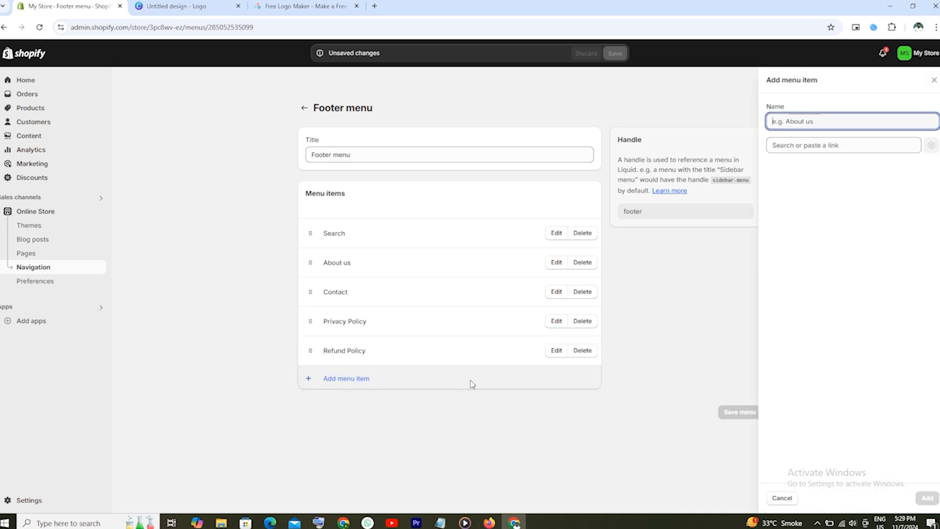
left_click(809, 143)
left_click(815, 247)
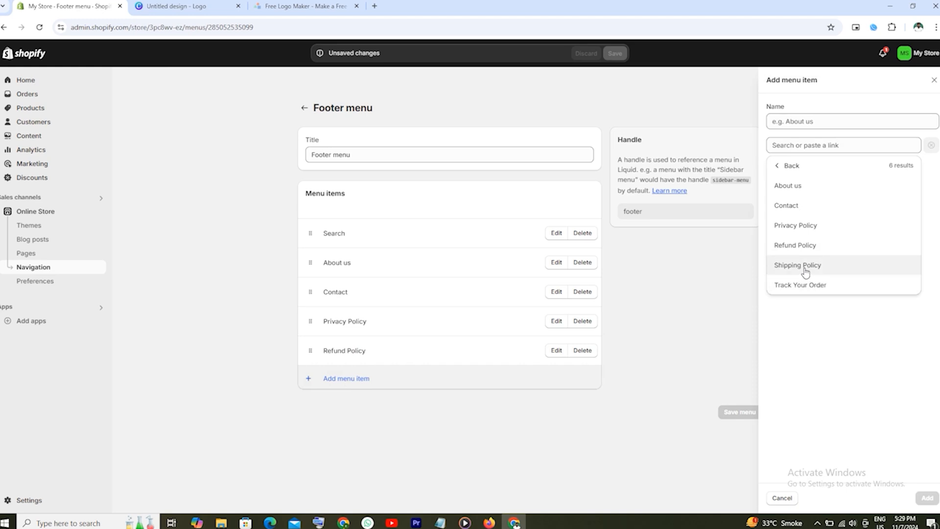
left_click(837, 274)
left_click(927, 499)
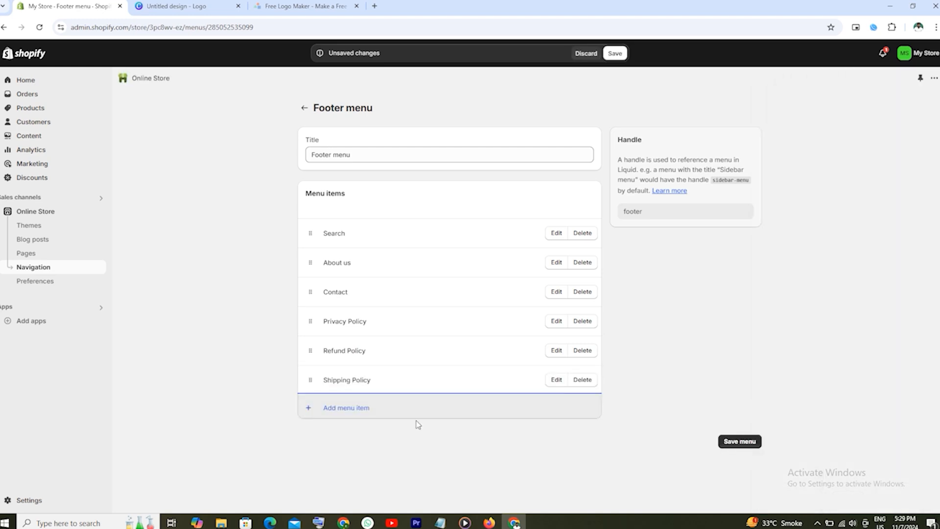
Step: Add a Footer menu item that links to the Track Your Order page
left_click(321, 410)
left_click(869, 145)
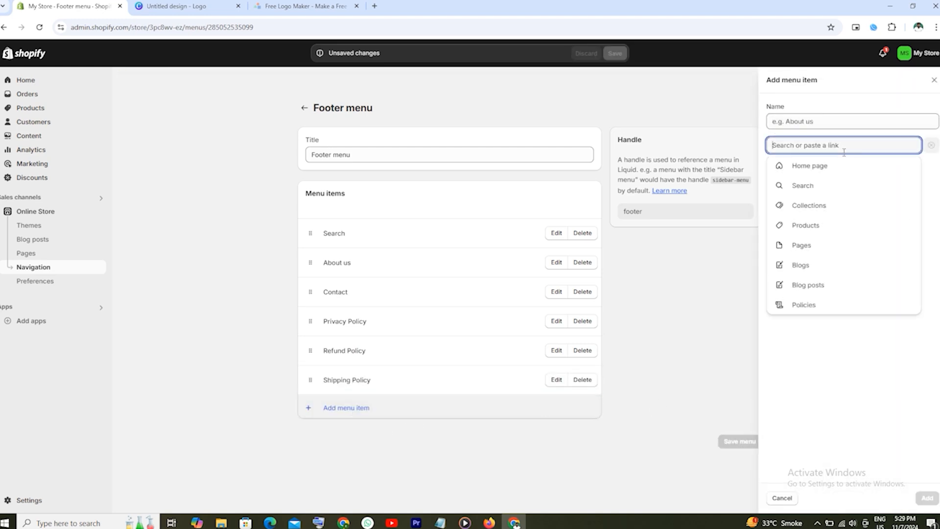
left_click(818, 250)
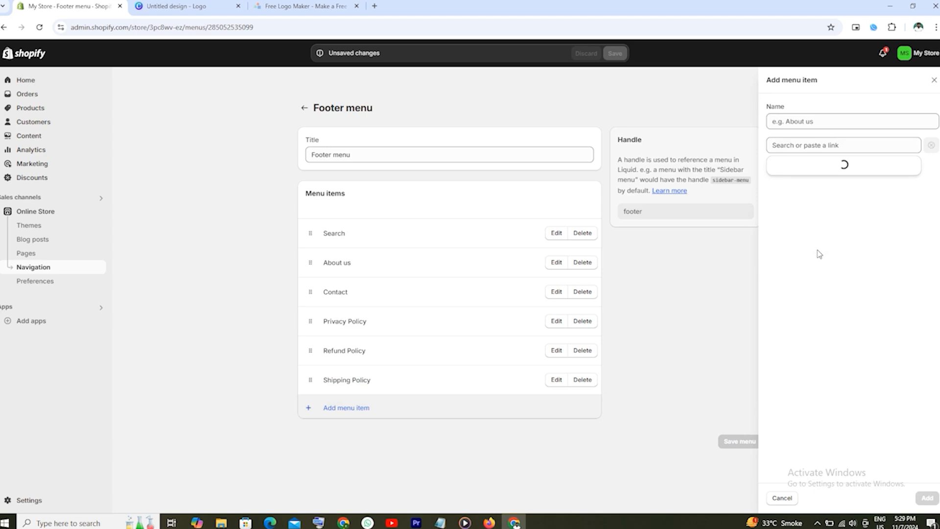
left_click(804, 285)
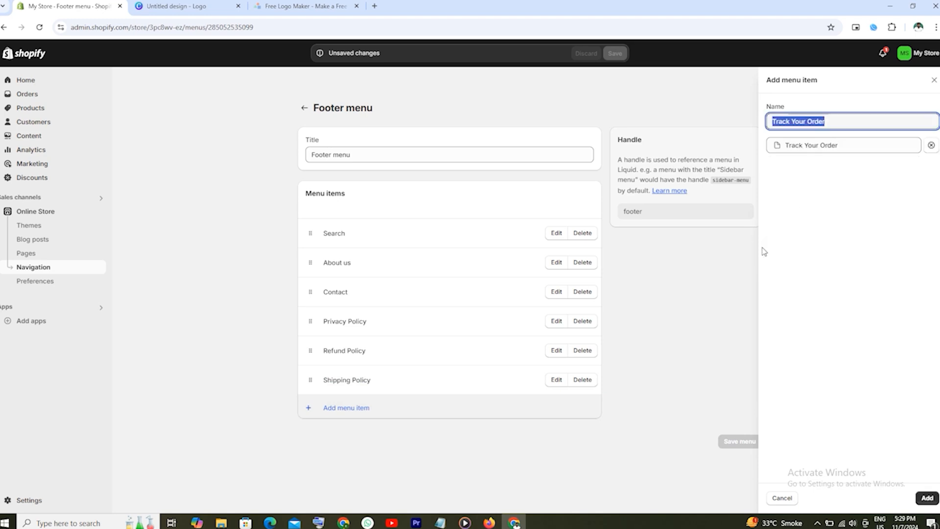
left_click(927, 498)
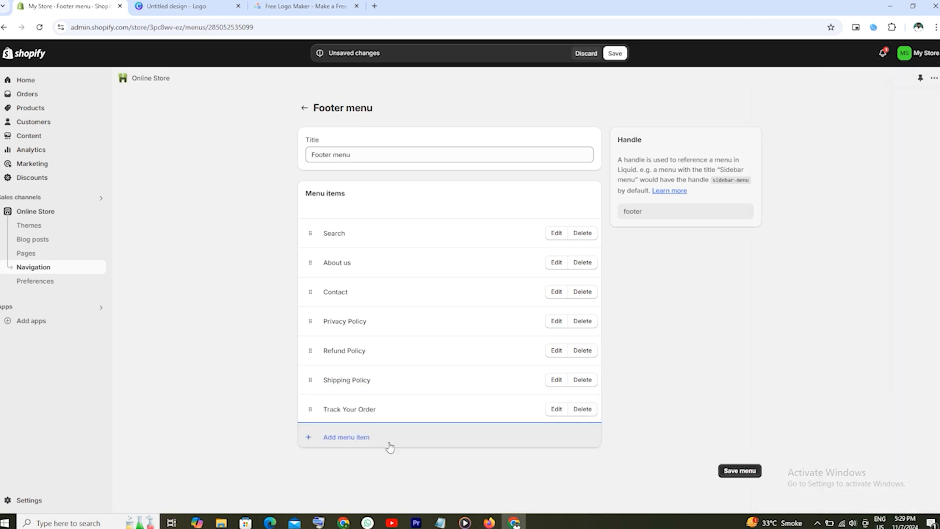
Step: Move the Track Your Order item directly below Search in the Footer menu and save the menu
left_click_drag(309, 411, 315, 278)
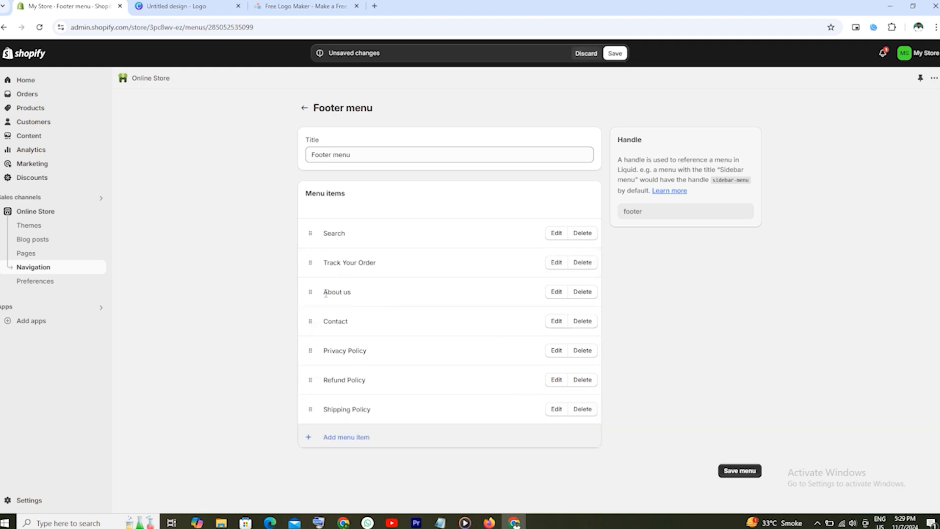
mouse_move(308, 264)
left_mouse_down()
mouse_move(313, 289)
mouse_move(310, 262)
left_mouse_up()
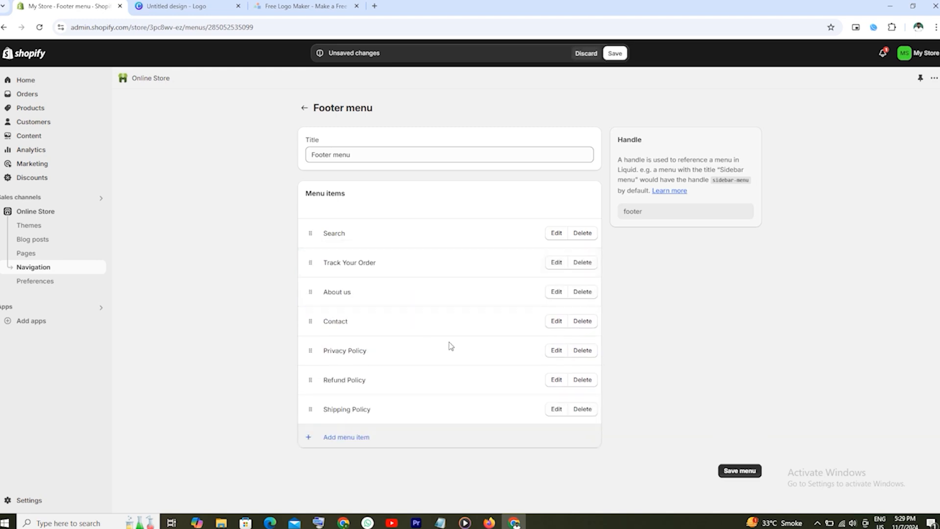
left_click(737, 470)
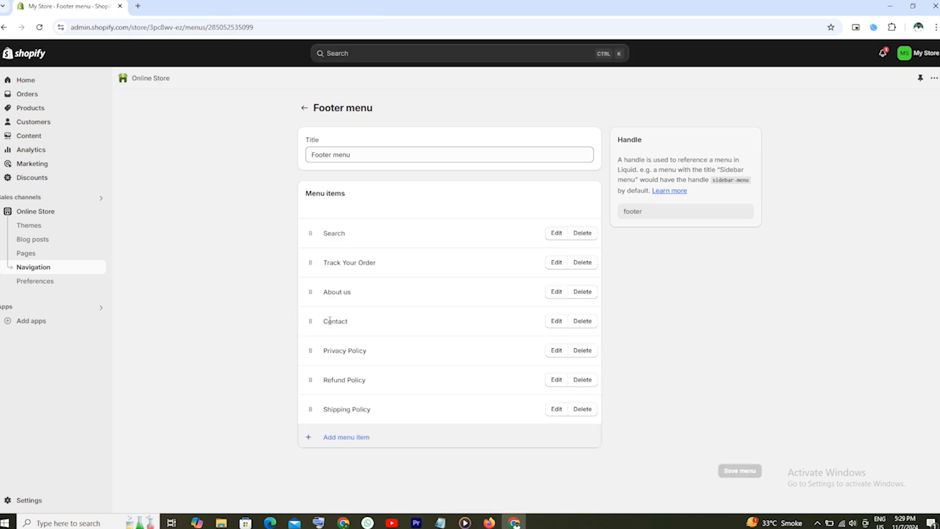
Step: View the live online store and examine its home page from the header menu to the email subscription and footer area
left_click(99, 211)
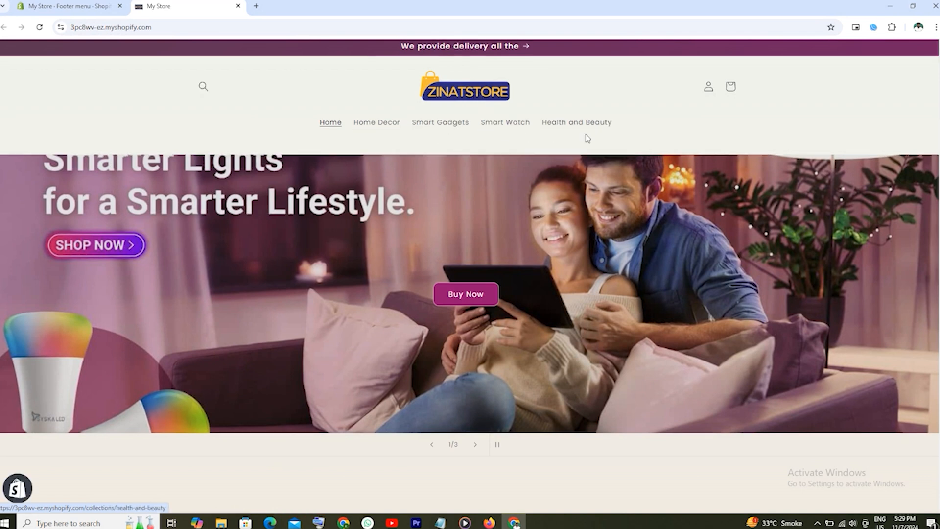
scroll(586, 136, "down", 10)
scroll(586, 139, "down", 20)
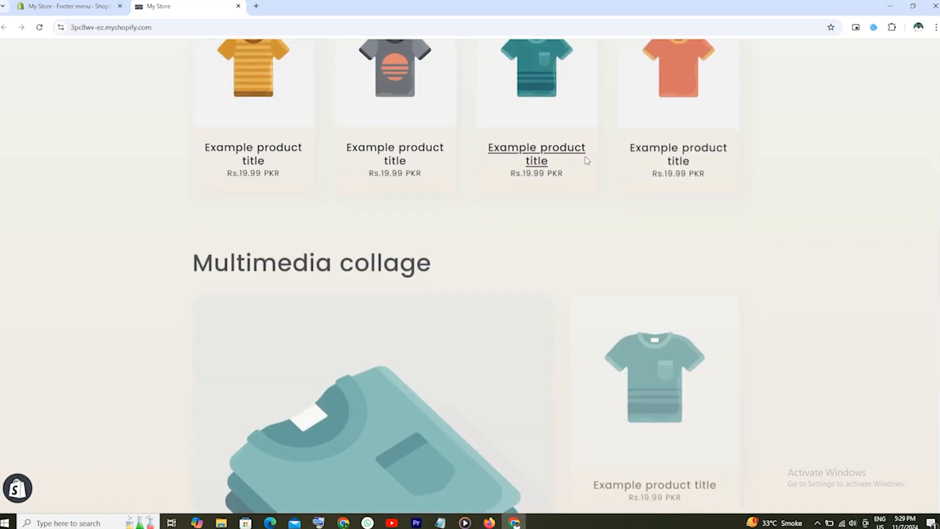
scroll(584, 156, "down", 10)
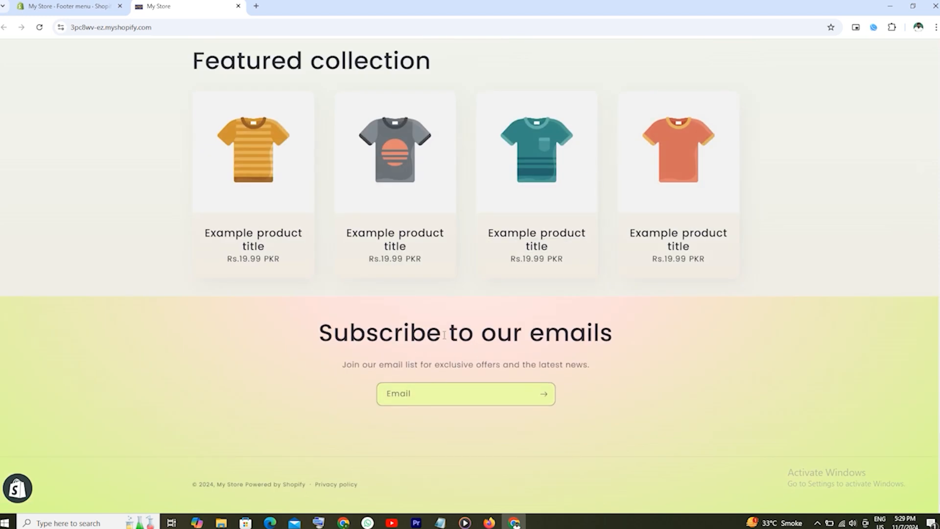
left_click_drag(323, 333, 595, 333)
left_click(546, 330)
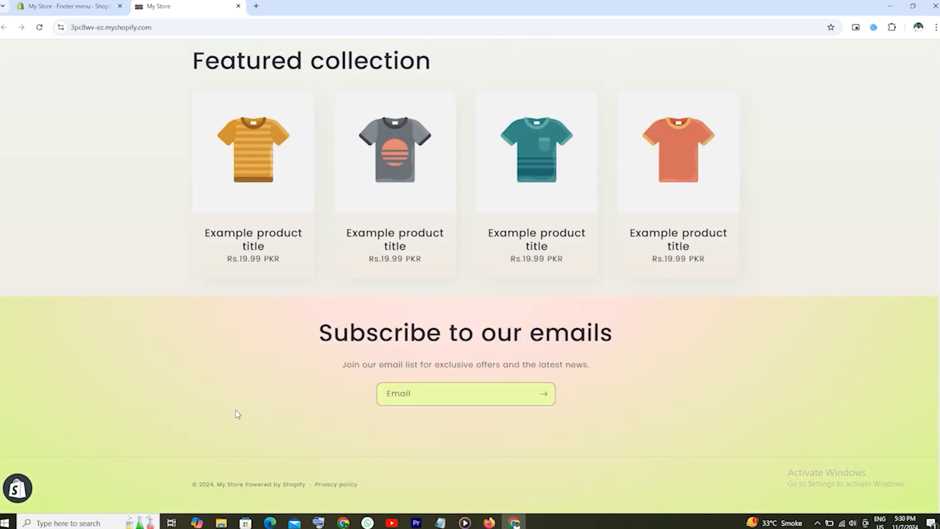
Step: Return to the store admin and open the Shopify App Store from the recommended apps
scroll(266, 397, "up", 8)
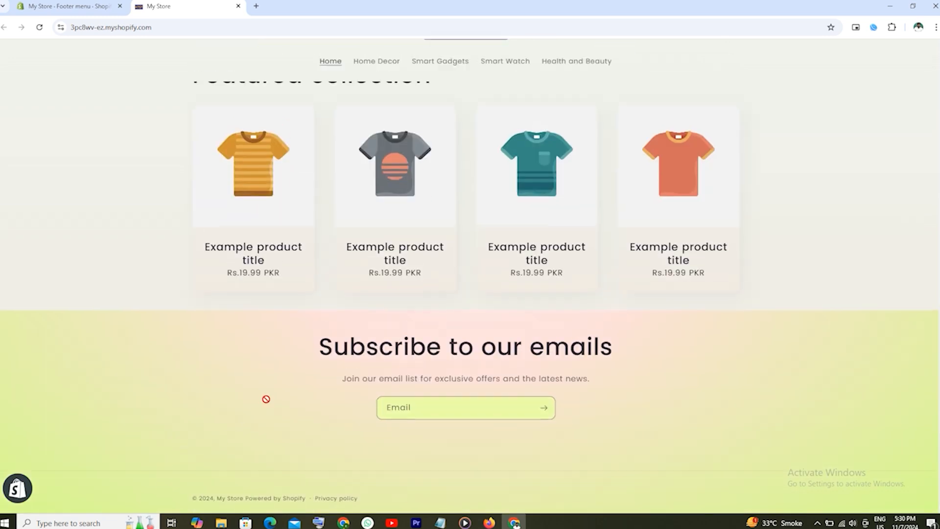
left_click(85, 4)
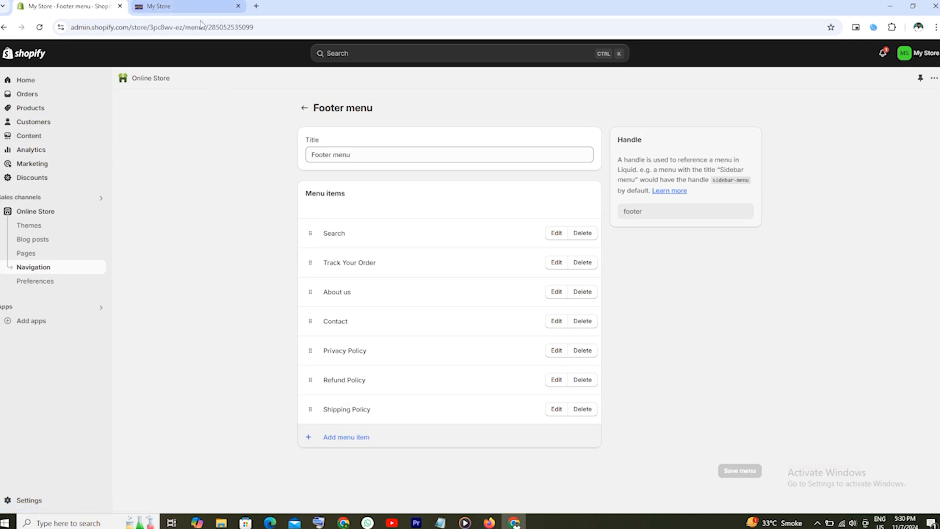
left_click(30, 326)
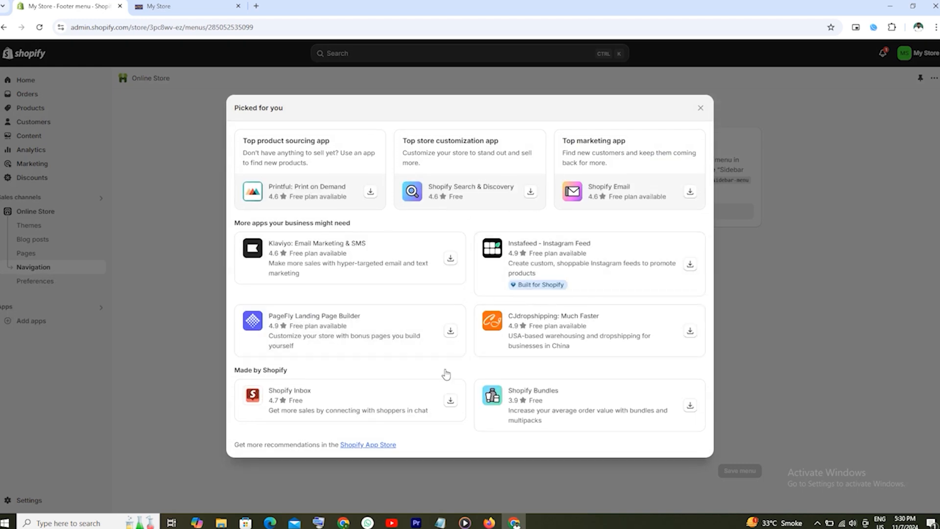
left_click(382, 445)
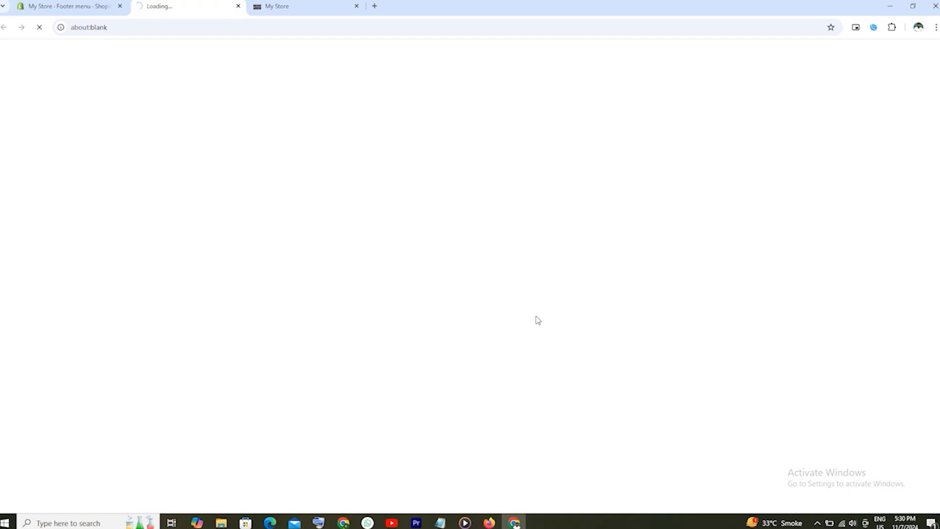
Step: Search the Shopify App Store for "cj dropshipping" and open the CJdropshipping: Much Faster app page
left_click(449, 58)
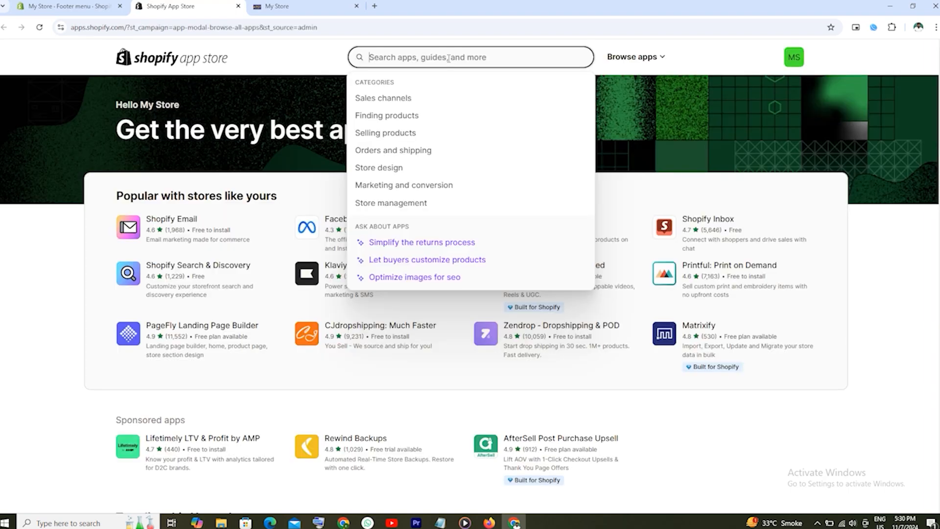
type("cj drop")
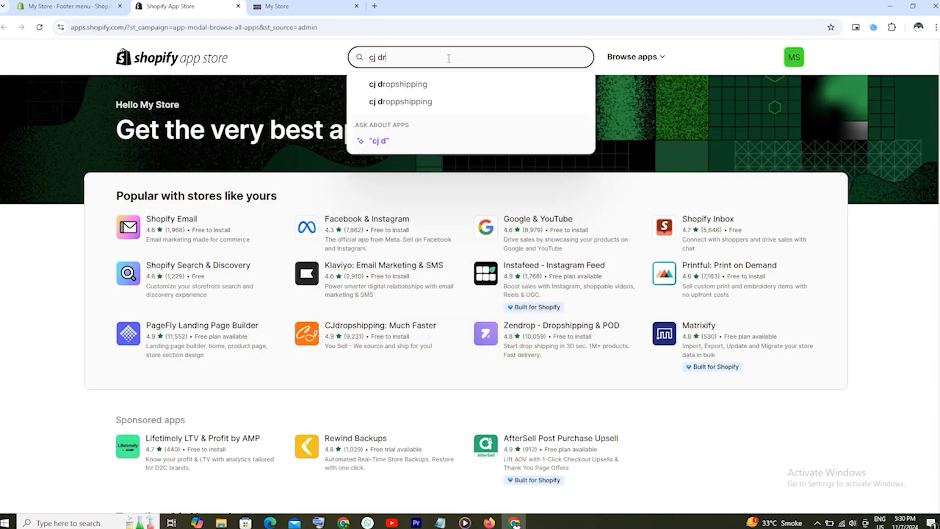
left_click(404, 85)
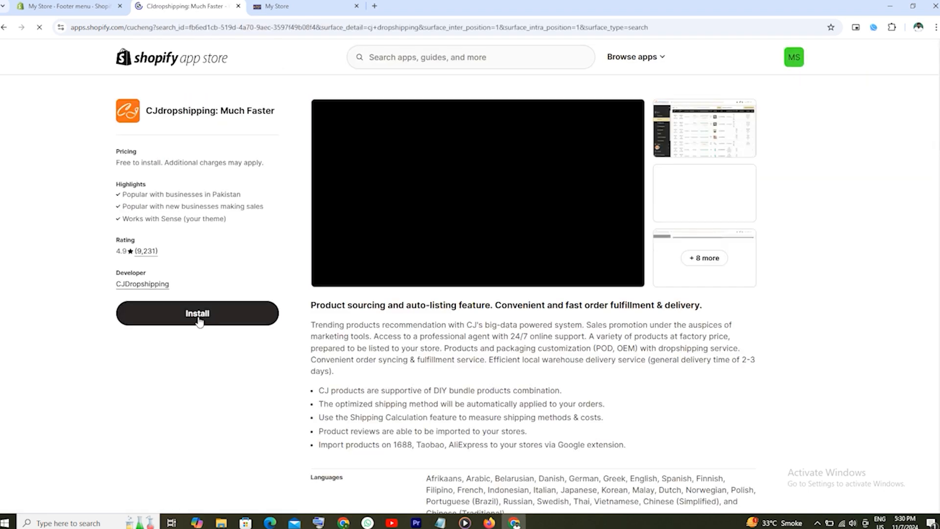
Step: Install the CJdropshipping: Much Faster app on the store and agree to its Store Authorization Agreement
left_click(199, 318)
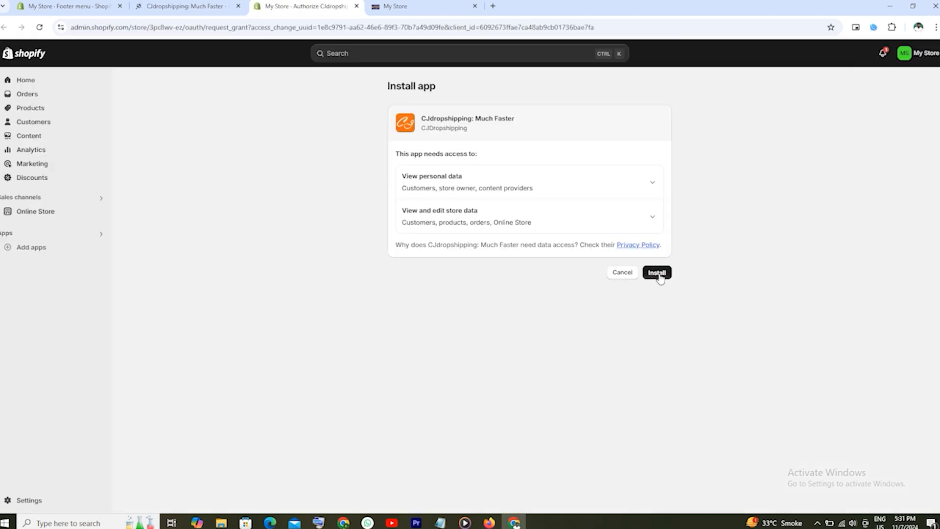
left_click(656, 272)
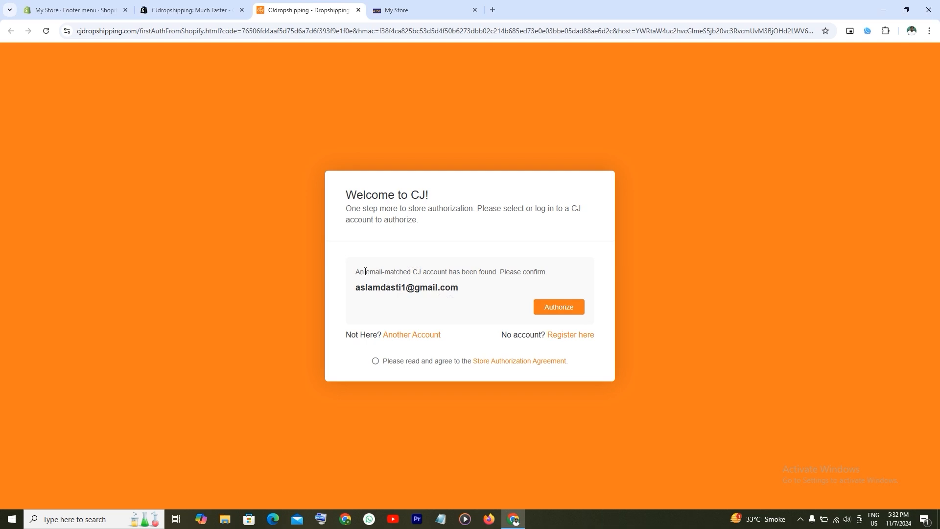
left_click_drag(358, 271, 535, 271)
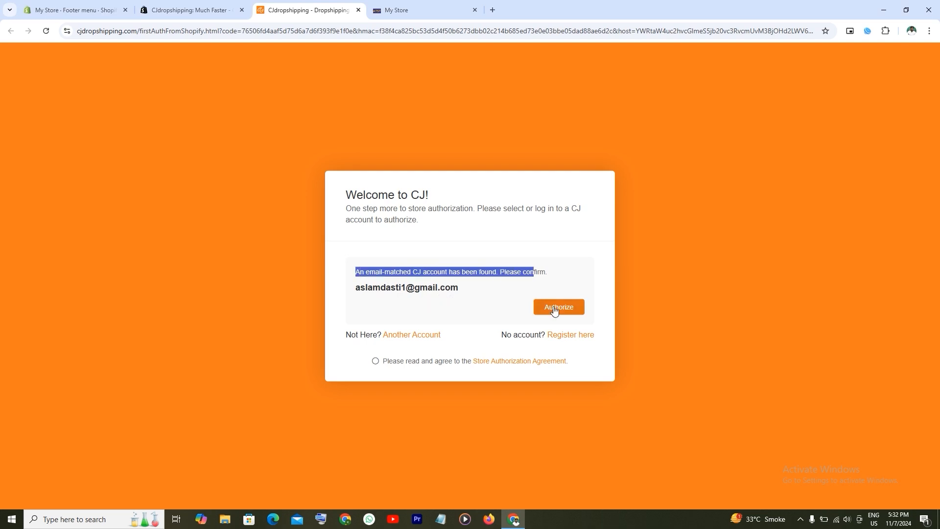
left_click(376, 361)
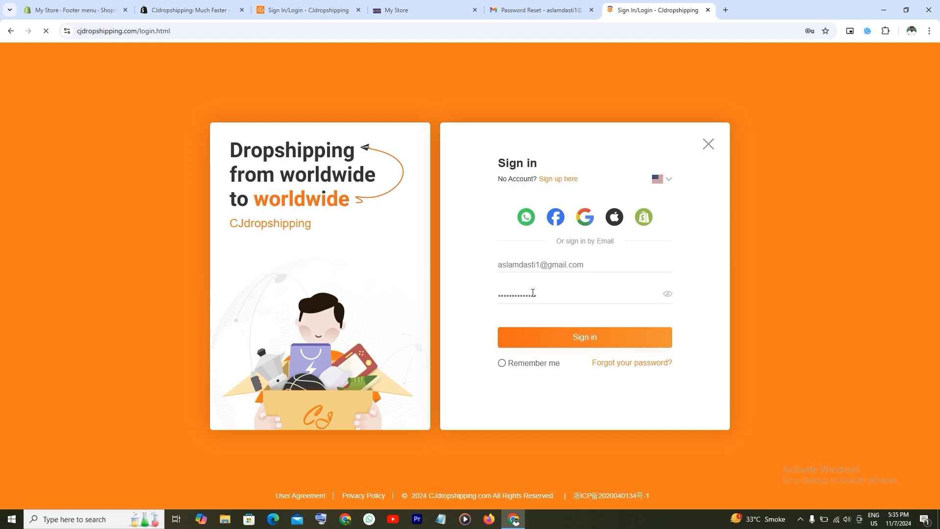
Step: Sign in to the CJdropshipping account and dismiss the welcome assistant over the Trending Products
left_click(587, 344)
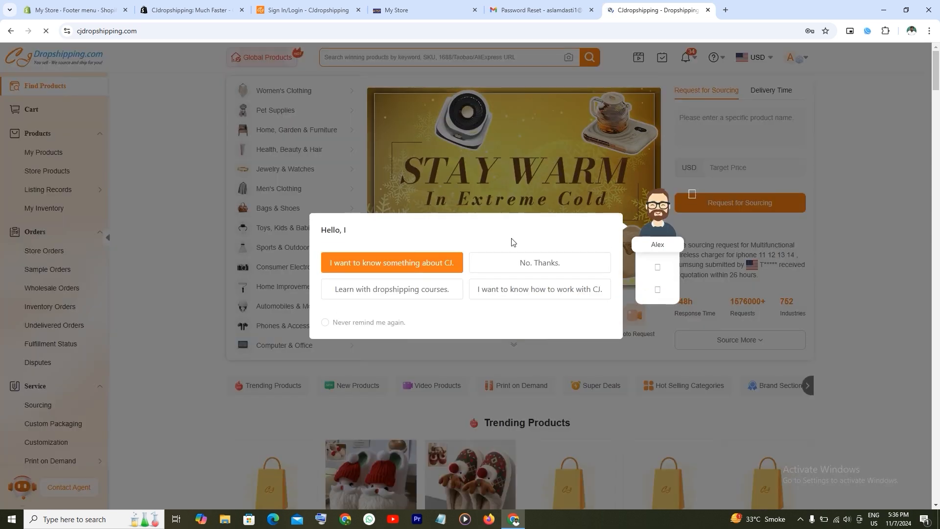
left_click(651, 236)
scroll(579, 229, "down", 5)
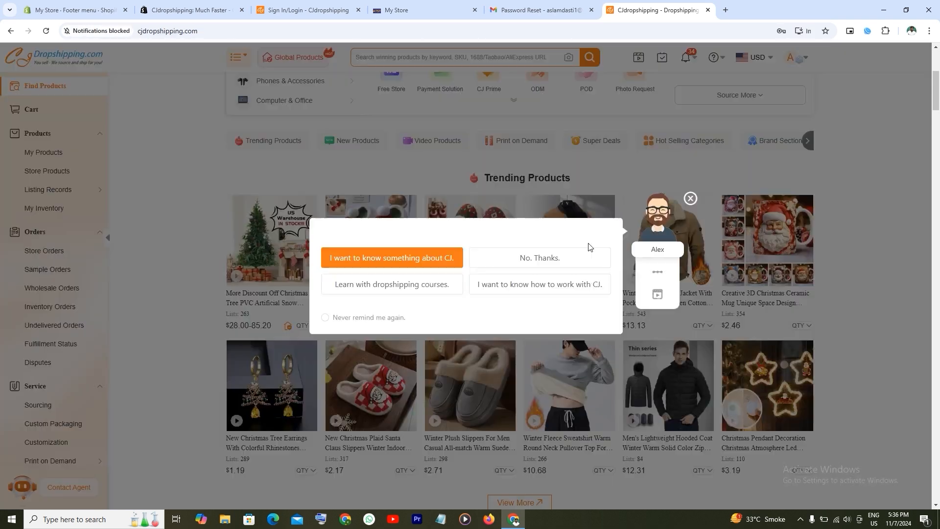
scroll(590, 244, "down", 2)
left_click(690, 193)
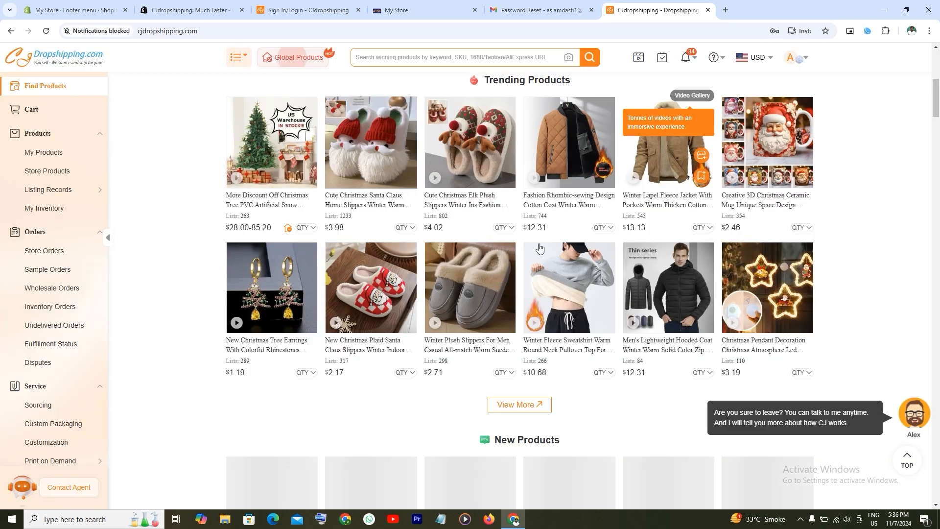
left_click(571, 158)
left_click(647, 17)
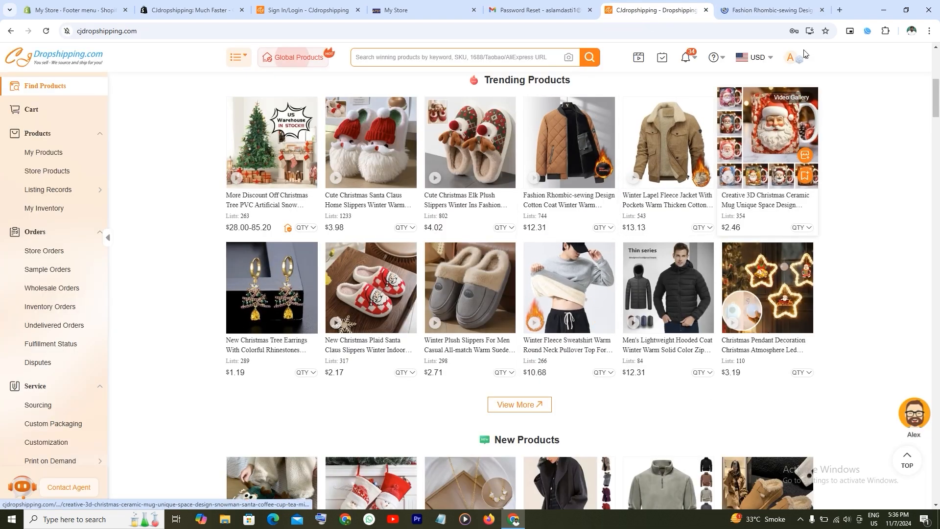
left_click(822, 9)
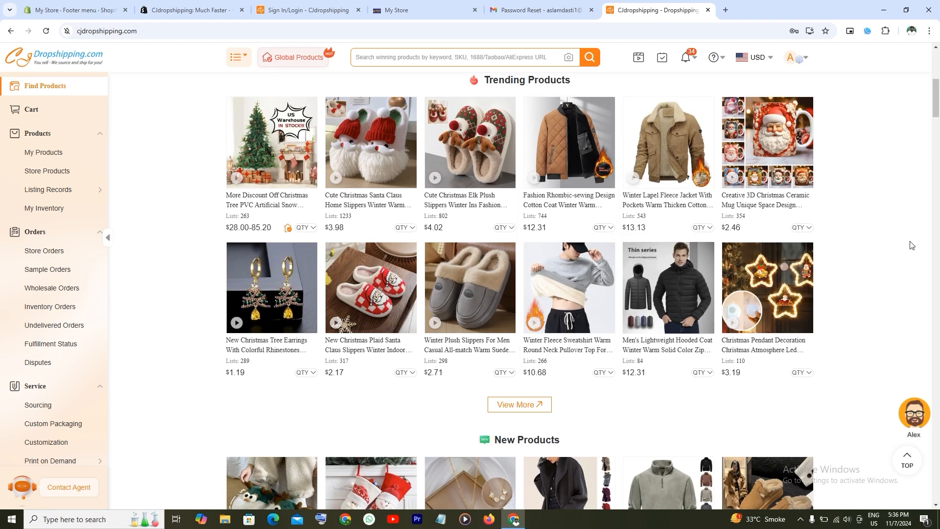
Step: Open the Christmas Pendant Decoration product in its own tab and return to the Trending Products list
left_click(761, 252)
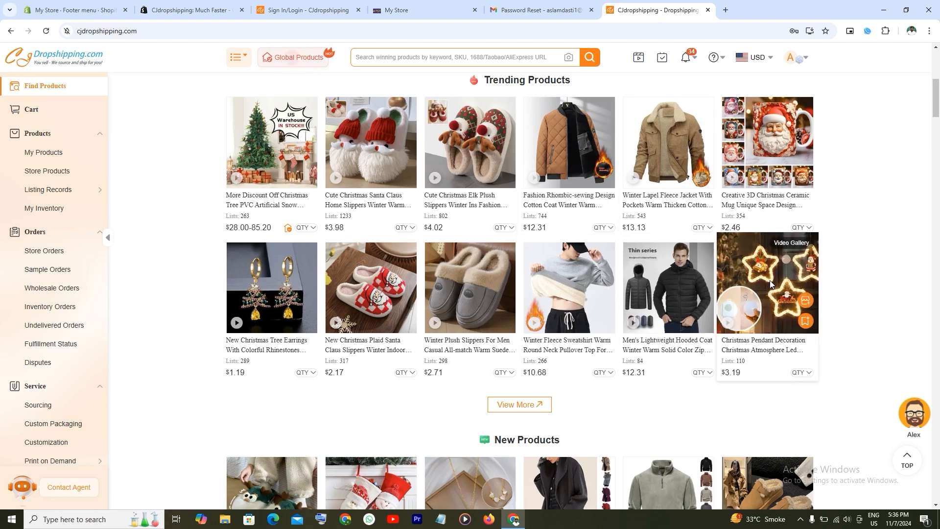
left_click(678, 9)
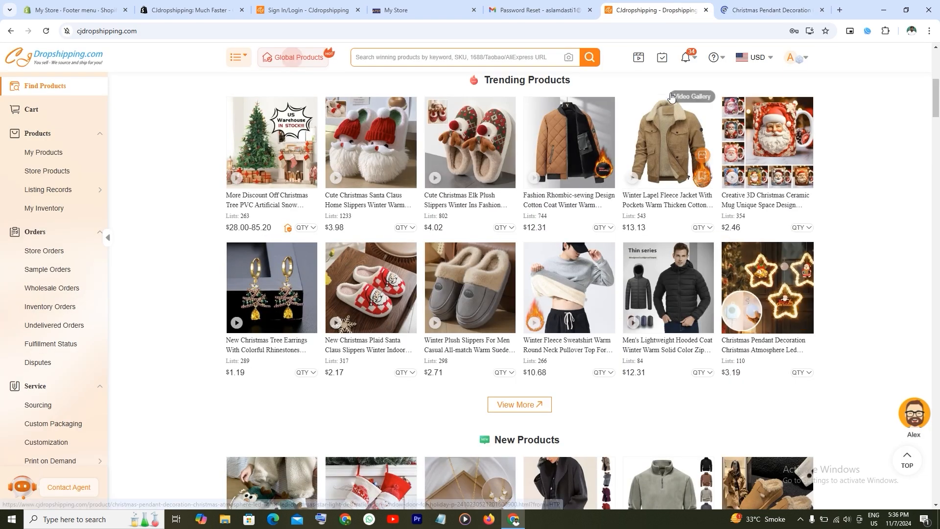
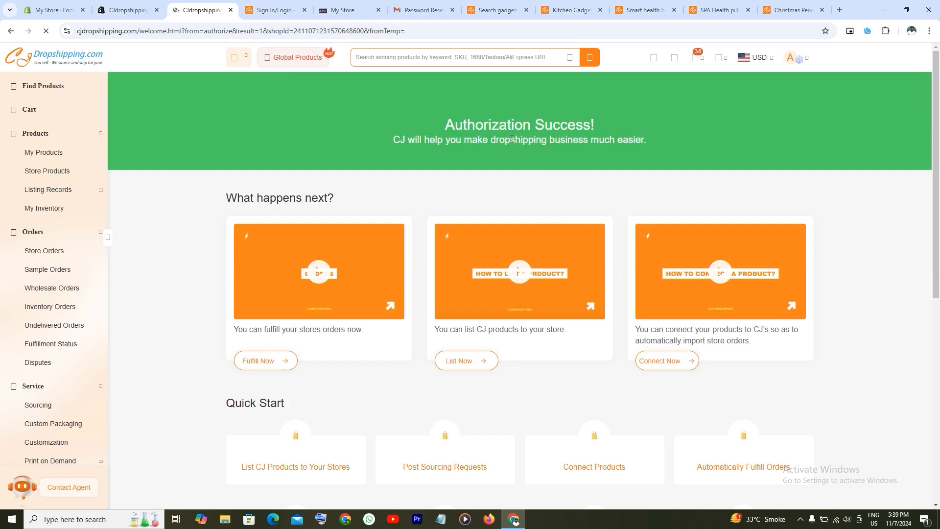
Step: Reload the open CJdropshipping product pages for the Kitchen Gadgets drain stopper, Smart health bracelet and SPA Health pillow
left_click(542, 7)
left_click(44, 36)
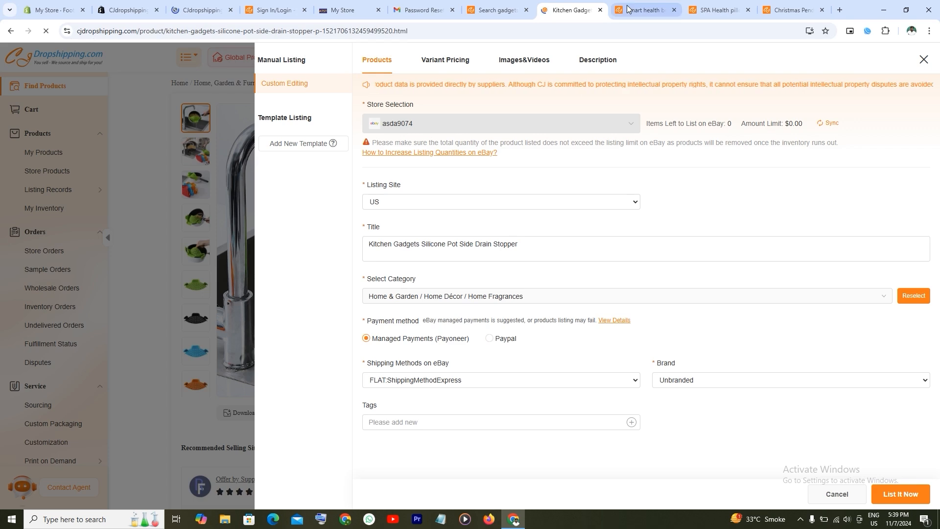
left_click(629, 10)
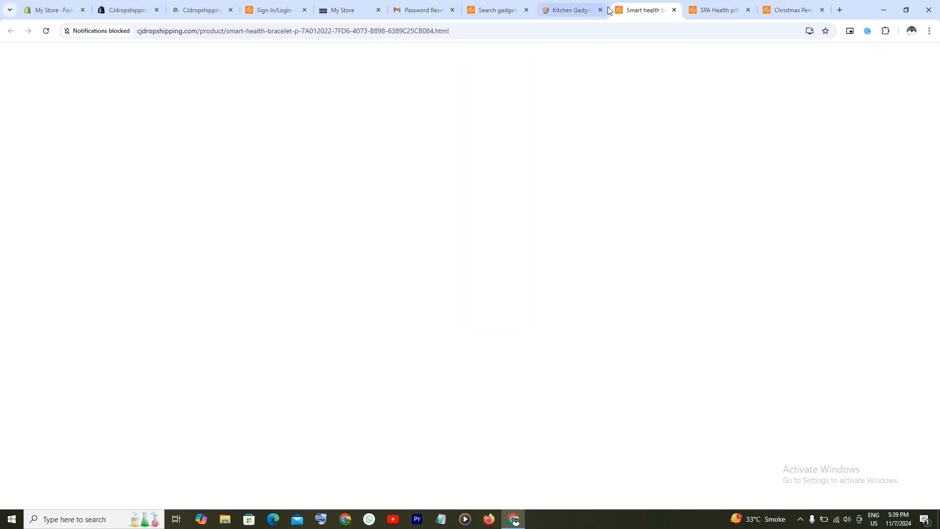
left_click(47, 32)
left_click(723, 9)
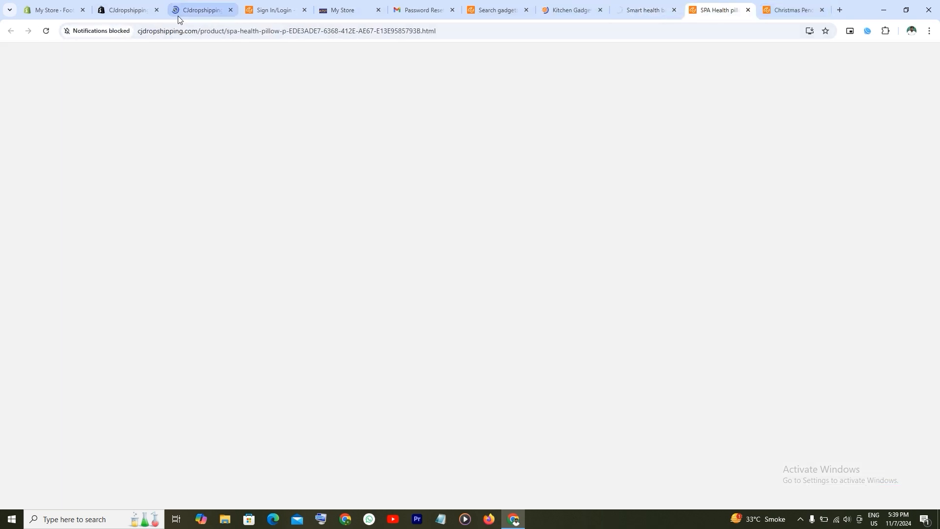
left_click(47, 31)
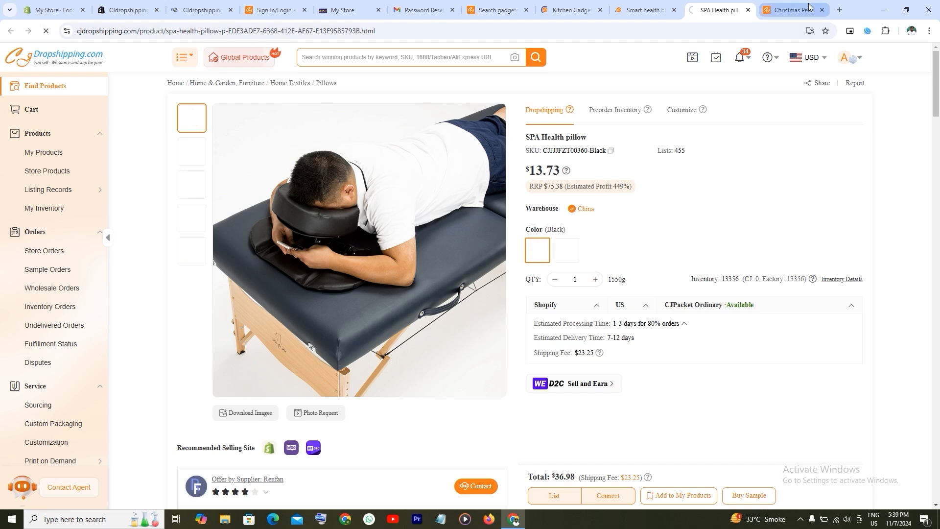
Step: Reload the Christmas pendant decoration product page
left_click(809, 7)
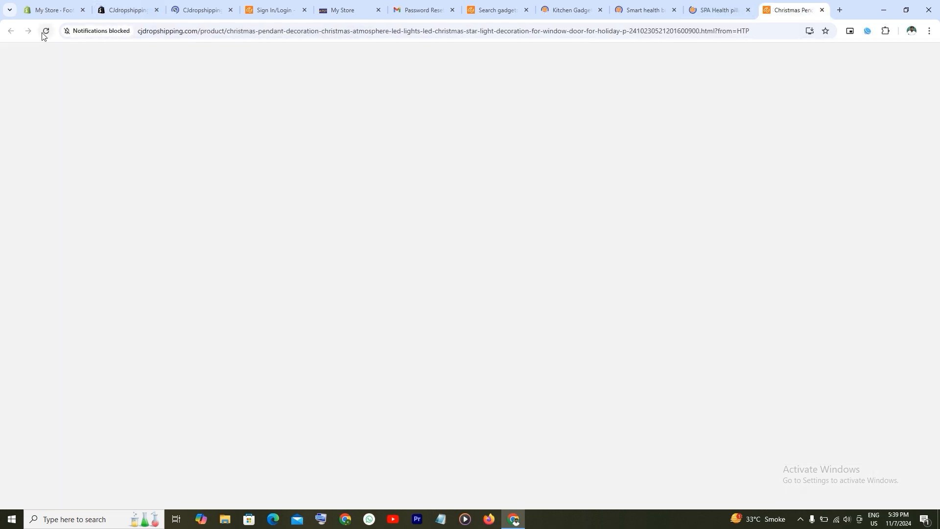
left_click(45, 32)
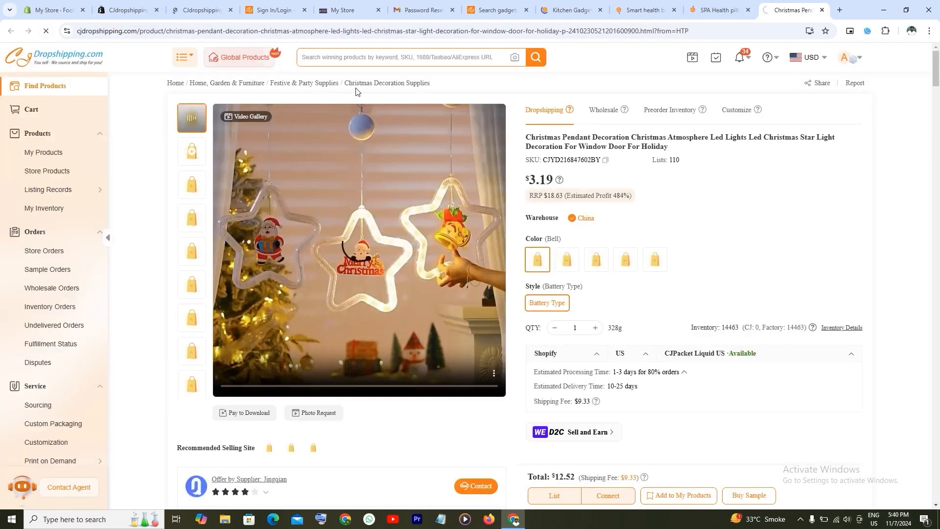
Step: Open the listing form for the Kitchen Gadgets Silicone Pot Side Drain Stopper and select the 3pc8wv-ez Shopify store
left_click(563, 10)
left_click(557, 498)
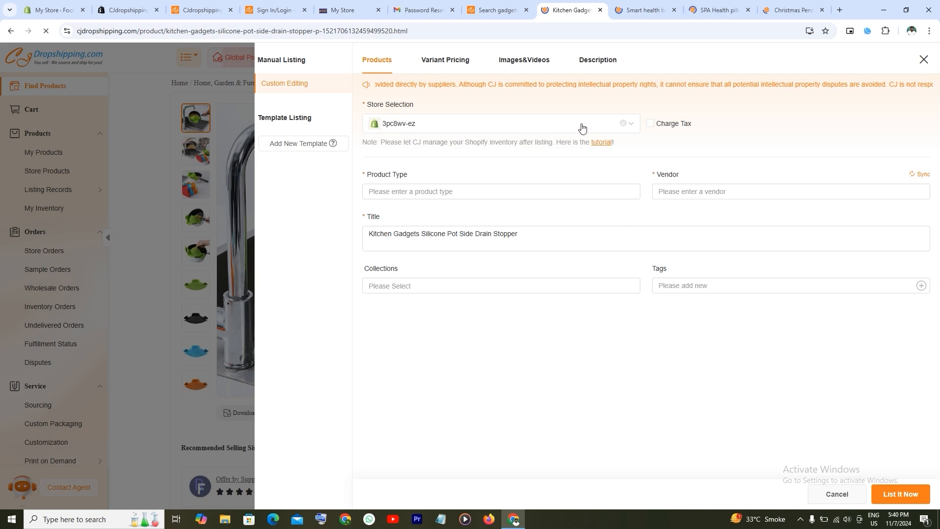
left_click(633, 127)
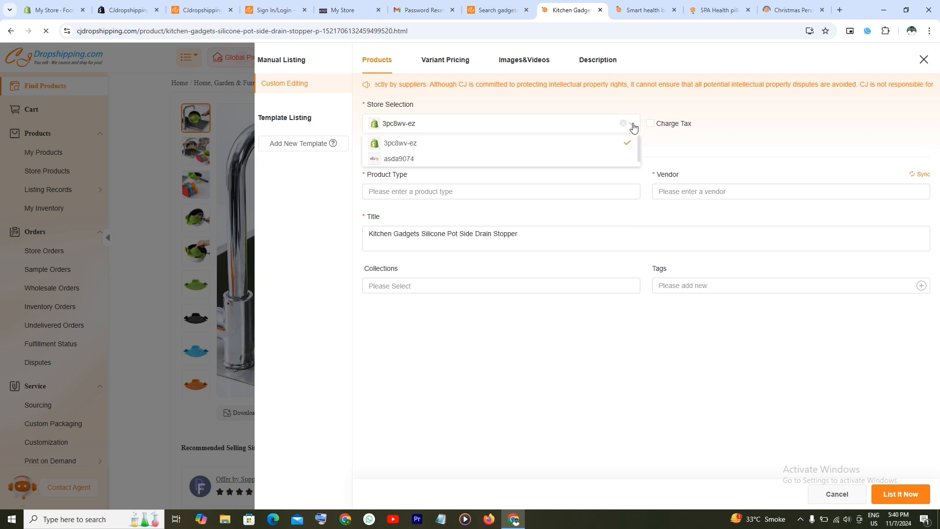
left_click(418, 144)
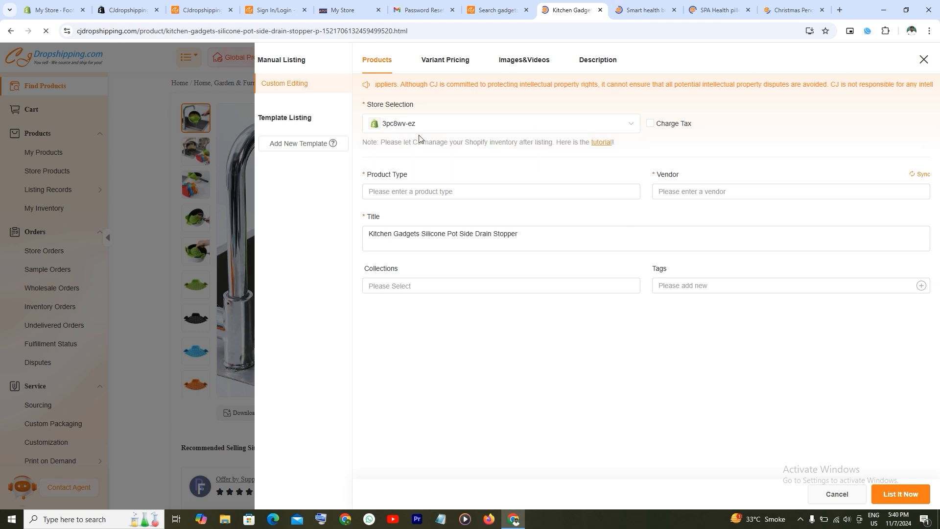
Step: Add "kitchen" as the product type of the drain stopper listing
left_click(444, 192)
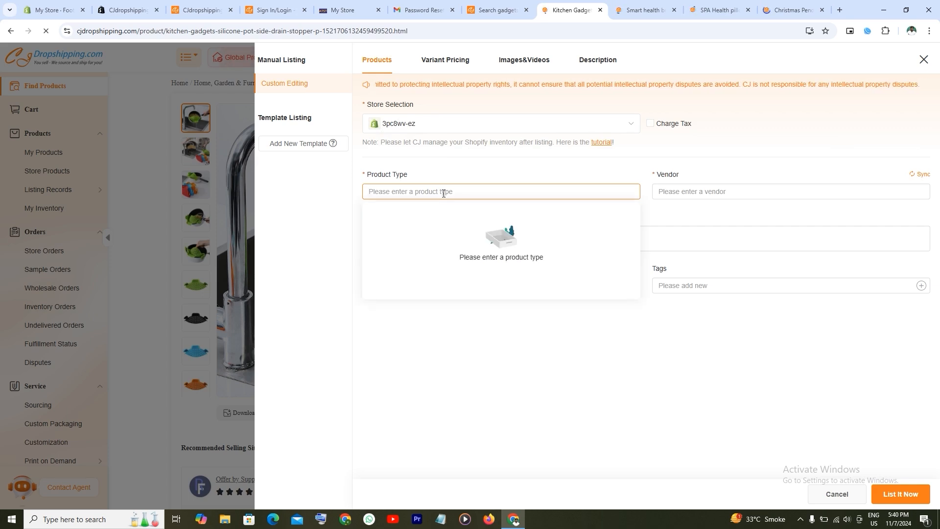
type("kitchen")
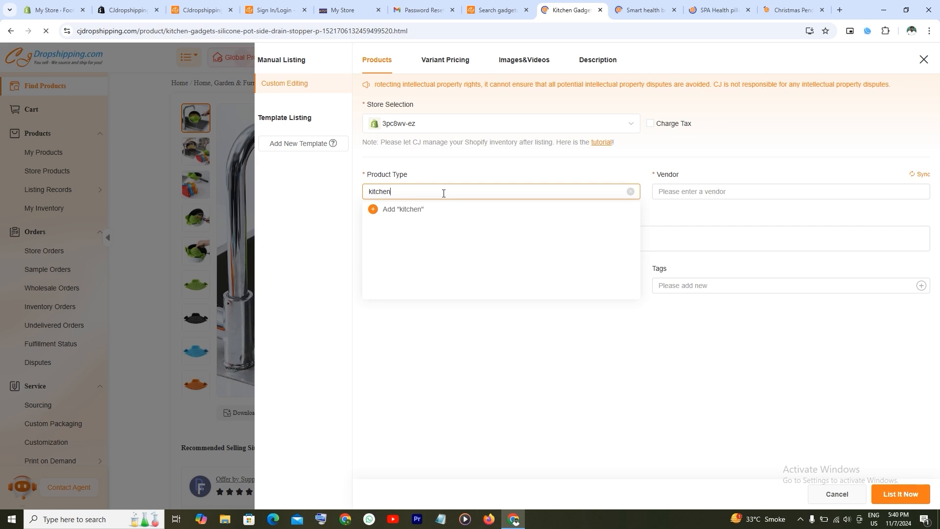
left_click(397, 209)
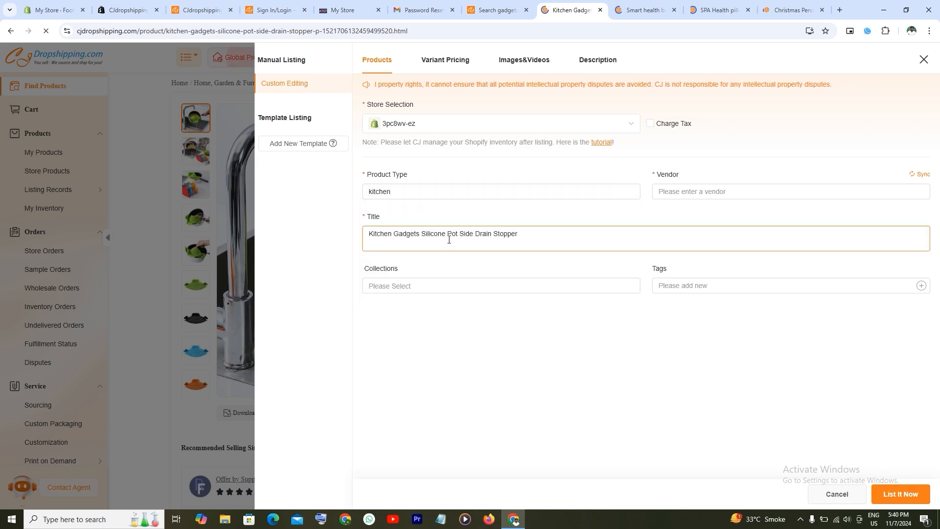
Step: Assign the drain stopper listing to the Smart Gadgets collection
left_click(437, 293)
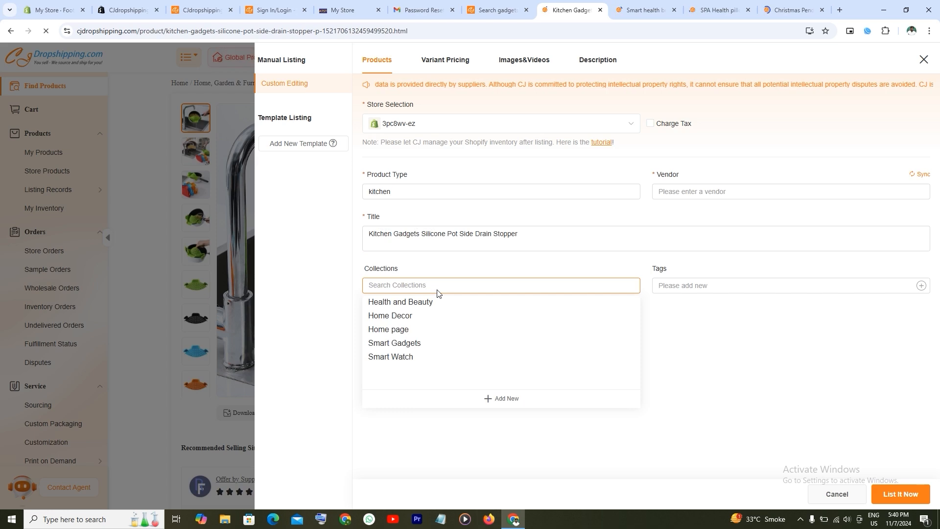
left_click(405, 320)
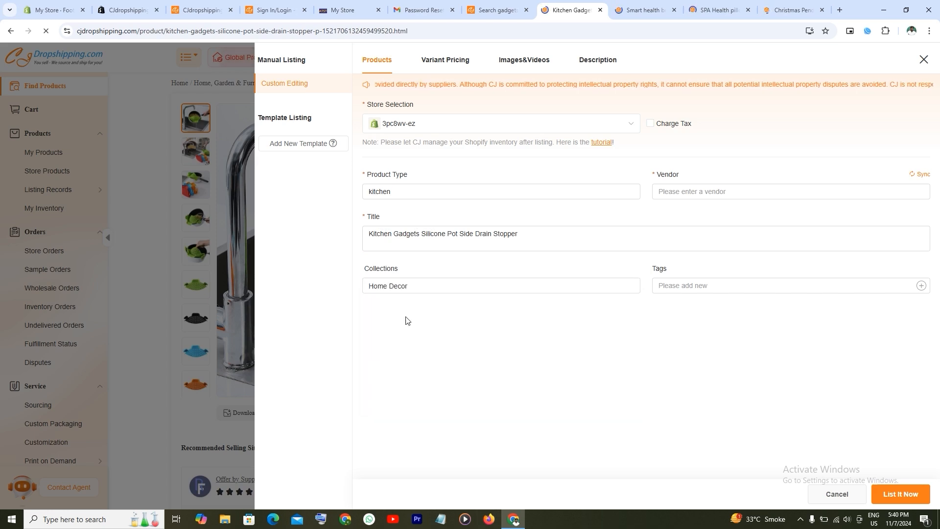
left_click(439, 291)
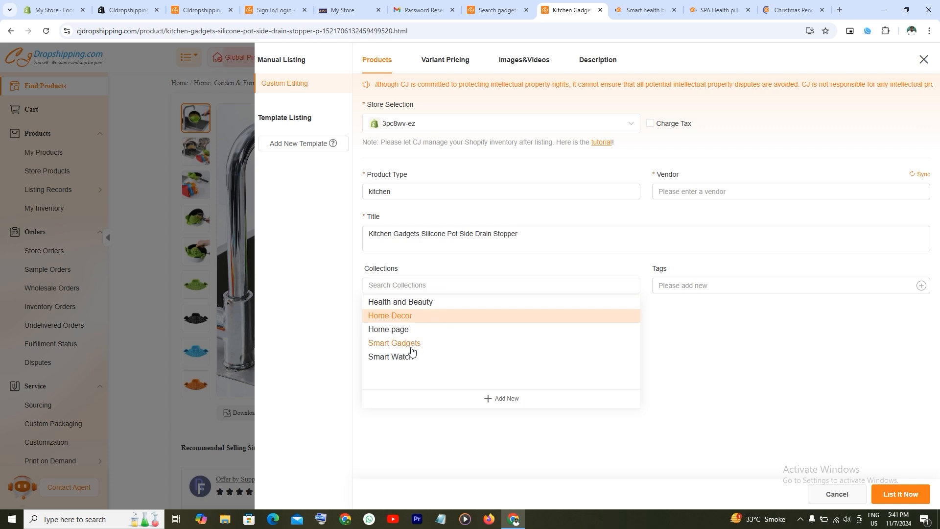
left_click(477, 343)
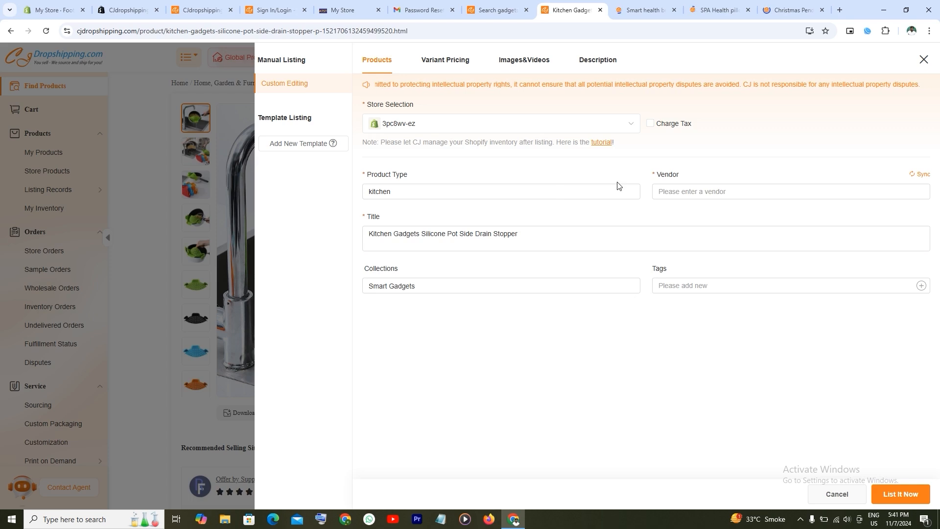
Step: Add "Self" as the vendor of the drain stopper listing
left_click(678, 189)
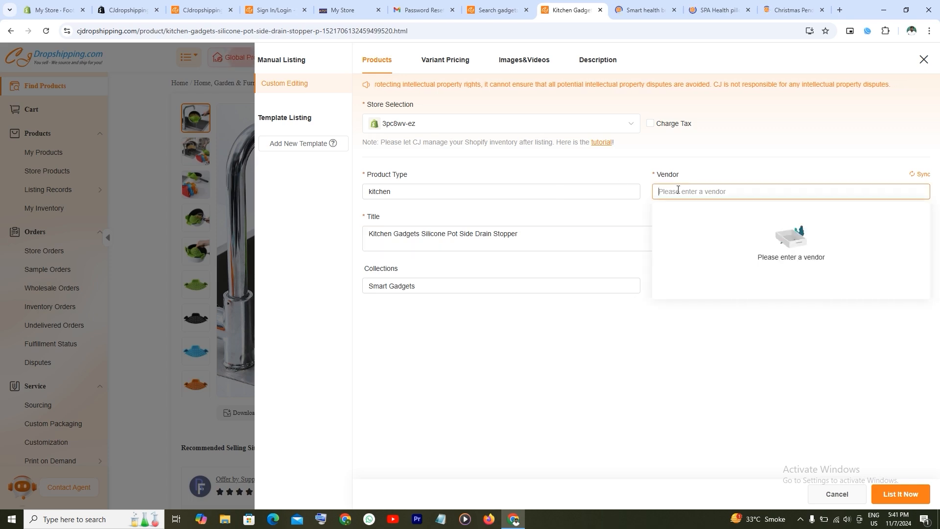
type("Self")
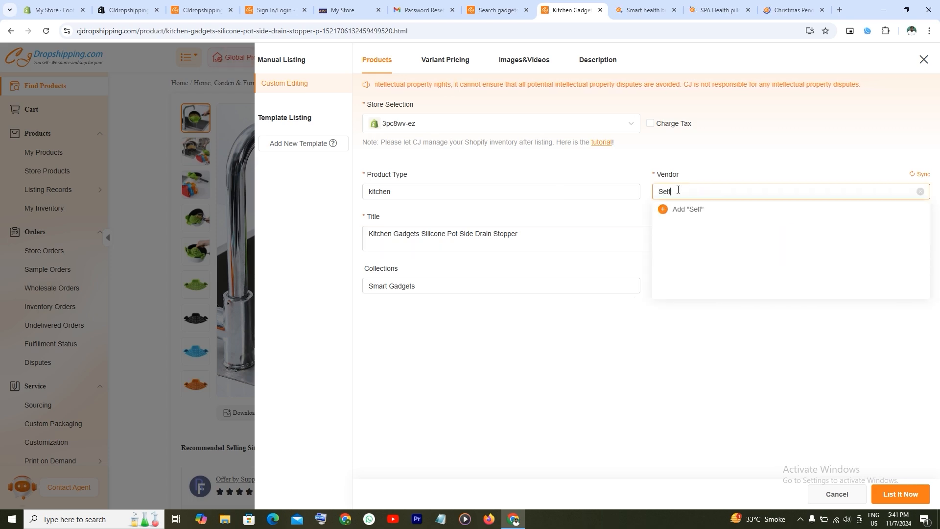
left_click(693, 211)
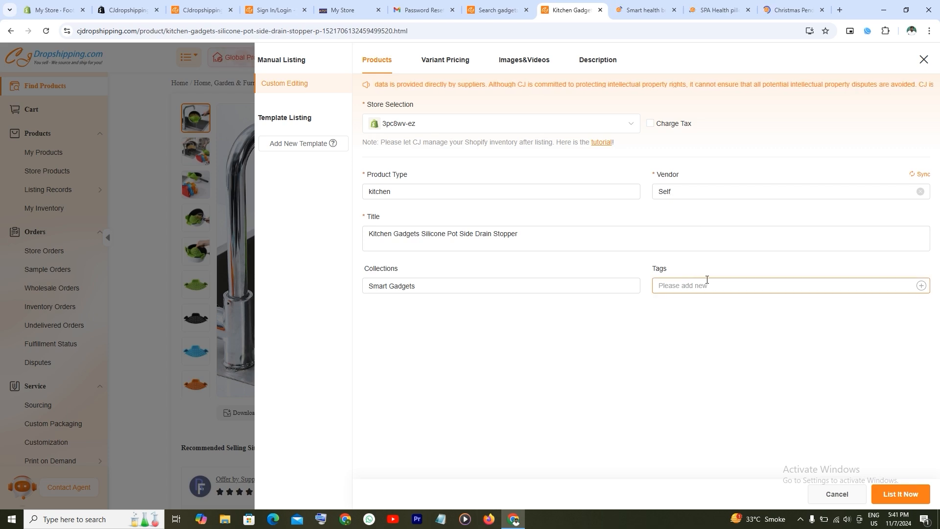
Step: Open the listing's variant pricing and check the total dropshipping price of the Black variant
left_click(446, 60)
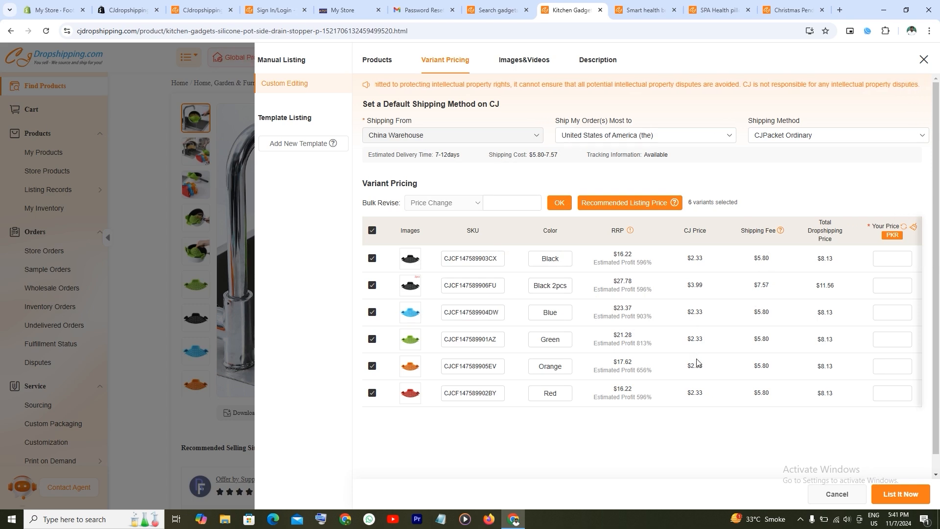
left_click(892, 260)
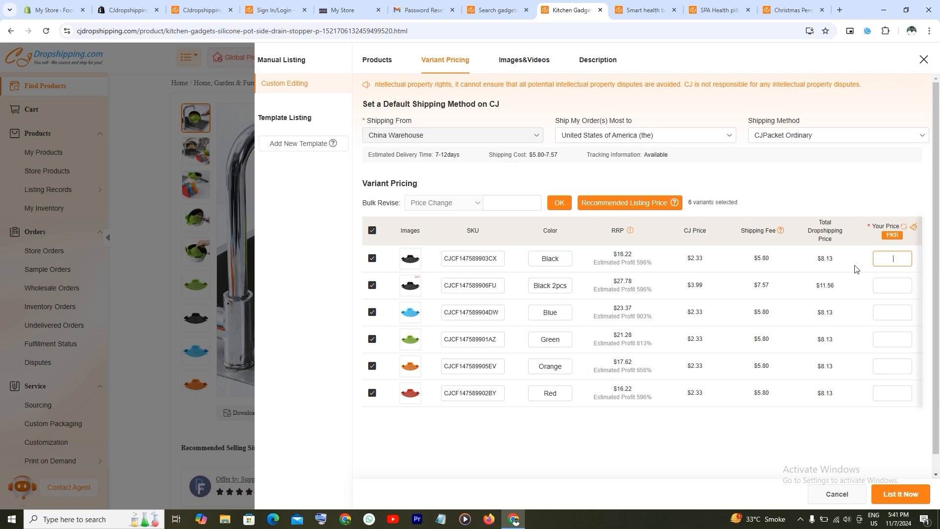
left_click_drag(832, 259, 819, 264)
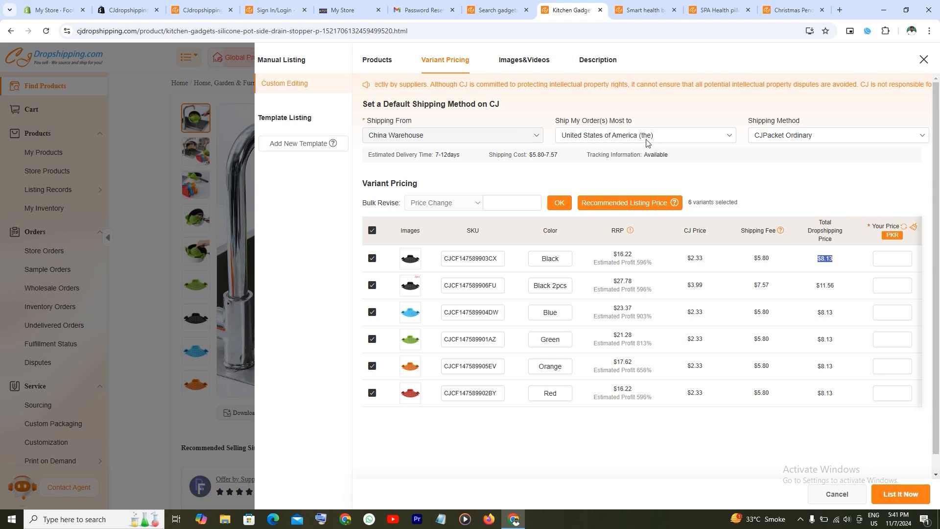
Step: Try Pakistan as the default shipping destination and look through the other available countries
left_click(656, 141)
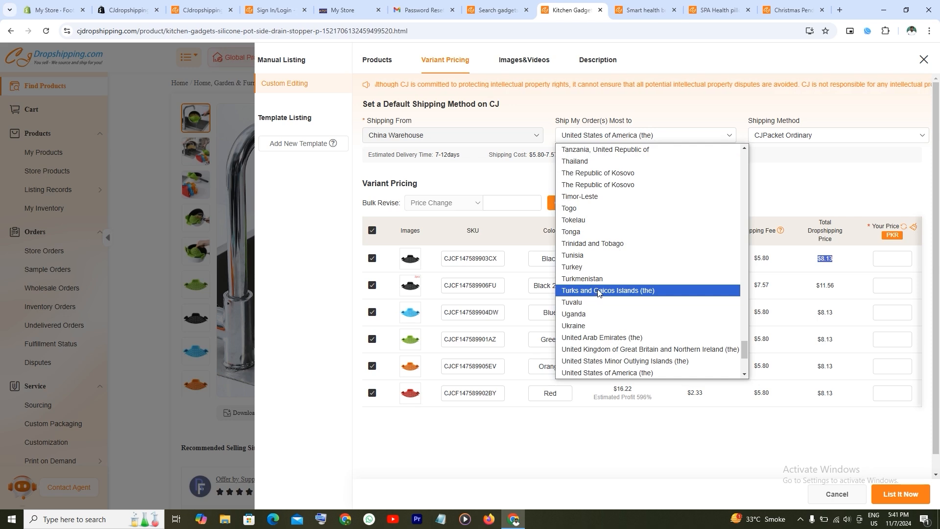
key("p")
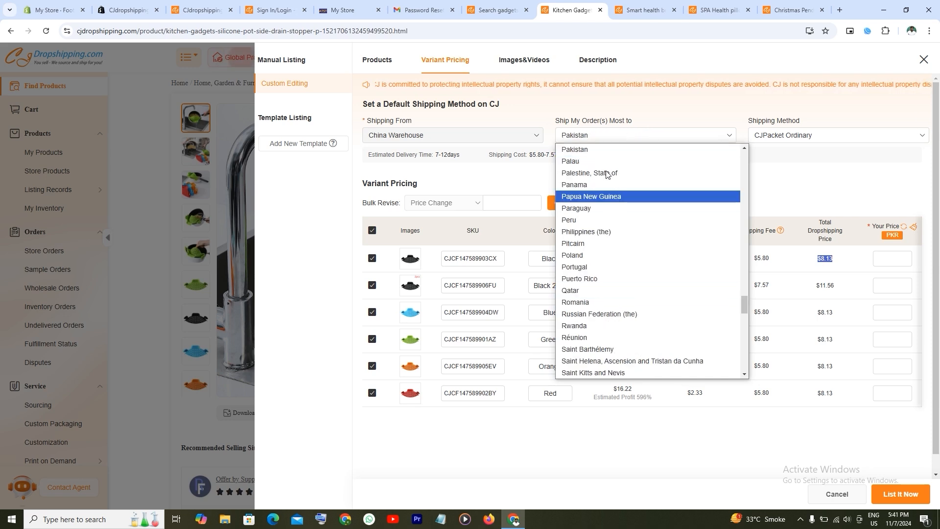
left_click(597, 149)
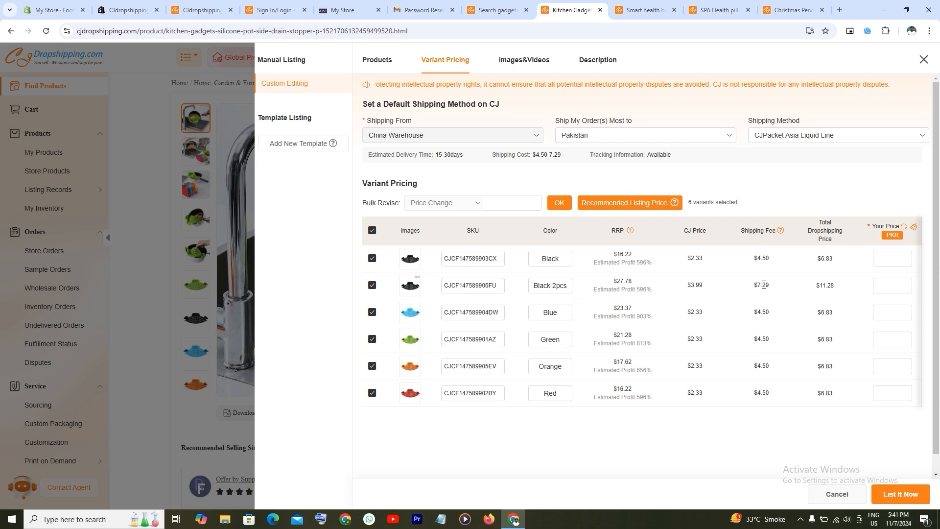
left_click(675, 141)
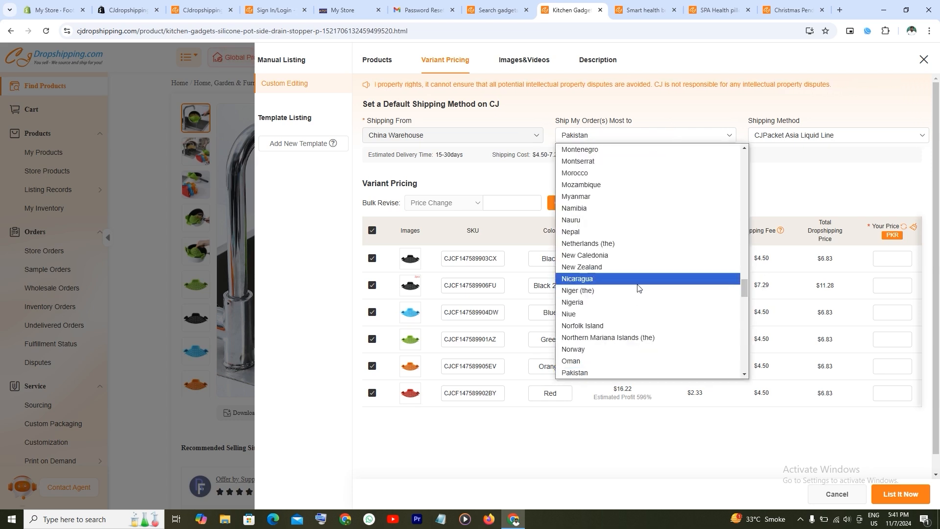
scroll(636, 288, "up", 10)
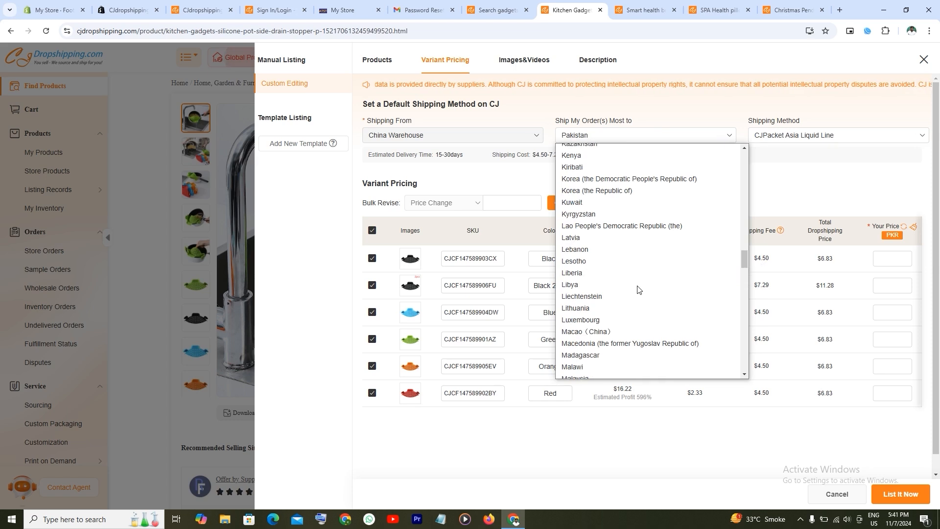
scroll(638, 289, "up", 15)
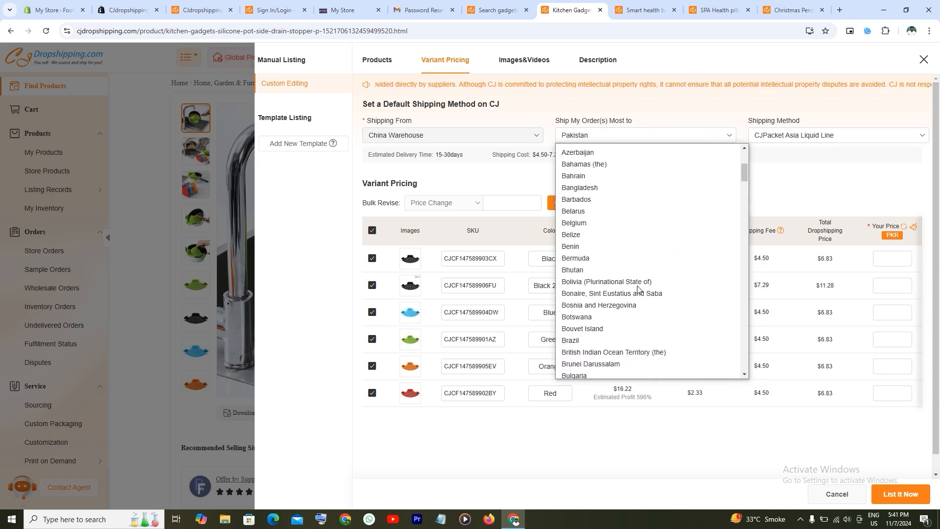
scroll(637, 290, "up", 2)
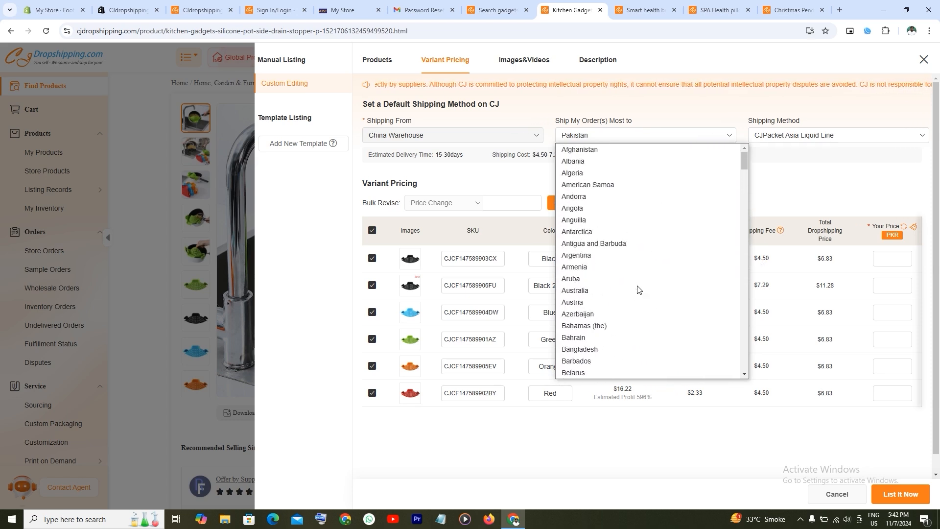
left_click(639, 136)
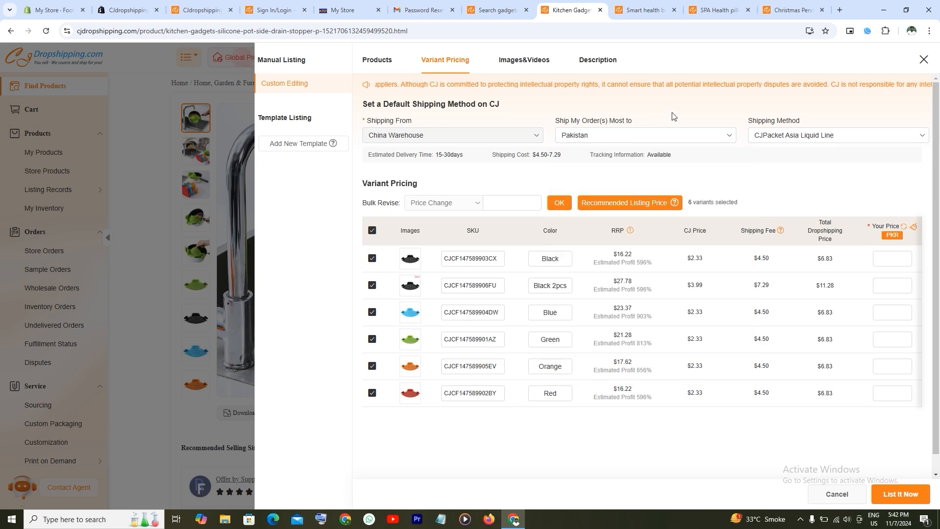
Step: Set the default shipping destination to United Arab Emirates
left_click(636, 140)
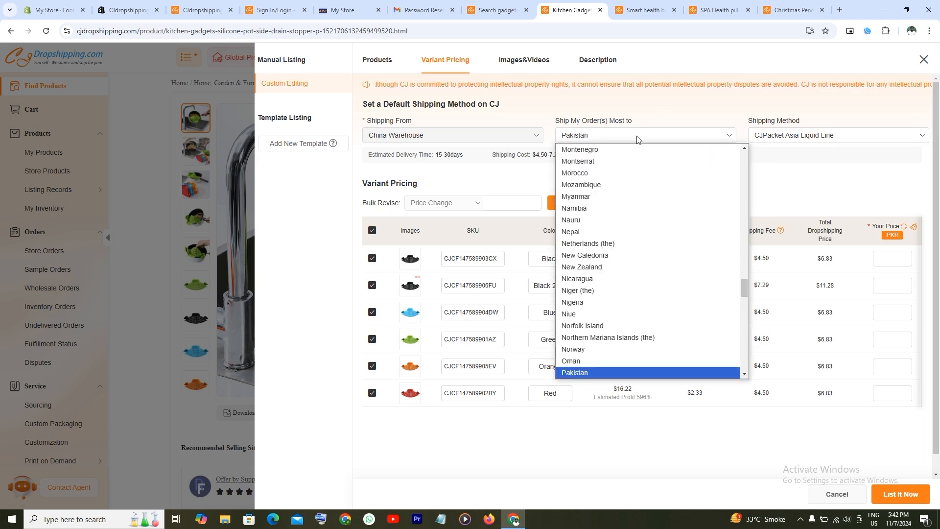
type("u")
key("u")
key("u")
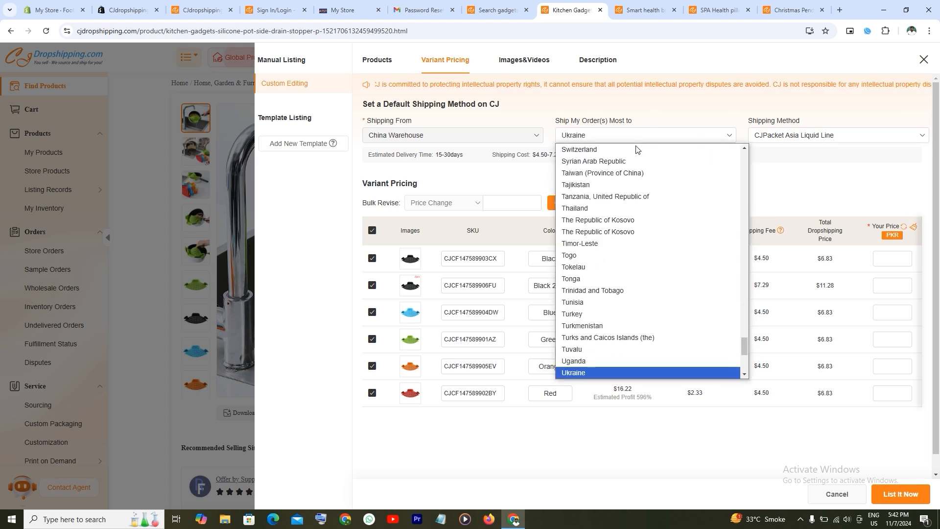
key("u")
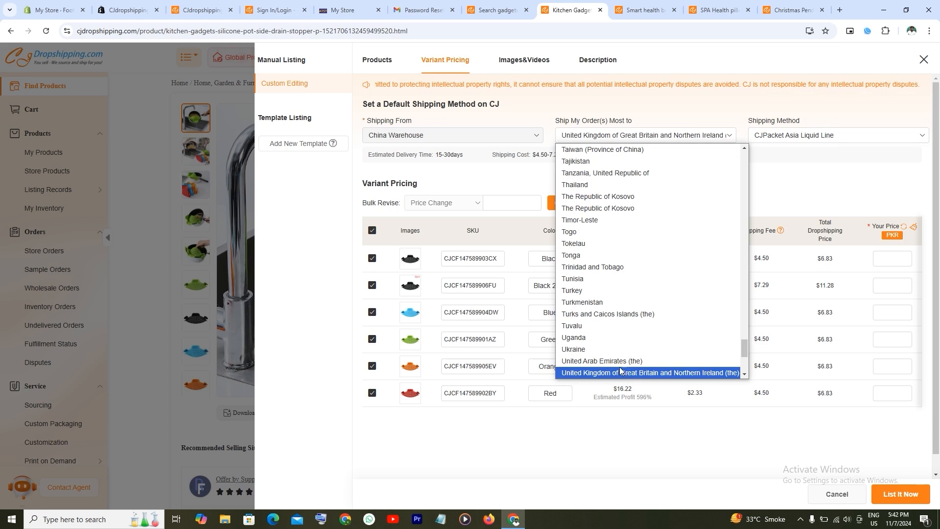
left_click(618, 368)
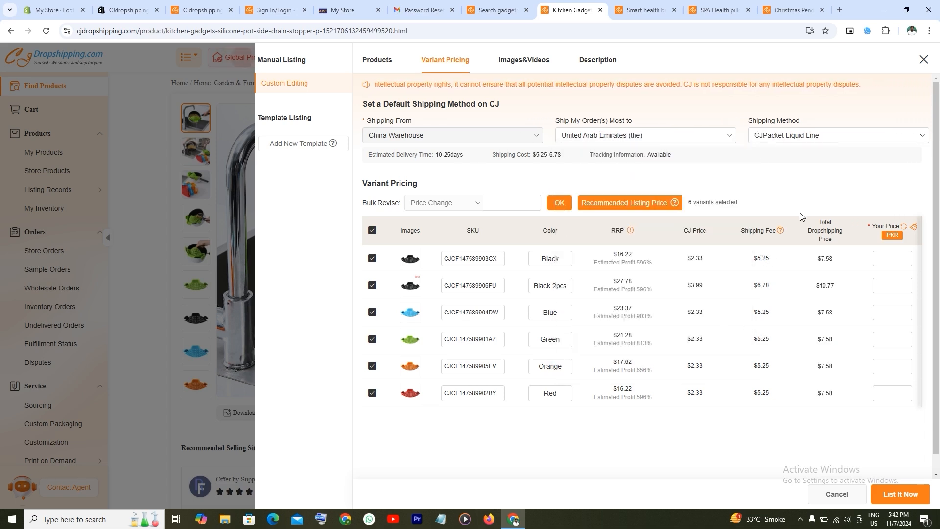
Step: Examine the shipping methods offered for the United Arab Emirates and the Black variant's total dropshipping price
left_click(836, 137)
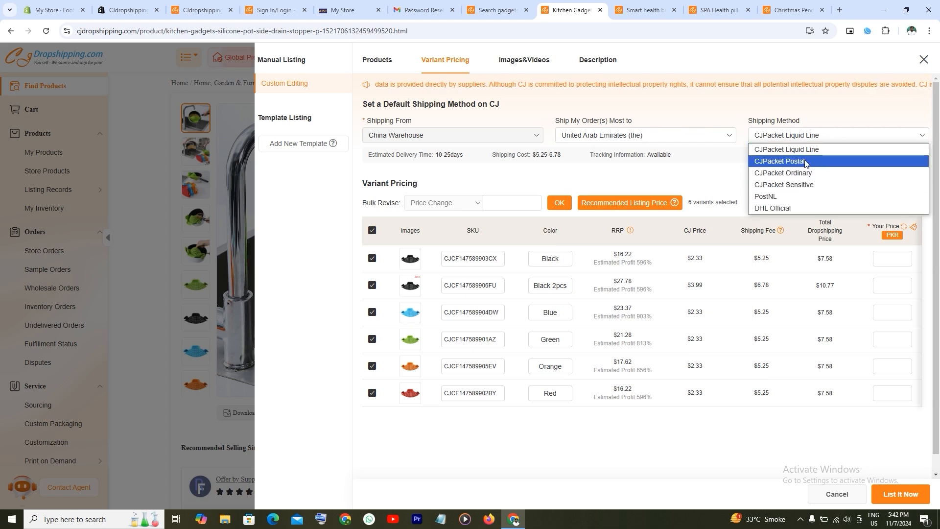
left_click(729, 114)
left_click(889, 257)
left_click_drag(834, 261, 824, 259)
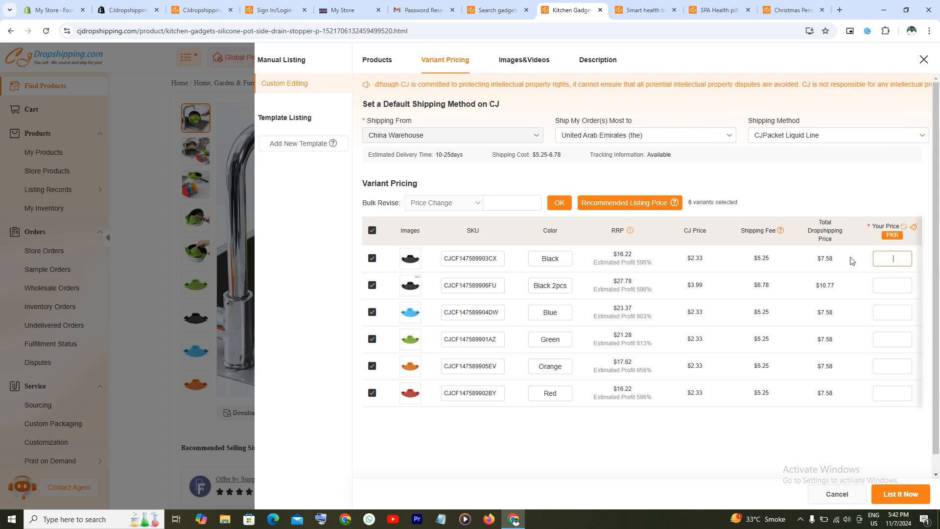
left_click_drag(822, 259, 894, 257)
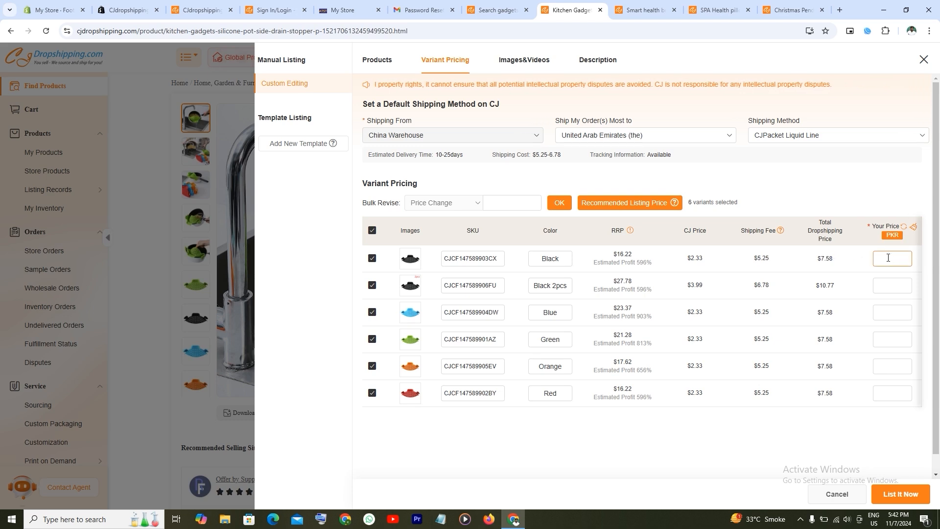
left_click_drag(835, 260, 821, 258)
left_click(849, 274)
Step: Apply the recommended listing price to all six drain stopper variants and submit the product for listing
left_click(618, 205)
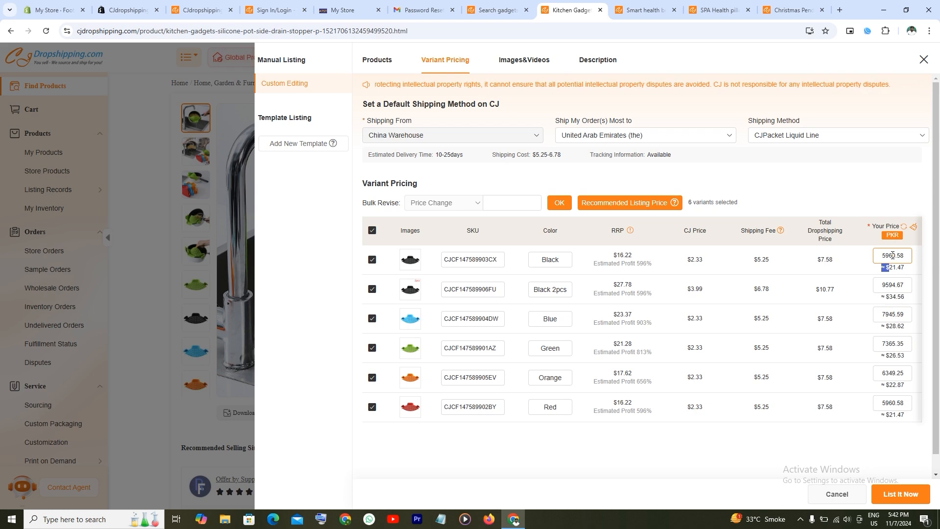
left_click(900, 494)
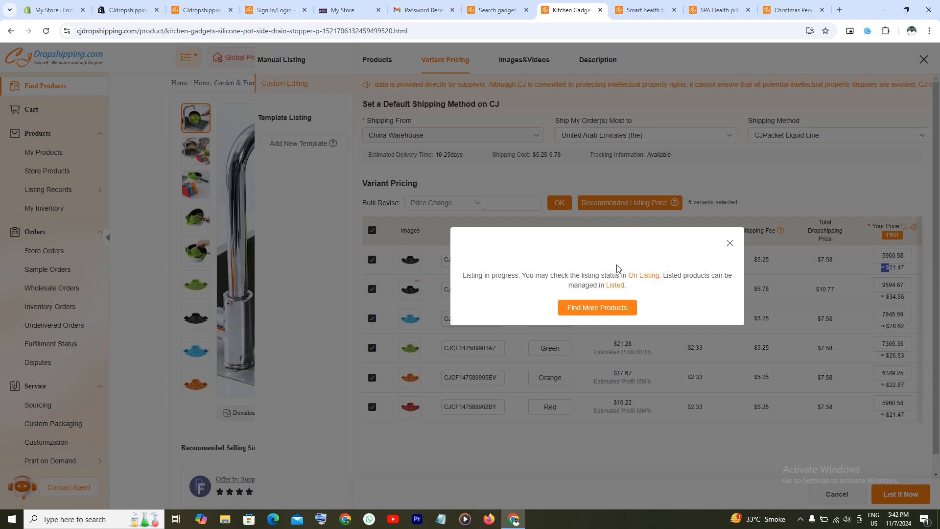
Step: Start listing the Smart health bracelet, adding the product type "smartswatch" and assigning it to the Smart Watch collection
left_click(649, 6)
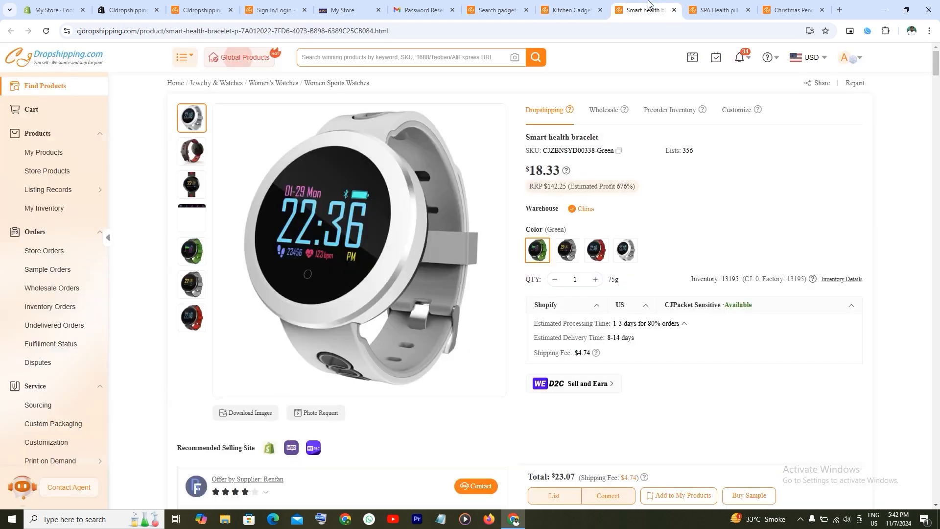
left_click(555, 495)
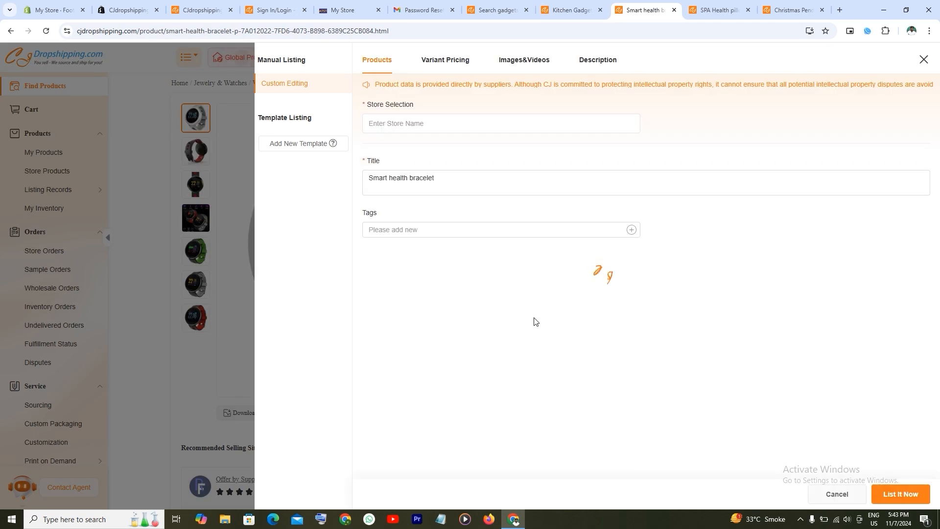
left_click(416, 198)
left_click(425, 193)
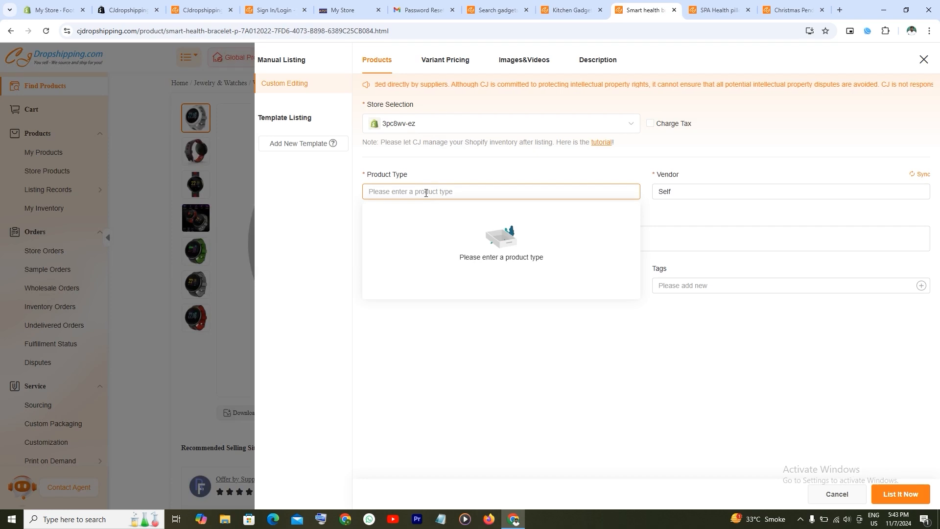
type("smartsw")
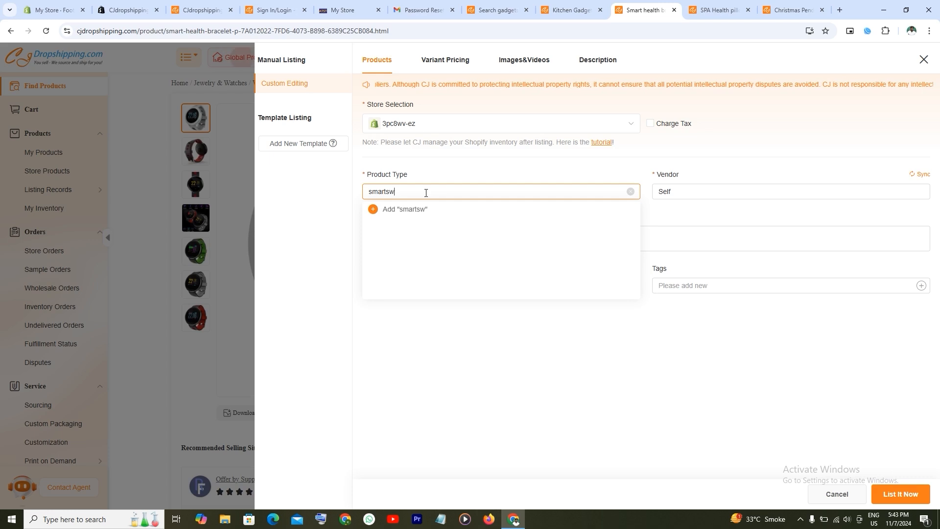
type("watch")
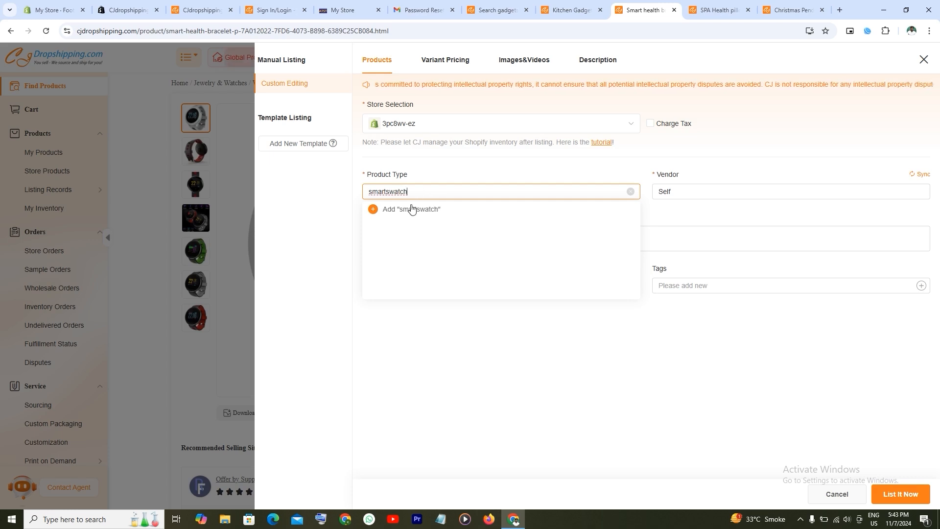
left_click(411, 209)
left_click(429, 283)
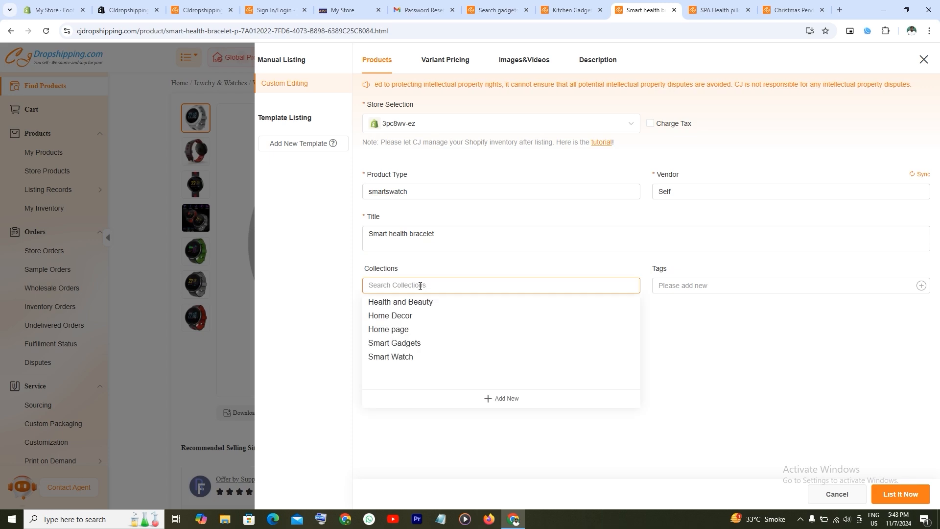
left_click(413, 355)
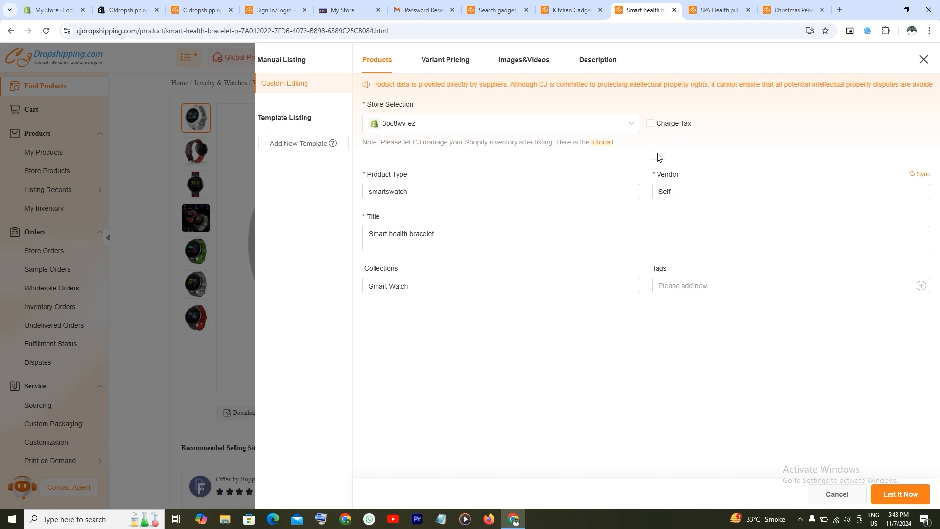
Step: Apply the recommended listing price to all four bracelet variants and submit the product for listing
left_click(439, 64)
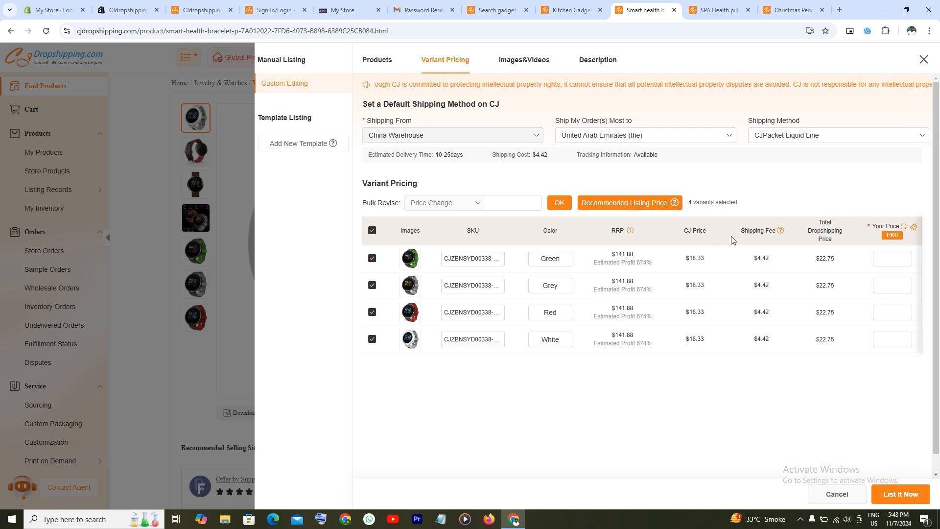
left_click(608, 209)
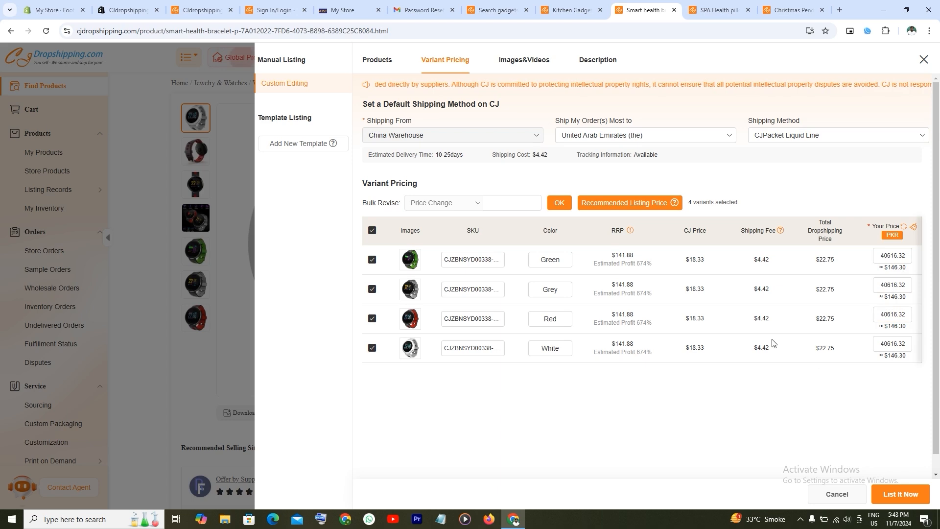
left_click_drag(641, 263, 637, 265)
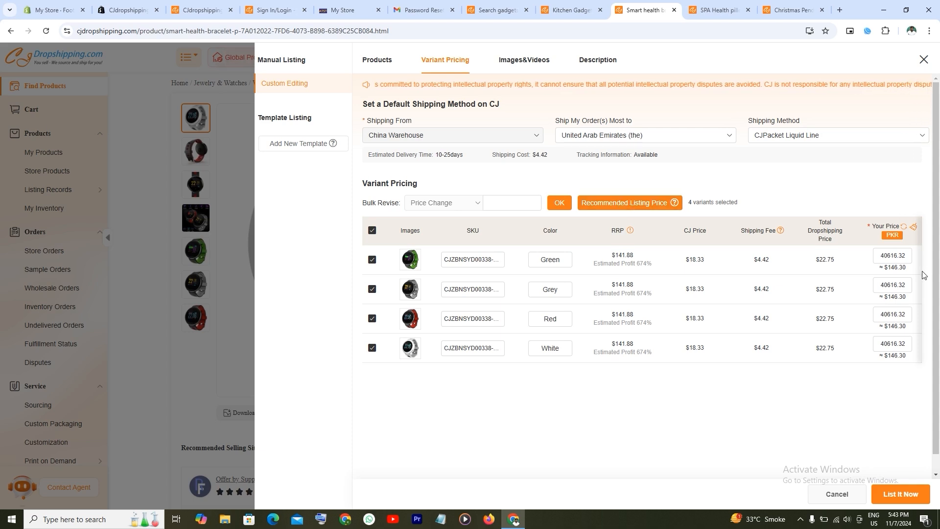
left_click(899, 494)
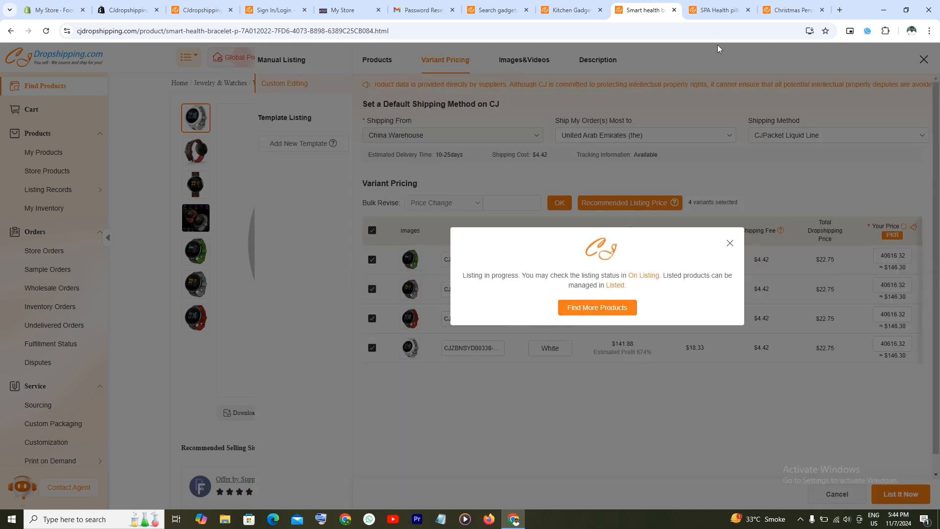
Step: Start listing the SPA Health pillow and assign it to the Health and Beauty collection
left_click(717, 2)
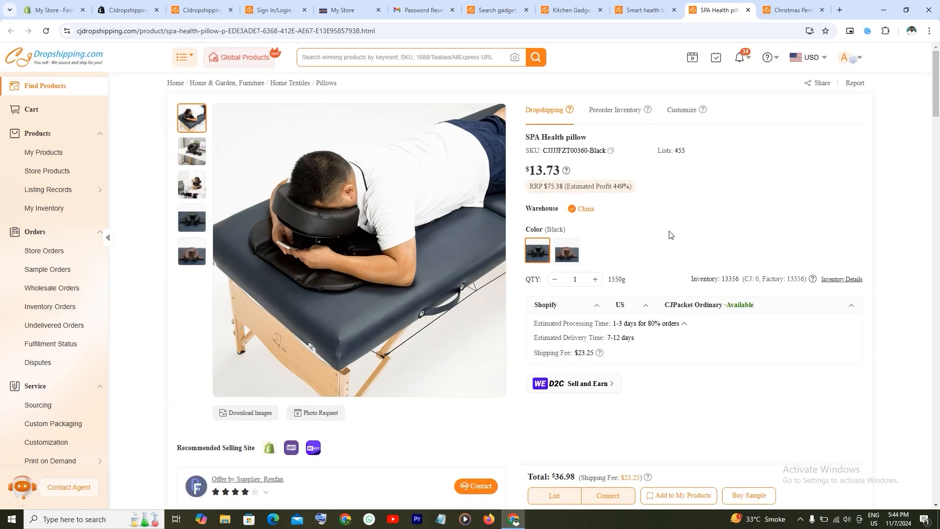
left_click(551, 496)
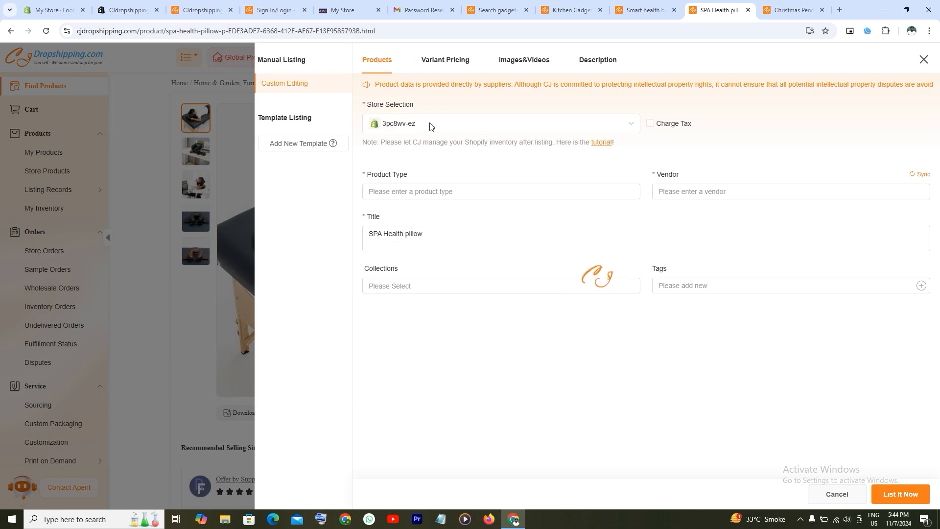
left_click(494, 230)
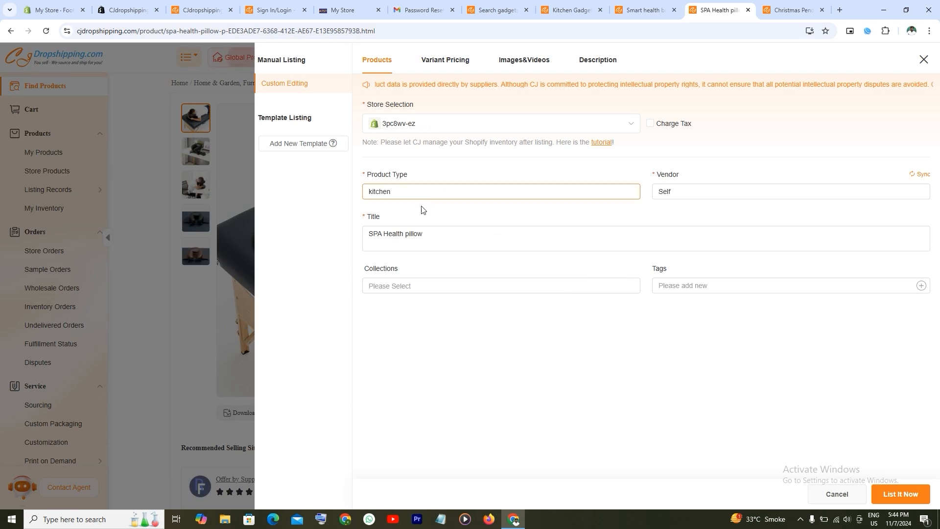
left_click(429, 285)
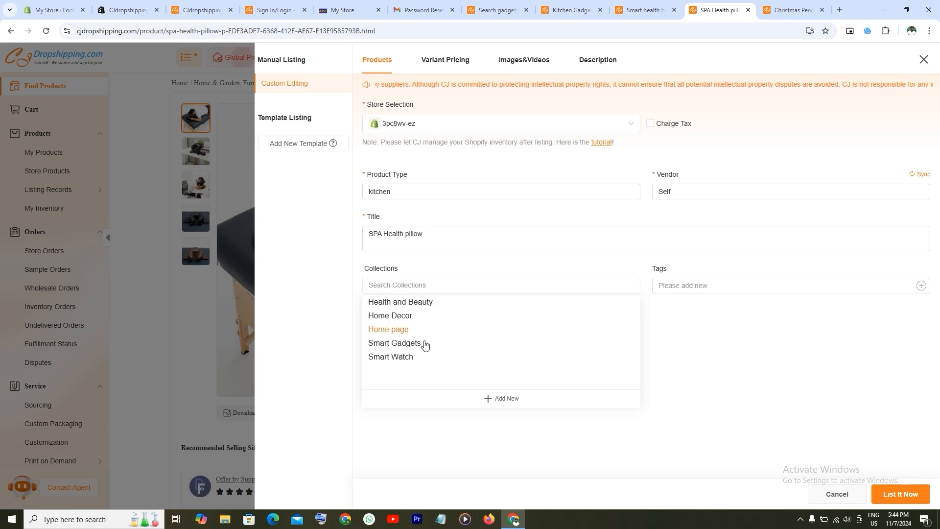
left_click(411, 302)
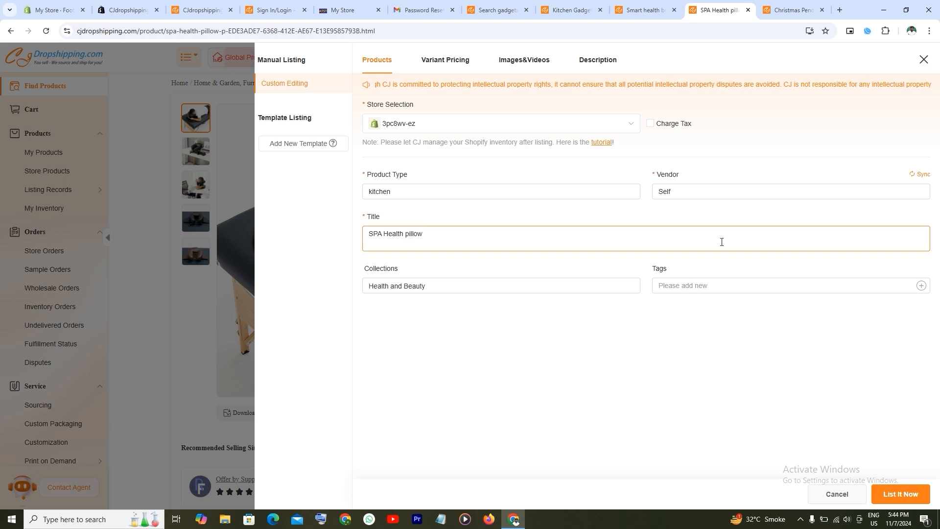
Step: Apply the recommended listing price to the Black and Coffee pillow variants and submit the product for listing
left_click(443, 59)
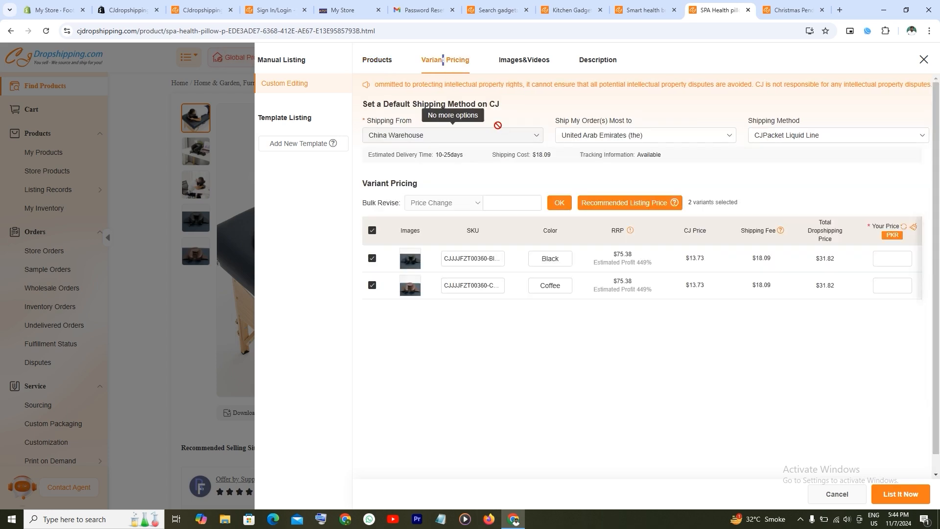
left_click(623, 204)
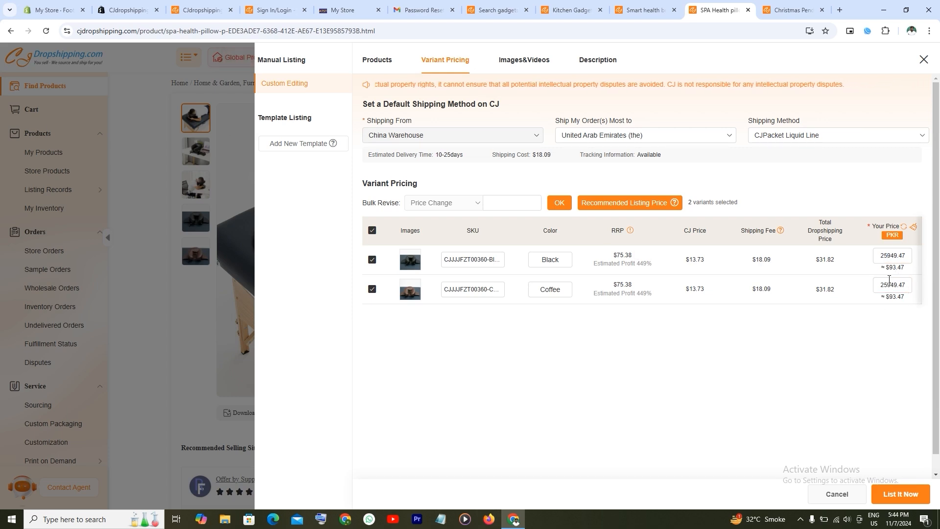
left_click(900, 500)
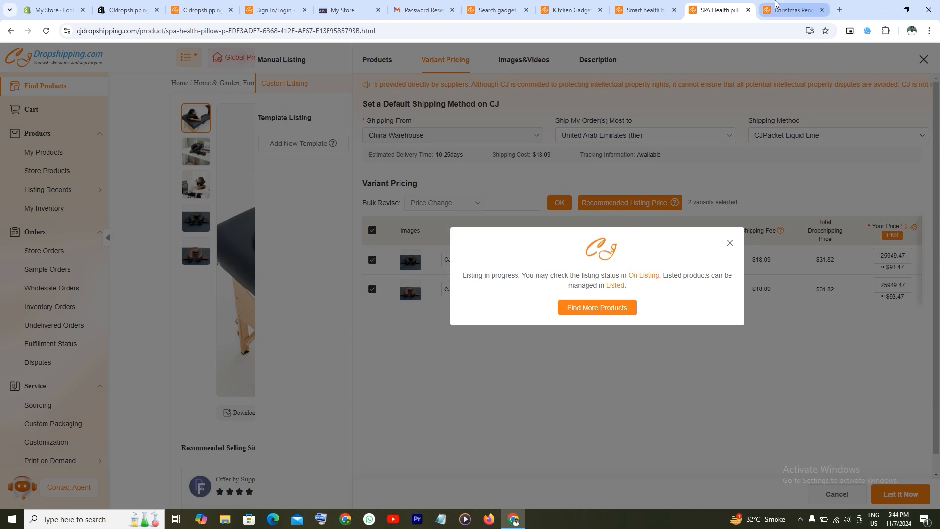
Step: Start listing the Christmas pendant star light decoration and assign it to the Home Decor collection
left_click(794, 9)
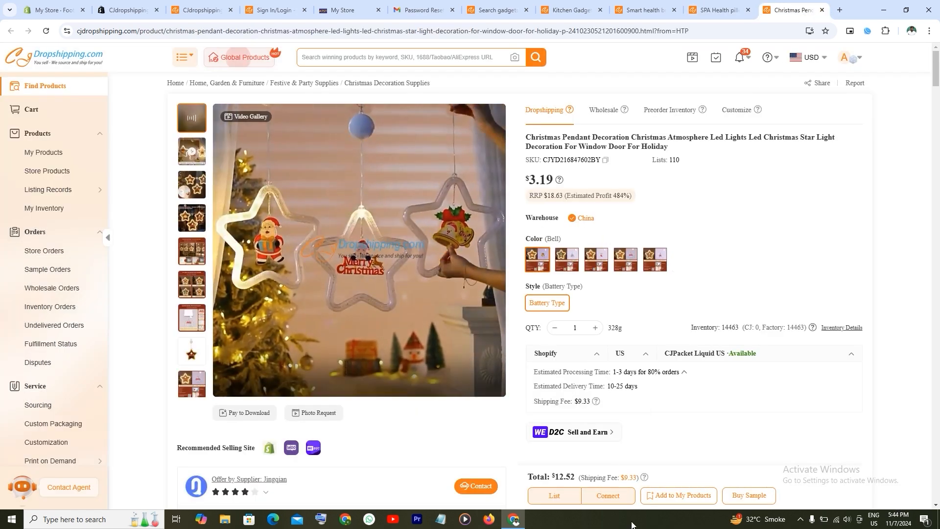
left_click(562, 495)
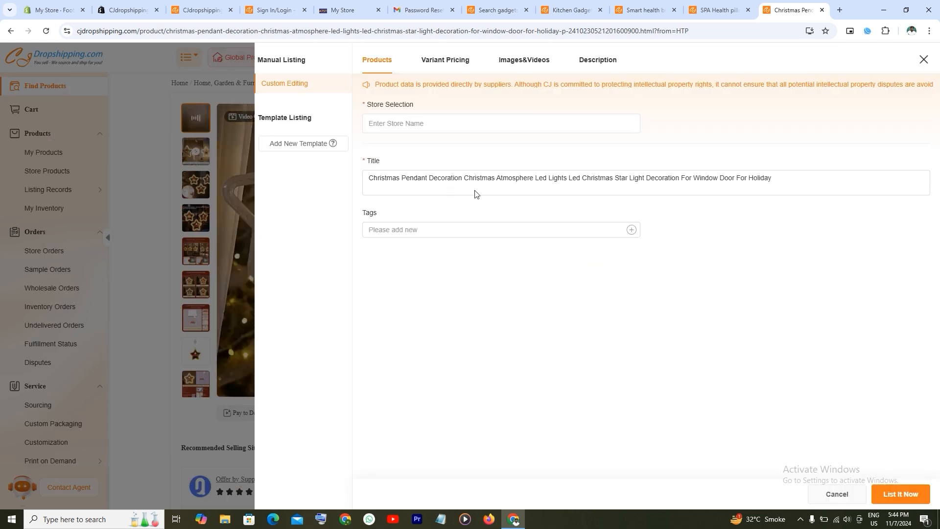
left_click(448, 286)
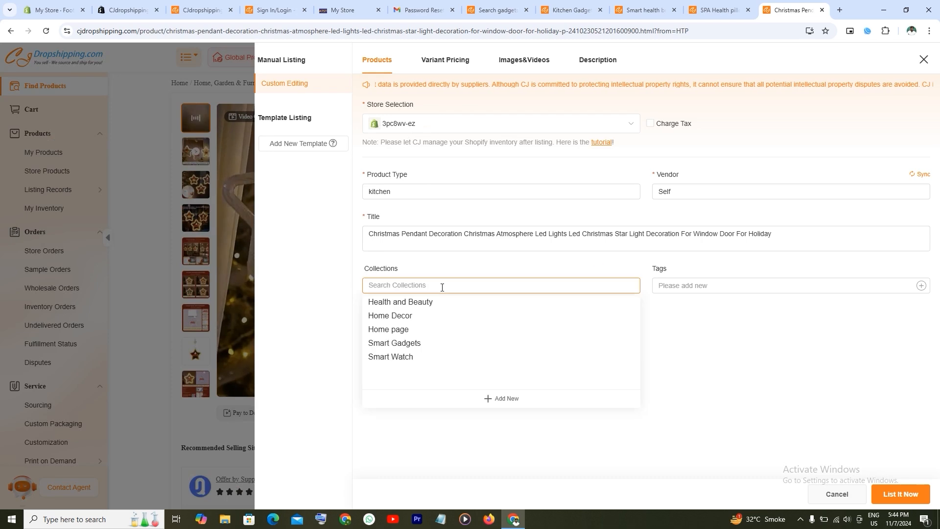
left_click(440, 319)
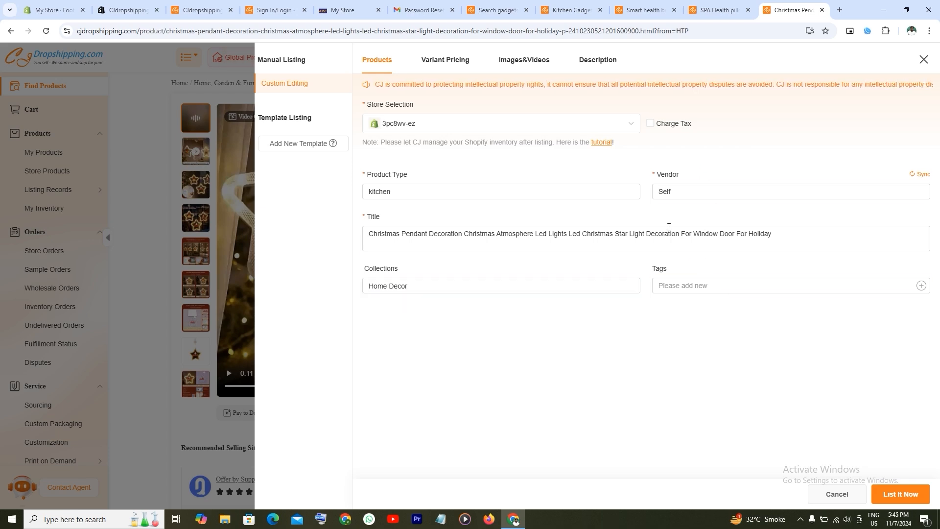
Step: Apply the recommended listing price to all five Christmas pendant variants and submit the product for listing
left_click(902, 492)
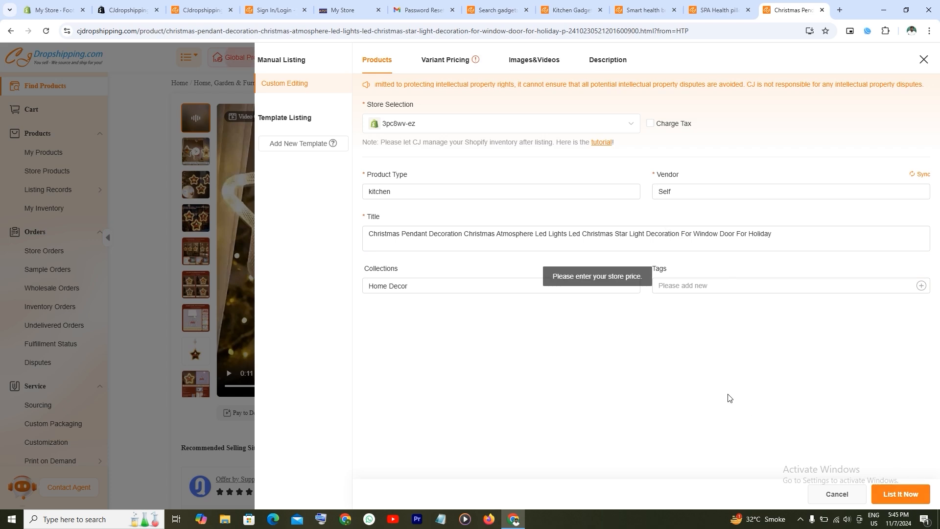
left_click(446, 60)
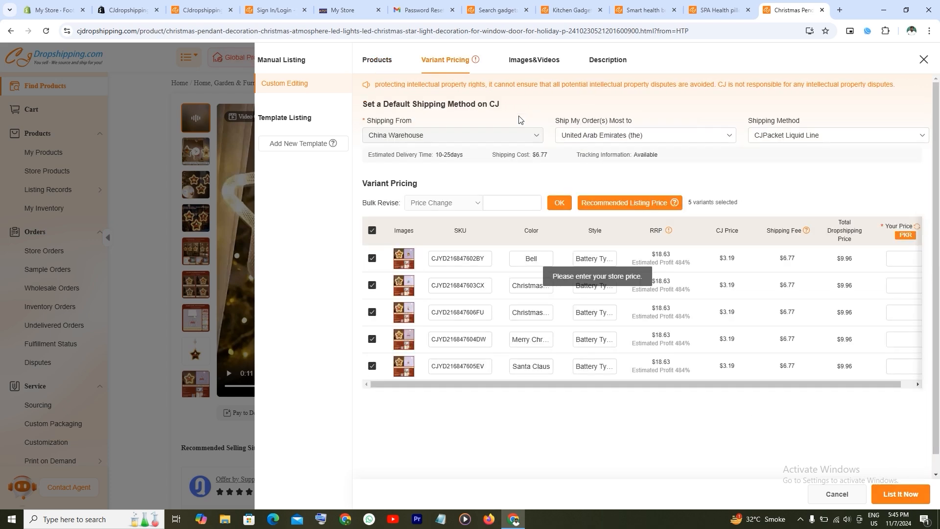
left_click(645, 203)
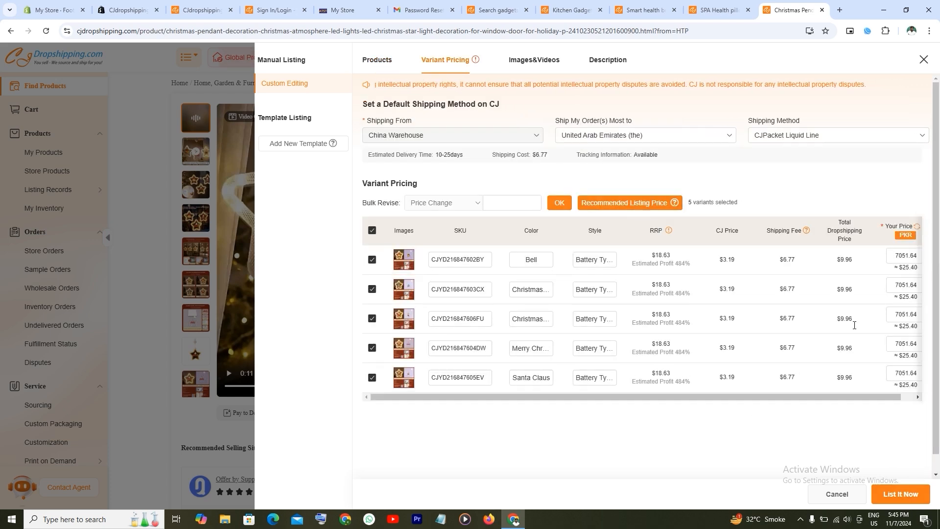
left_click(900, 493)
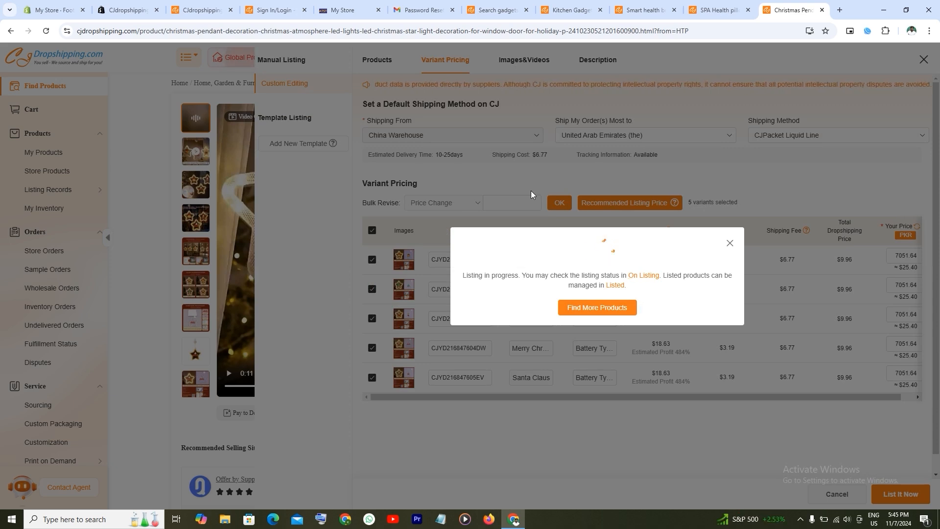
Step: Dismiss the assistant prompt on the CJdropshipping welcome page and open the winter fleece round neck sweatshirt from the home page's trending products
left_click(214, 4)
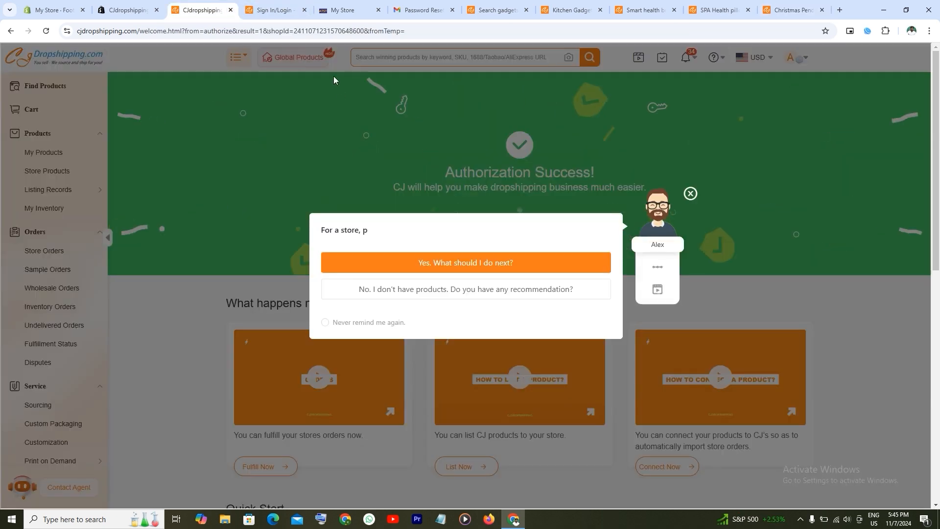
left_click(690, 194)
scroll(565, 309, "down", 5)
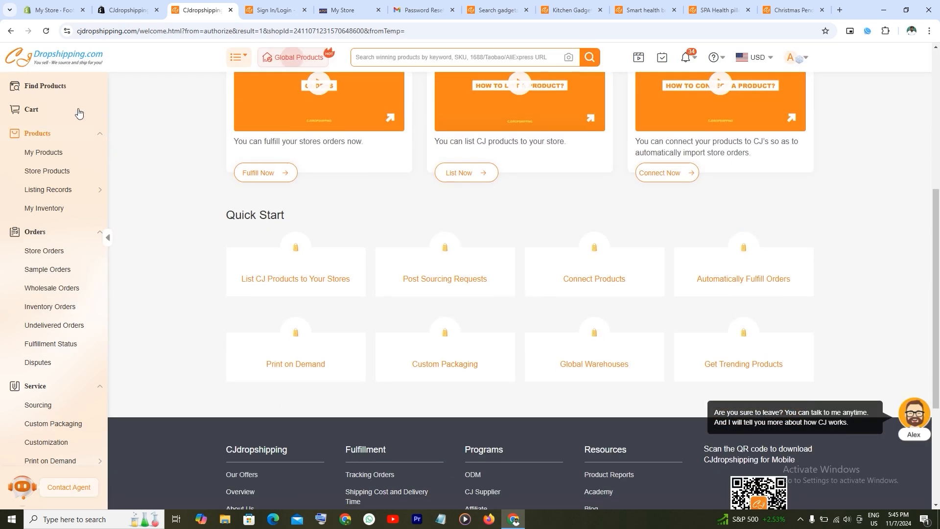
left_click(75, 62)
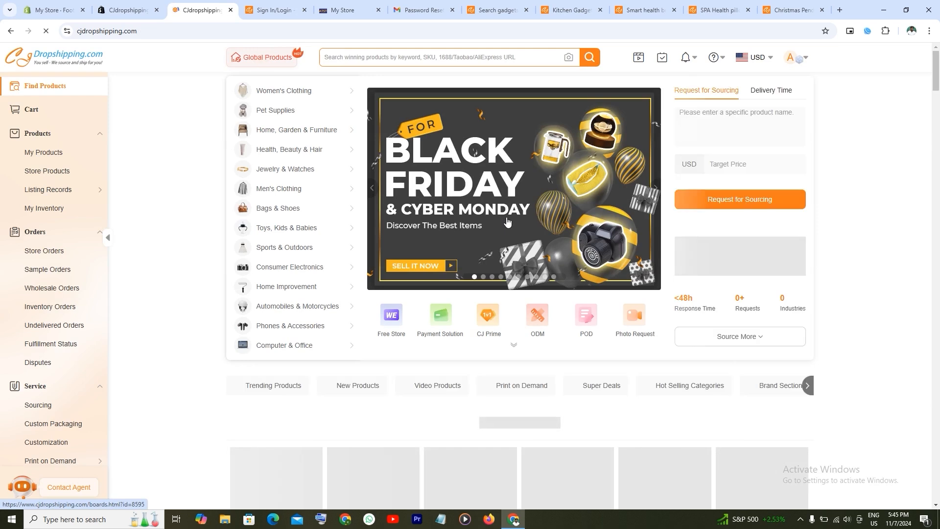
scroll(507, 222, "down", 6)
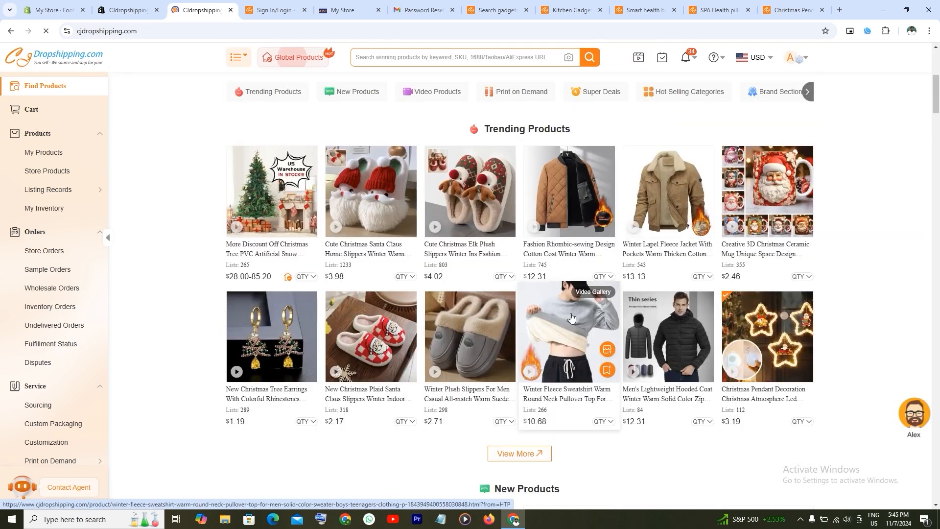
left_click(571, 317)
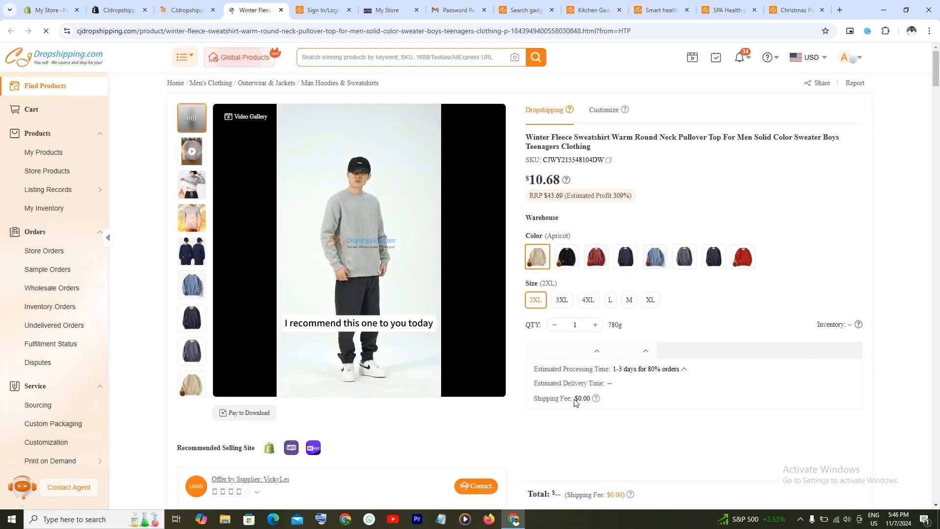
Step: Start listing the winter fleece sweatshirt and assign it to the Home Decor collection
left_click(550, 494)
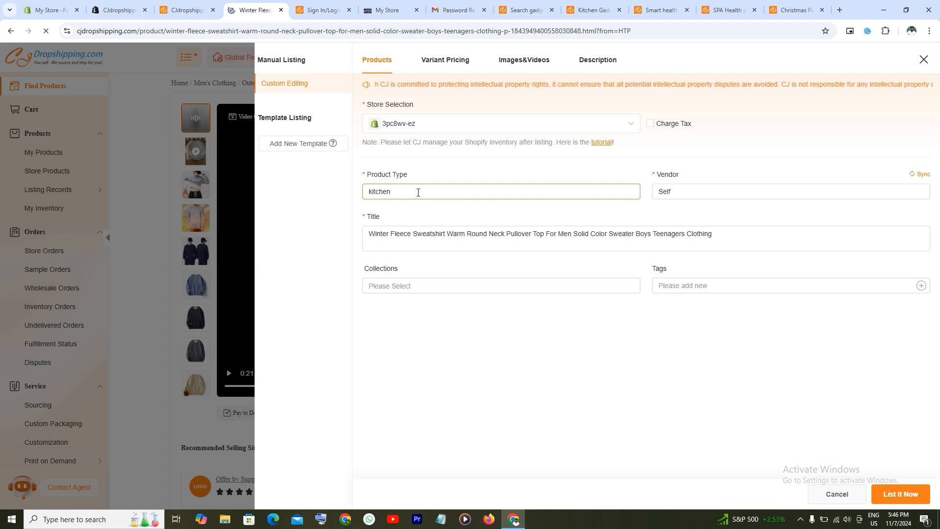
left_click(443, 285)
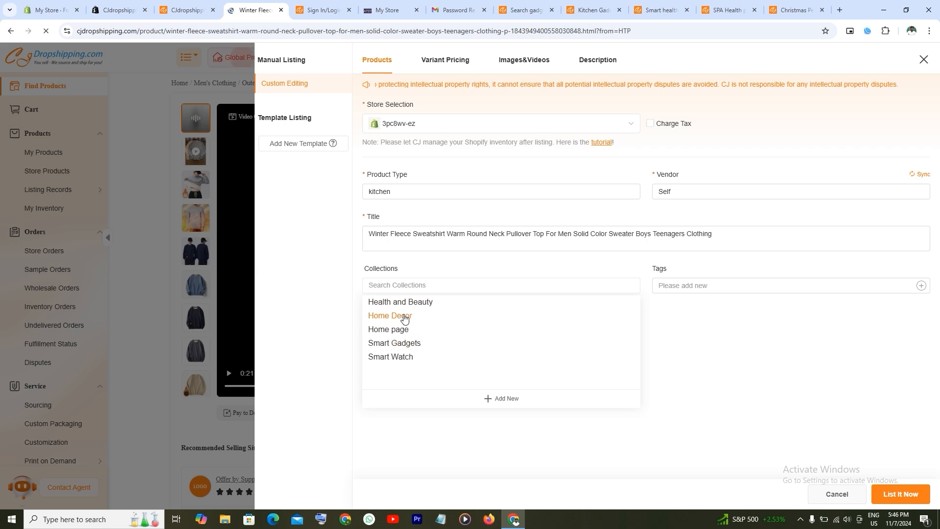
left_click(437, 320)
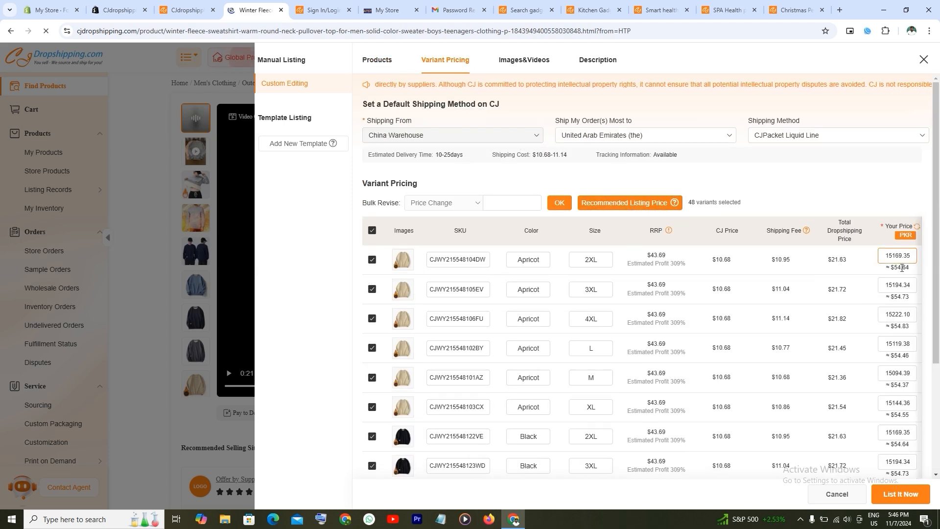
Step: Submit the winter fleece sweatshirt for listing and check the listing status of the kitchen gadget, bracelet, pillow and Christmas pendant products
left_click(876, 504)
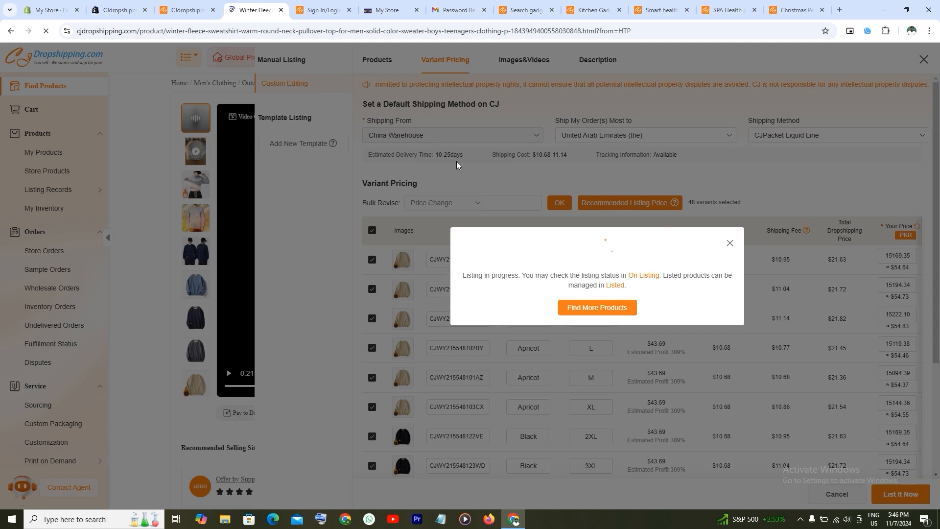
left_click(529, 10)
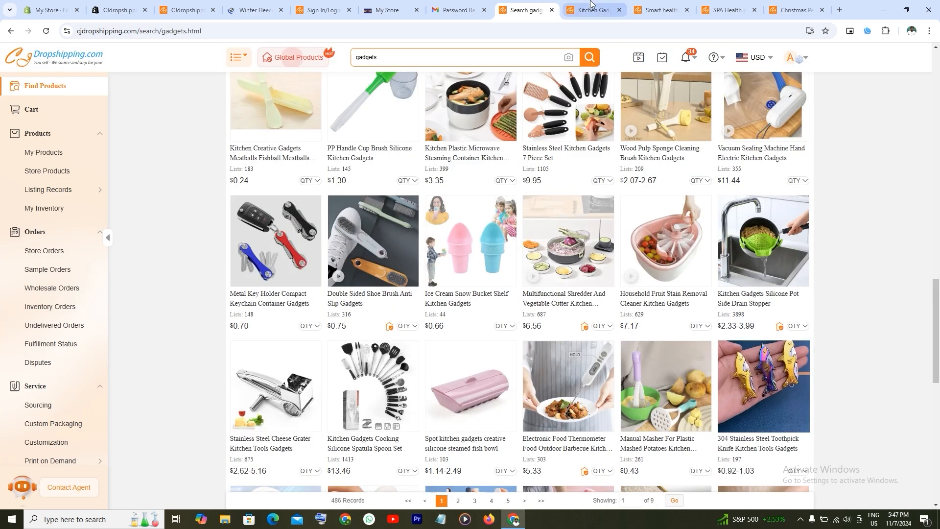
left_click(593, 9)
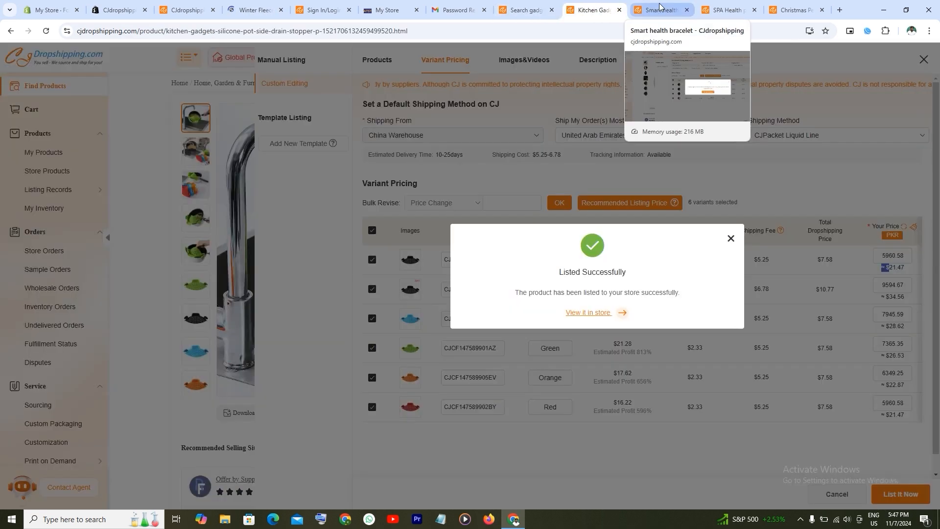
left_click(658, 7)
left_click(746, 8)
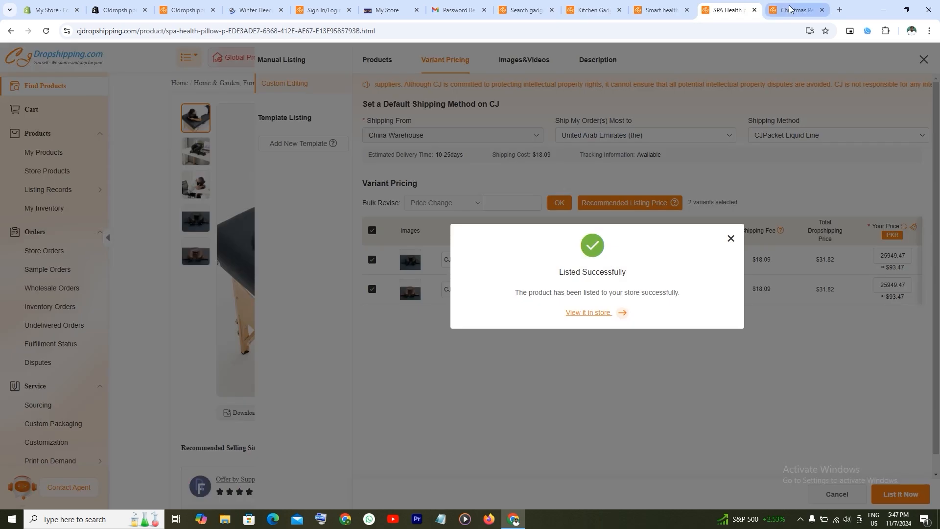
left_click(790, 10)
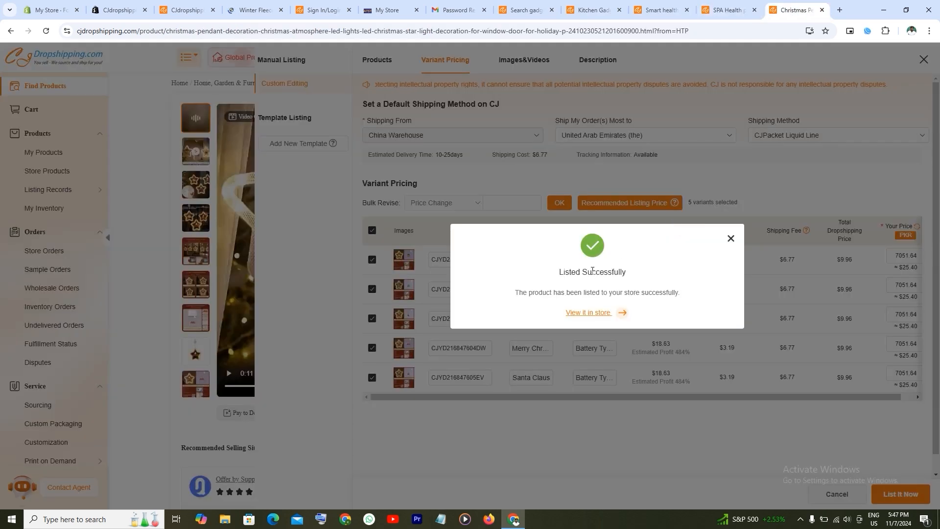
left_click(260, 9)
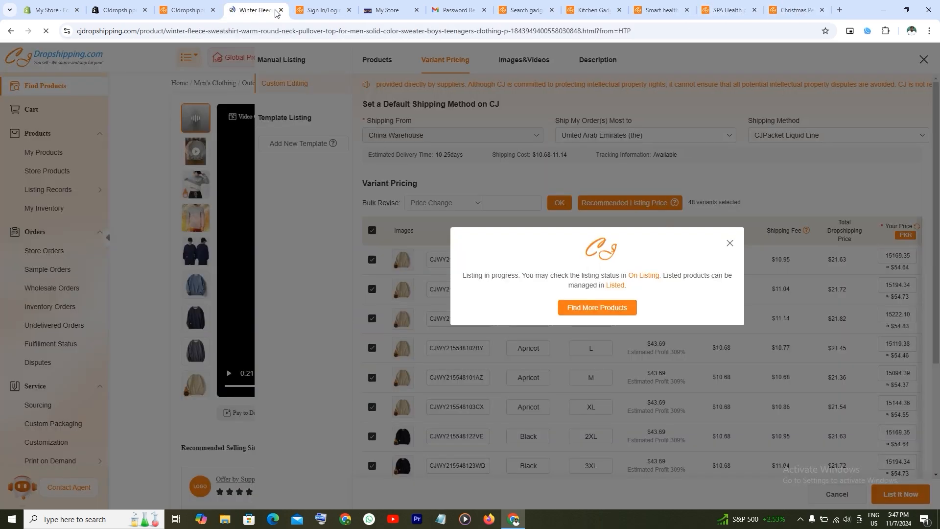
Step: Switch to the Shopify admin, dismiss the app recommendations and open the current Sense theme for customization
left_click(52, 9)
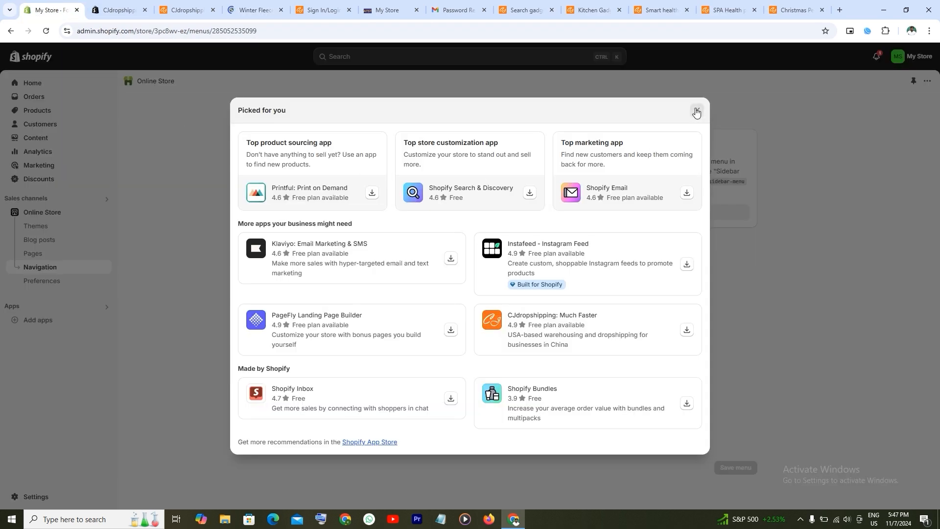
left_click(697, 111)
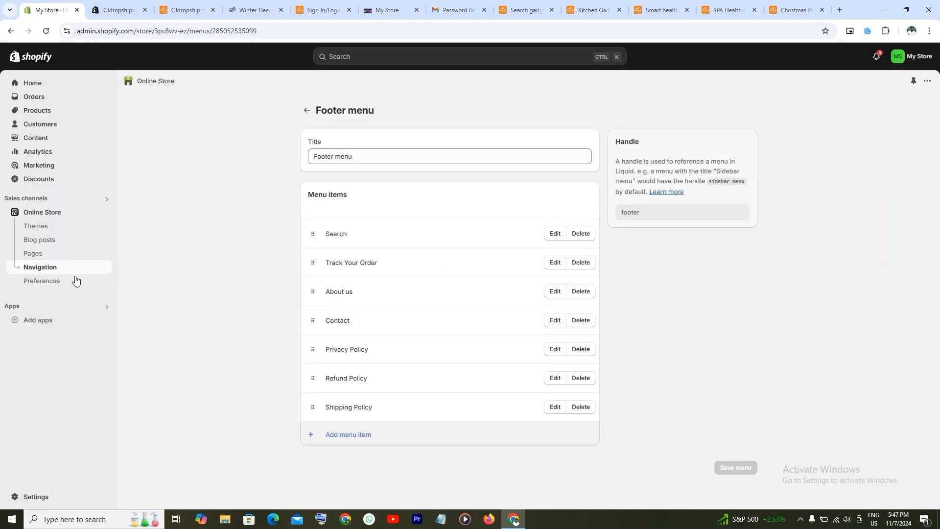
left_click(57, 226)
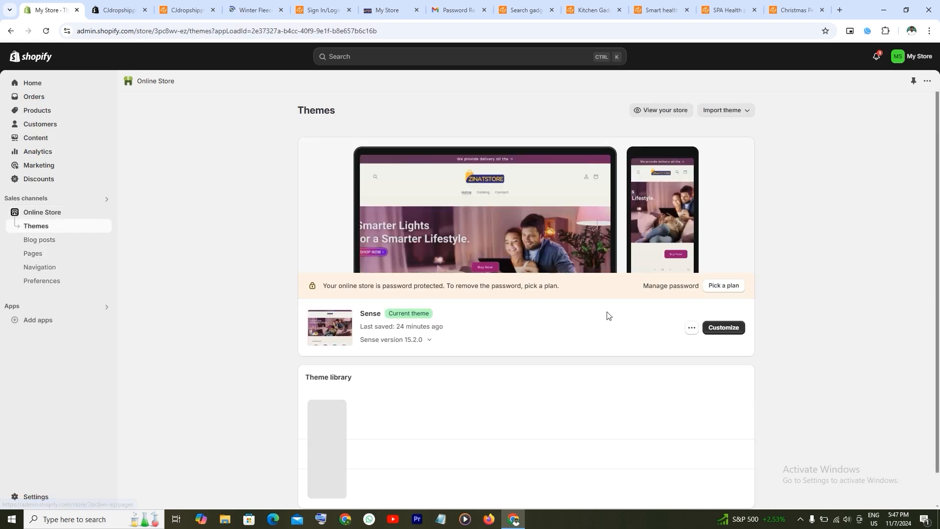
left_click(714, 328)
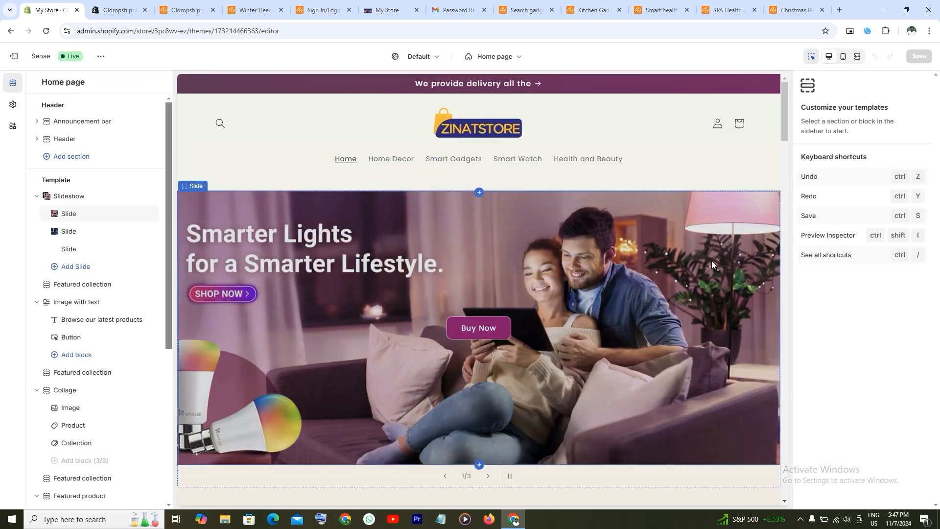
Step: Link the Buy Now button of the first slideshow slide to the Home Decor collection and save the theme
scroll(645, 245, "down", 1)
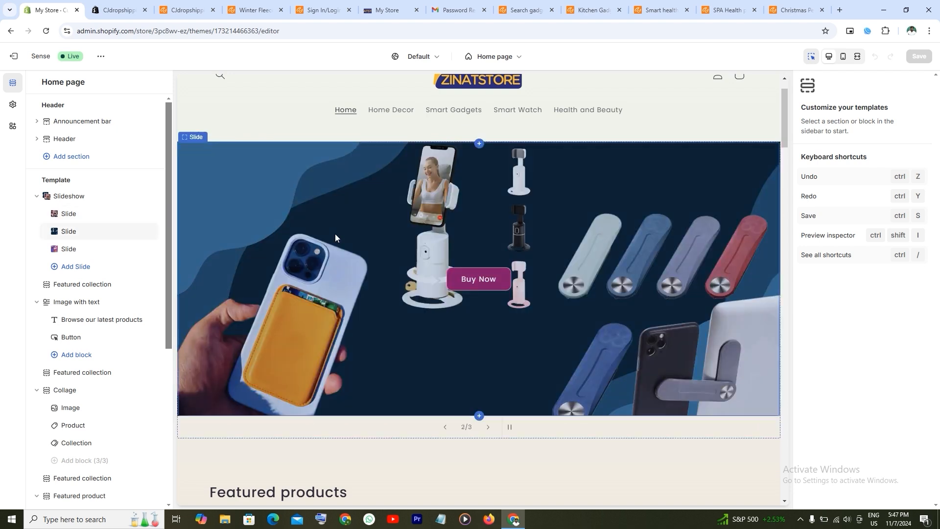
left_click(336, 235)
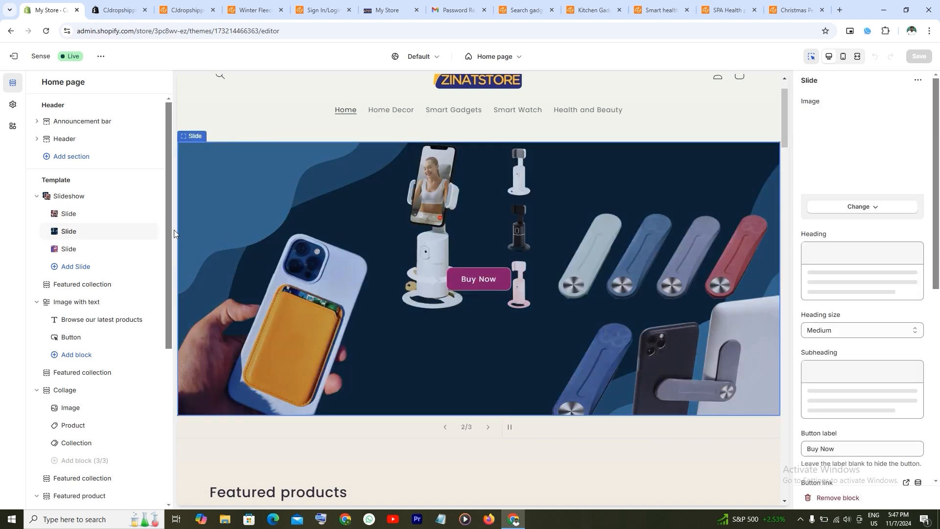
left_click(71, 217)
scroll(907, 314, "down", 5)
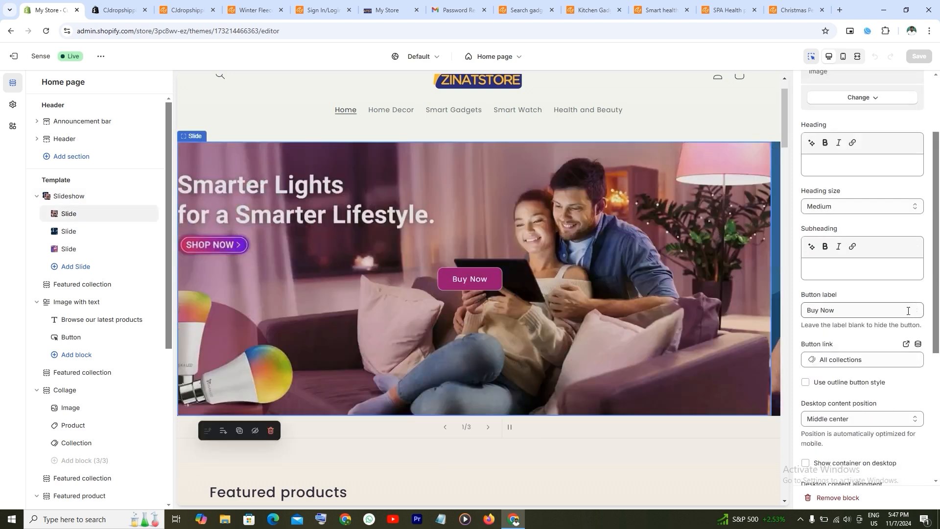
scroll(906, 313, "down", 1)
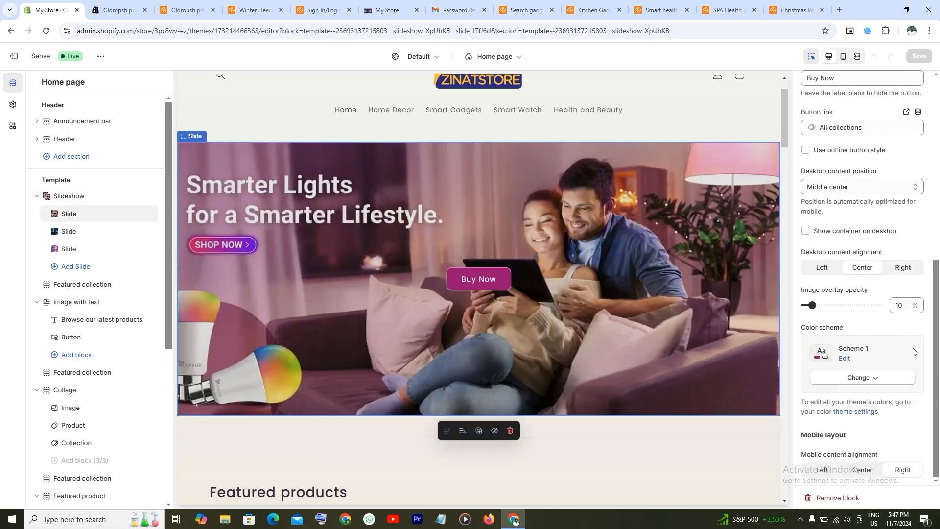
scroll(910, 352, "up", 2)
left_click(856, 225)
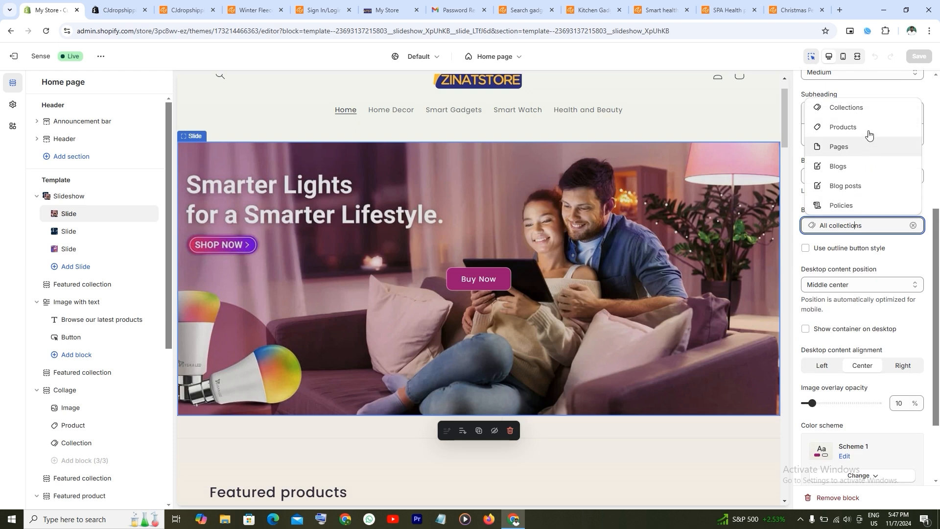
left_click(863, 108)
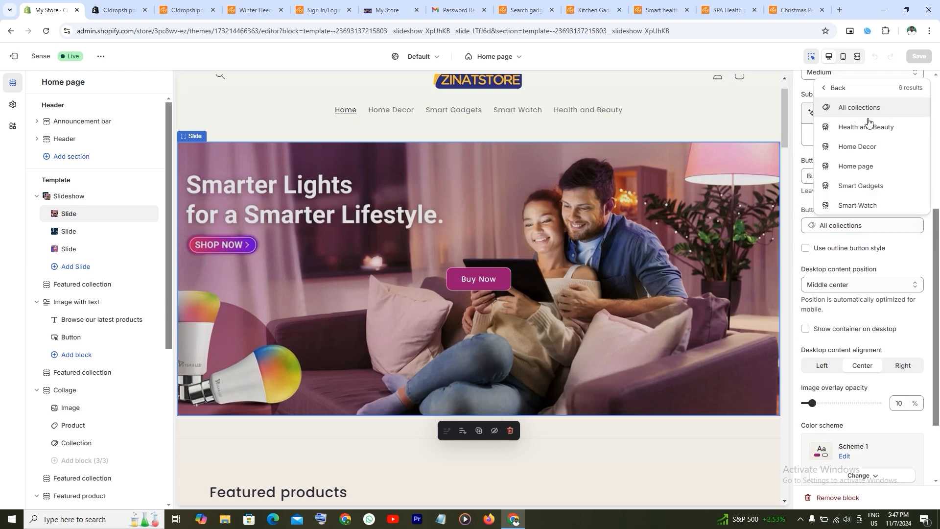
left_click(865, 147)
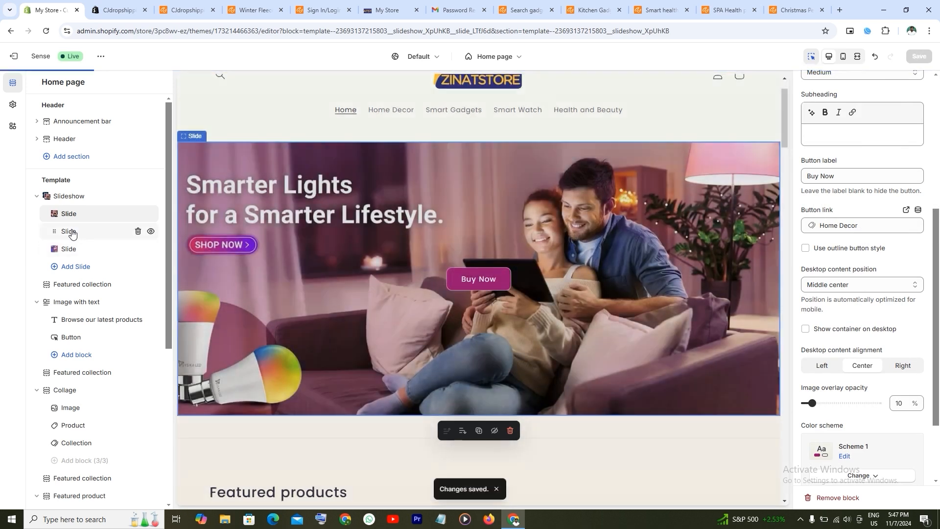
Step: Link the second slide's Buy Now button to the Smart Gadgets collection and save the theme
left_click(72, 232)
left_click(874, 245)
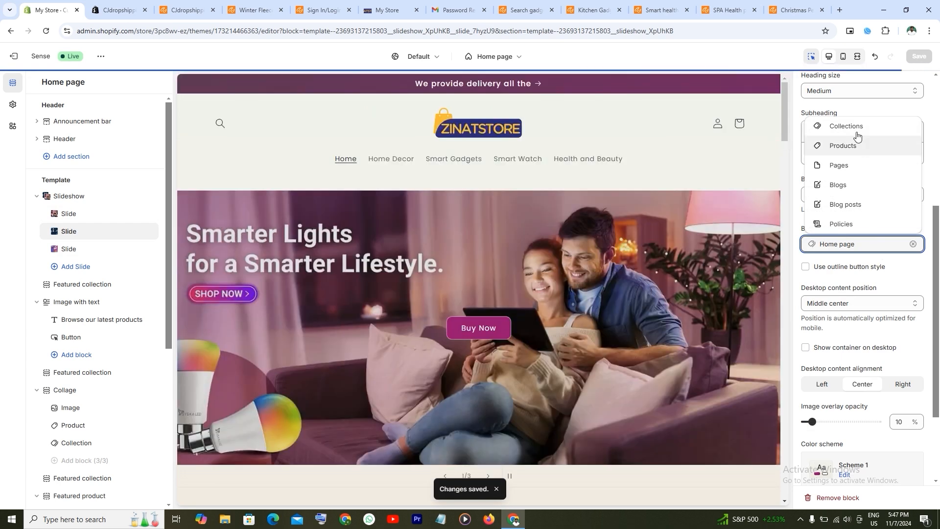
left_click(849, 127)
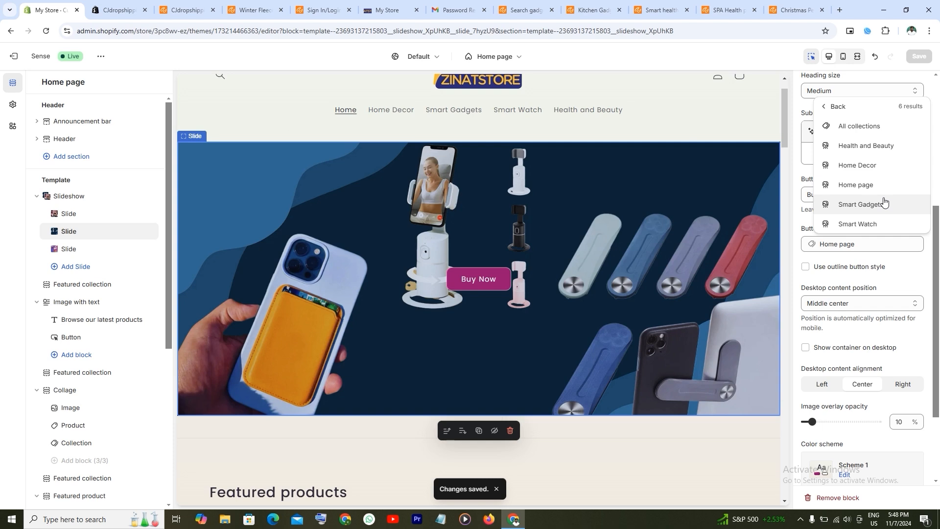
left_click(874, 209)
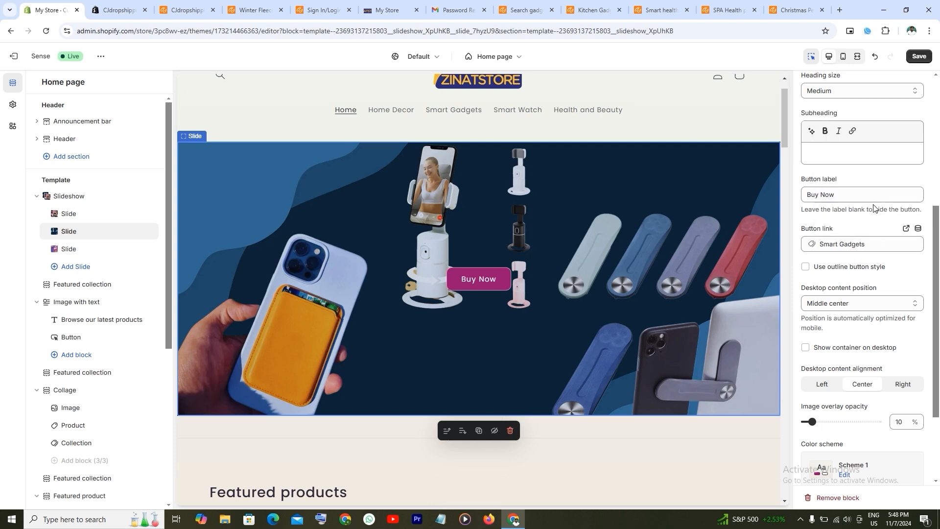
left_click(920, 57)
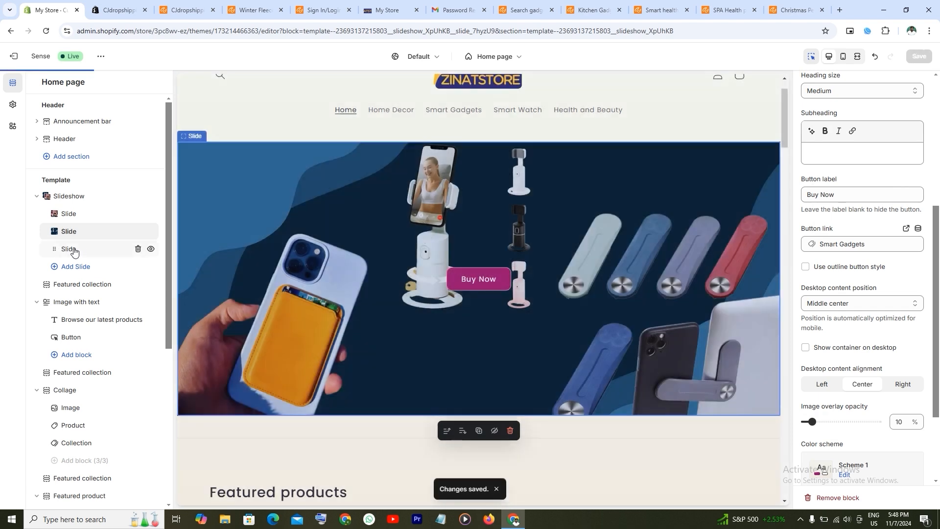
Step: Link the third slide's Buy Now button to the Smart Watch collection and save the theme
left_click(74, 251)
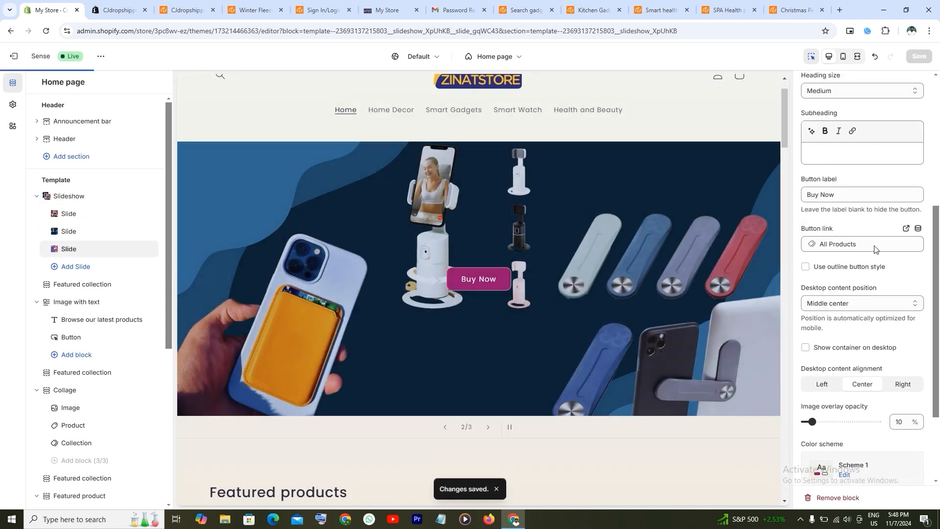
left_click(874, 247)
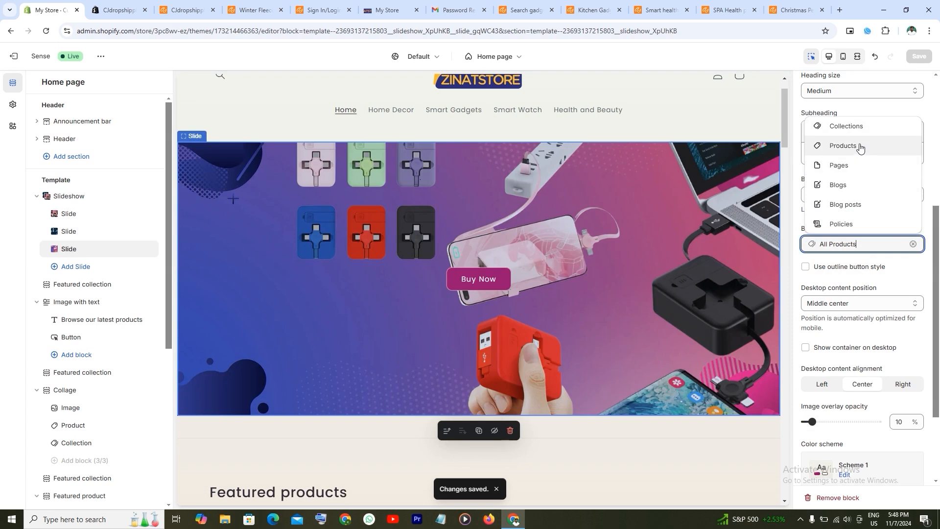
left_click(857, 127)
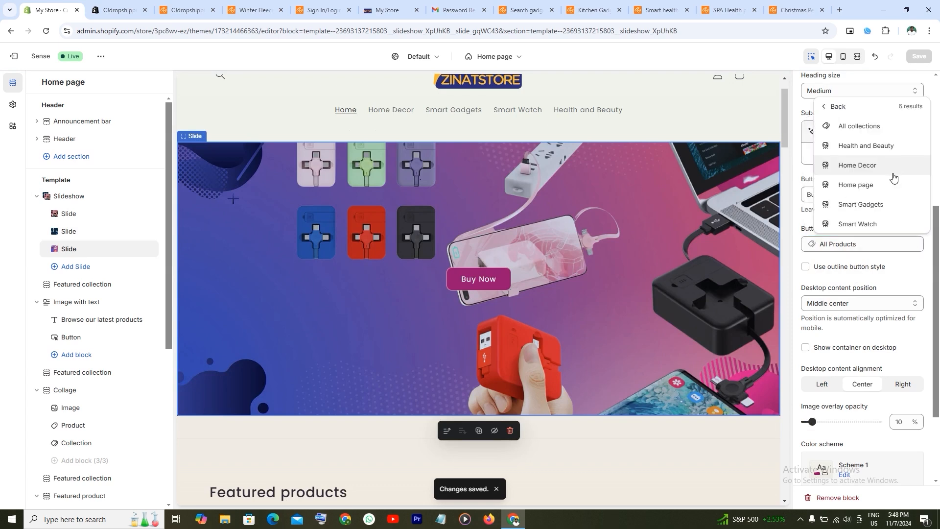
left_click(858, 224)
left_click(921, 57)
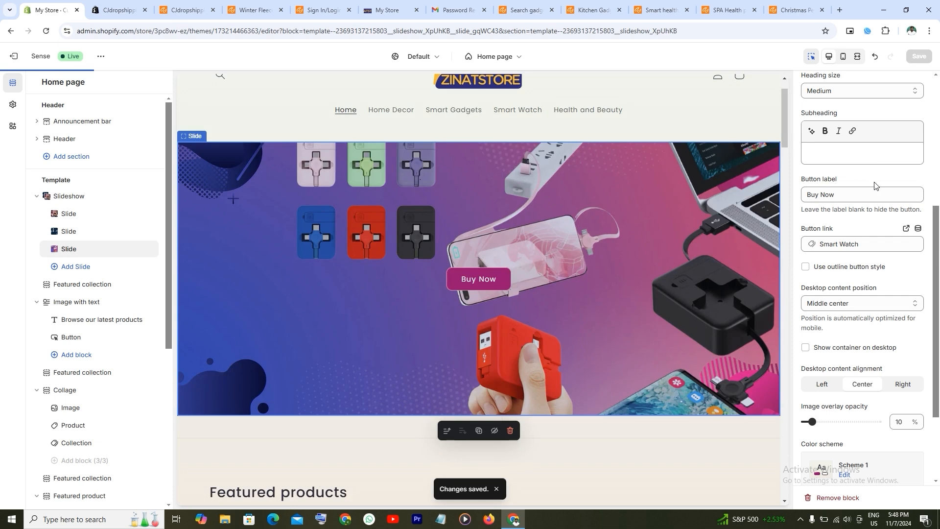
Step: Examine the featured products and the image-with-text section in the home page preview below the slideshow
scroll(895, 266, "down", 3)
scroll(243, 297, "down", 3)
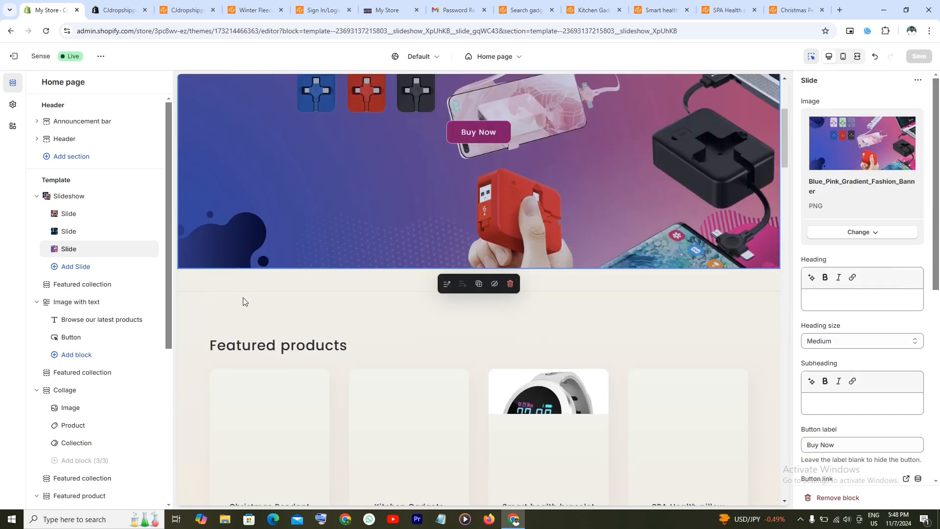
scroll(342, 362, "down", 2)
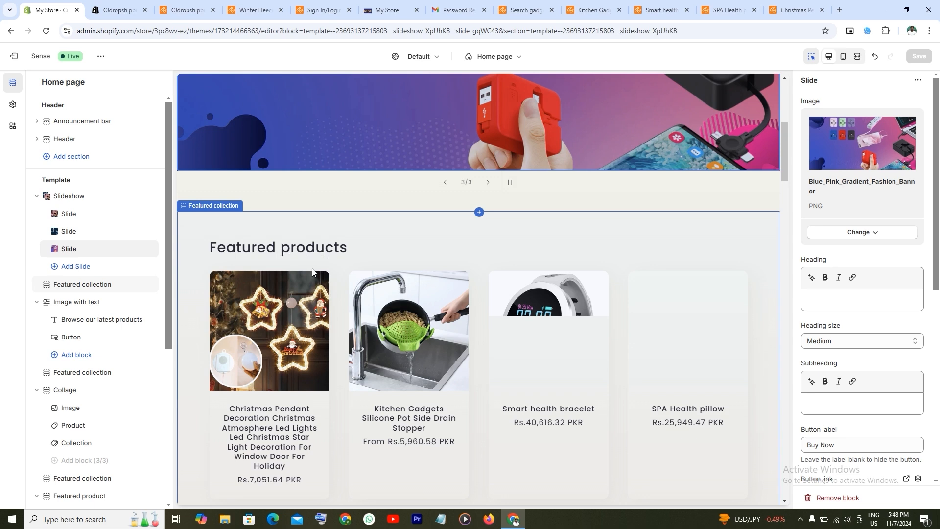
scroll(312, 272, "down", 2)
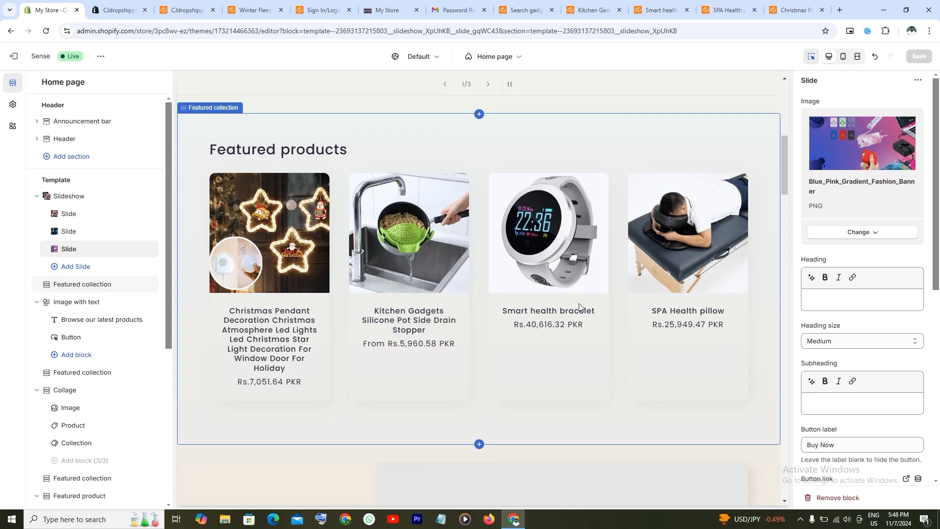
scroll(468, 282, "down", 6)
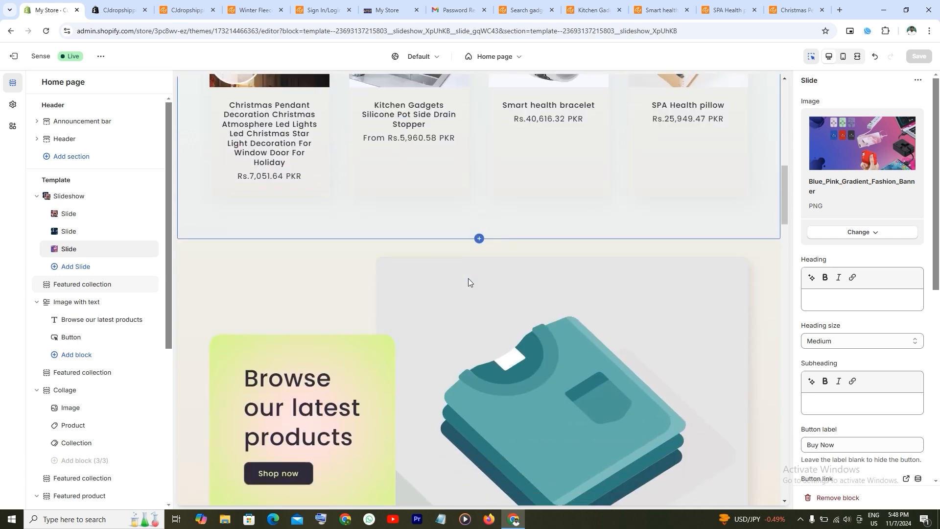
scroll(468, 282, "up", 5)
scroll(468, 282, "up", 4)
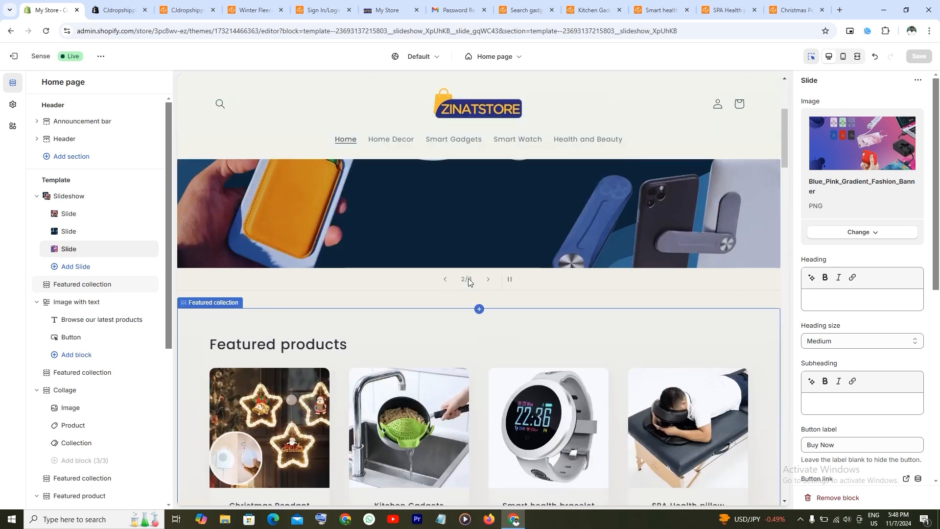
scroll(399, 194, "down", 5)
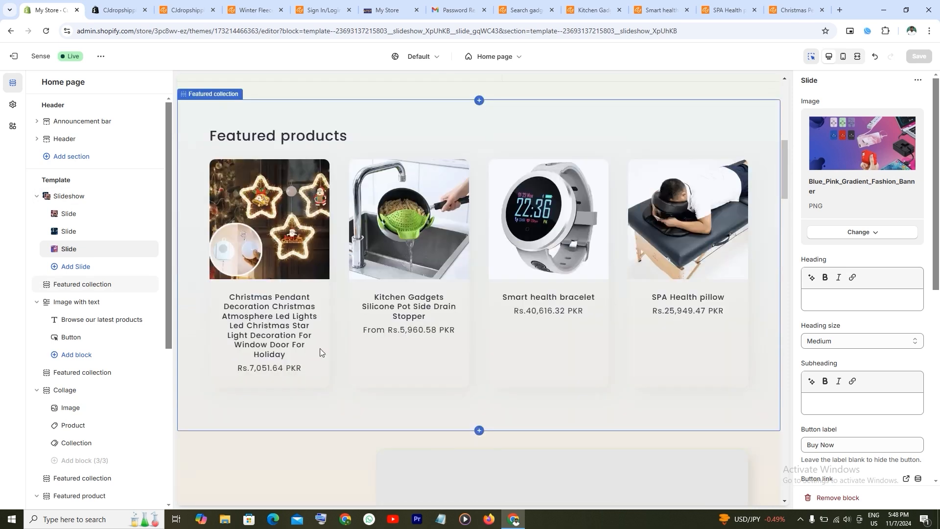
scroll(476, 304, "down", 6)
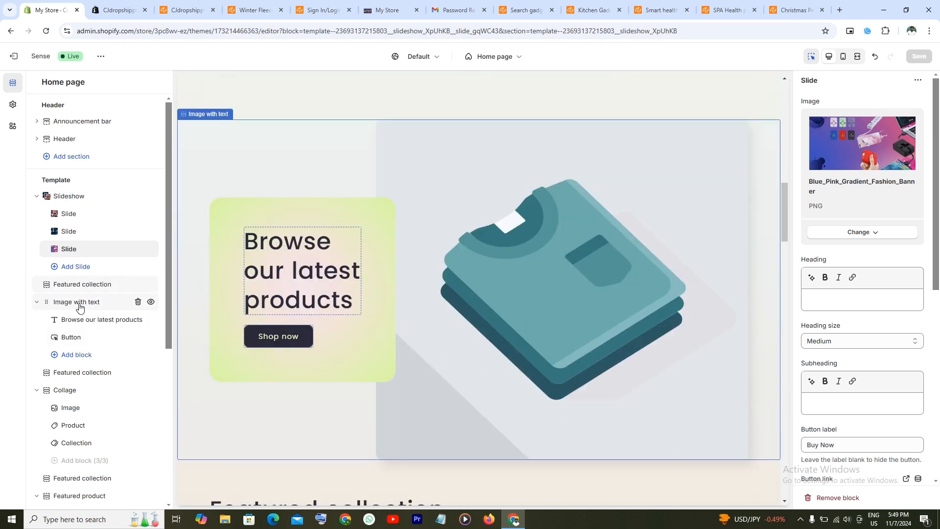
Step: Upload the young-woman-in-sunglasses-with-rings picture and use it as the image of the image-with-text section
left_click(80, 302)
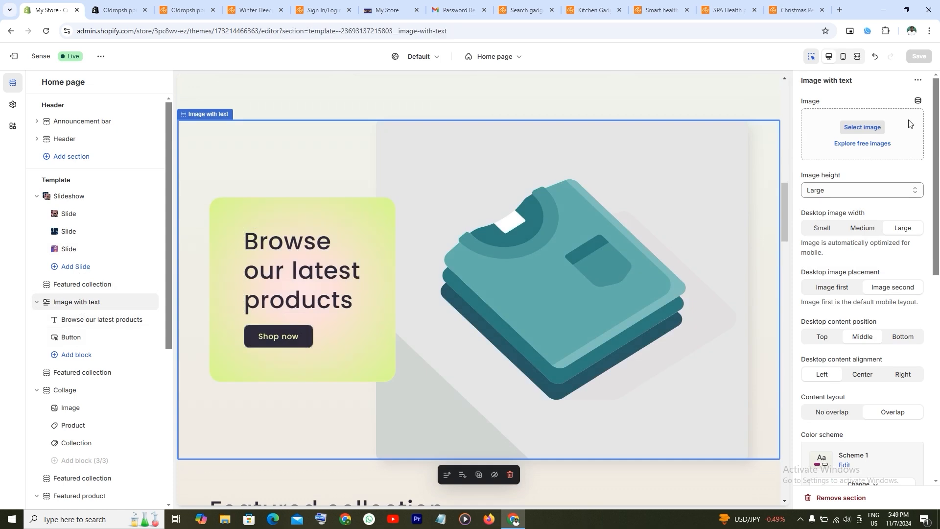
scroll(911, 347, "down", 6)
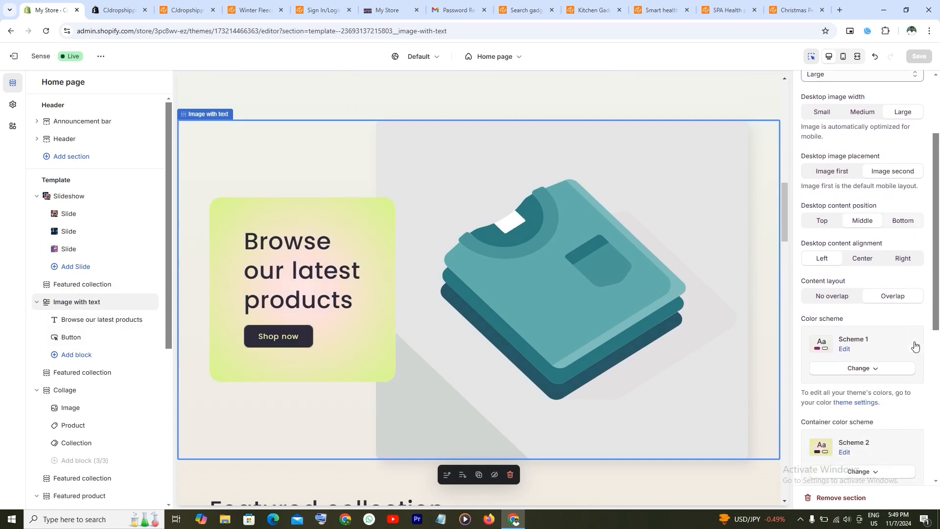
scroll(914, 344, "down", 3)
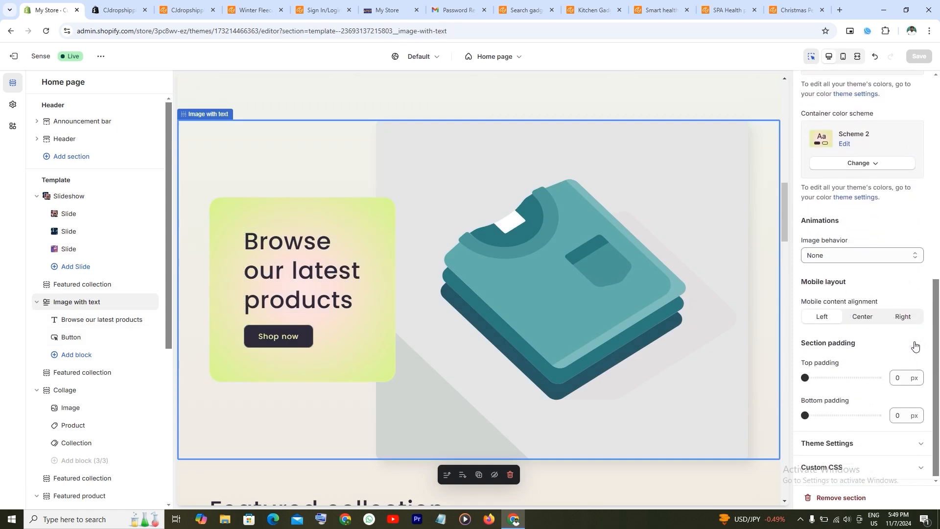
scroll(913, 343, "up", 10)
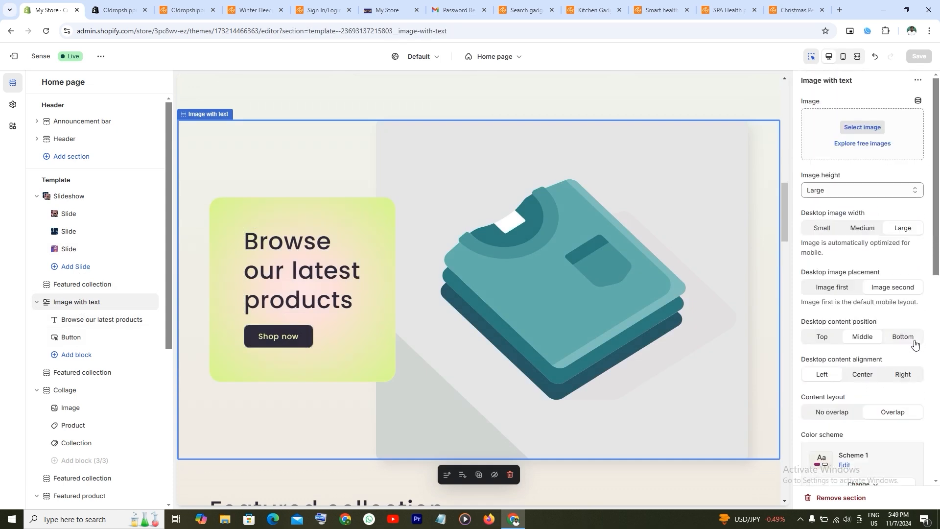
left_click(869, 128)
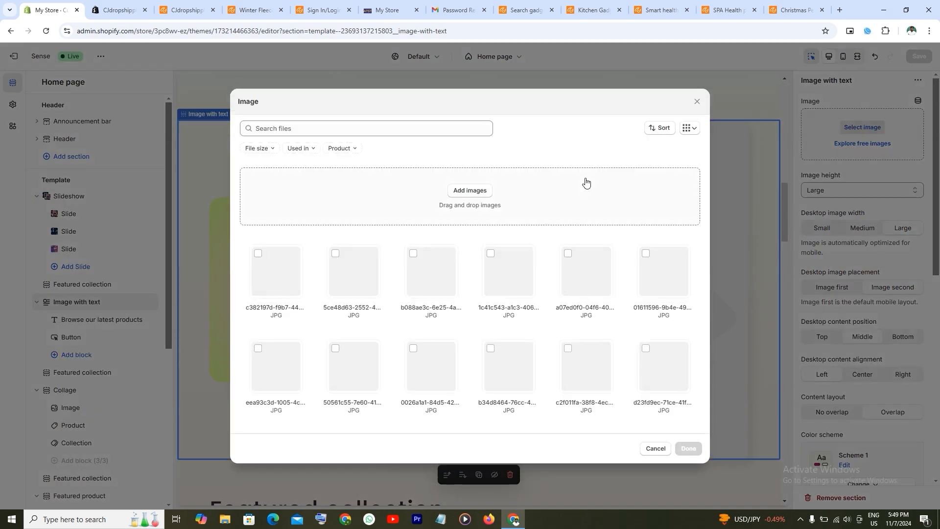
left_click(475, 191)
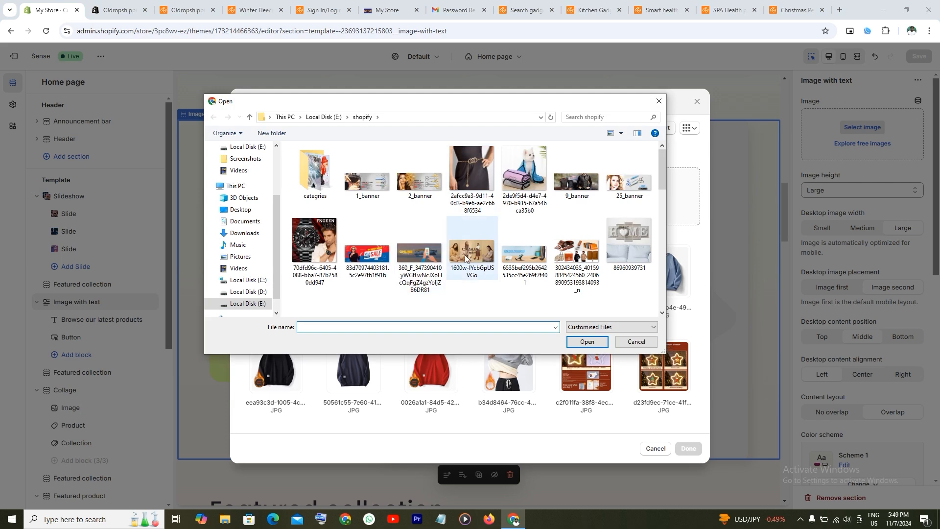
scroll(465, 254, "down", 10)
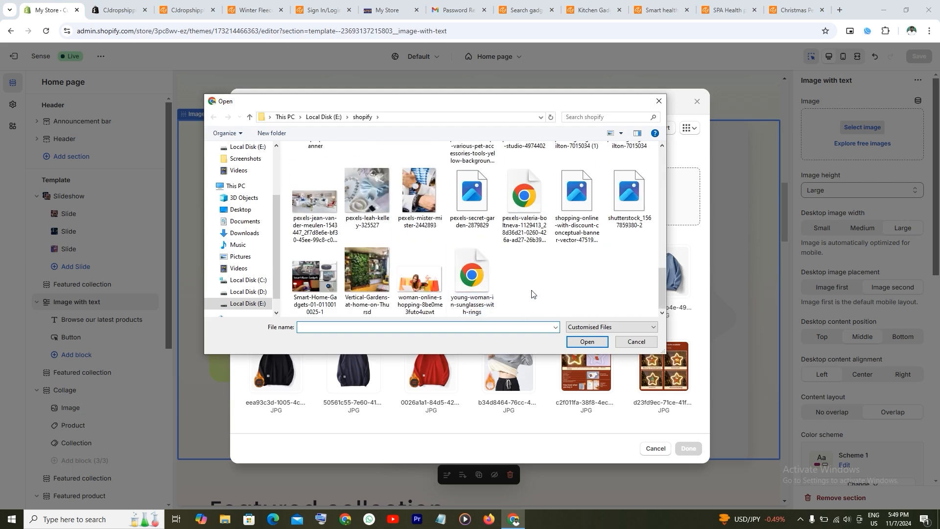
left_click(485, 282)
double_click(484, 282)
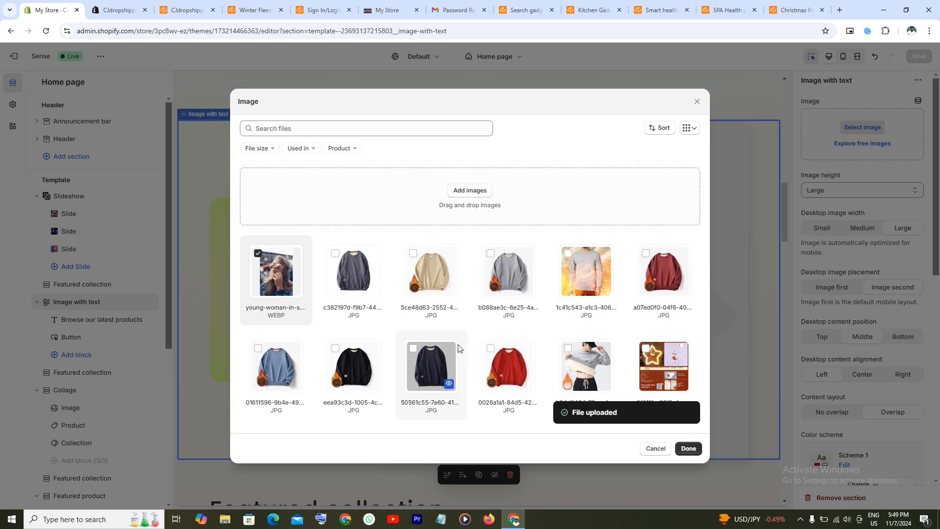
left_click(688, 449)
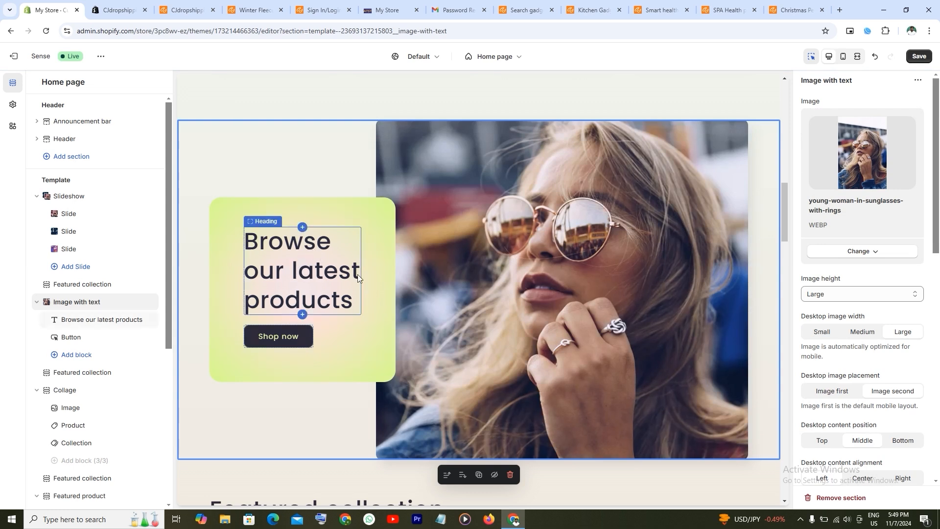
Step: Change the container color scheme of the image-with-text section to Scheme 5
scroll(901, 374, "down", 4)
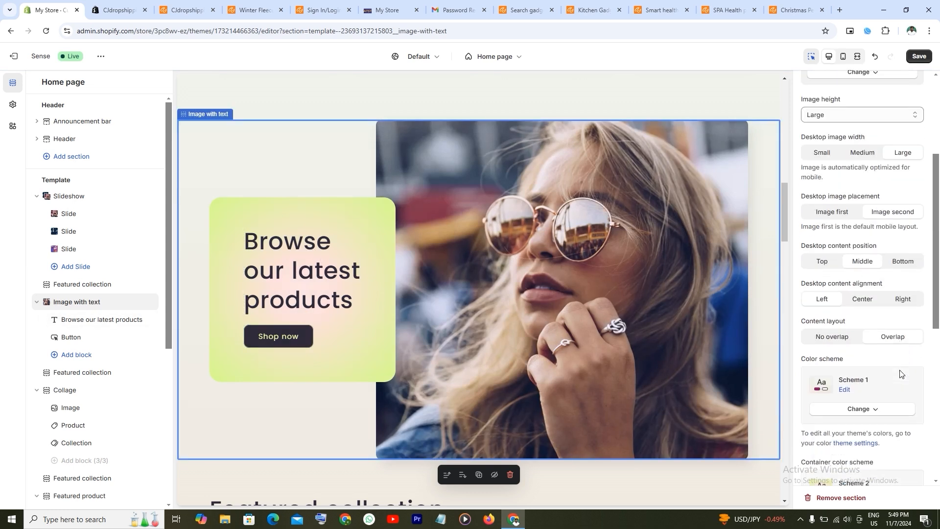
scroll(900, 374, "down", 2)
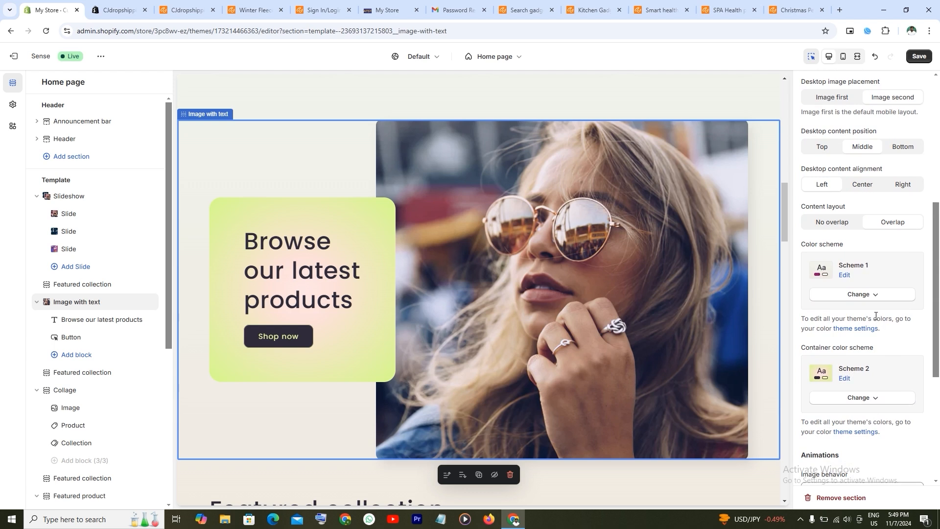
left_click(877, 399)
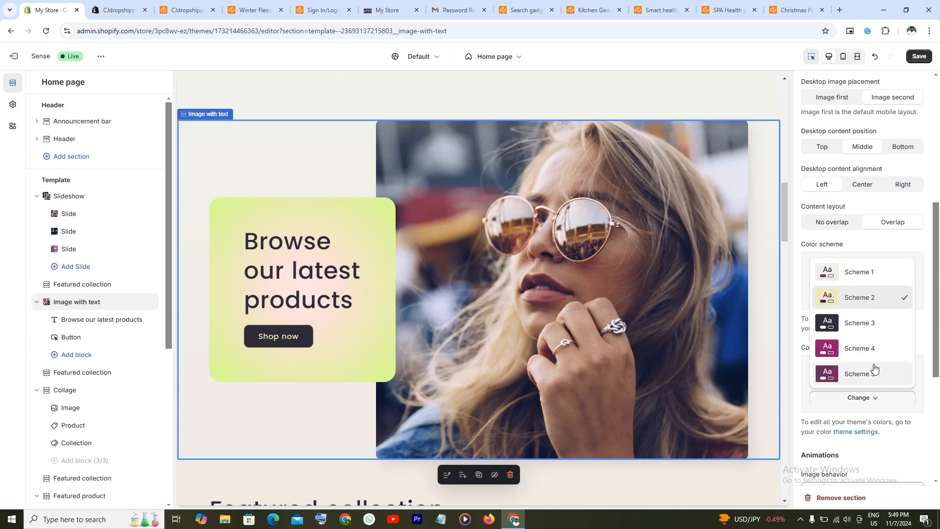
left_click(855, 374)
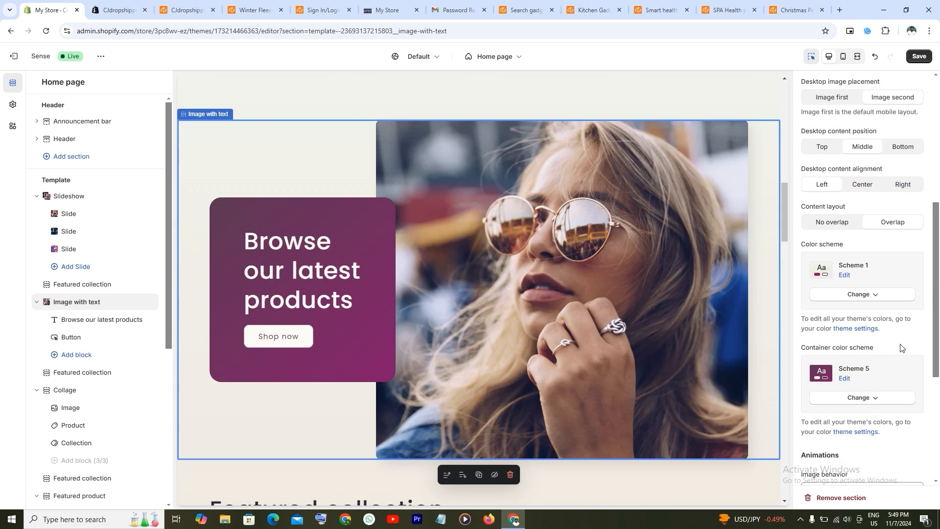
scroll(901, 348, "down", 4)
scroll(902, 347, "up", 5)
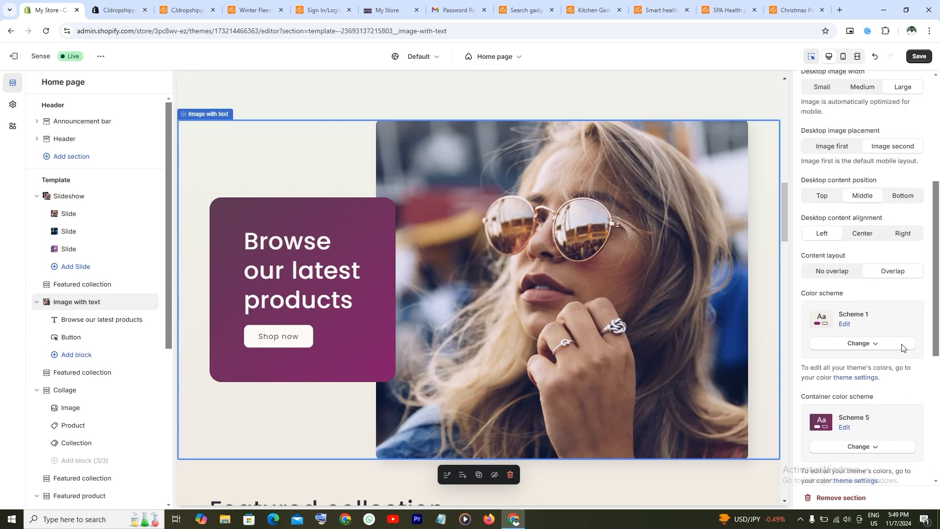
scroll(904, 348, "up", 5)
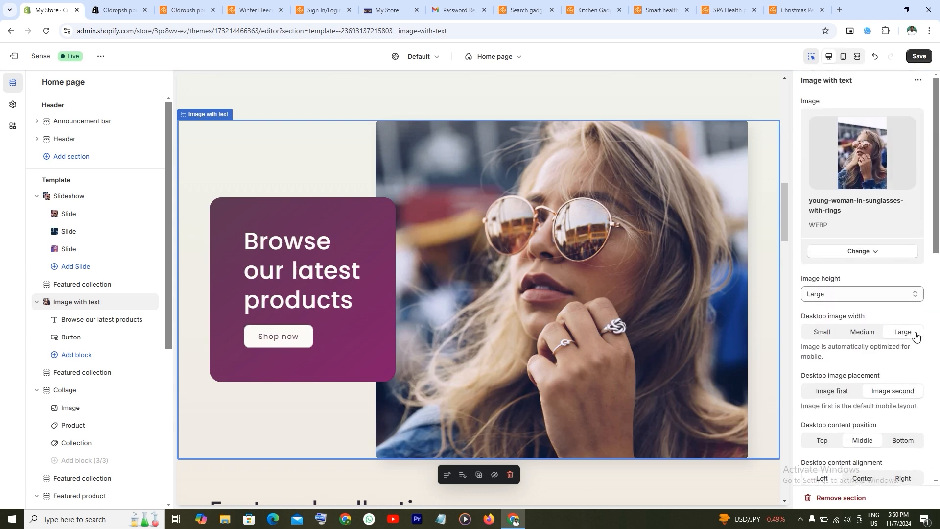
scroll(920, 333, "down", 8)
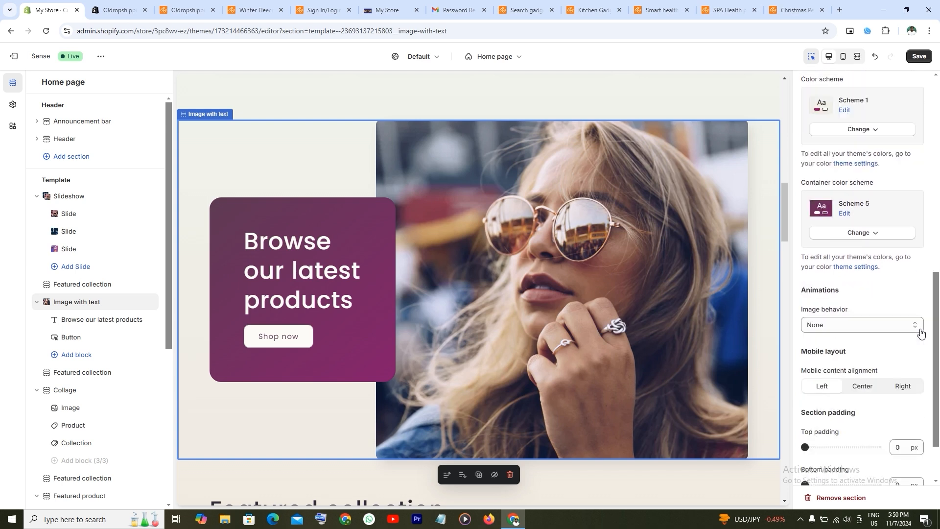
Step: Check the heading text of the image-with-text section
left_click(323, 277)
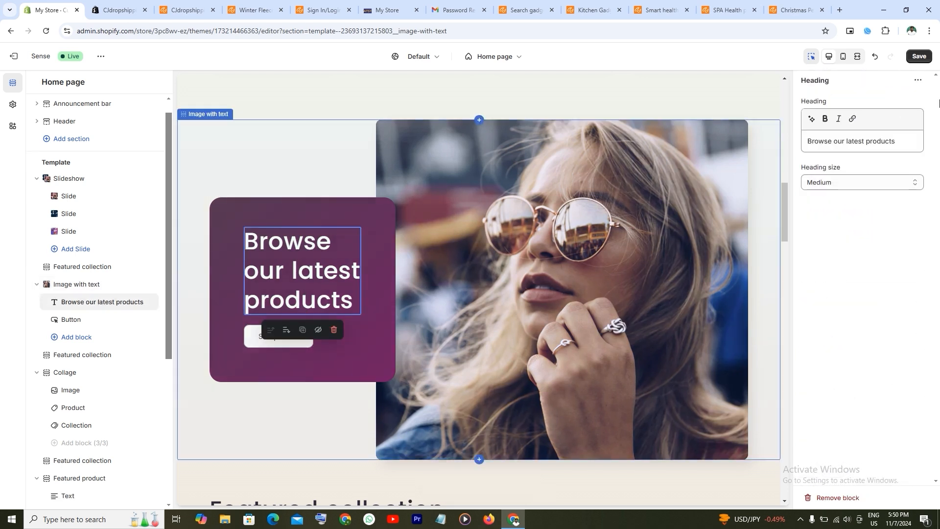
left_click_drag(899, 141, 798, 147)
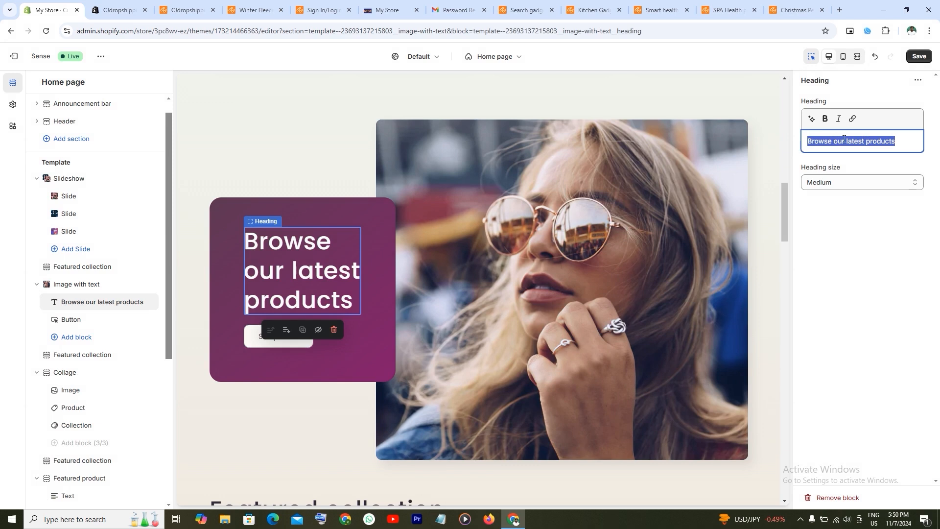
left_click(899, 142)
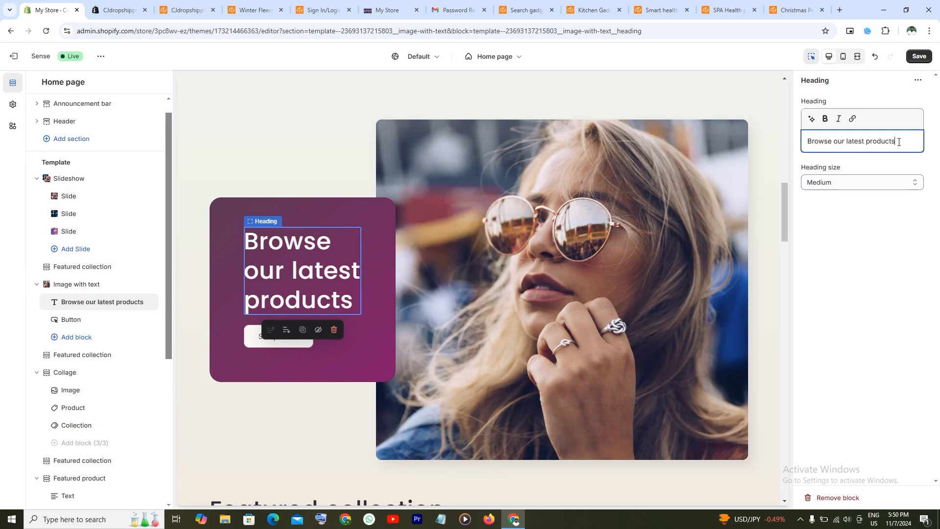
left_click_drag(898, 142, 812, 147)
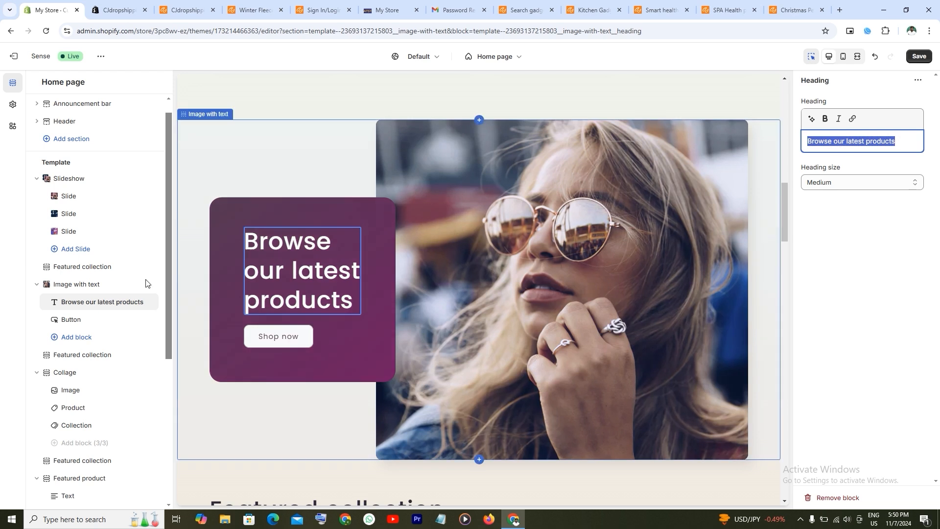
Step: Review the link options of the image-with-text section's Shop now button and save the theme
left_click(72, 320)
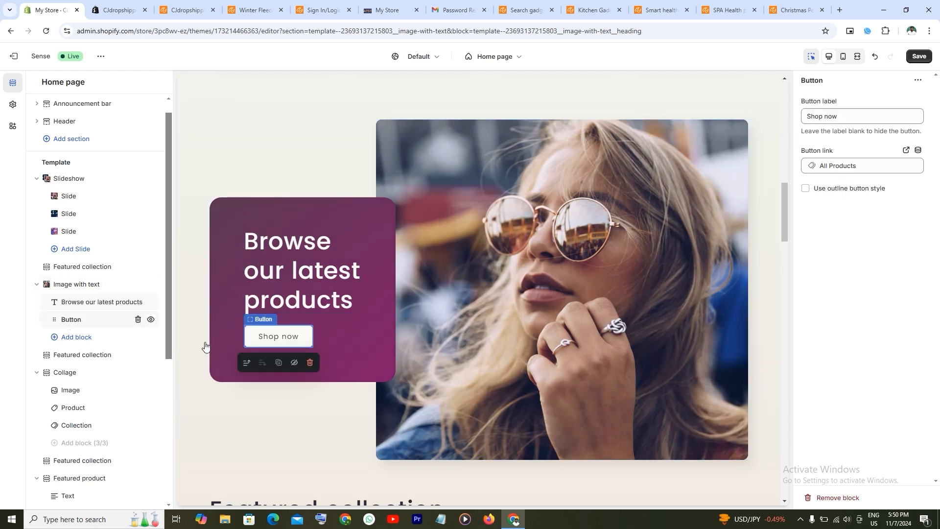
left_click(877, 167)
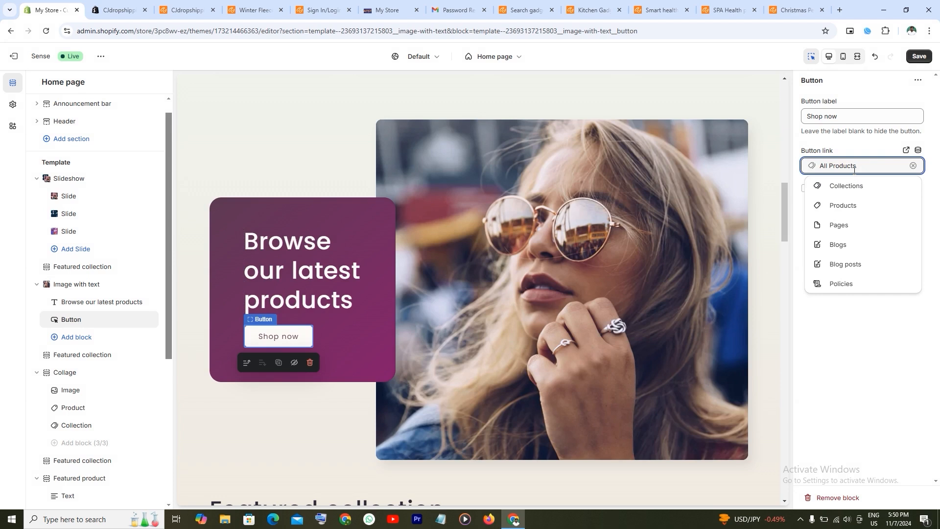
left_click(872, 81)
left_click(920, 57)
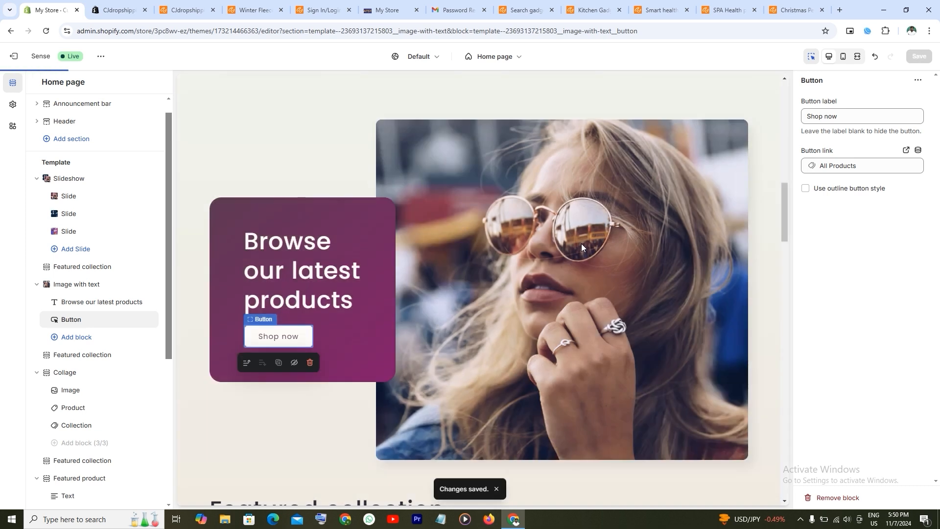
Step: Assign the Home Decor collection to the featured collection section below the image-with-text section
scroll(592, 252, "down", 6)
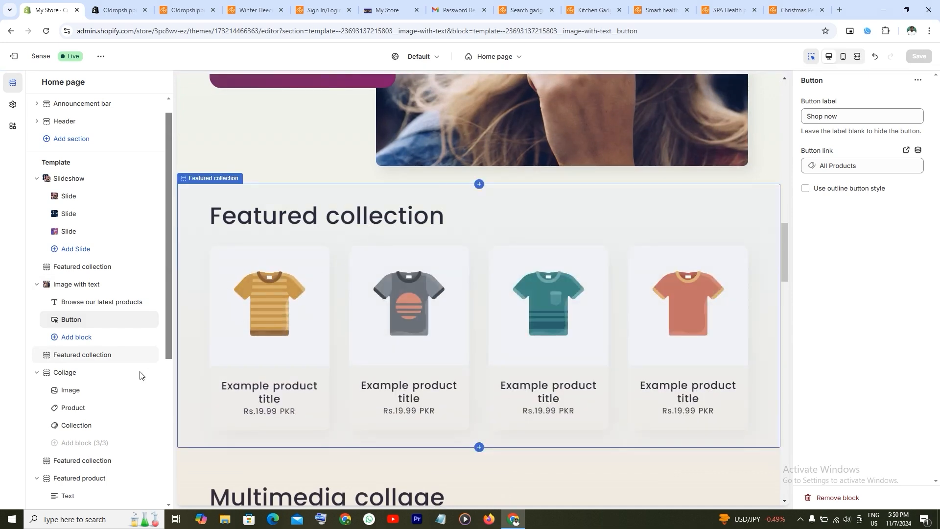
left_click(83, 356)
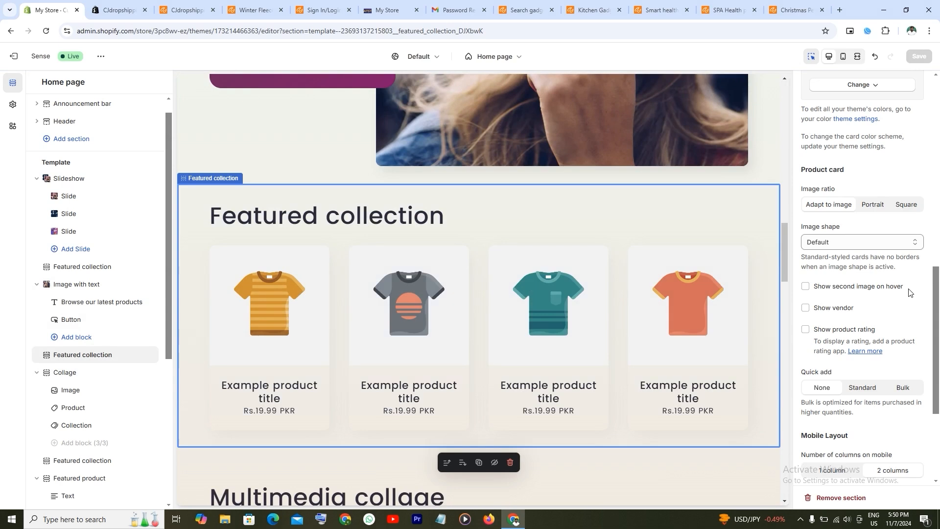
scroll(906, 287, "up", 4)
scroll(933, 255, "up", 7)
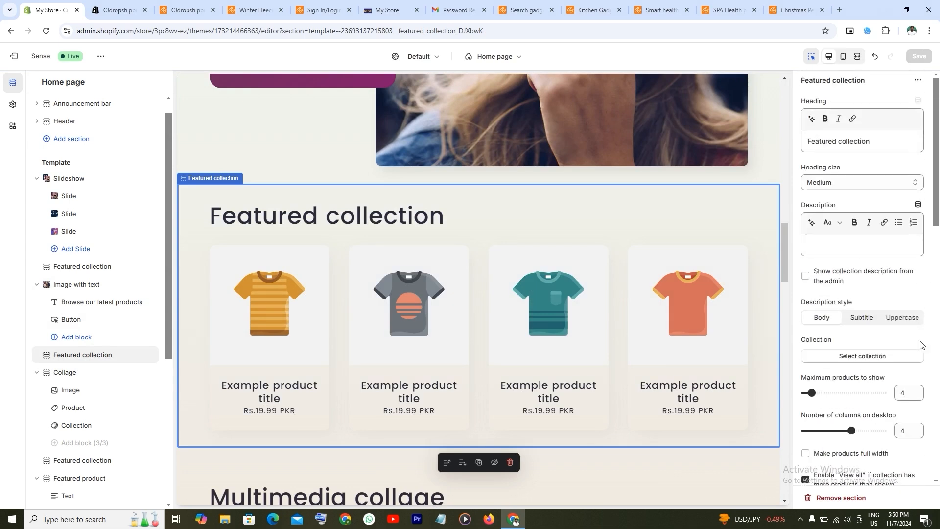
left_click(872, 359)
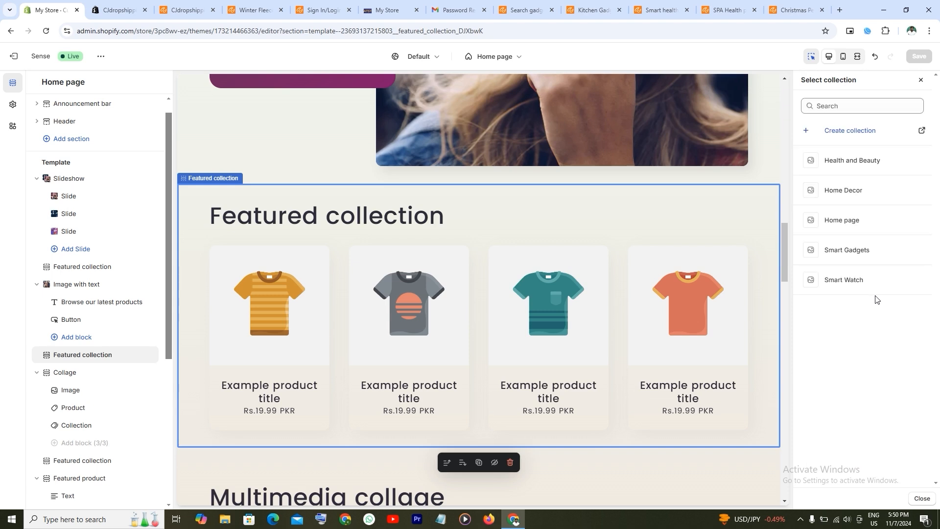
left_click(861, 191)
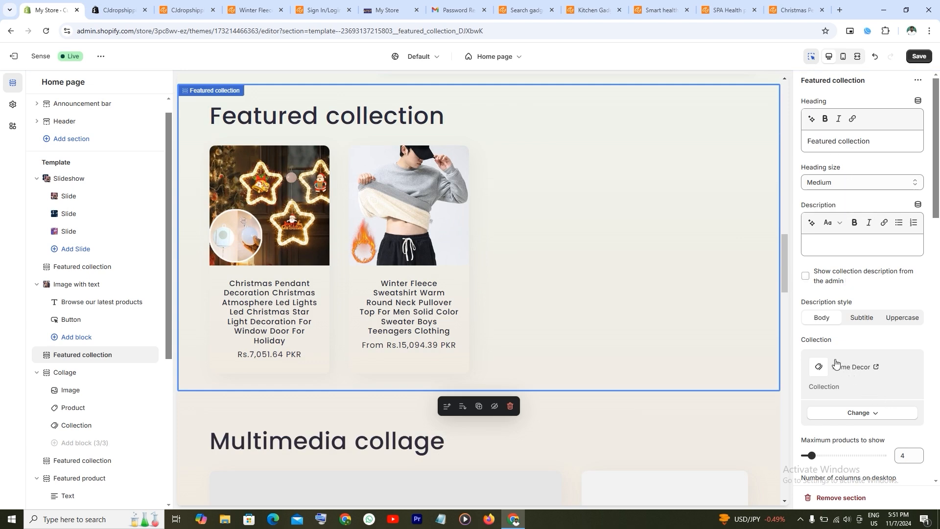
Step: Copy the collection's name into the featured collection section's heading so it reads Home Decor, and save the theme
left_click_drag(833, 367, 875, 367)
right_click(855, 368)
left_click(740, 378)
left_click_drag(878, 145, 799, 143)
right_click(827, 139)
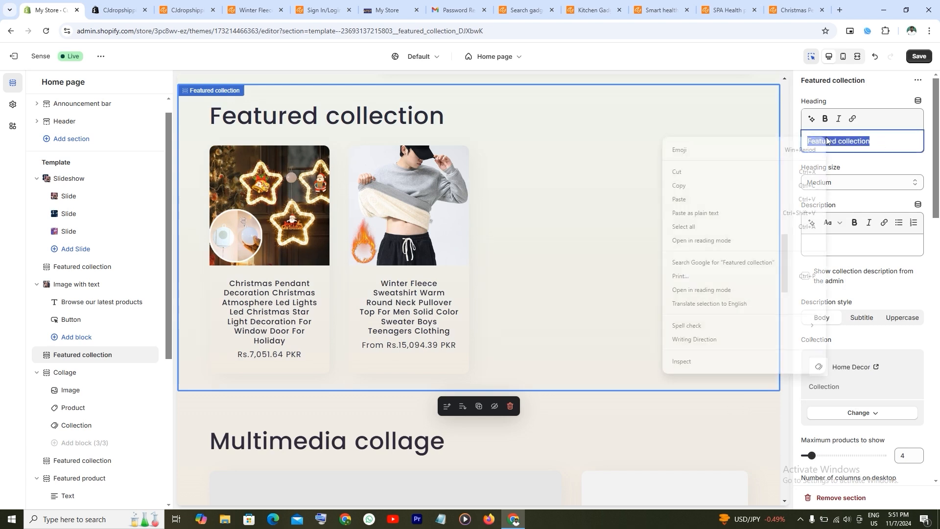
left_click(742, 199)
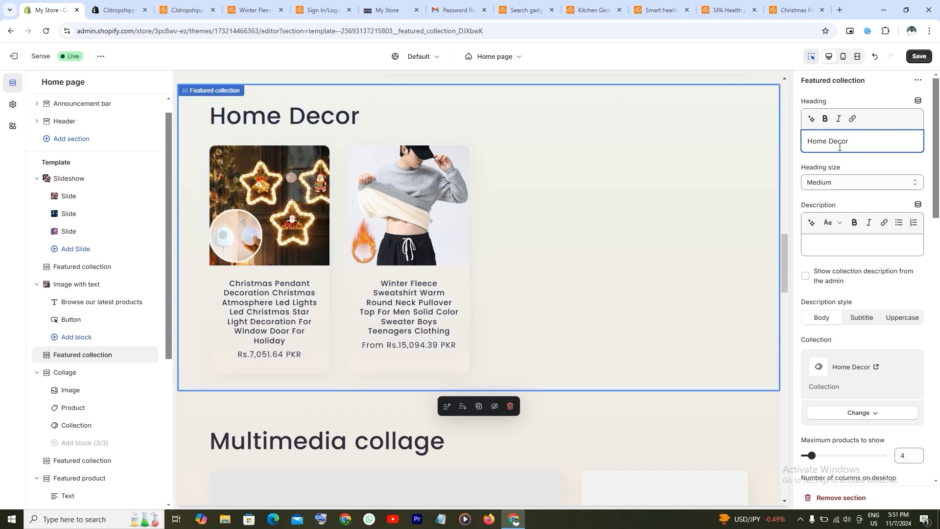
left_click(919, 56)
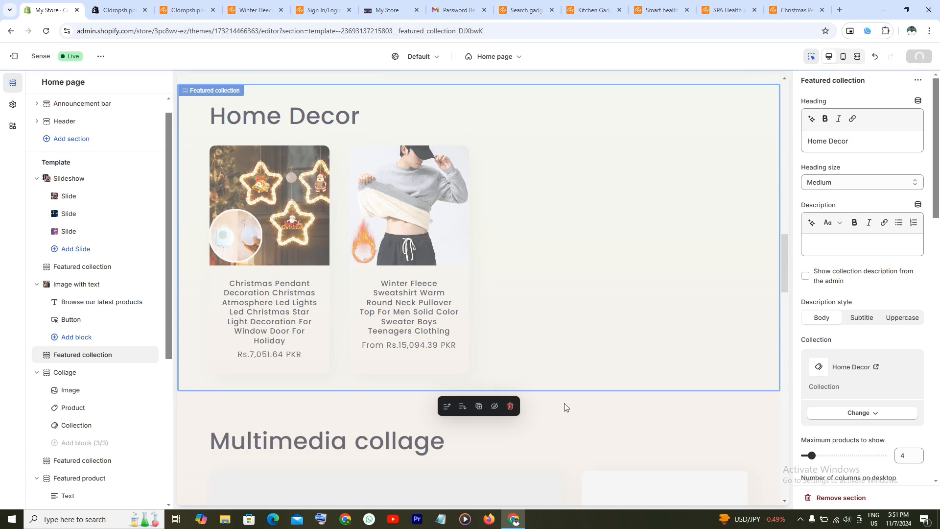
Step: Set the image block of the Multimedia collage section to the 1c41c543 JPG of the grey sweatshirt with flames
scroll(560, 424, "down", 3)
scroll(560, 419, "down", 3)
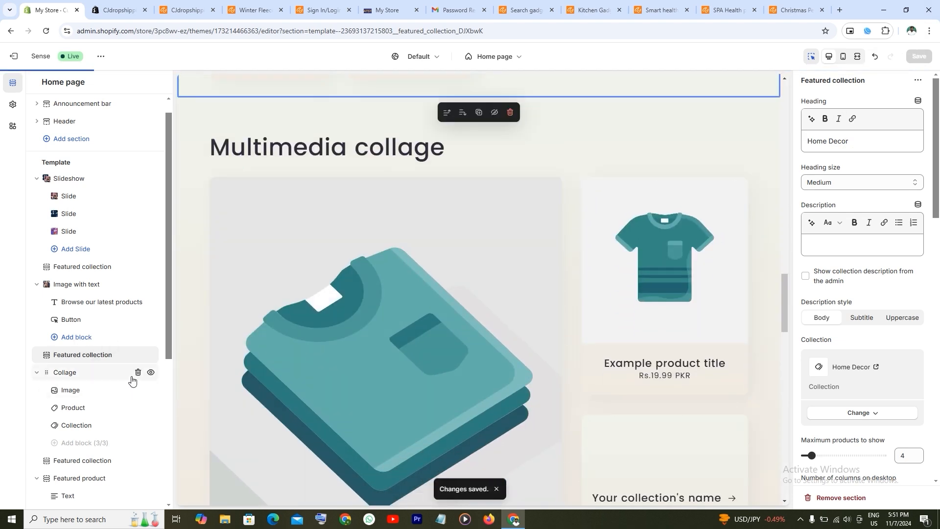
scroll(134, 378, "down", 1)
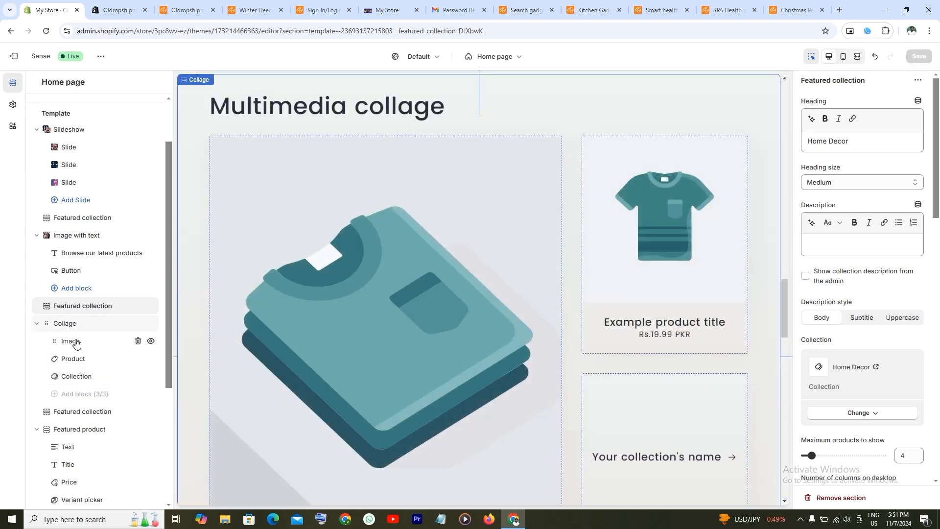
left_click(450, 334)
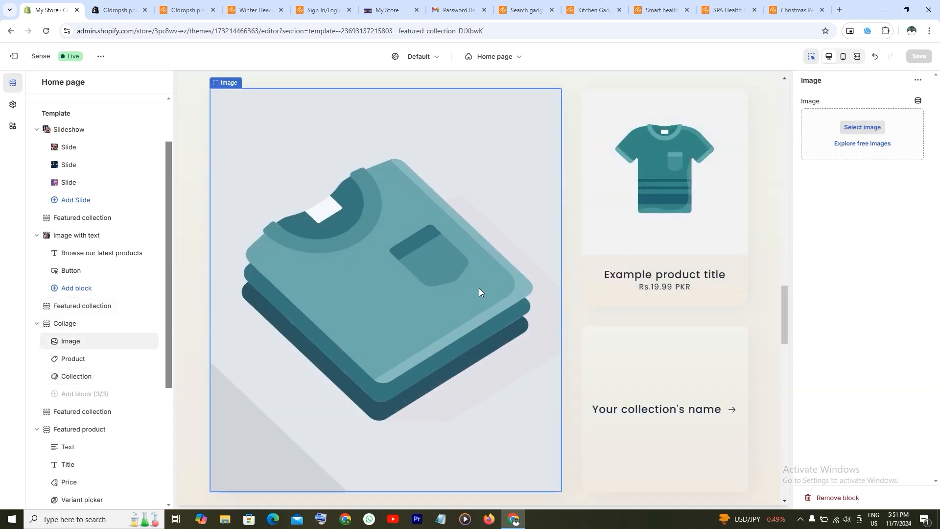
left_click(862, 128)
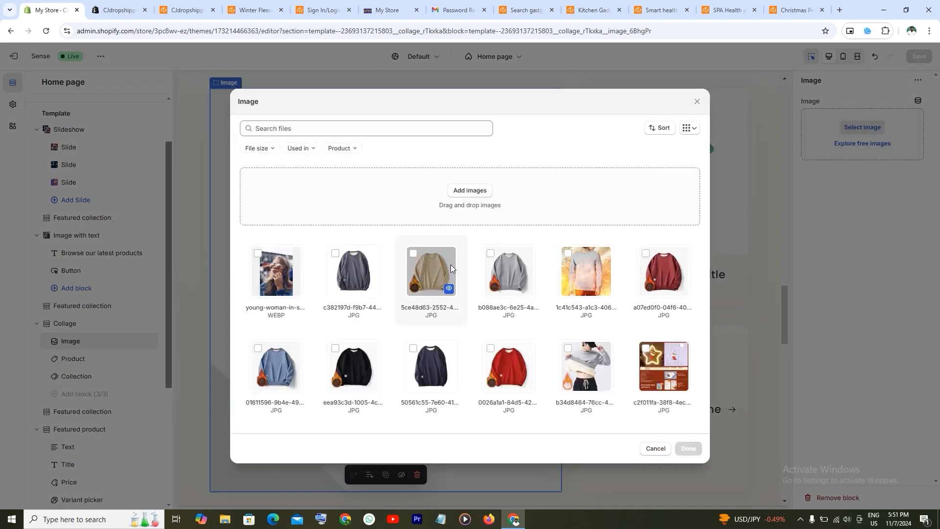
left_click(578, 278)
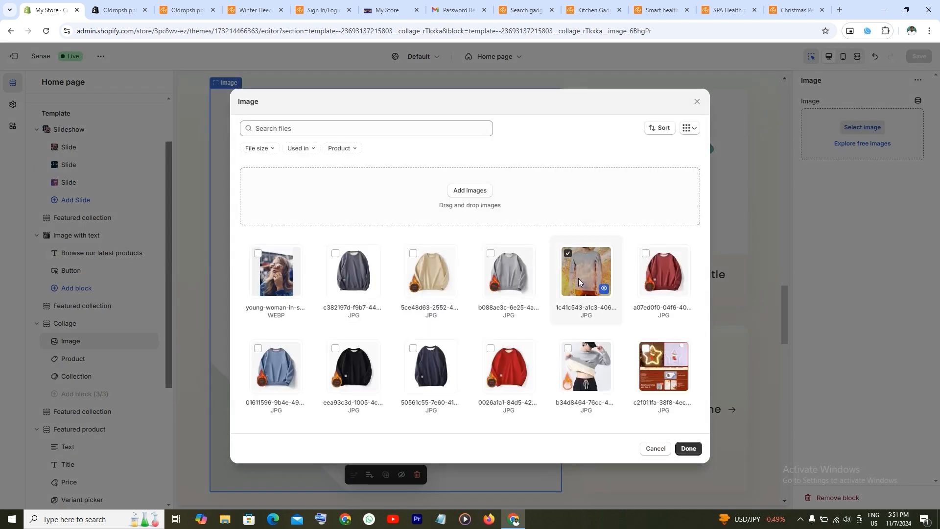
left_click(687, 449)
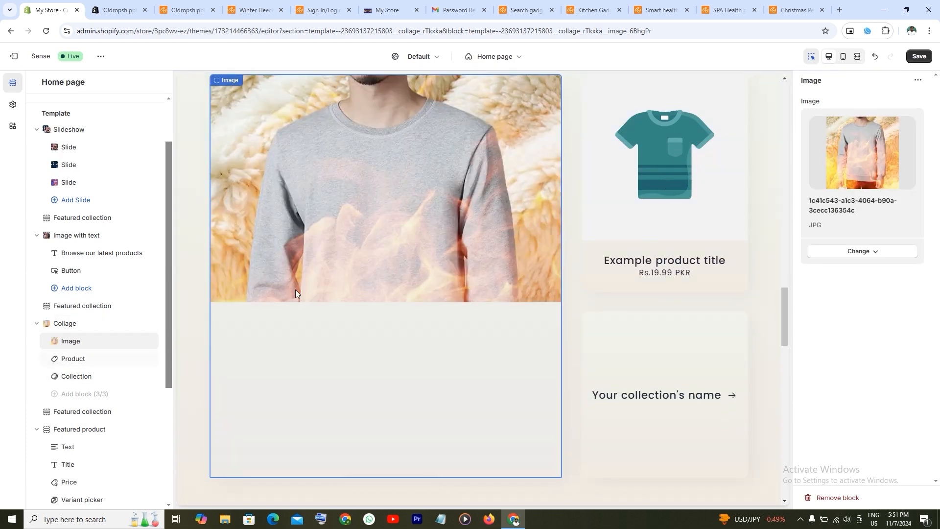
Step: Assign the Winter Fleece Sweatshirt product to the collage section's product block
left_click(74, 359)
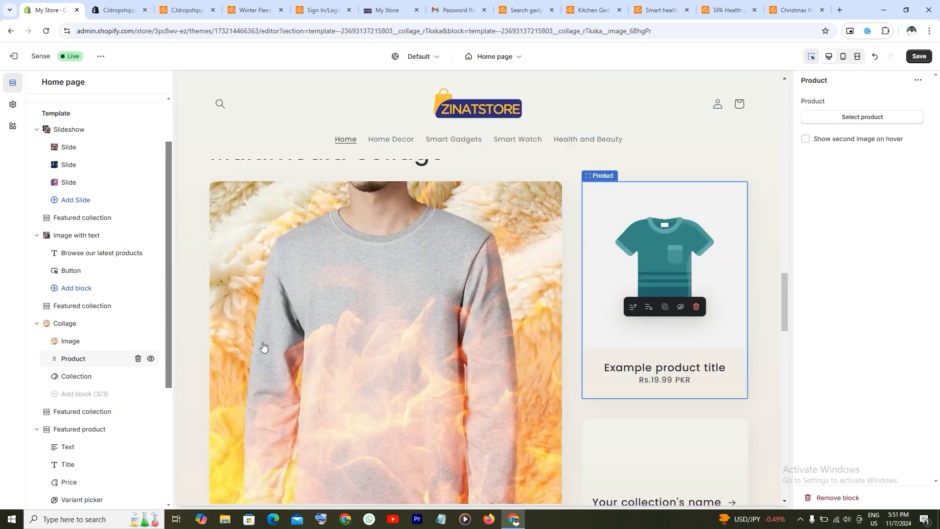
left_click(848, 117)
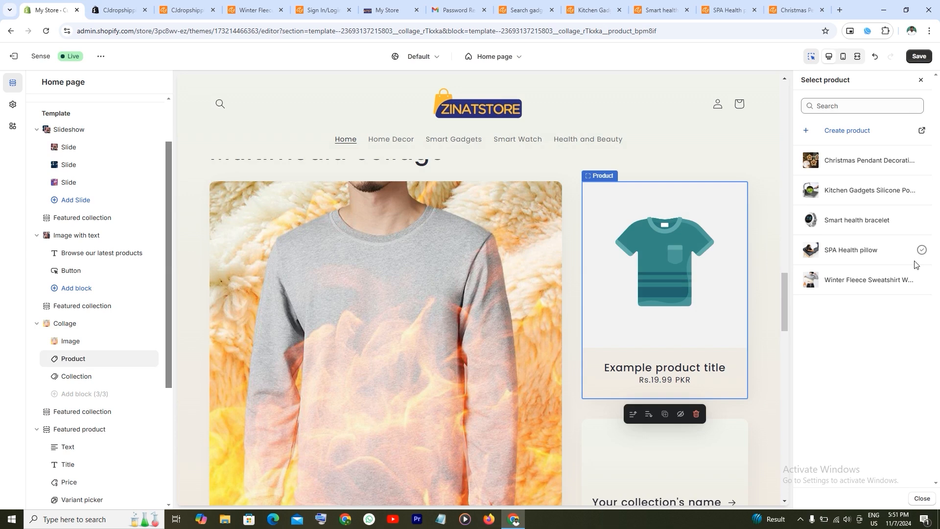
left_click(841, 283)
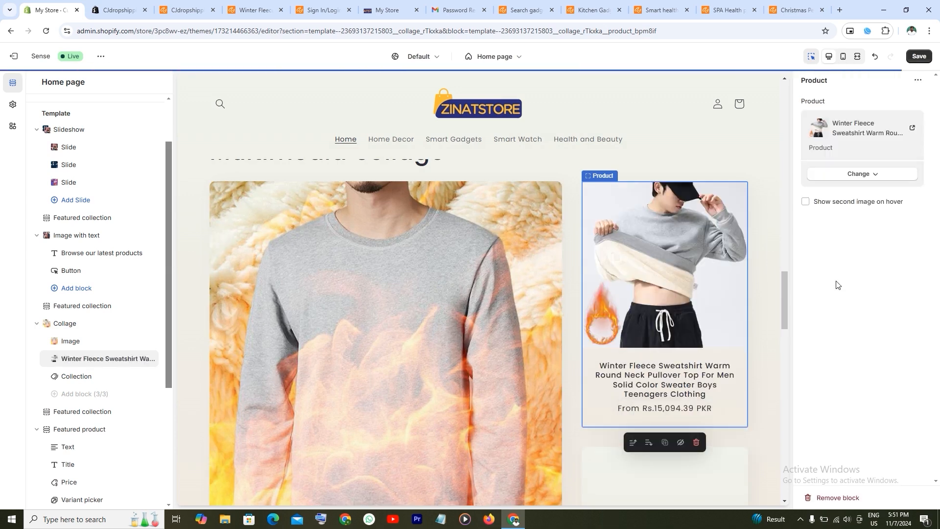
Step: Assign the Smart Gadgets collection to the collage section's collection block
scroll(697, 273, "down", 5)
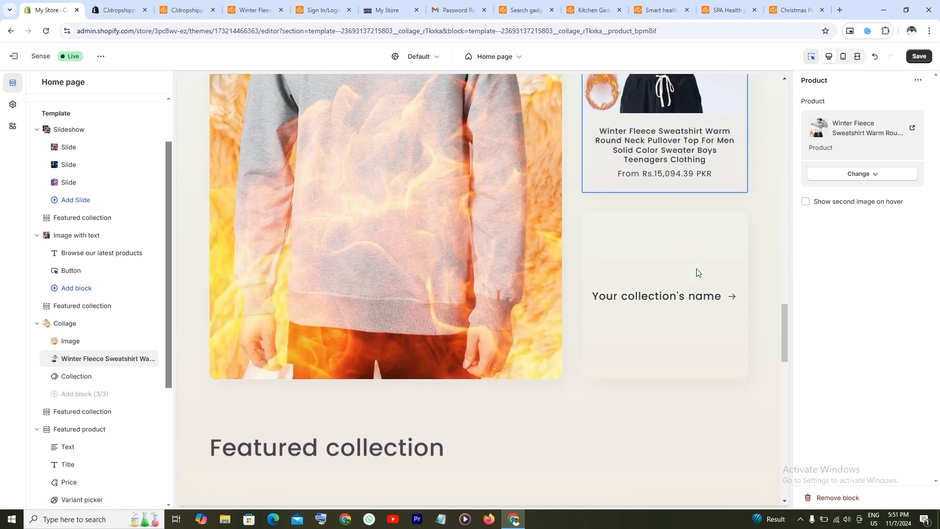
scroll(697, 269, "up", 5)
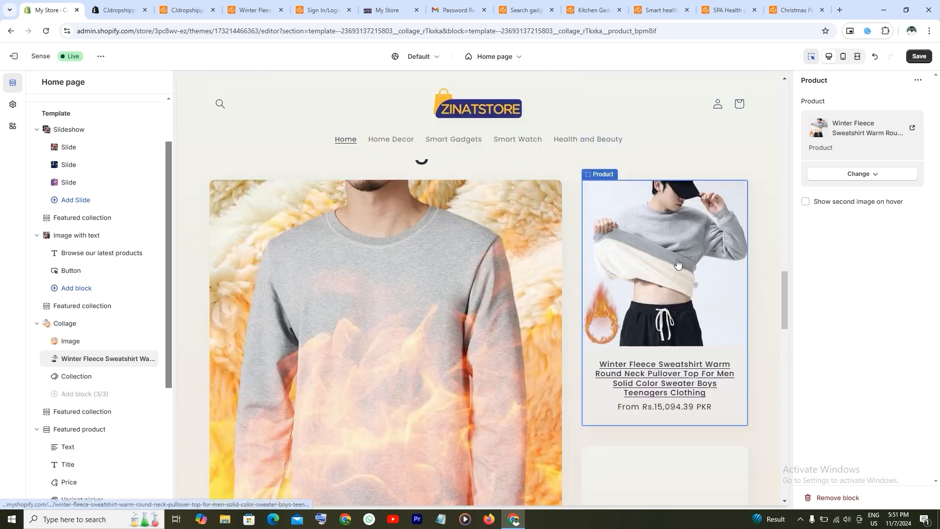
scroll(687, 262, "down", 1)
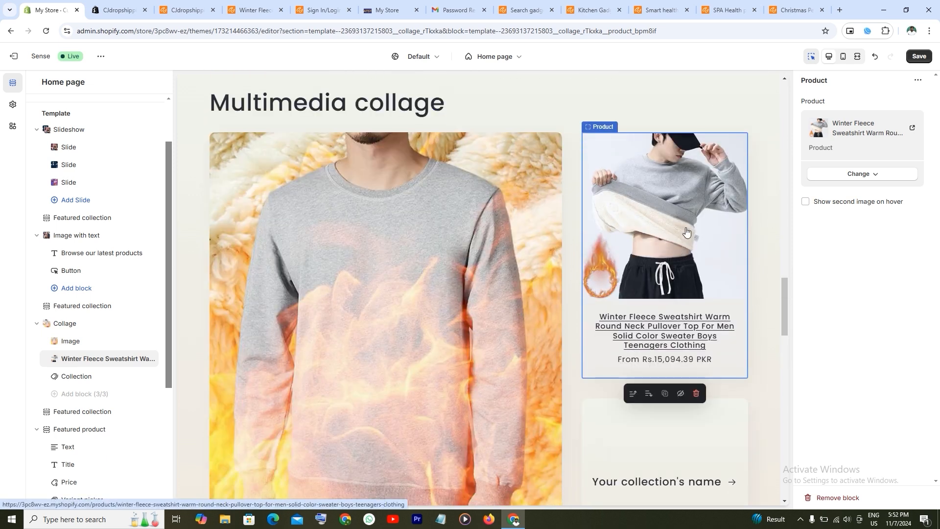
scroll(686, 231, "down", 4)
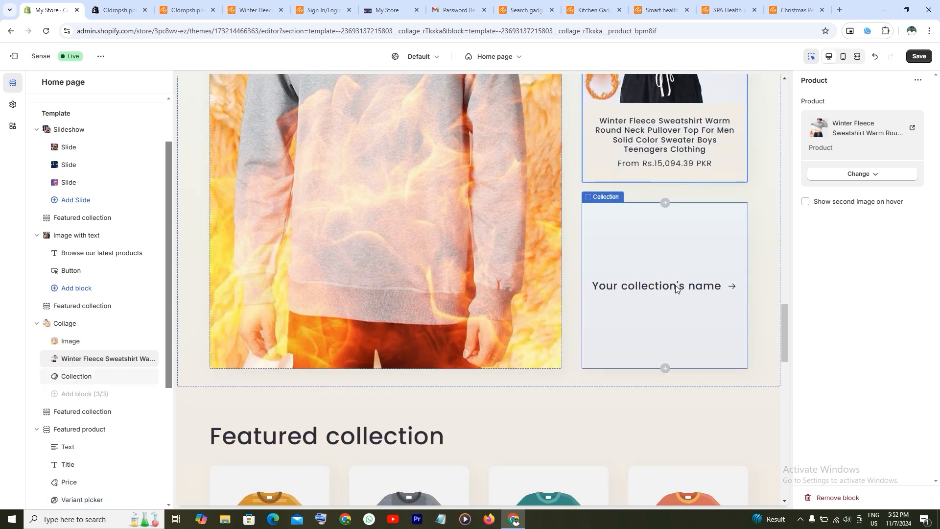
left_click(676, 288)
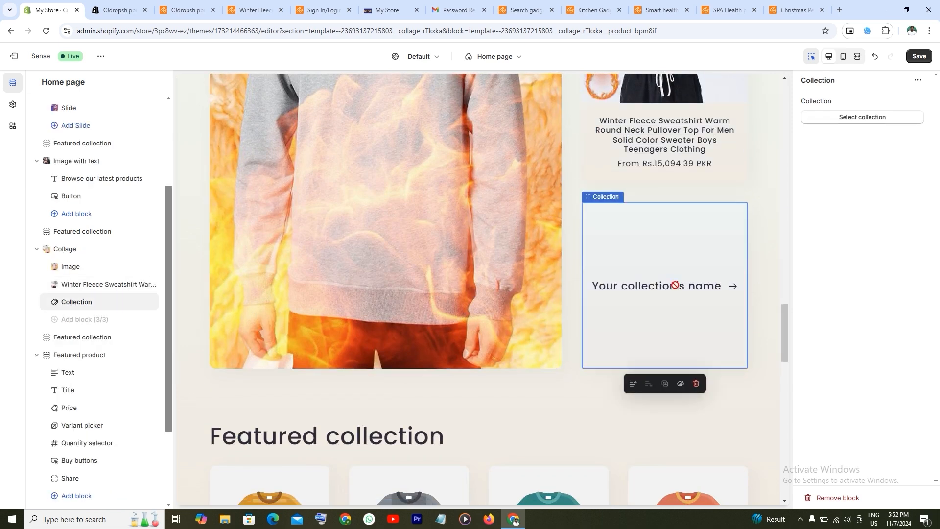
left_click(863, 116)
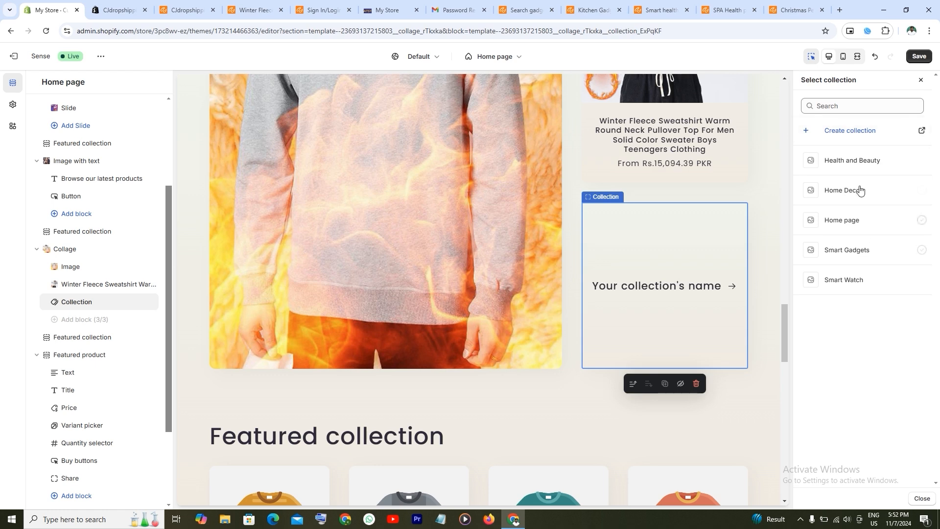
left_click(853, 256)
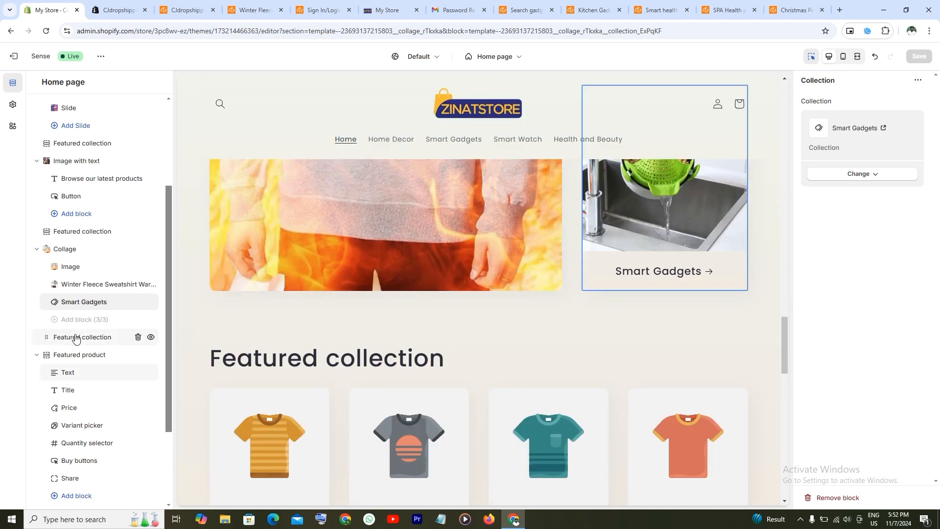
Step: Assign the Smart Gadgets collection to the featured collection section below the collage
left_click(76, 337)
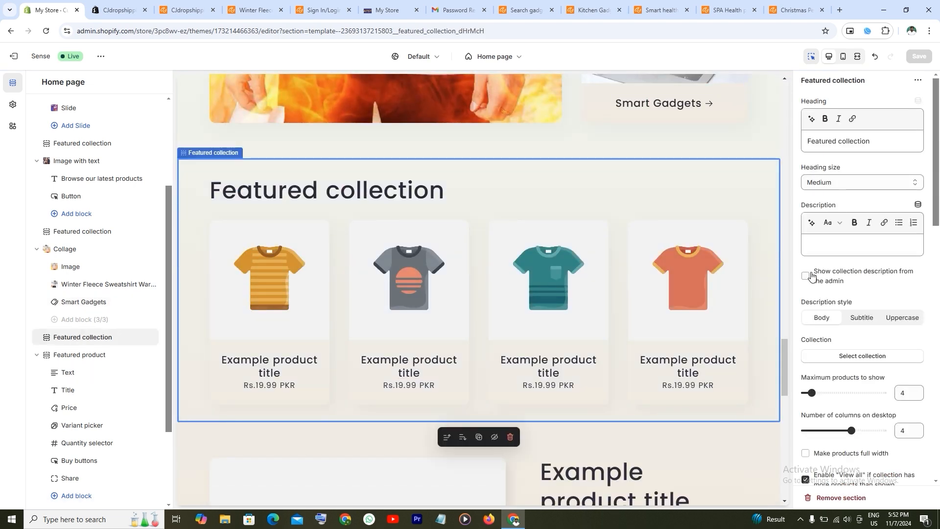
left_click(870, 357)
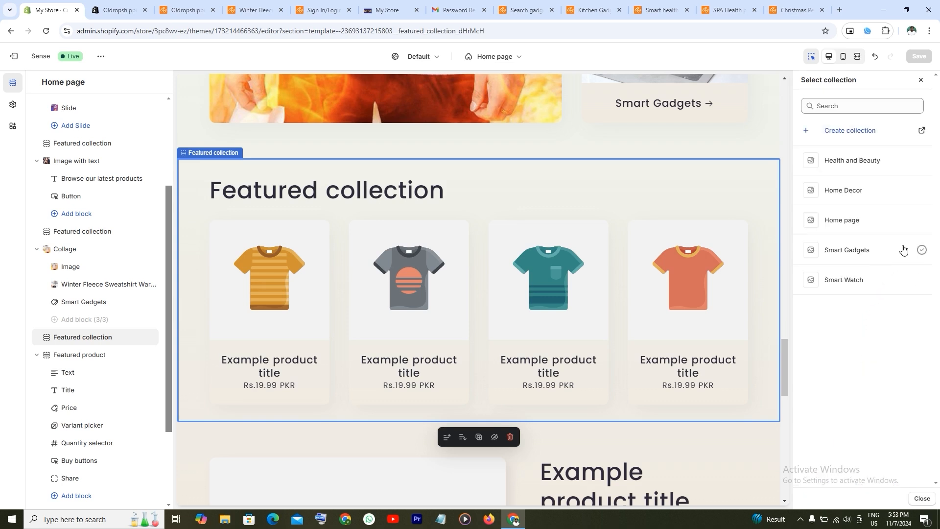
left_click(851, 253)
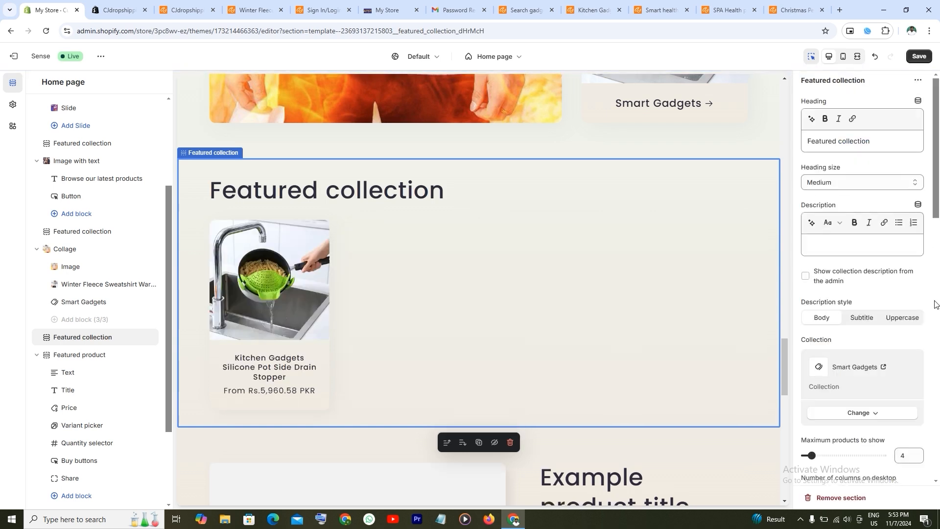
Step: Copy the collection's name into the featured collection section's heading so it reads Smart Gadgets, and save the theme
left_click_drag(833, 367, 872, 370)
right_click(870, 370)
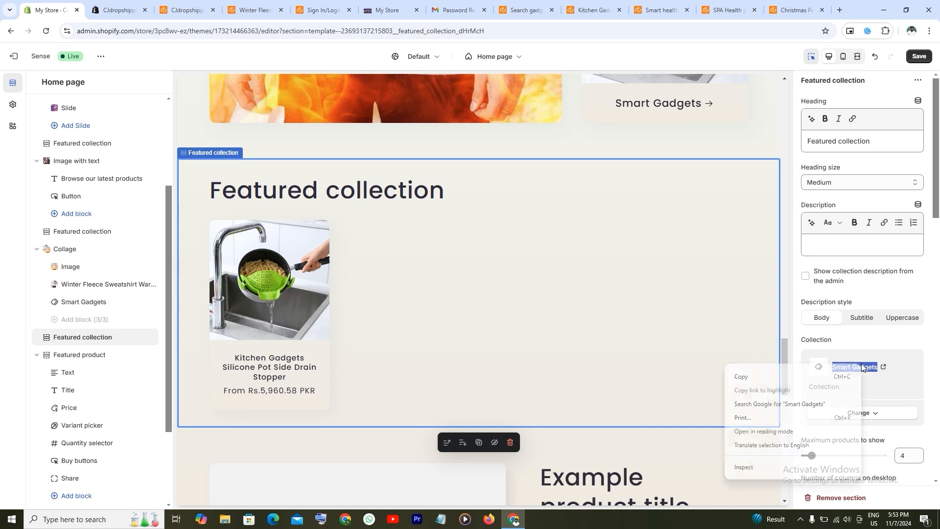
left_click(761, 380)
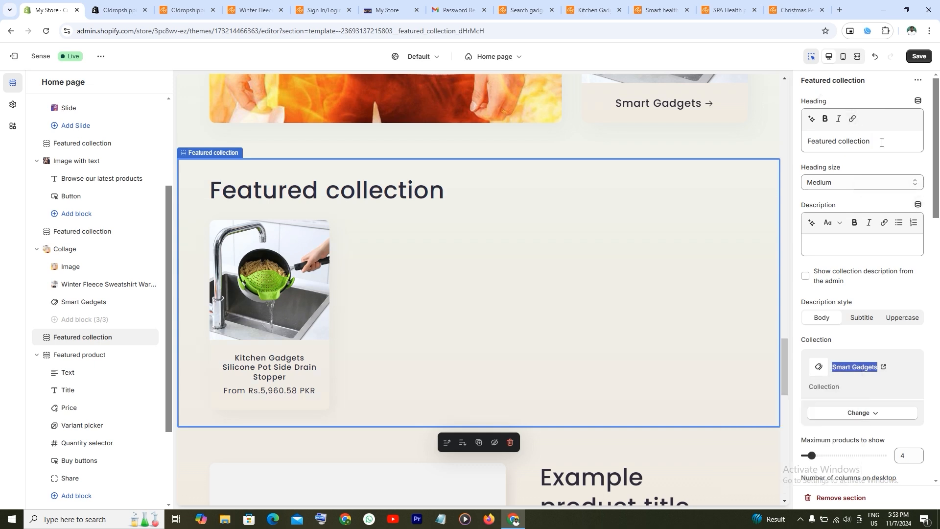
left_click_drag(881, 141, 815, 143)
right_click(823, 144)
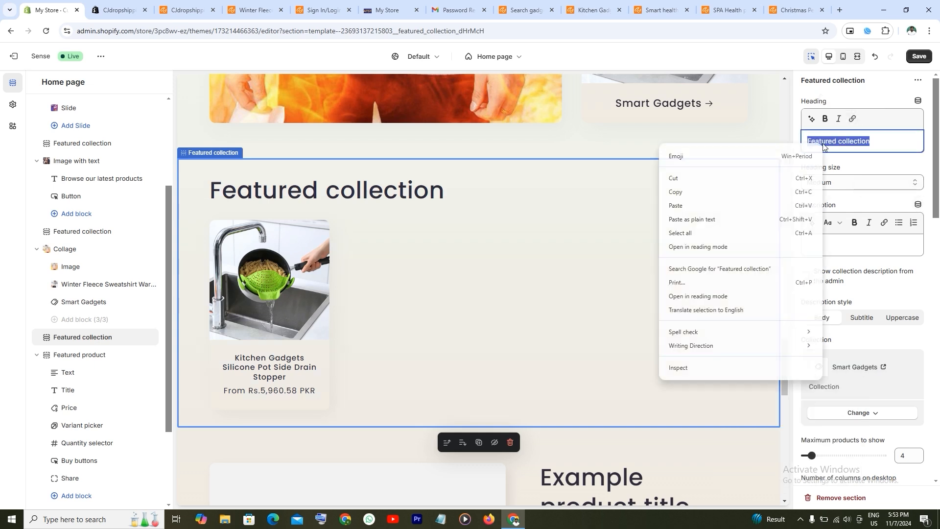
left_click(721, 206)
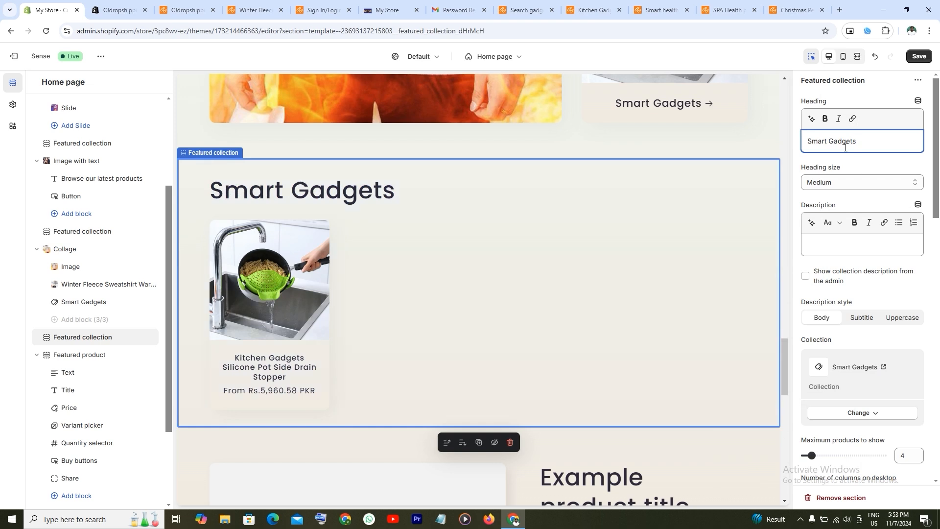
left_click(919, 57)
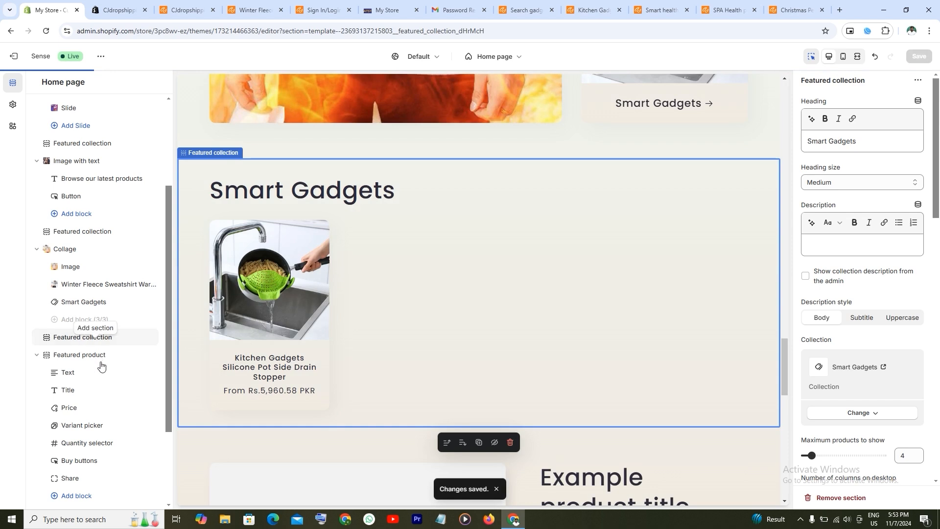
Step: Assign the SPA Health pillow to the featured product section and save the theme
left_click(79, 360)
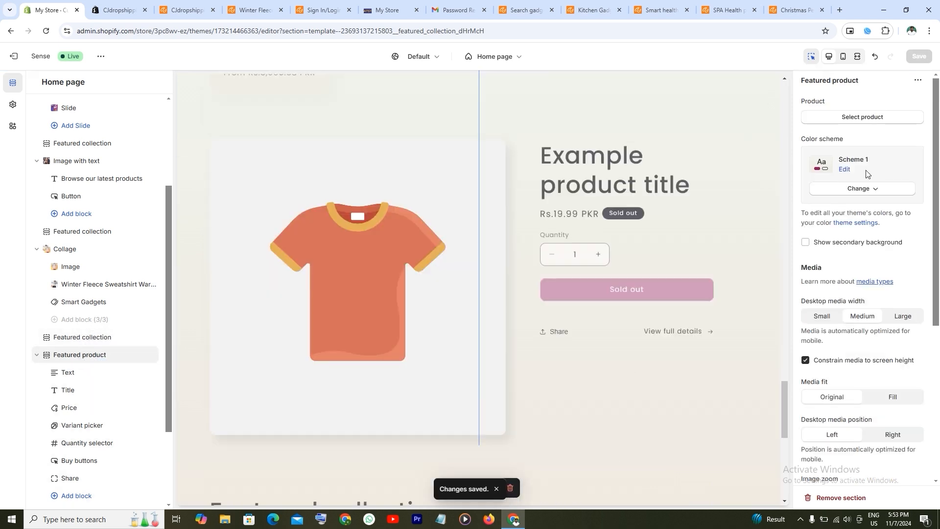
left_click(871, 118)
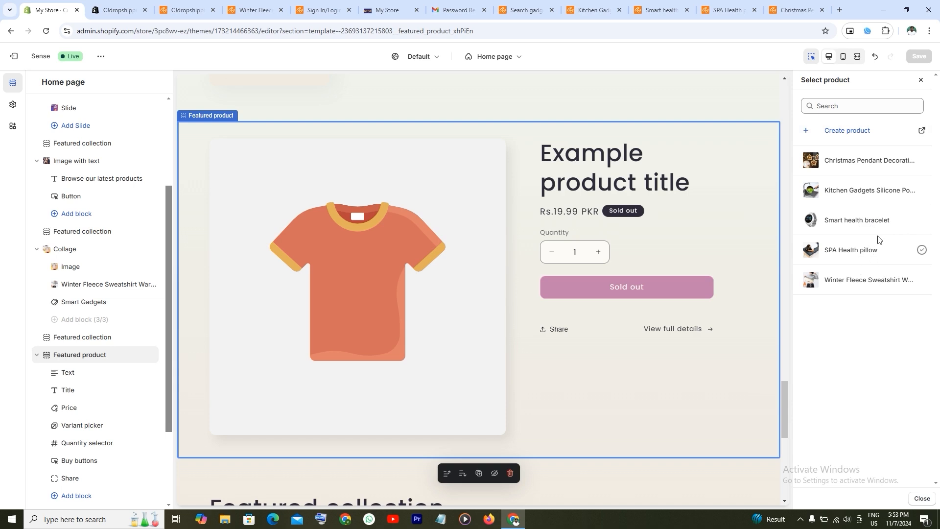
left_click(851, 250)
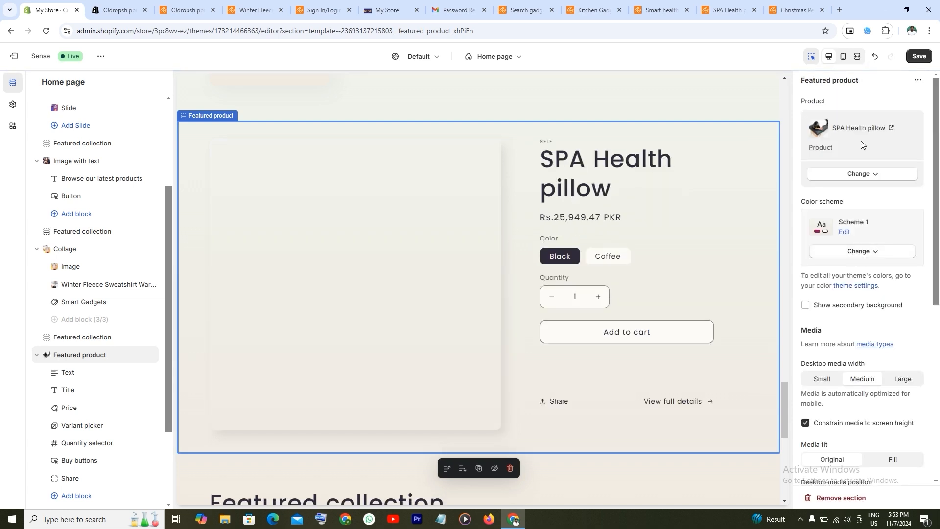
left_click(919, 56)
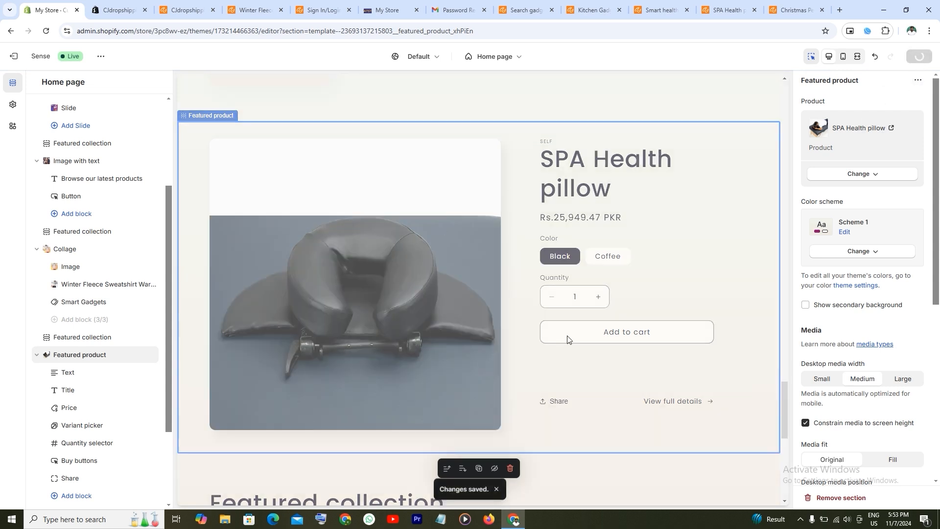
Step: Assign the Smart Watch collection to the last featured collection section, below the featured product
scroll(568, 340, "down", 5)
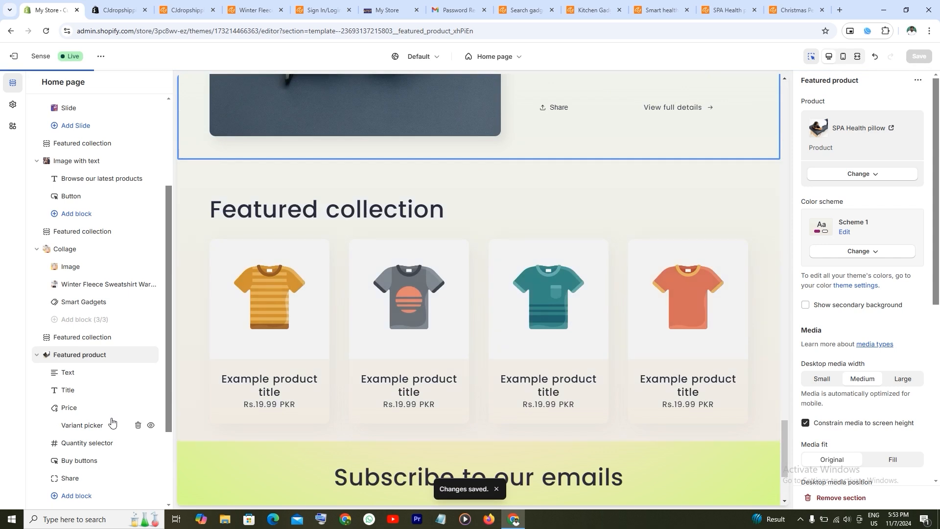
scroll(110, 422, "down", 2)
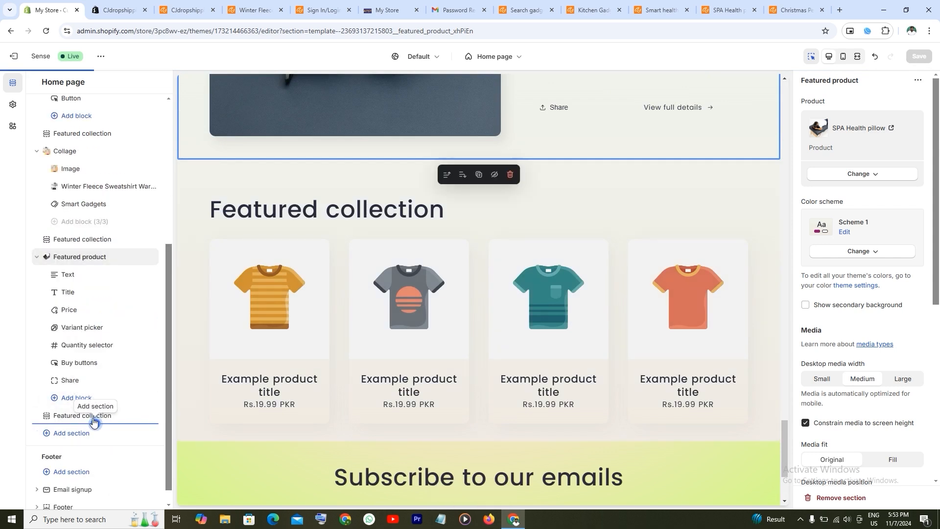
left_click(74, 416)
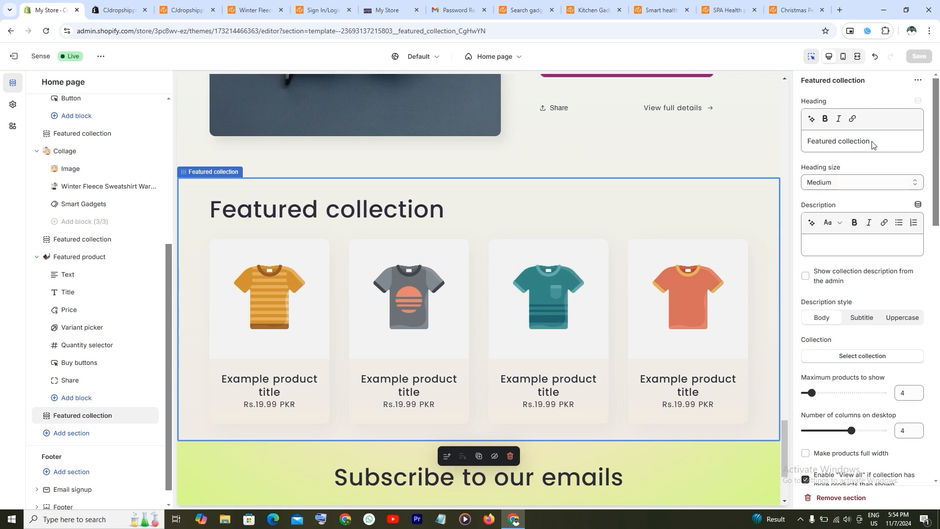
left_click(867, 357)
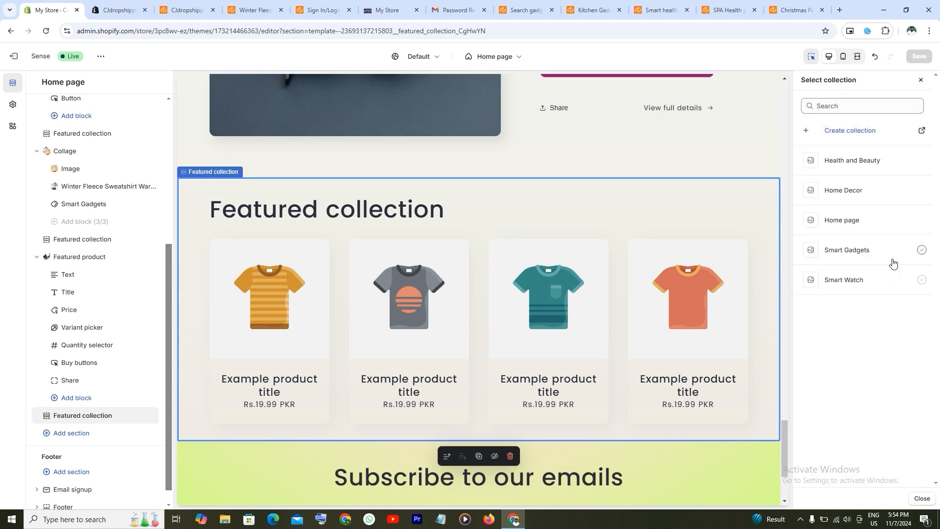
left_click(849, 282)
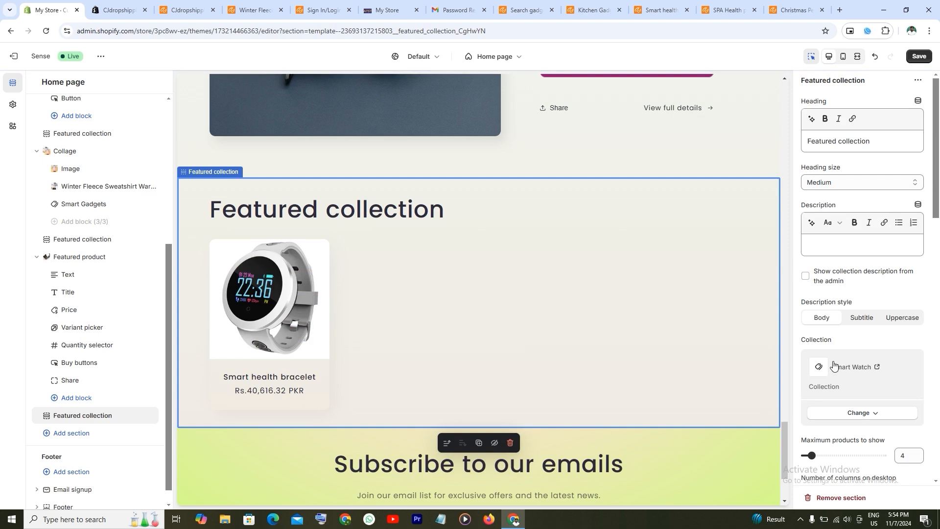
left_click(852, 367)
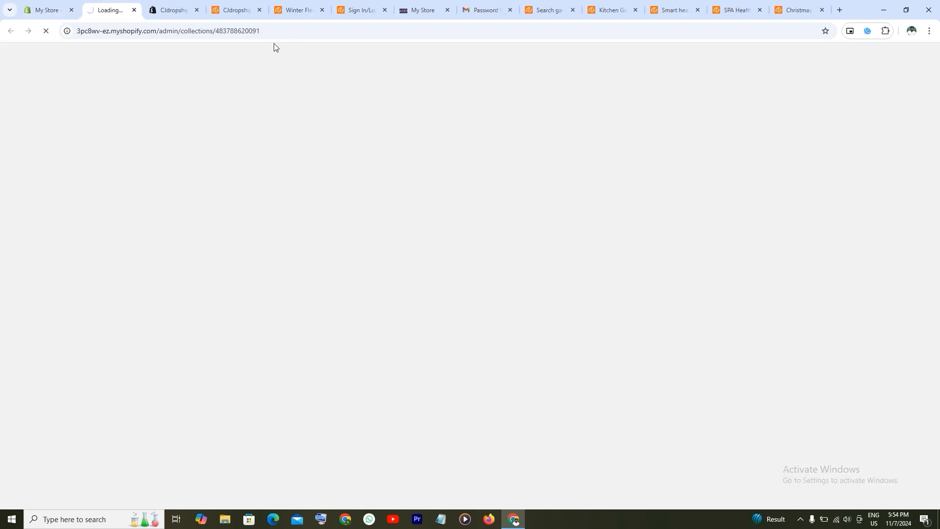
left_click(49, 10)
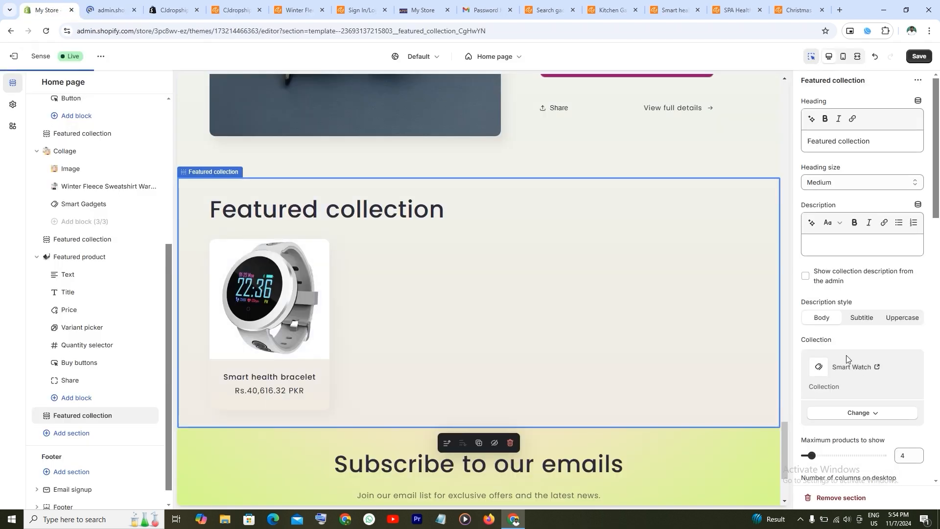
Step: Replace the last featured collection section's heading with its collection's name, Smart Watch, and save the theme
left_click_drag(832, 365, 857, 369)
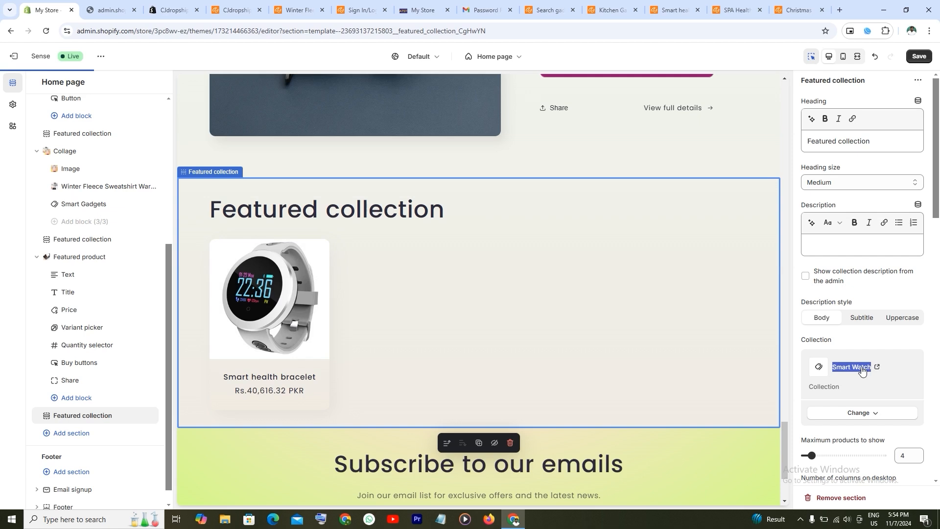
right_click(862, 370)
left_click(763, 380)
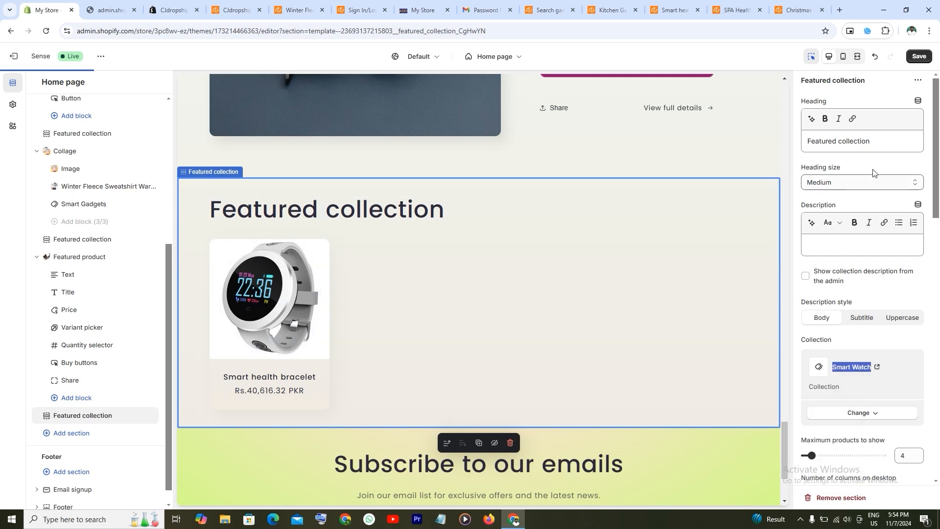
left_click_drag(877, 141, 790, 145)
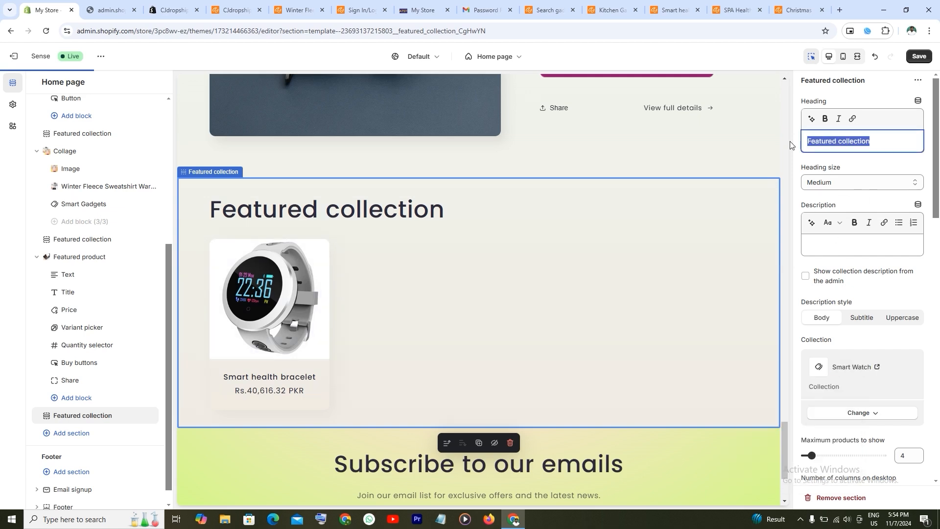
right_click(838, 138)
left_click(724, 201)
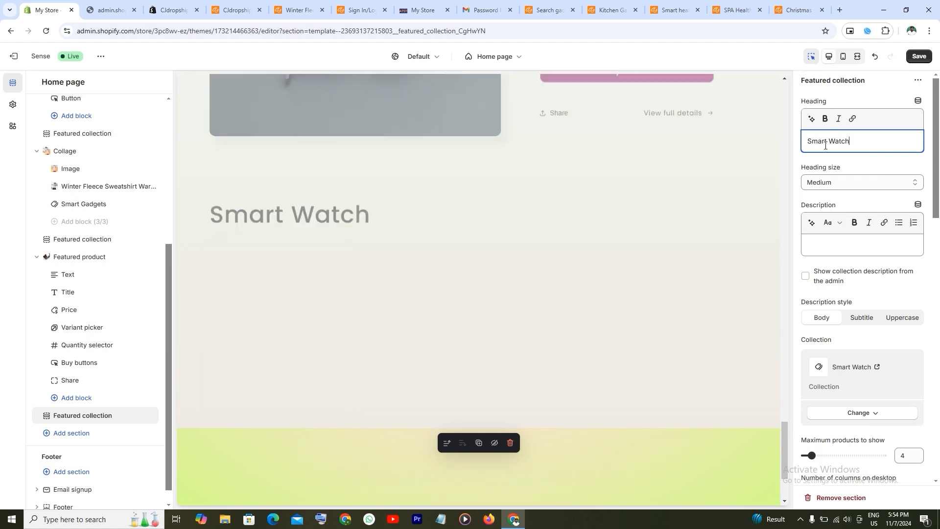
left_click(918, 56)
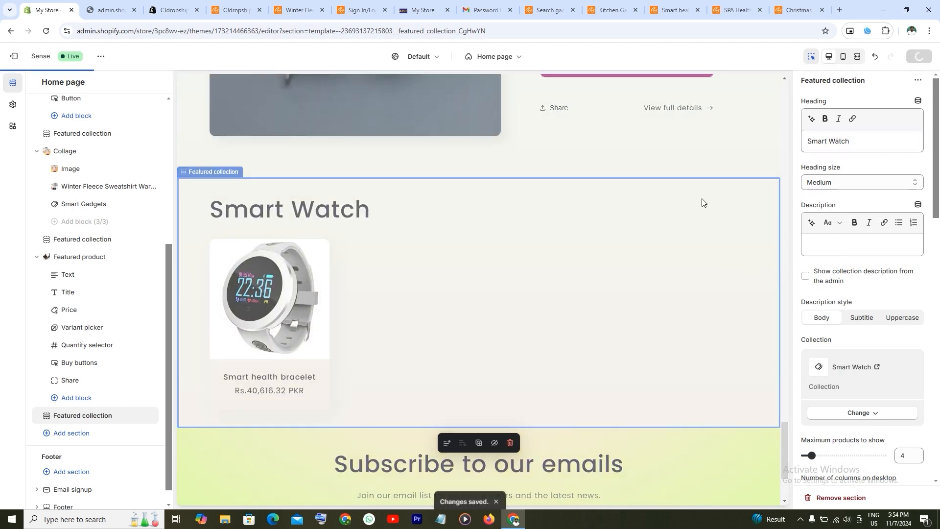
Step: Set the color scheme of the Email signup section in the footer area to Scheme 5 and save the theme
scroll(578, 270, "up", 3)
scroll(578, 267, "up", 10)
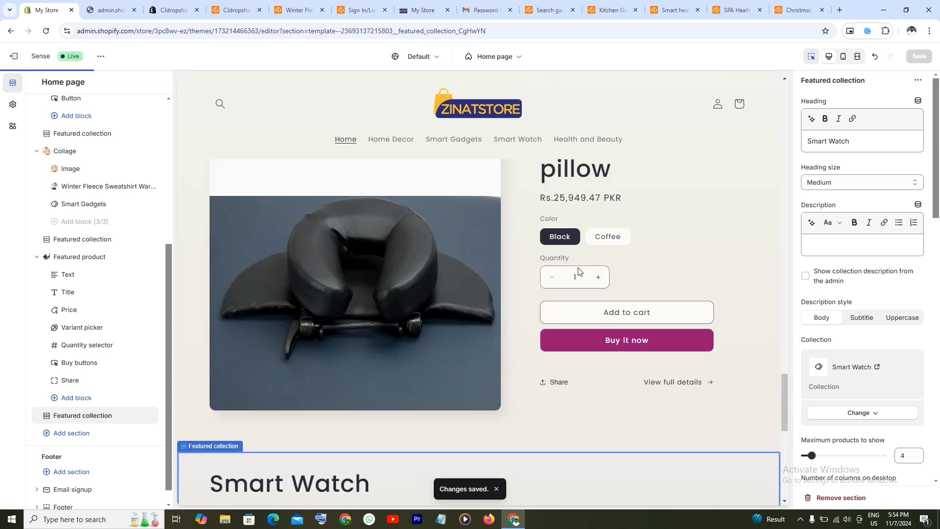
scroll(579, 266, "up", 6)
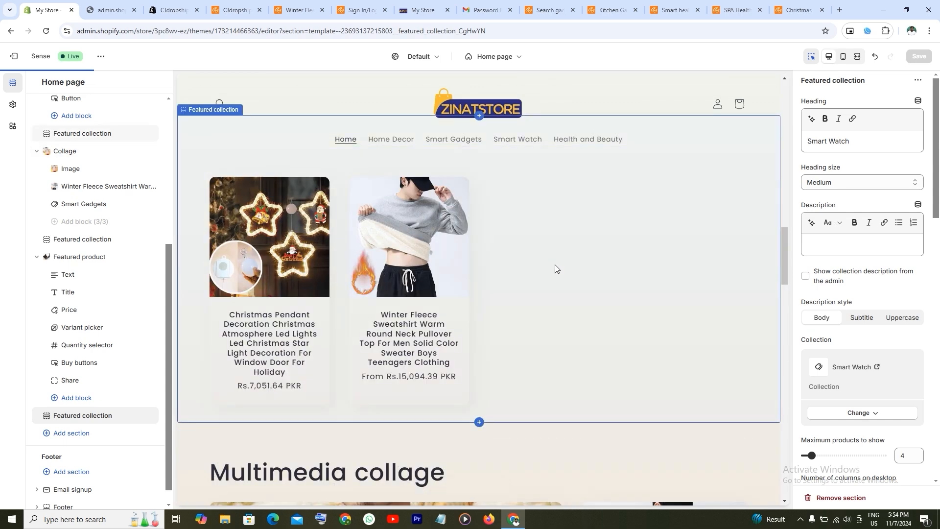
scroll(555, 267, "down", 10)
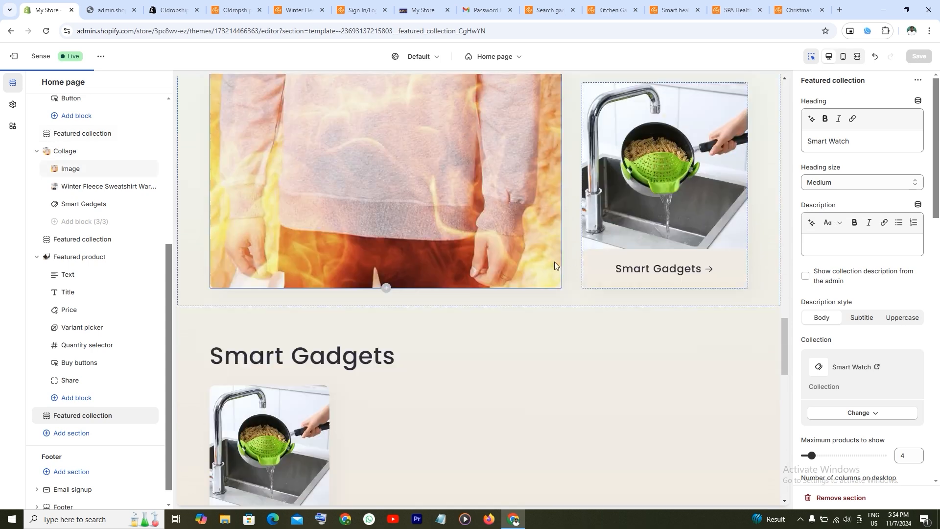
scroll(554, 264, "down", 10)
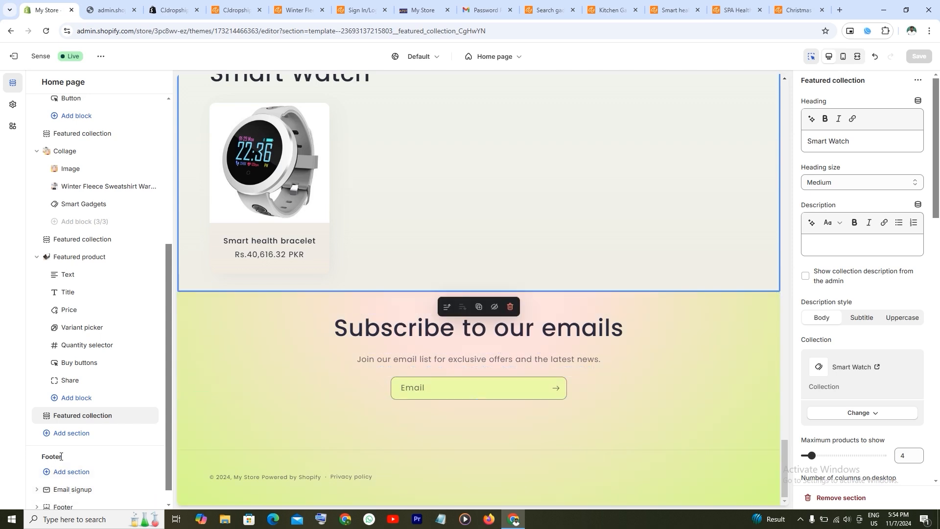
scroll(121, 488, "down", 1)
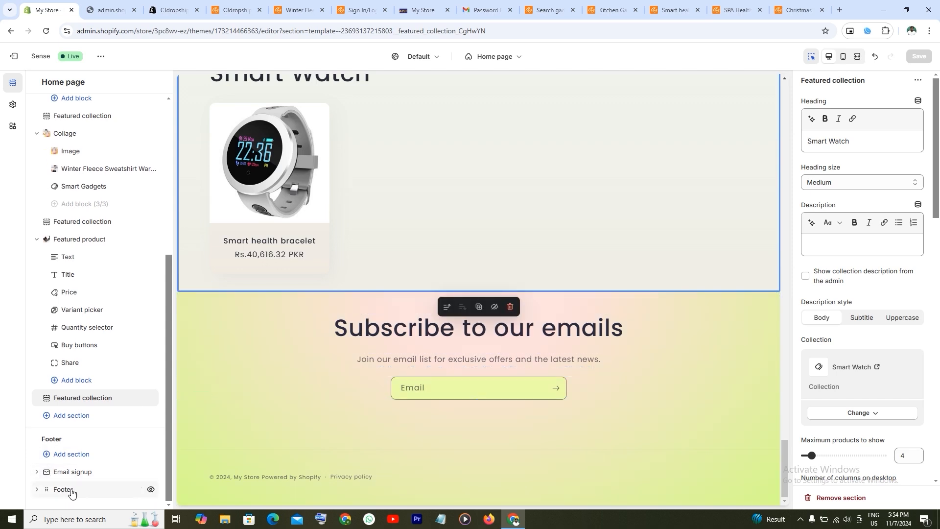
left_click(36, 490)
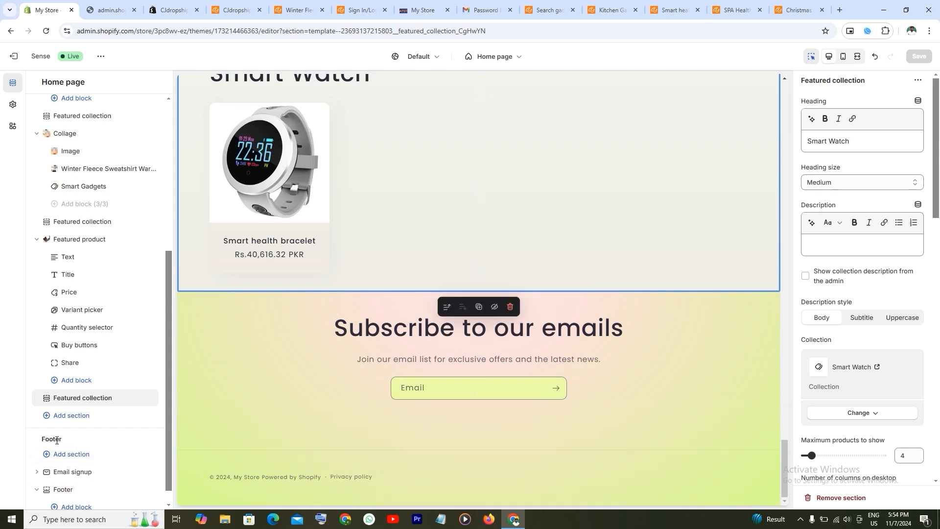
left_click(72, 472)
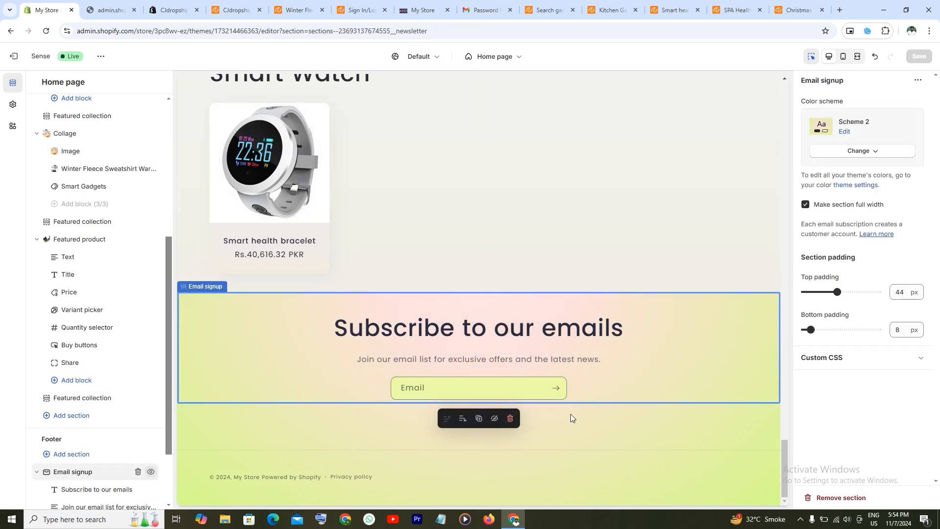
left_click(875, 152)
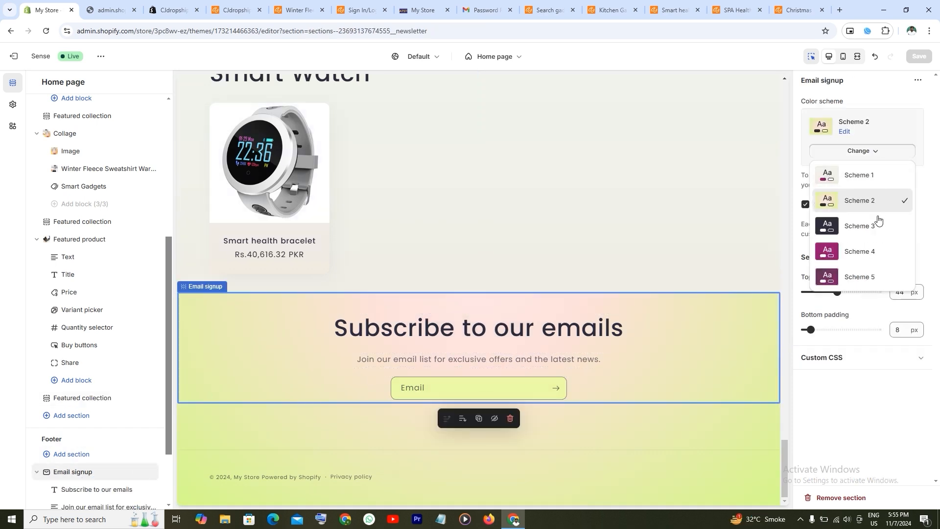
left_click(862, 253)
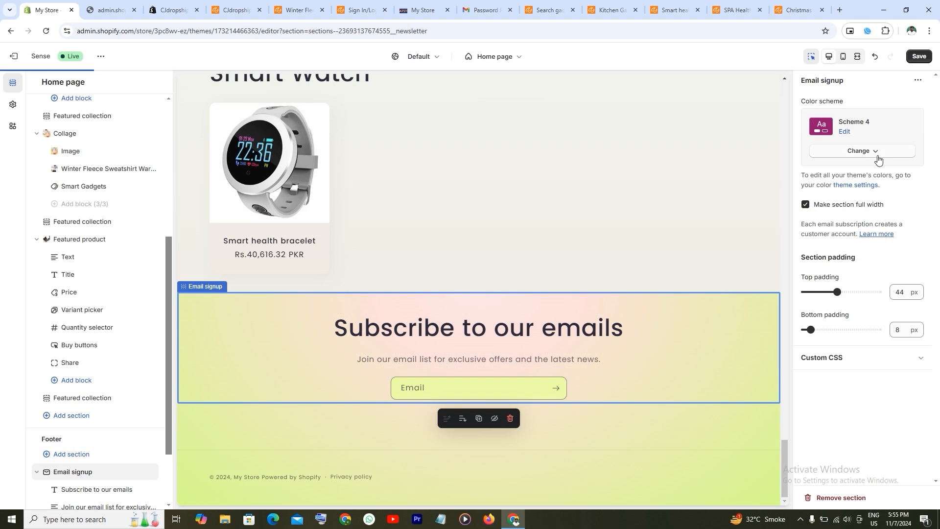
left_click(879, 153)
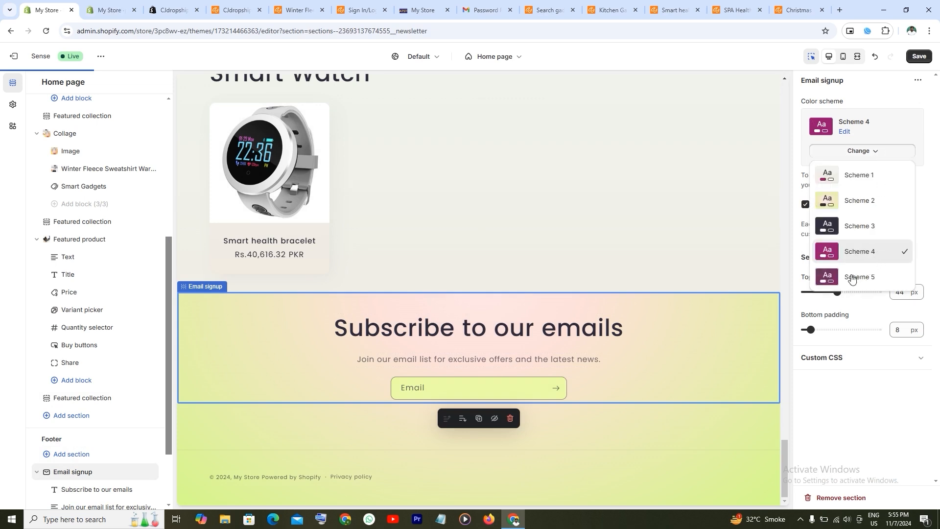
left_click(852, 278)
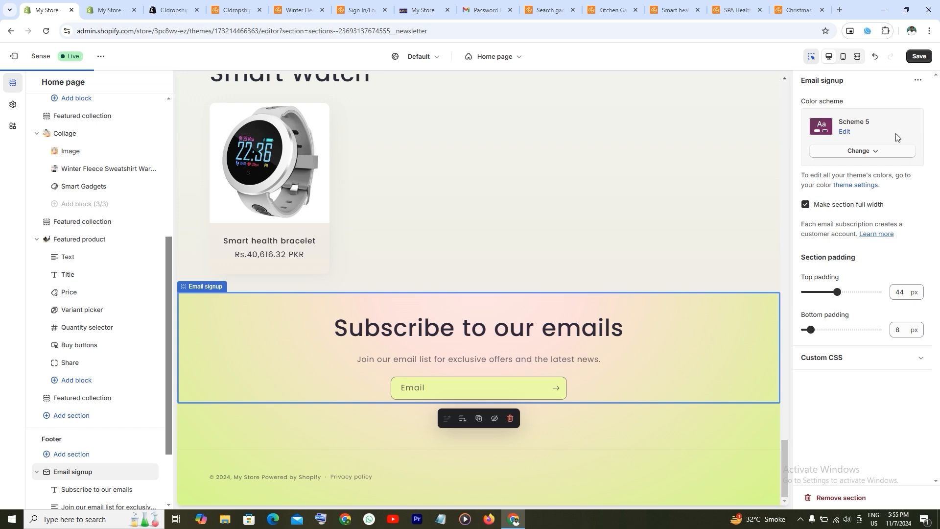
left_click(919, 56)
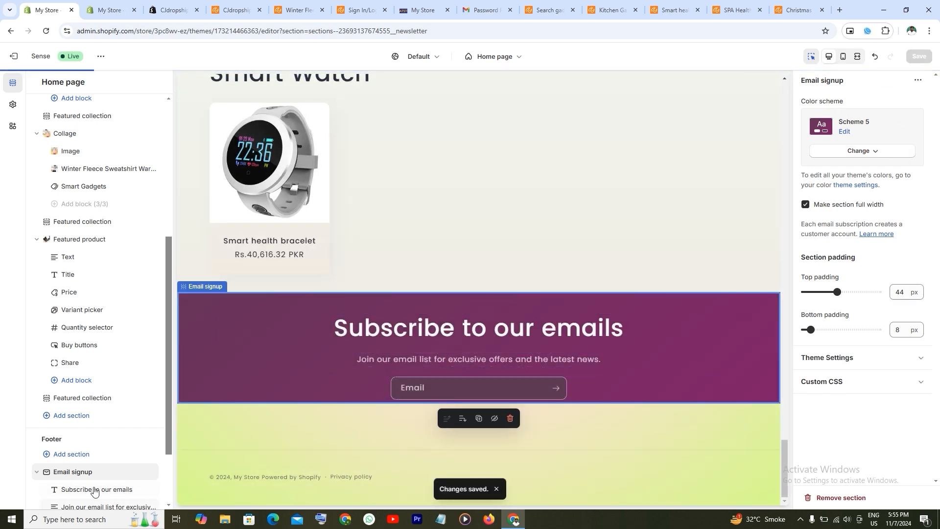
Step: Add a Text block to the Footer section, keeping its default heading and subtext
scroll(98, 470, "down", 2)
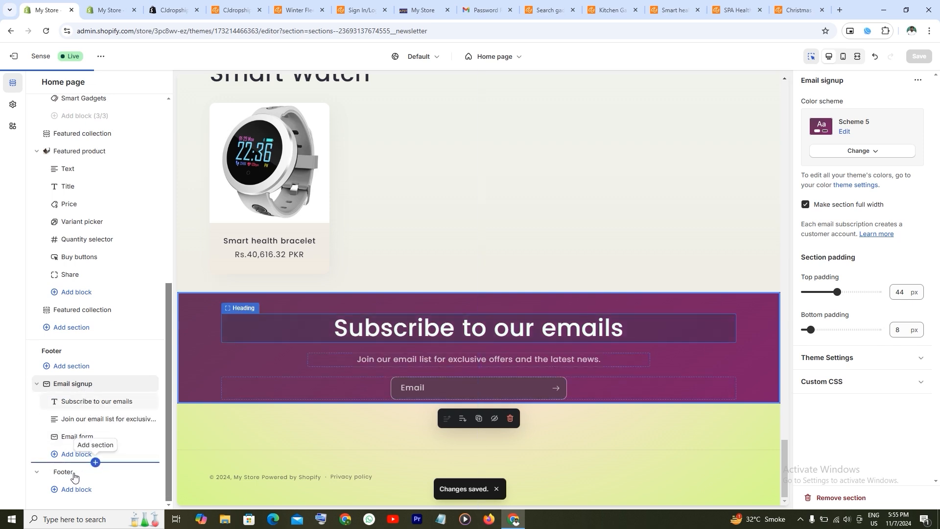
left_click(46, 478)
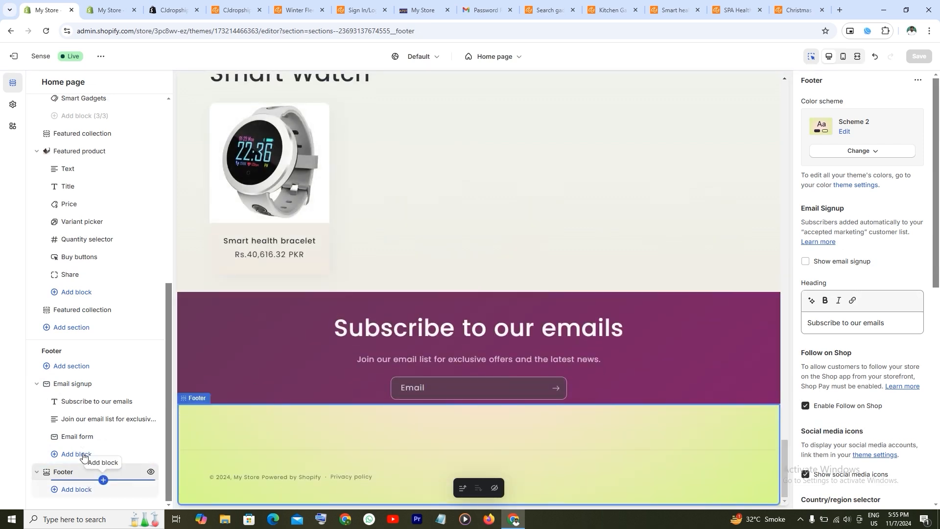
left_click(75, 493)
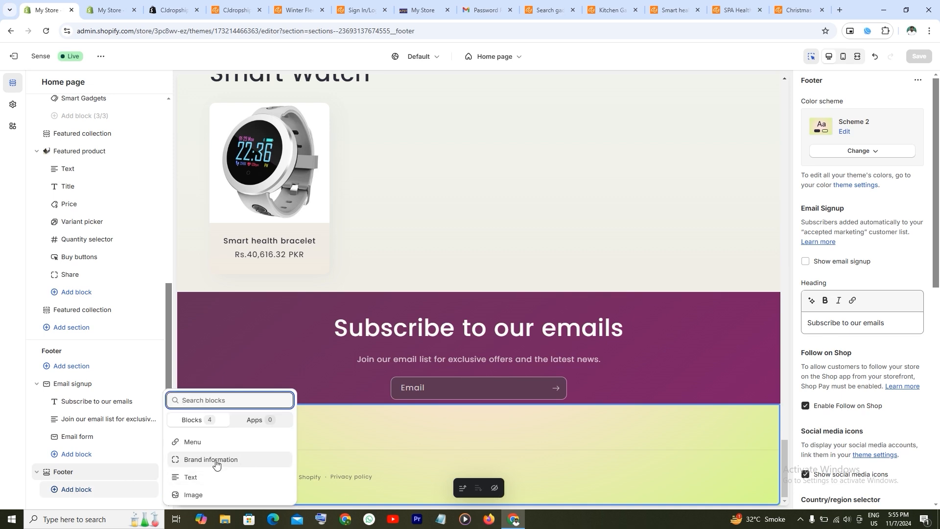
left_click(192, 479)
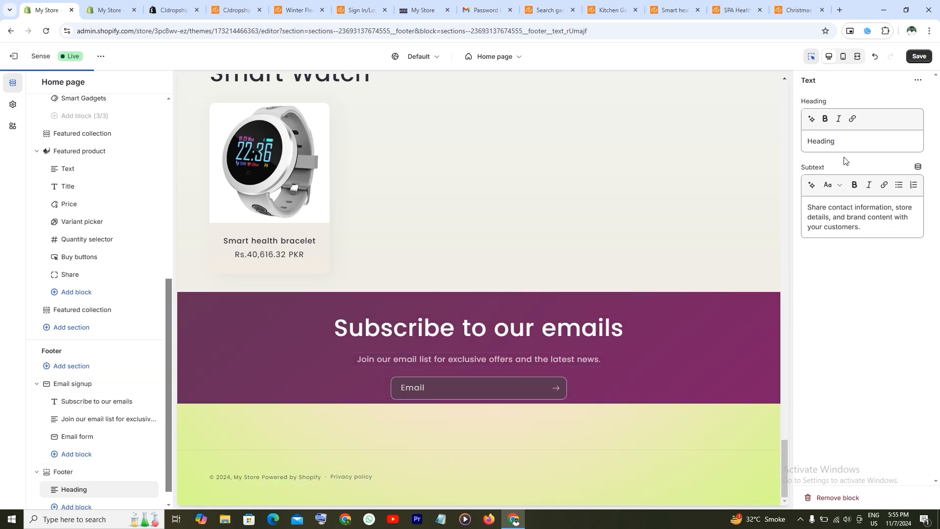
left_click_drag(836, 140, 803, 140)
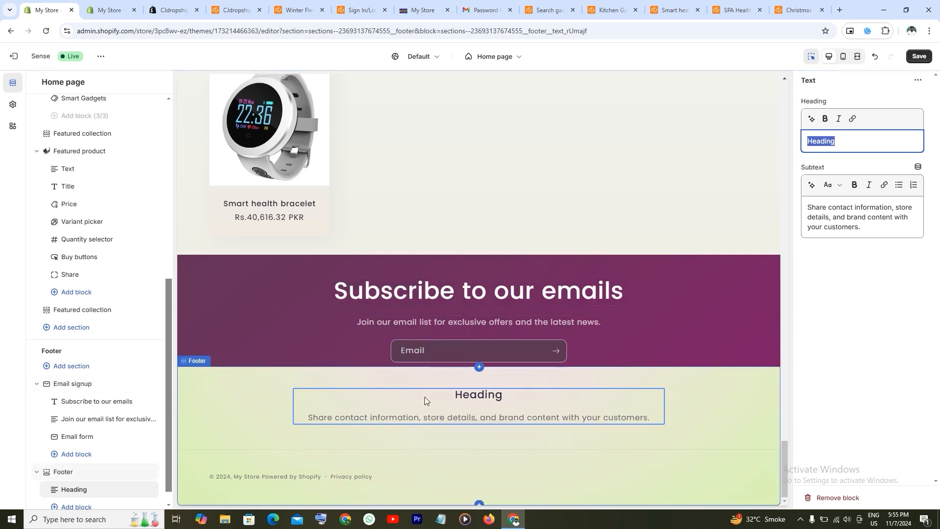
Step: Add a Menu block showing the Footer menu as Quick links to the Footer section and save the theme
left_click(78, 507)
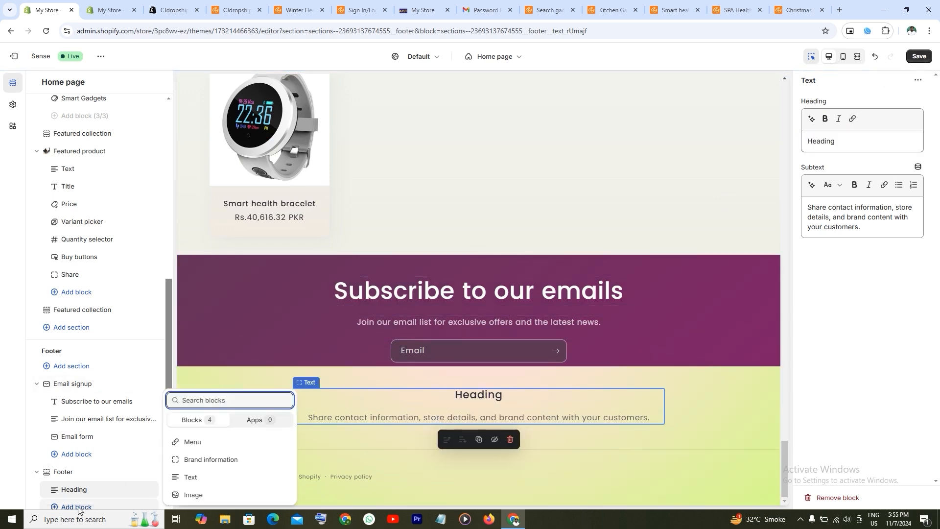
left_click(203, 443)
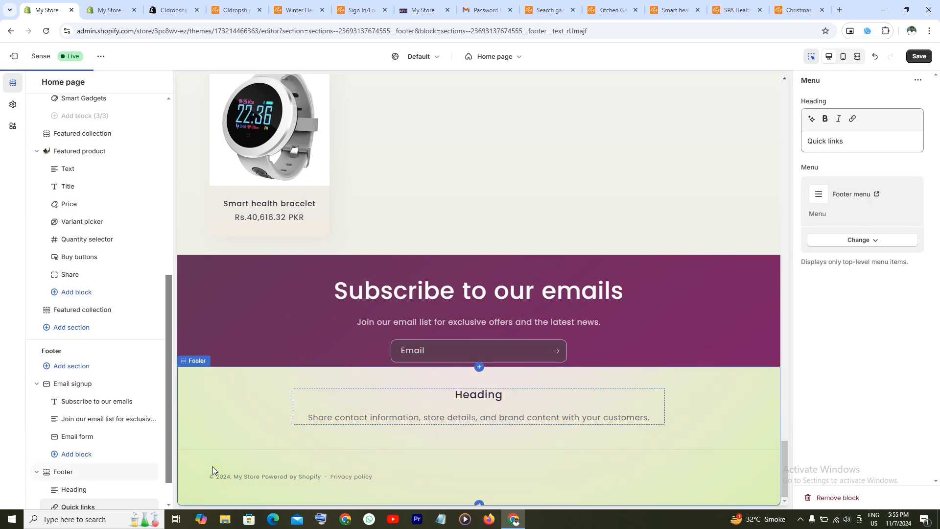
scroll(121, 480, "down", 1)
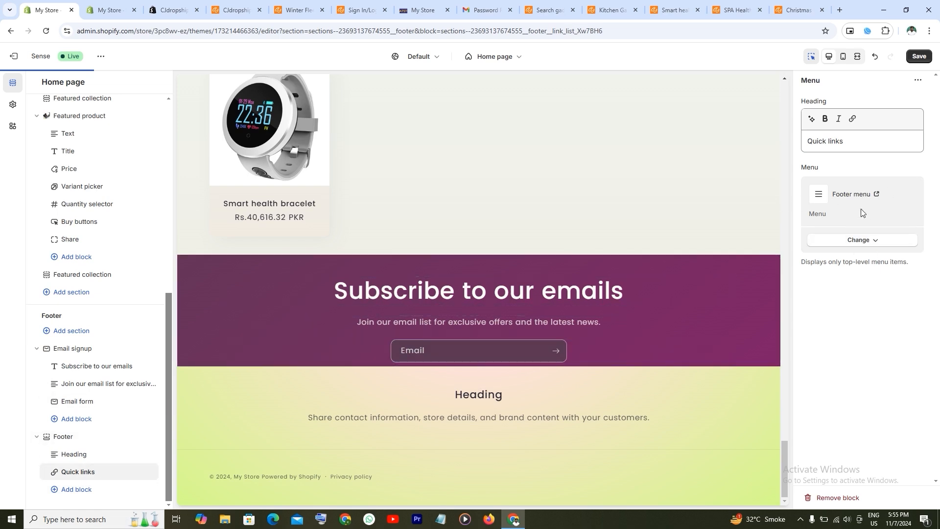
left_click(920, 57)
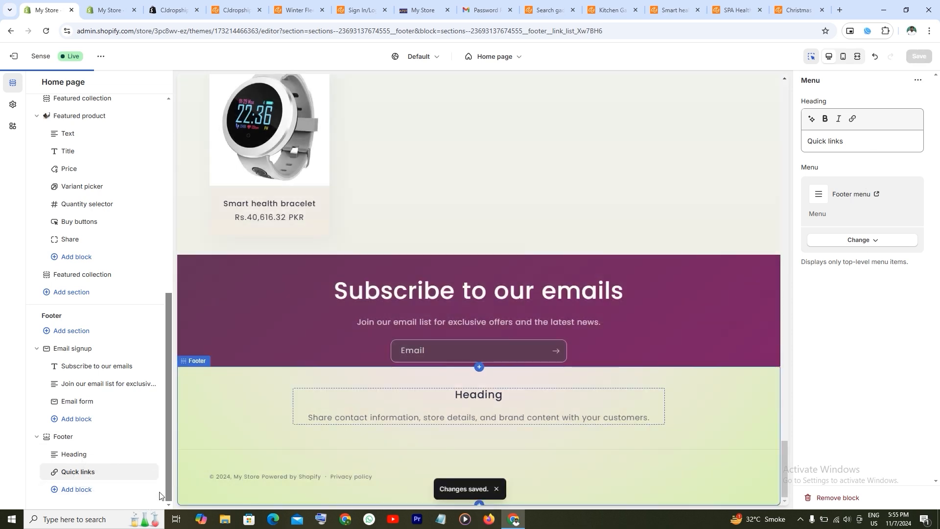
Step: Add a Brand information block and a second Text block to the Footer section below Quick links
left_click(82, 490)
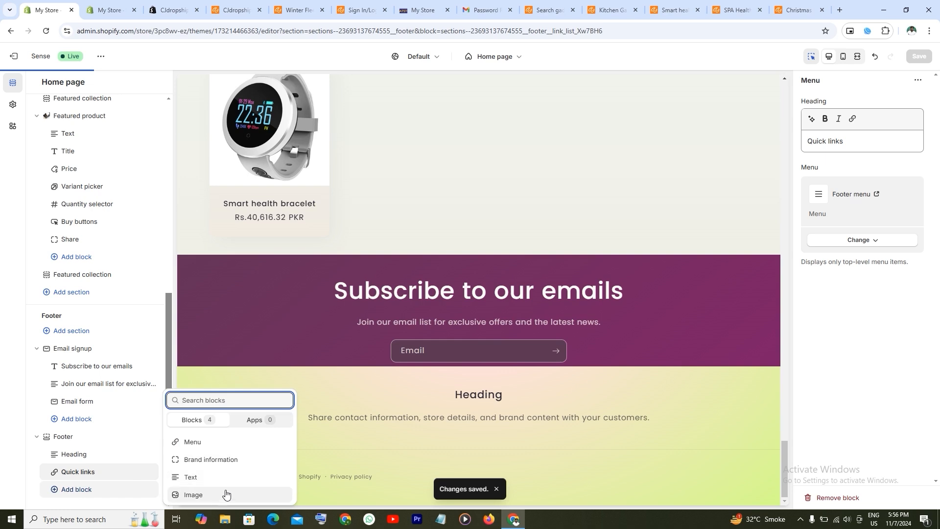
left_click(205, 464)
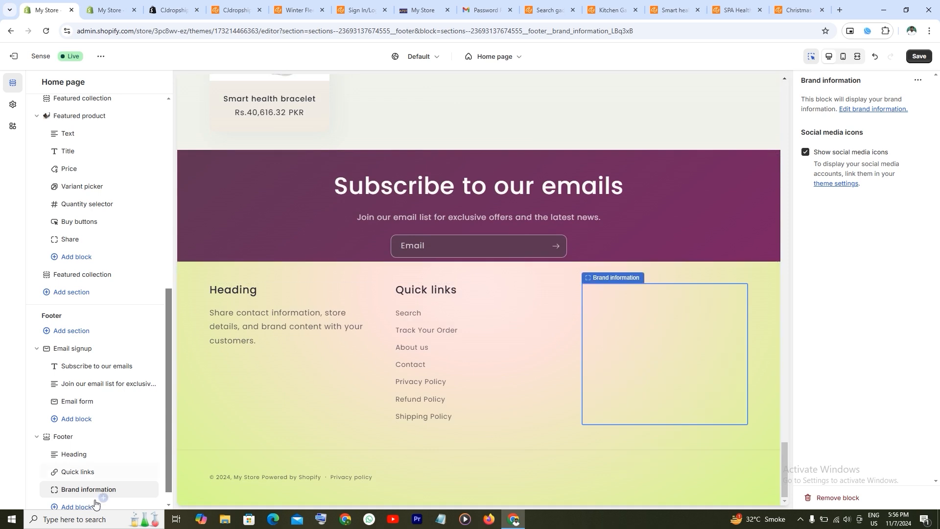
left_click(77, 506)
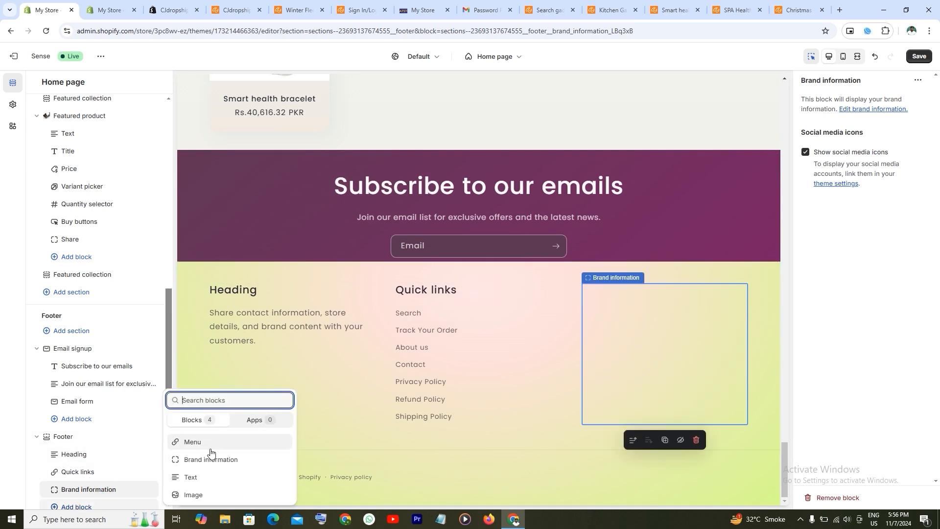
left_click(194, 478)
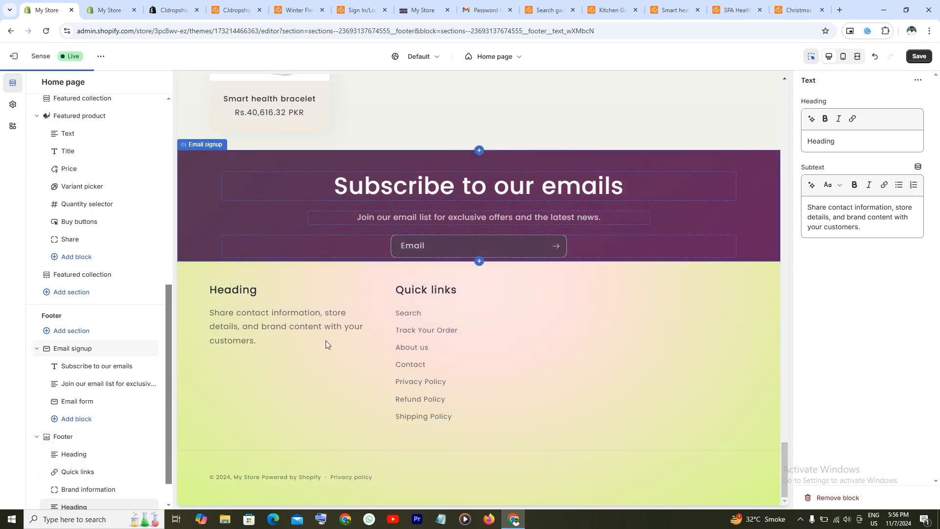
Step: Set the Footer section's color scheme to Scheme 5 and save the theme
left_click(69, 441)
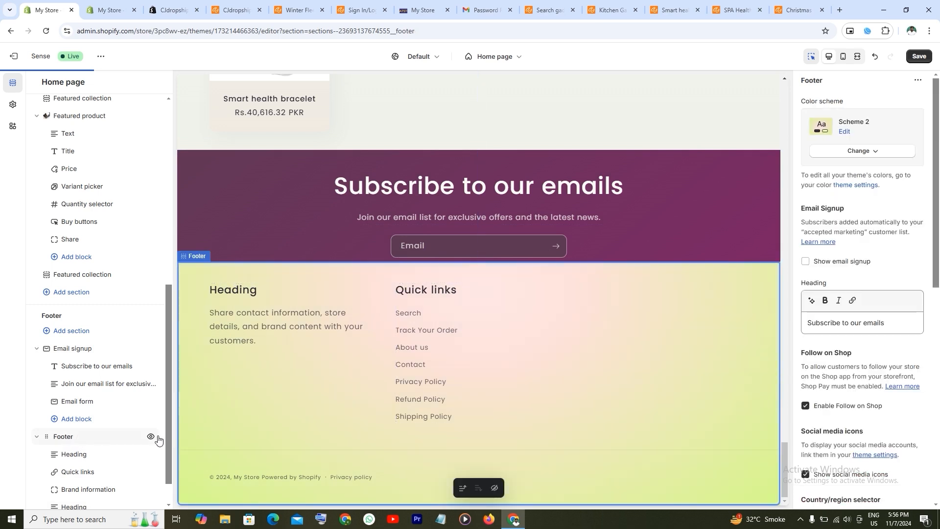
left_click(876, 152)
left_click(866, 276)
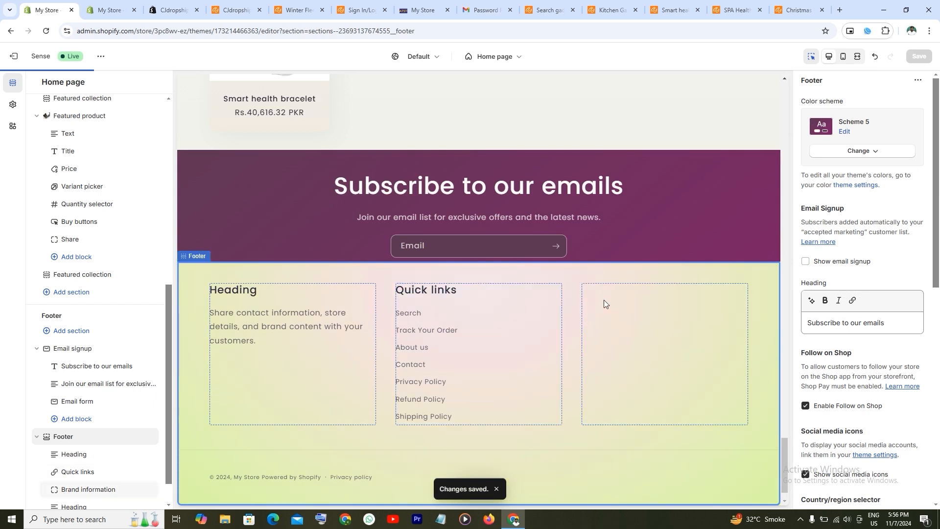
Step: Leave the theme editor and return to the online store's Themes page
scroll(603, 300, "up", 10)
scroll(604, 300, "up", 10)
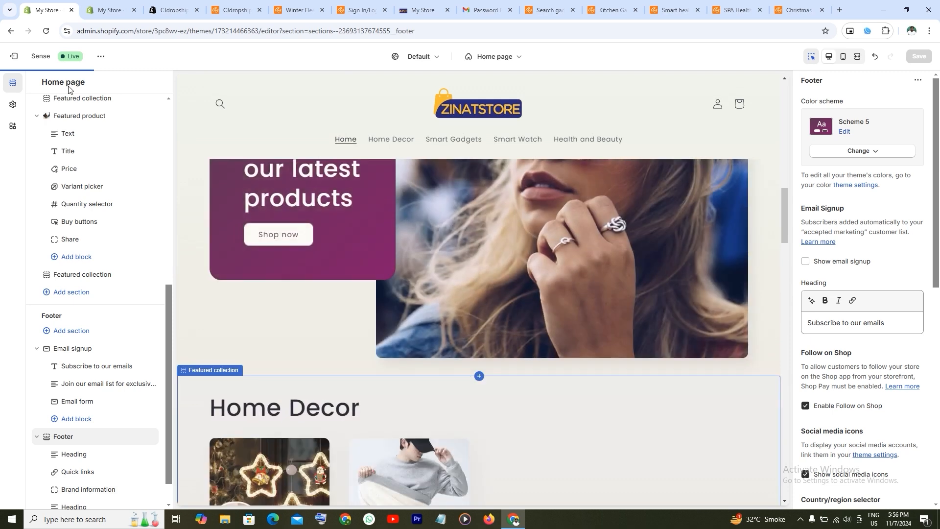
left_click(14, 55)
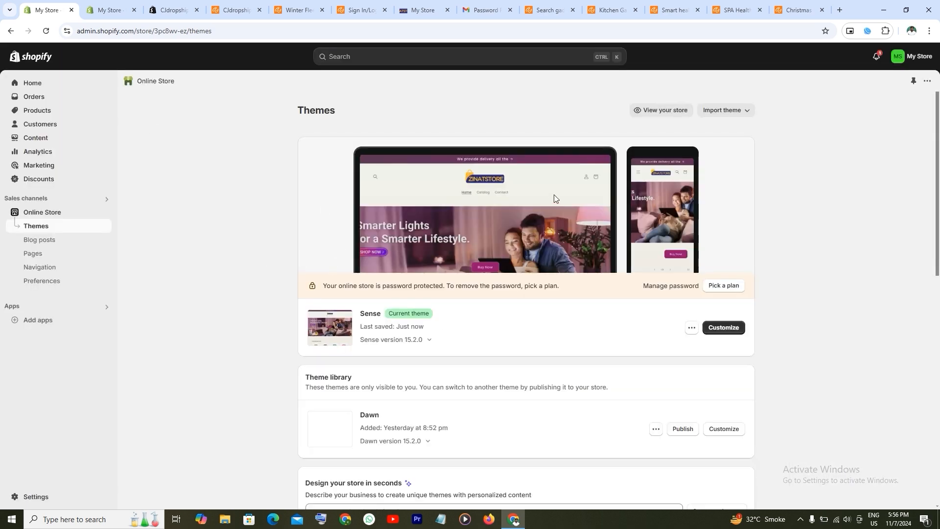
scroll(502, 316, "down", 5)
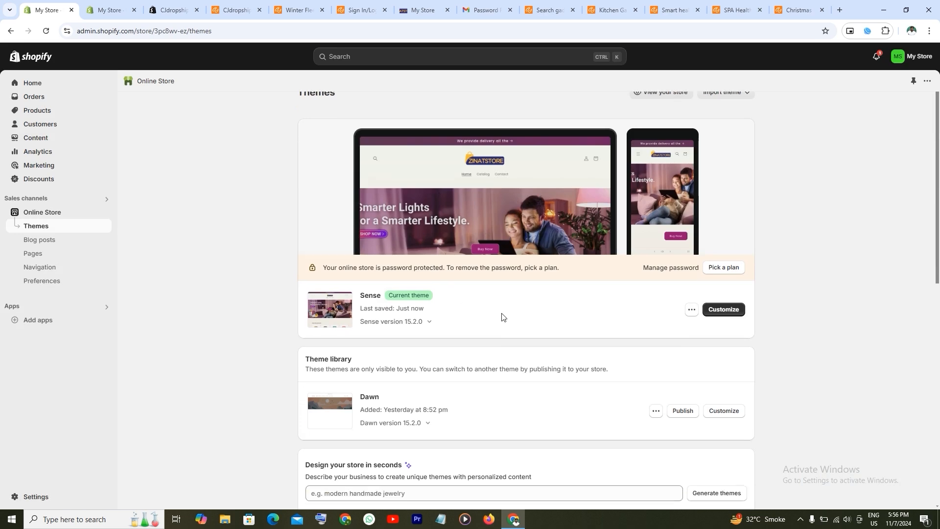
Step: Open the store's general settings, change the store name to the owner's first name followed by "Store", and save the profile
scroll(502, 316, "up", 5)
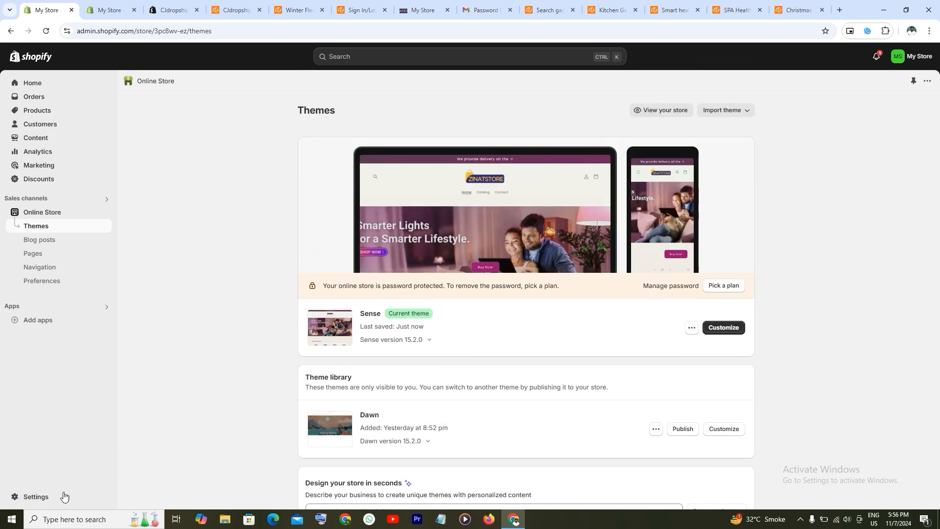
left_click(37, 499)
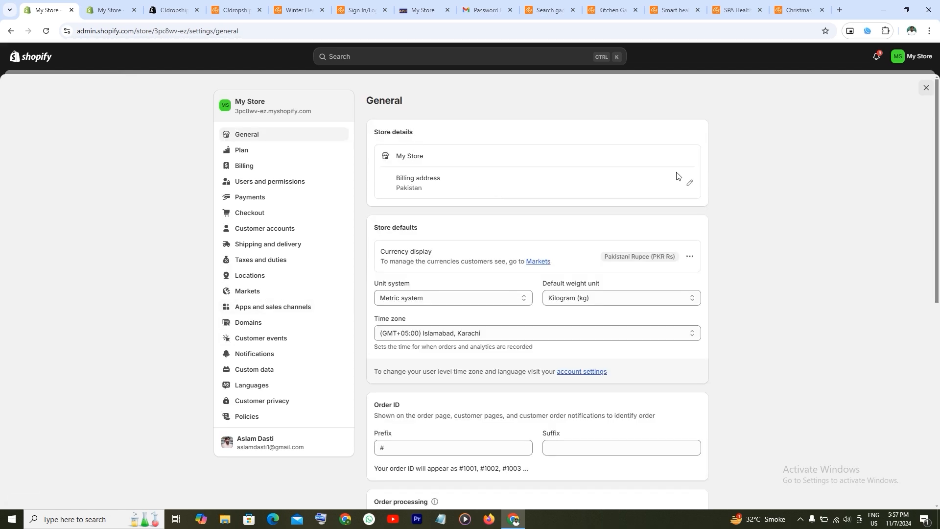
left_click(692, 157)
left_click_drag(370, 262, 327, 264)
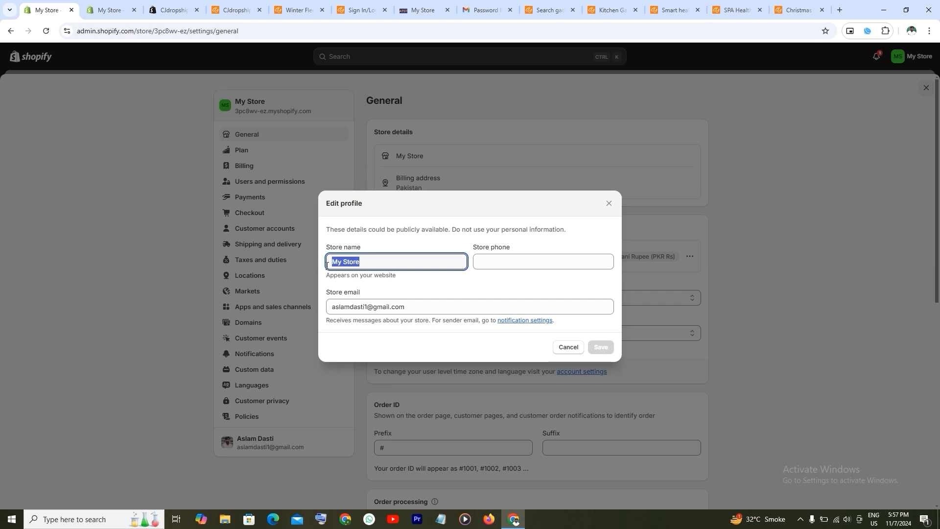
type("Aslam")
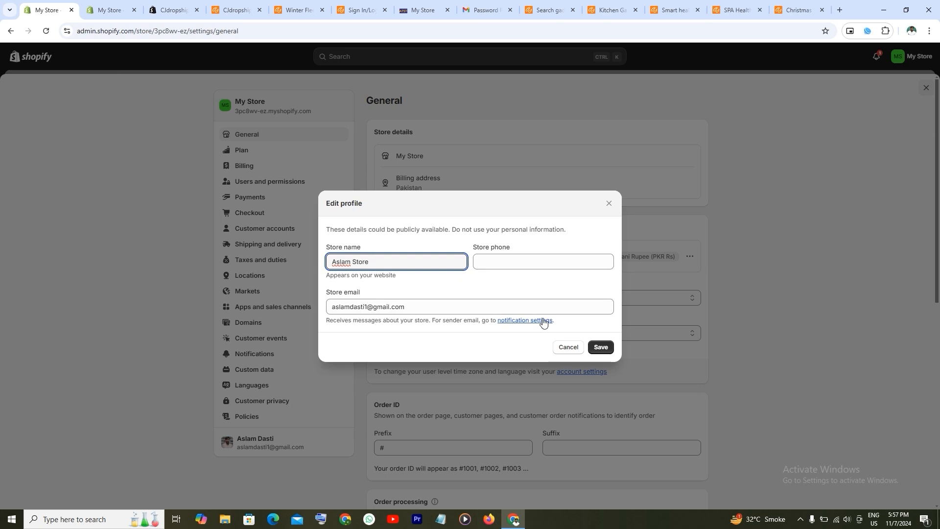
left_click(601, 348)
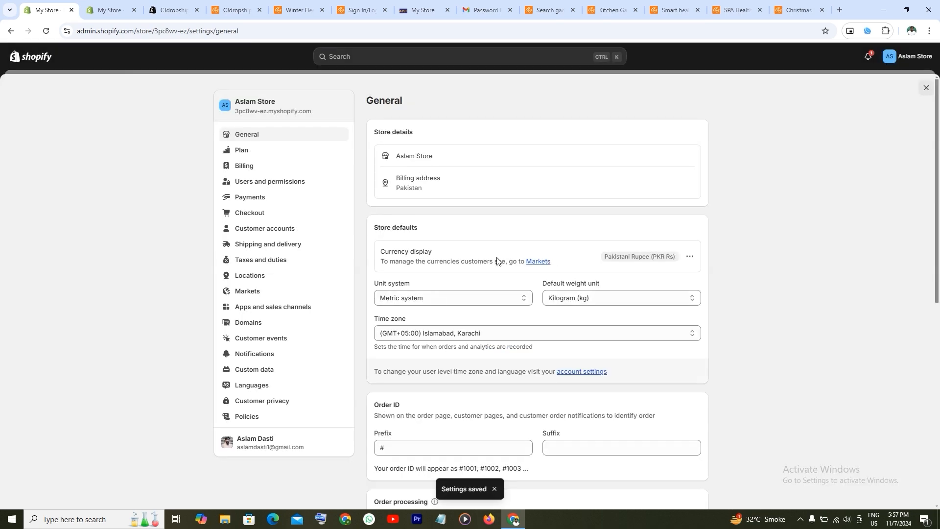
Step: Review the available subscription plans in the Plan settings and open the Basic plan's subscription form
scroll(632, 336, "down", 2)
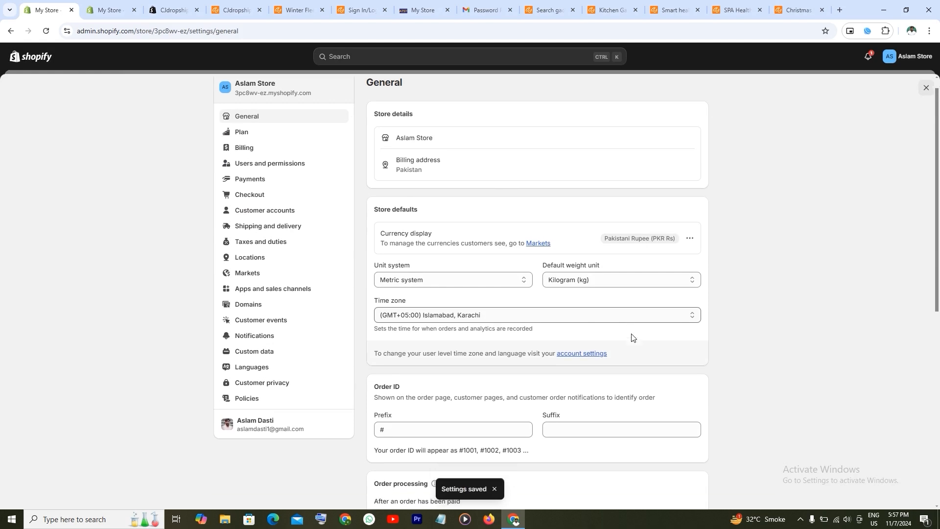
scroll(470, 293, "up", 2)
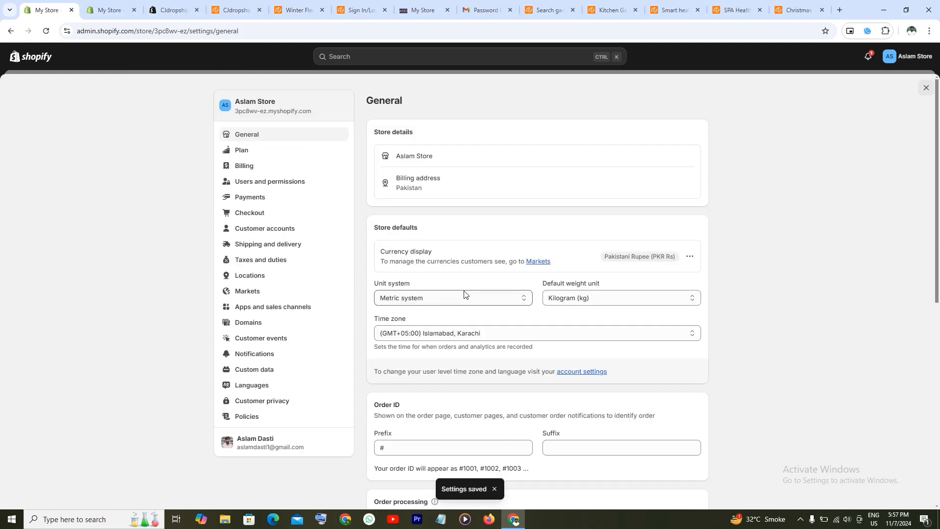
left_click(242, 154)
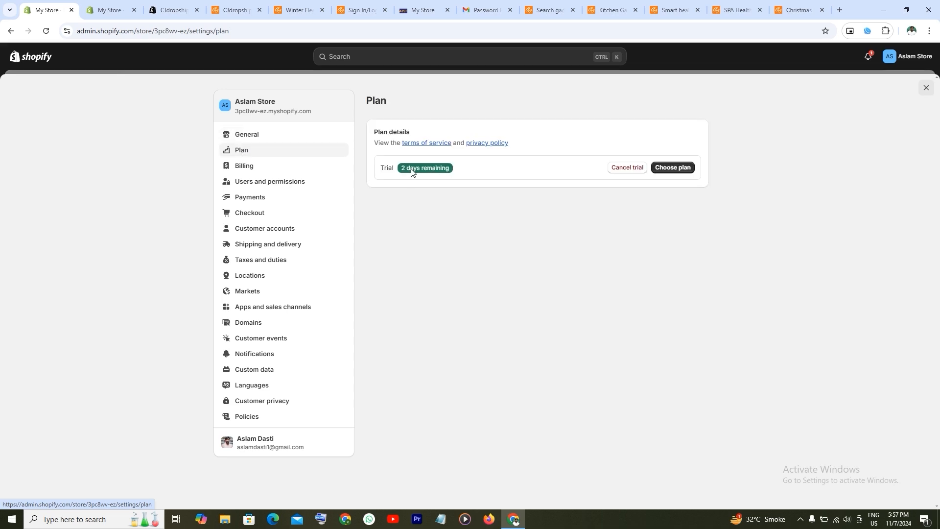
left_click(666, 169)
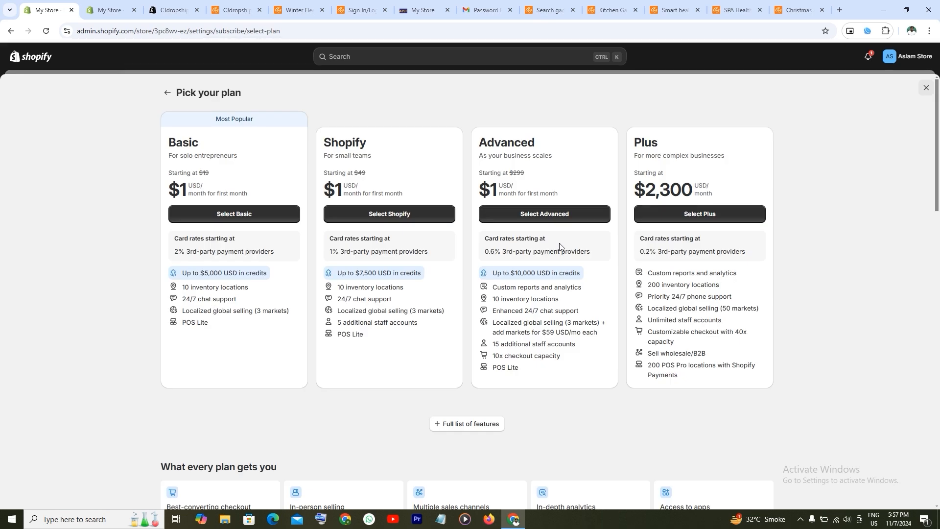
left_click(227, 219)
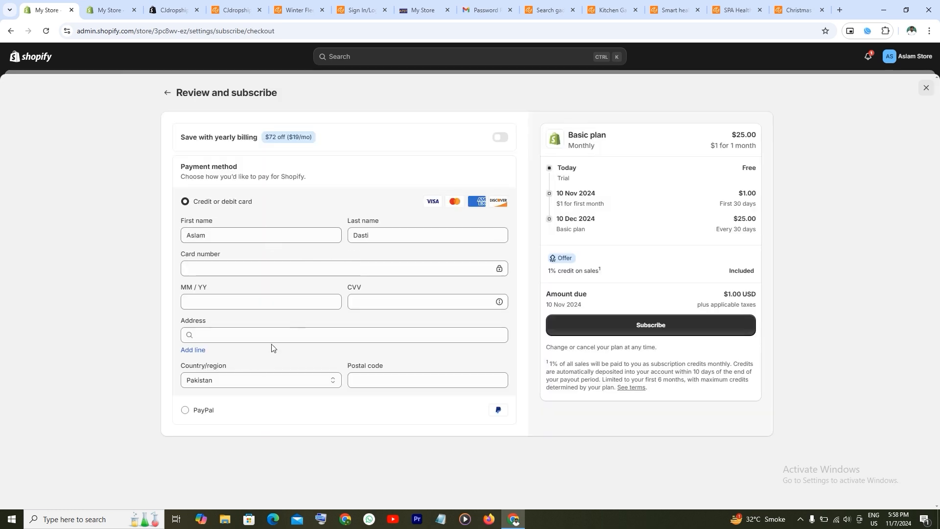
Step: Look over the address, card number, expiry and CVV fields without entering anything, and return to the Plan settings
left_click(251, 329)
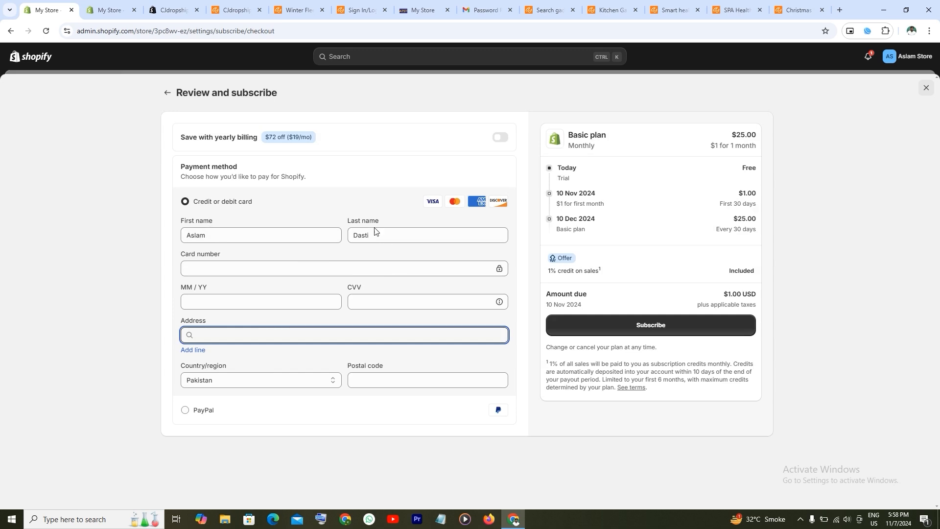
left_click(208, 266)
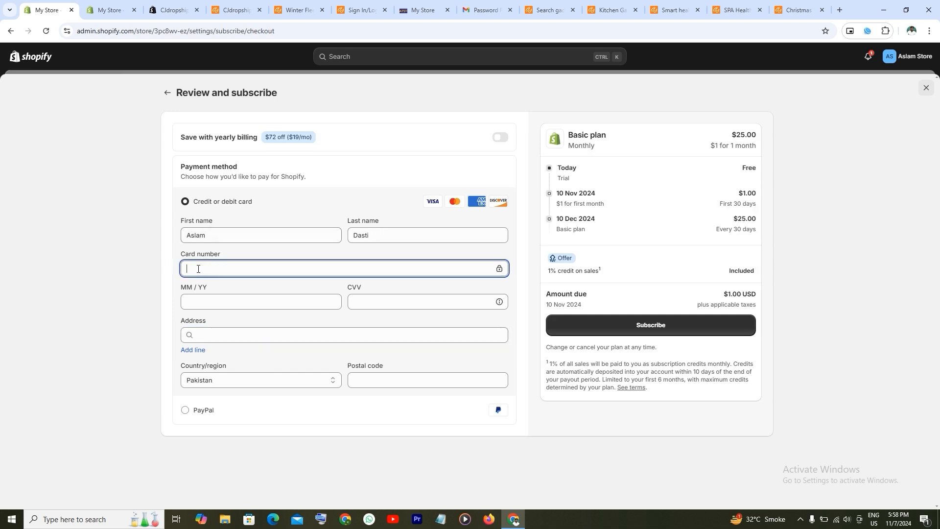
left_click(199, 304)
left_click(381, 301)
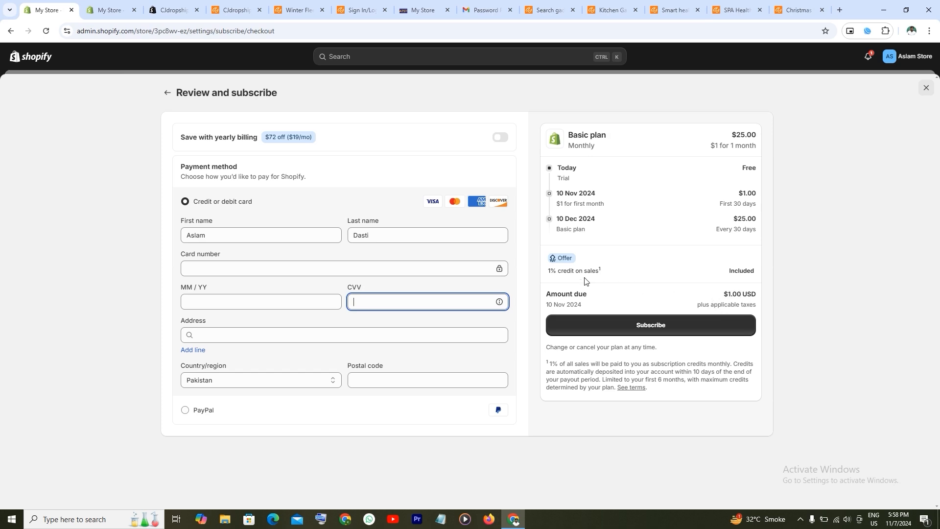
left_click(167, 95)
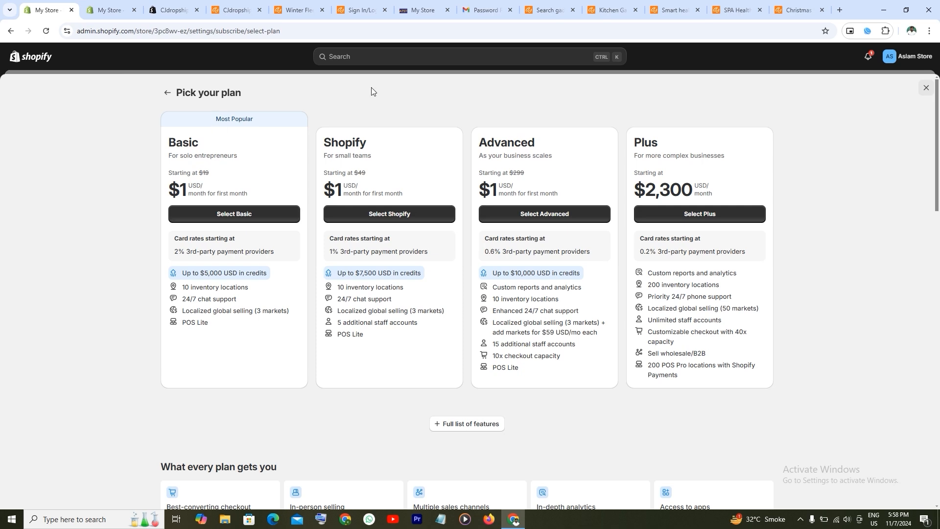
left_click(166, 93)
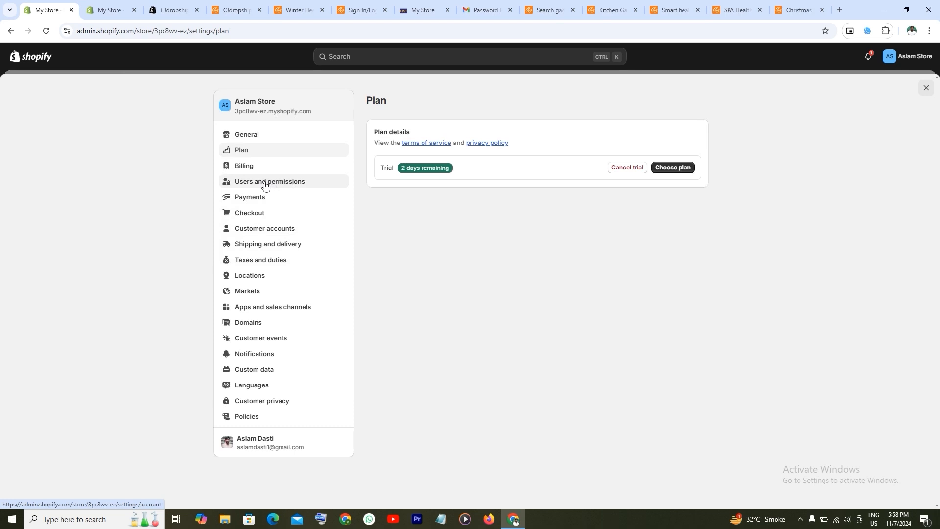
Step: Examine the list of third-party payment providers in the Payments settings and return to the Payments page
left_click(250, 203)
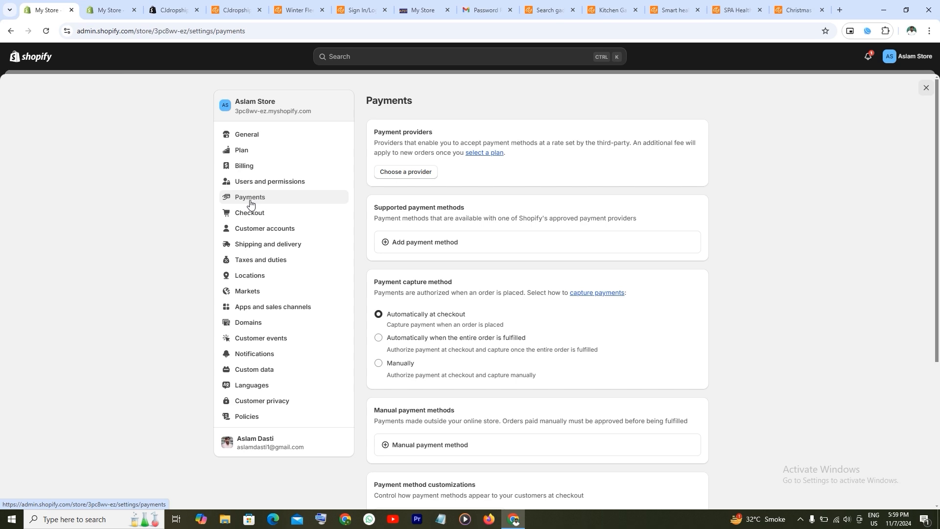
left_click(415, 172)
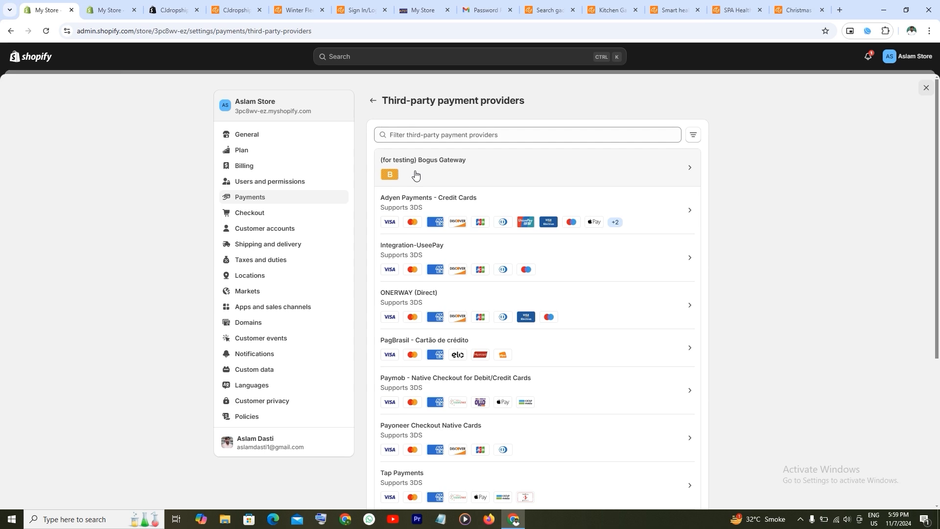
scroll(525, 315, "down", 5)
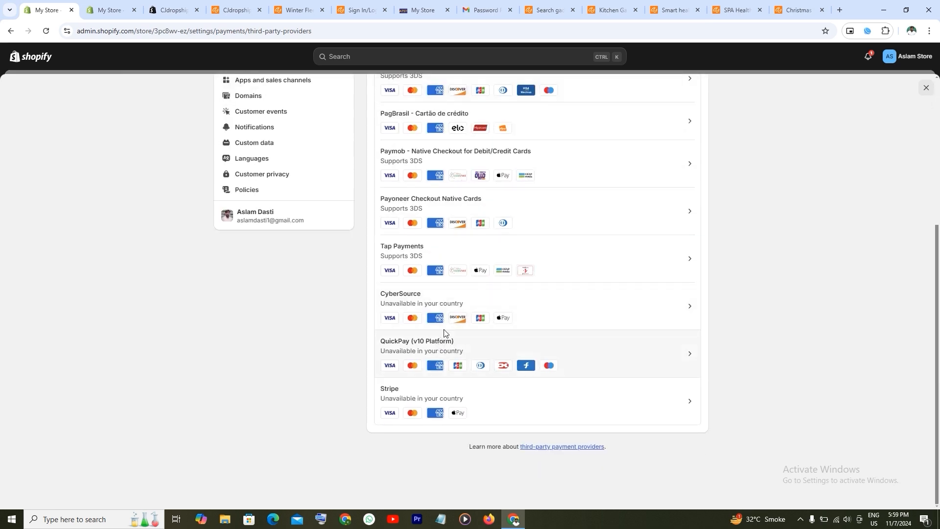
scroll(444, 333, "up", 5)
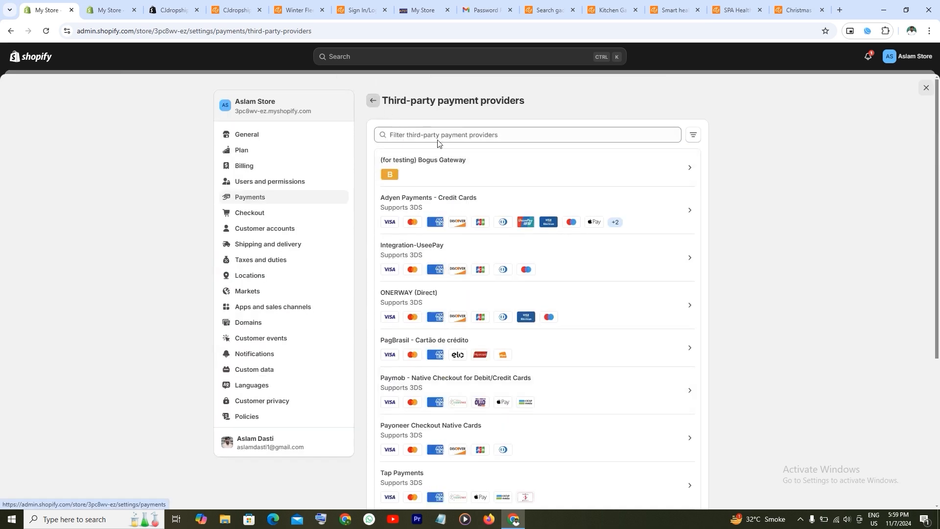
left_click(373, 101)
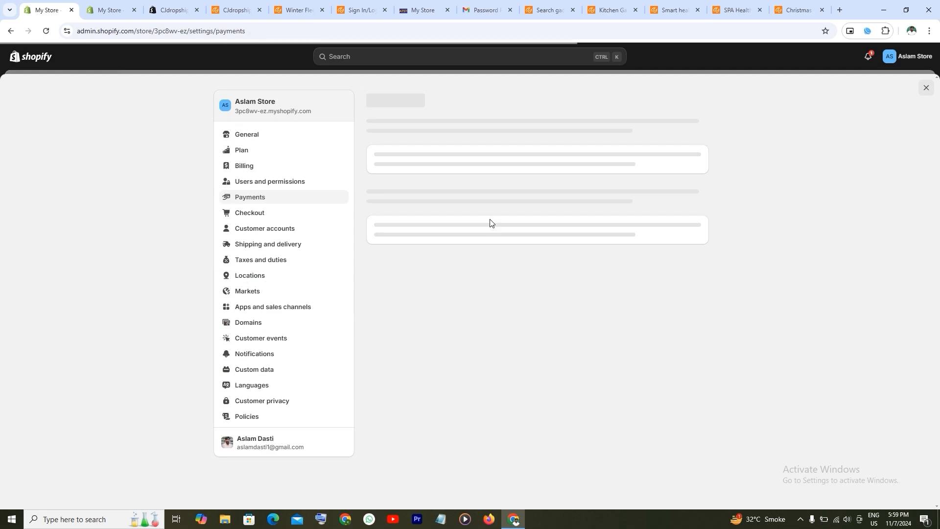
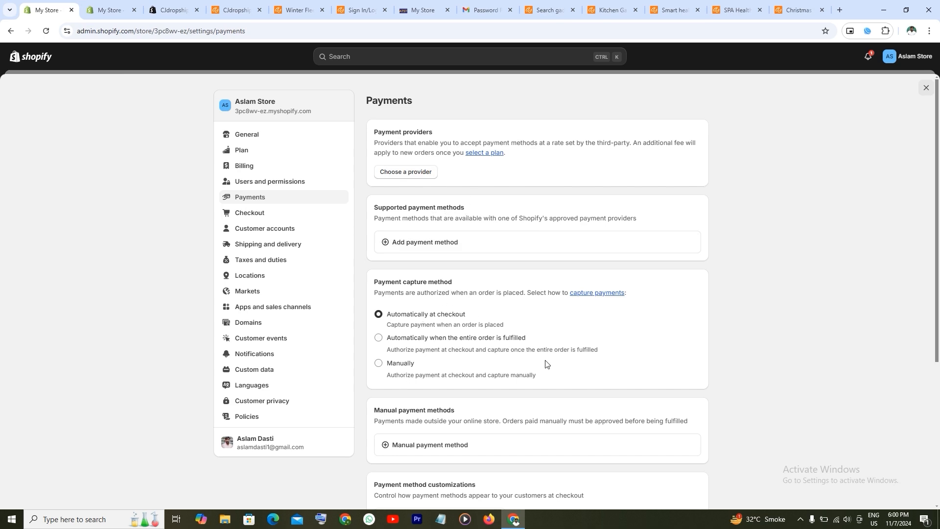
Step: Try the Manually payment capture option and restore Automatically at checkout
scroll(543, 365, "down", 1)
left_click(379, 314)
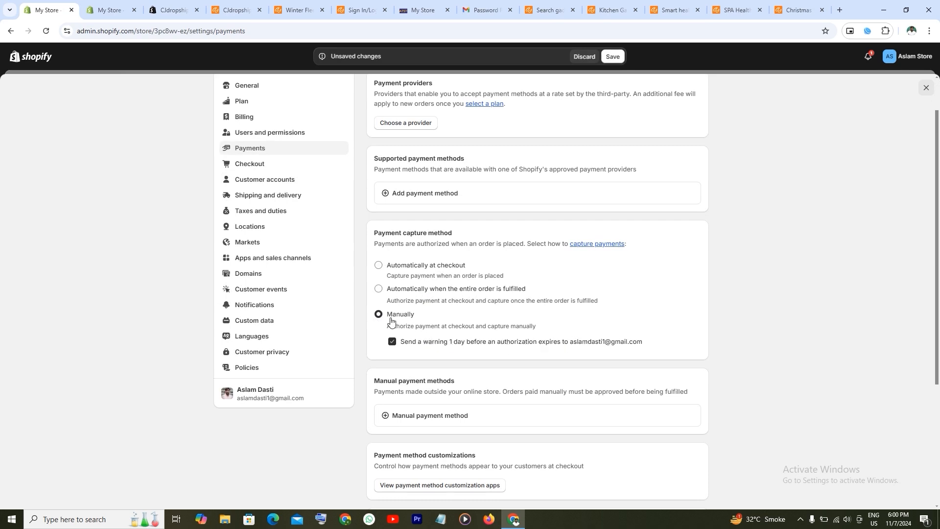
left_click(379, 266)
Step: Add Cash on Delivery (COD) as a manual payment method and activate it without additional details or payment instructions
scroll(623, 371, "down", 1)
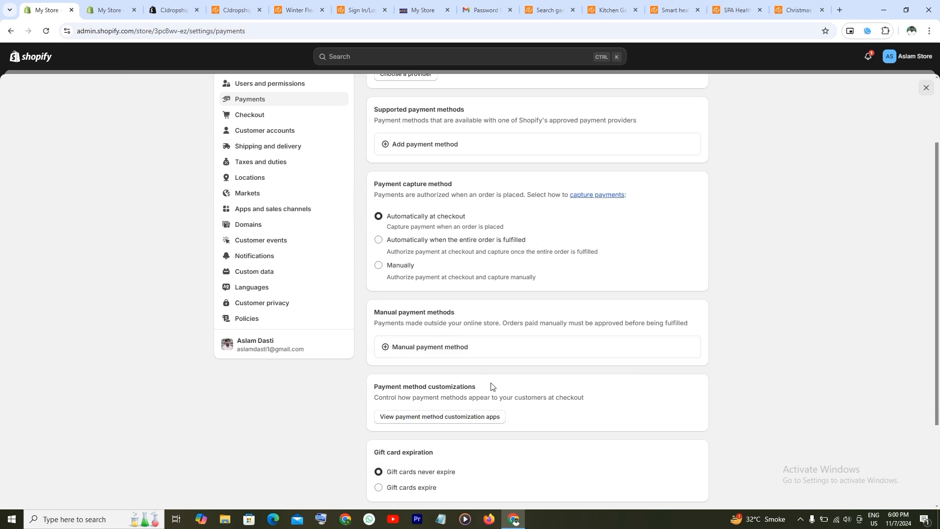
left_click(429, 354)
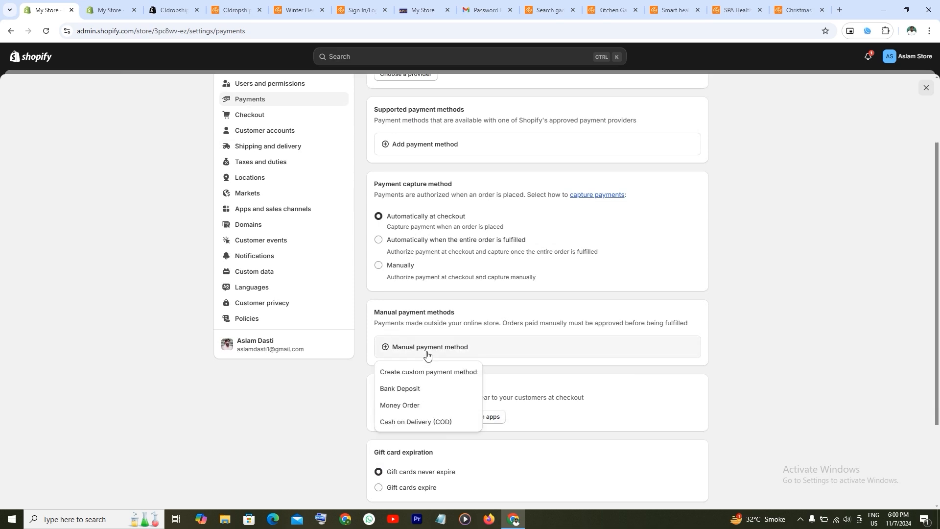
left_click(424, 422)
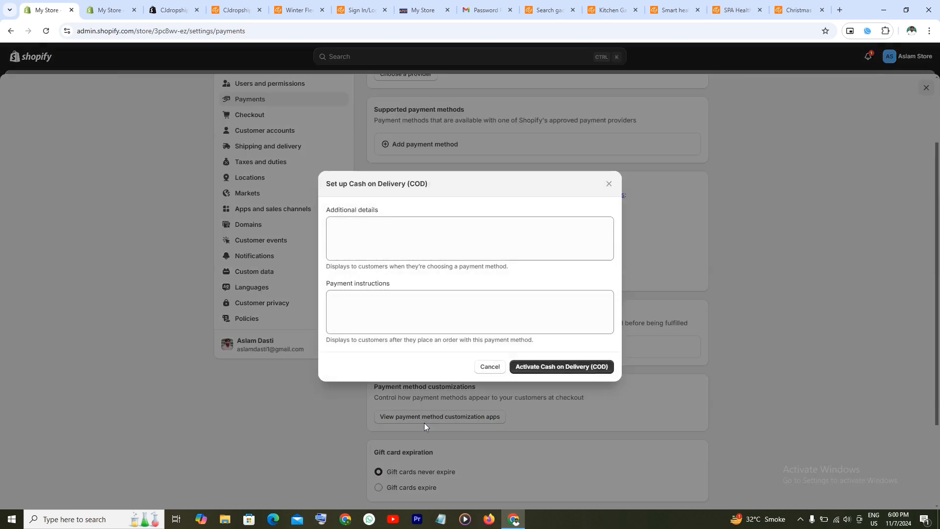
left_click(543, 368)
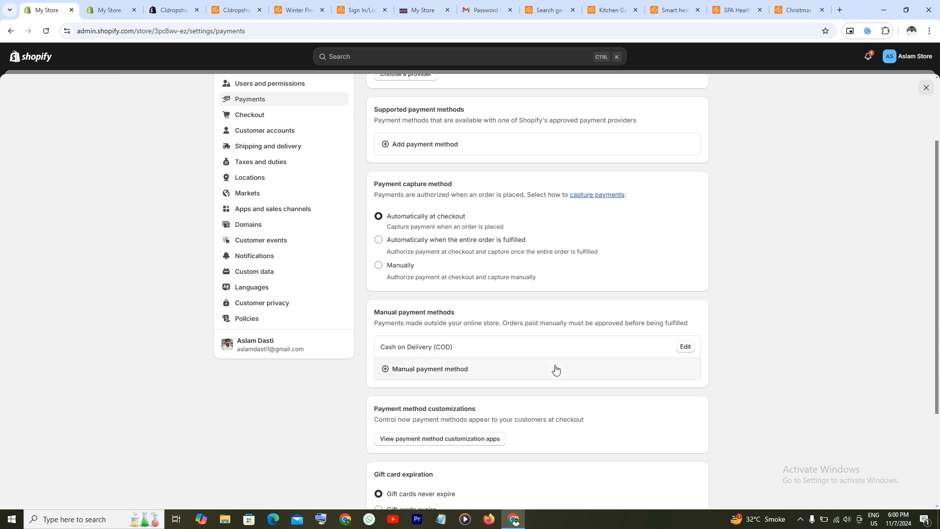
Step: Review the customer contact method, customer information and marketing options in the Checkout settings
scroll(556, 369, "down", 1)
scroll(550, 347, "up", 3)
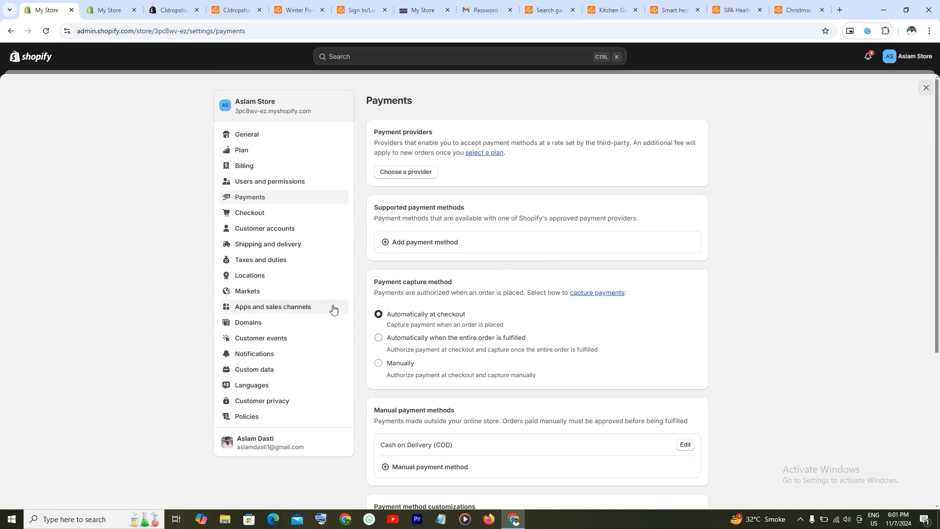
left_click(262, 215)
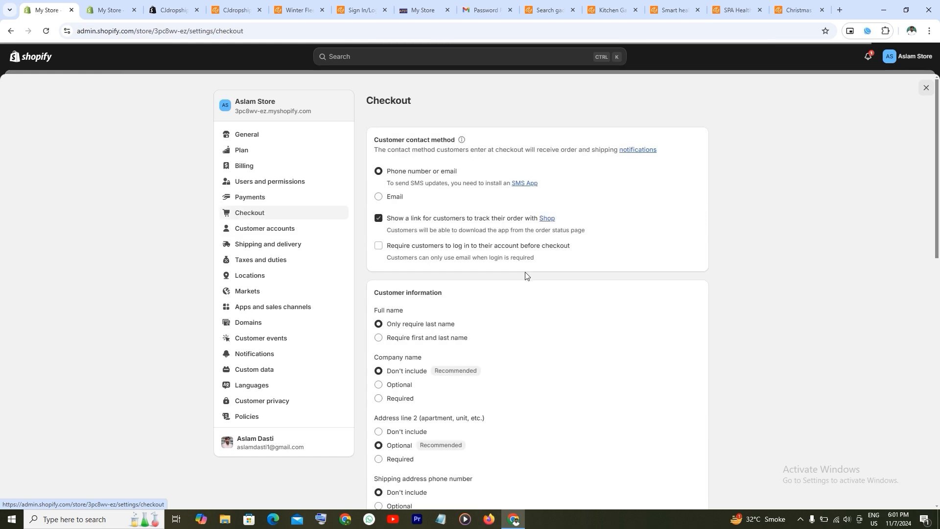
scroll(524, 275, "down", 4)
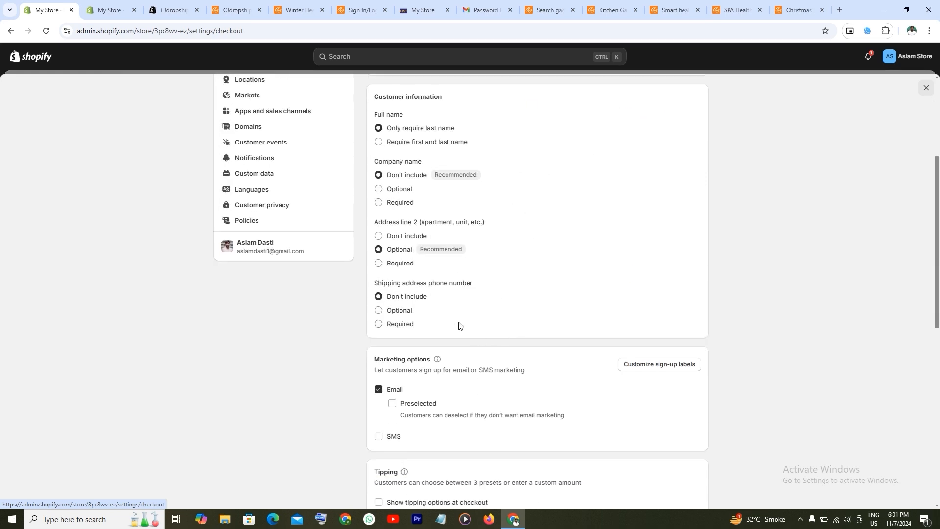
scroll(426, 269, "up", 3)
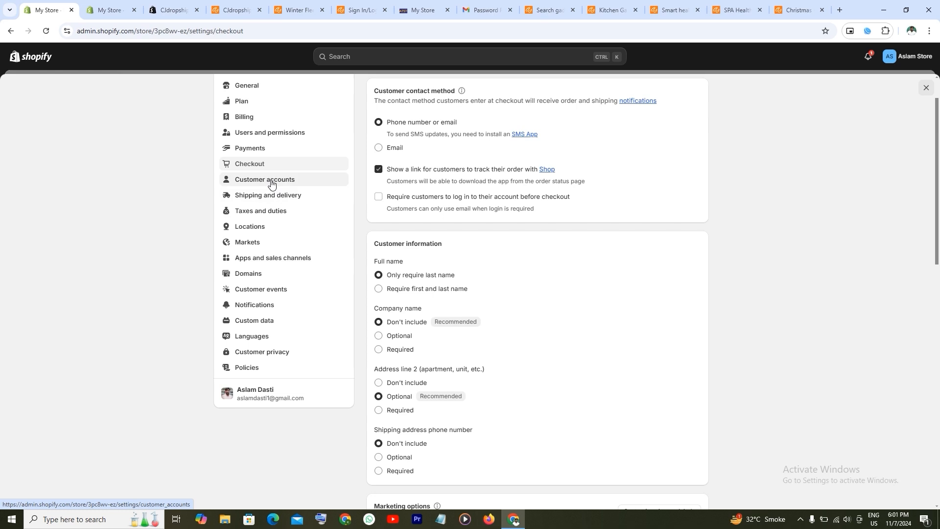
Step: Open the Domains settings and check the subdomain part of the web address in the reloaded storefront
left_click(261, 275)
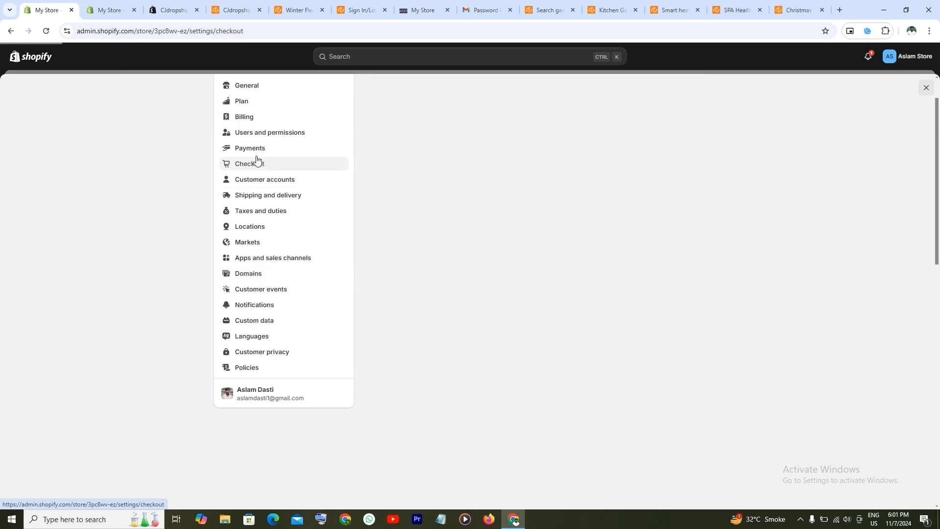
left_click(434, 9)
left_click(46, 31)
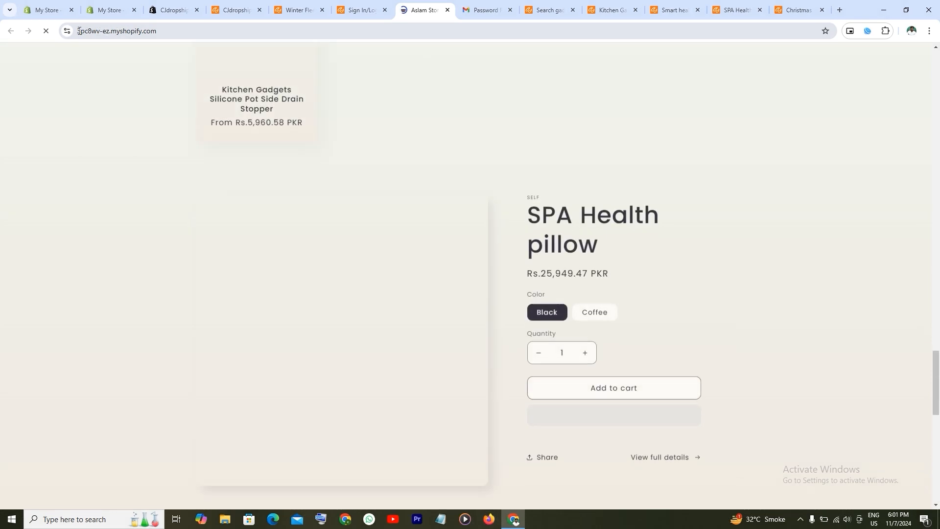
double_click(110, 31)
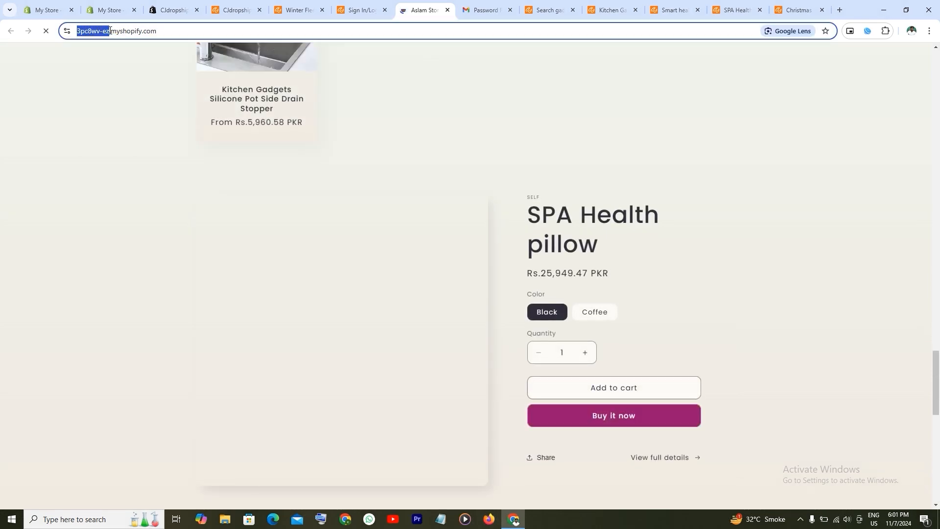
left_click_drag(133, 31, 100, 34)
left_click(181, 33)
left_click(132, 30)
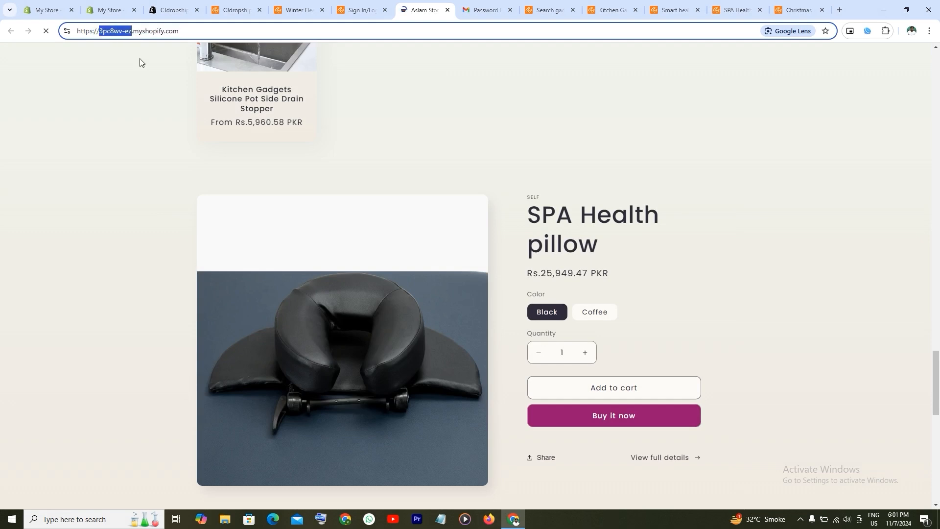
left_click(118, 100)
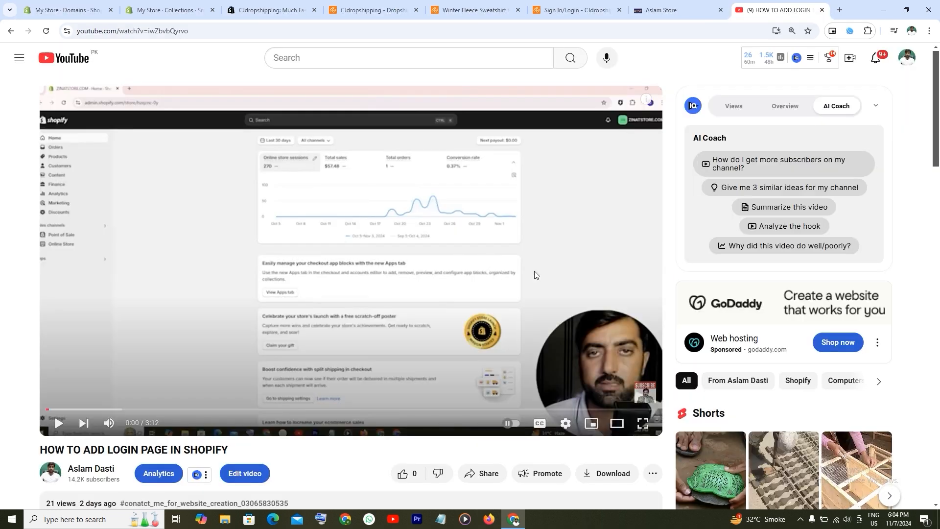
Step: Open buypkdomain.pk from the YouTube video's description, dismiss the cookie notice and go to its domain registration page
scroll(499, 296, "down", 4)
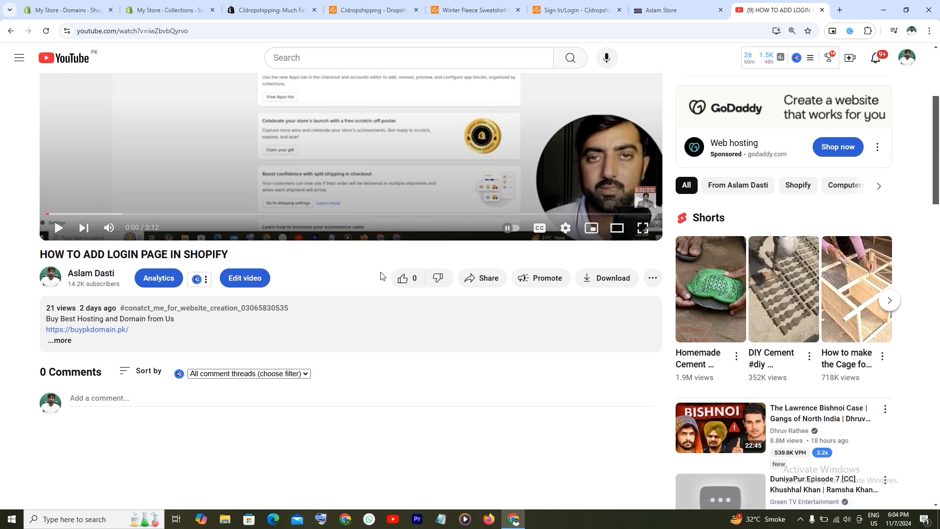
scroll(375, 293, "up", 3)
scroll(368, 241, "down", 3)
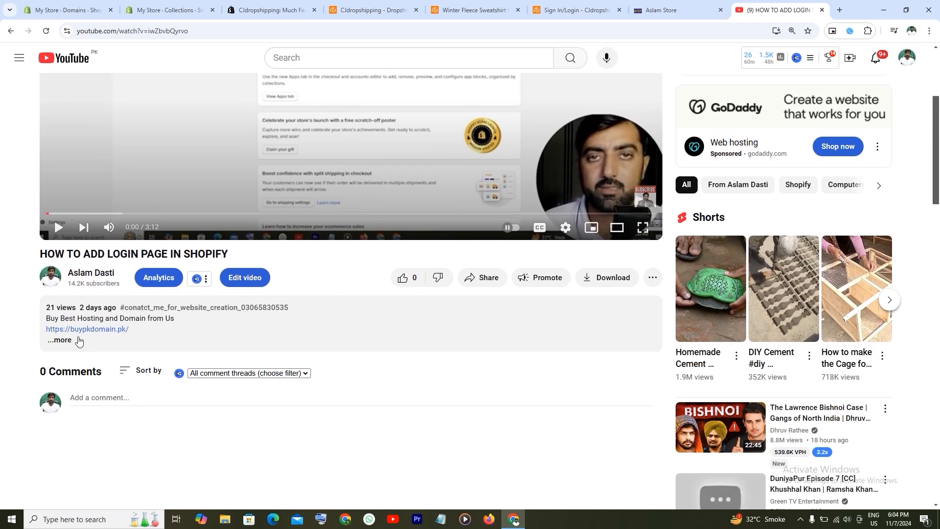
left_click(98, 331)
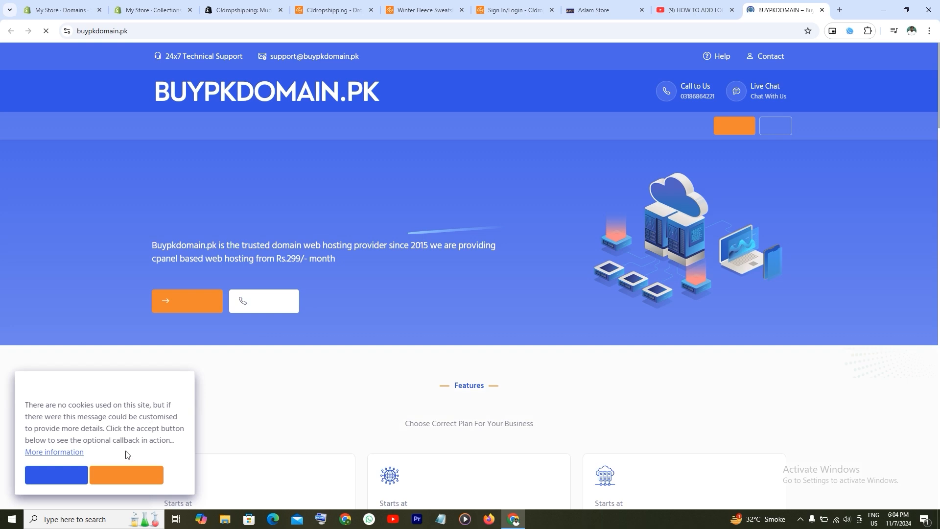
left_click(55, 475)
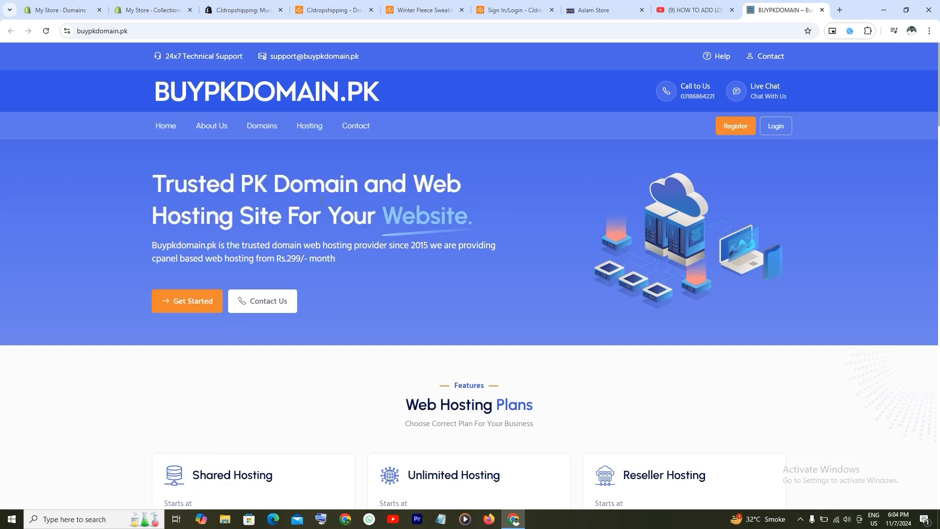
mouse_move(270, 129)
left_click(301, 182)
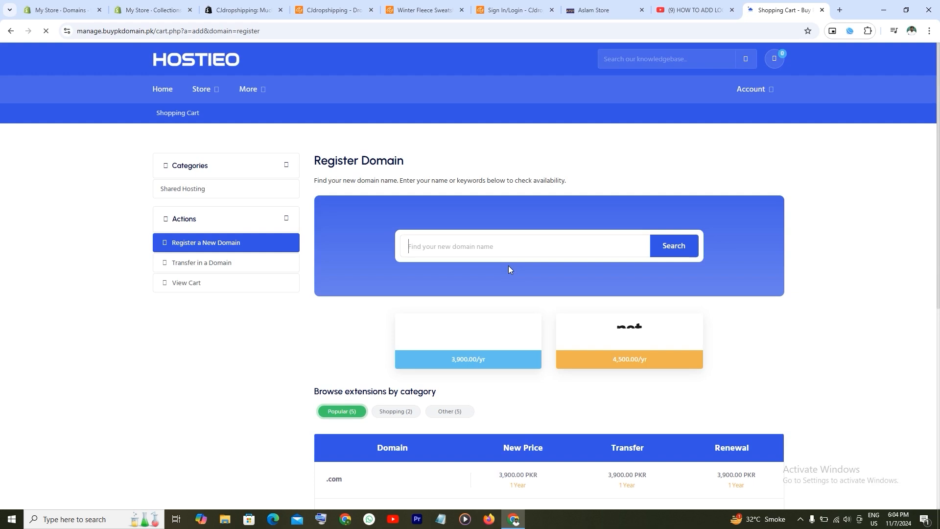
Step: Search for the store owner's name as a .com domain and check its availability and price
type("aslamdasti.com")
key("Return")
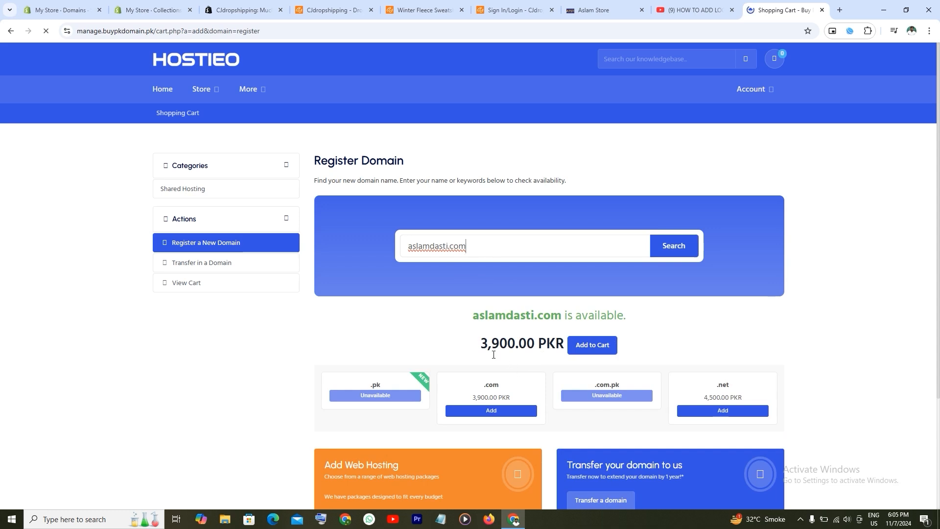
left_click_drag(481, 343, 514, 344)
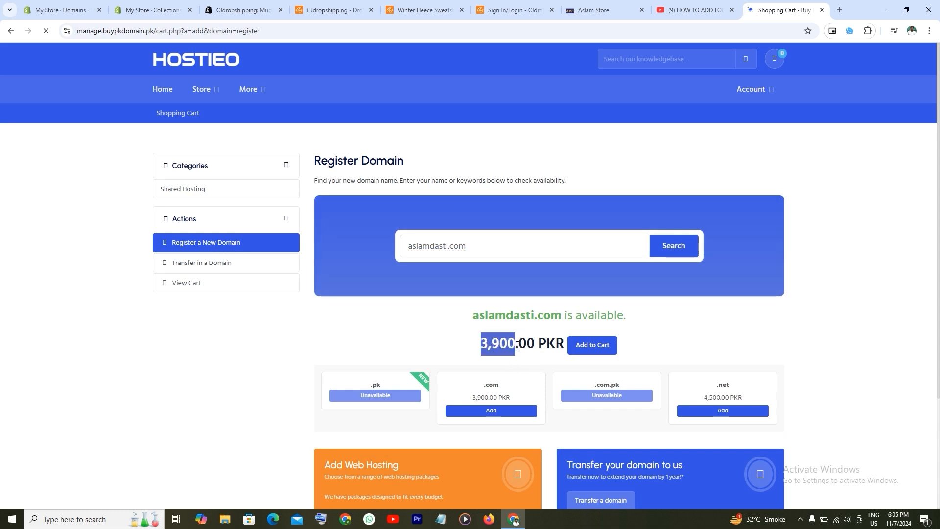
left_click(529, 343)
Step: Add the .com domain to the cart and proceed to checkout with the default nameservers
left_click(589, 351)
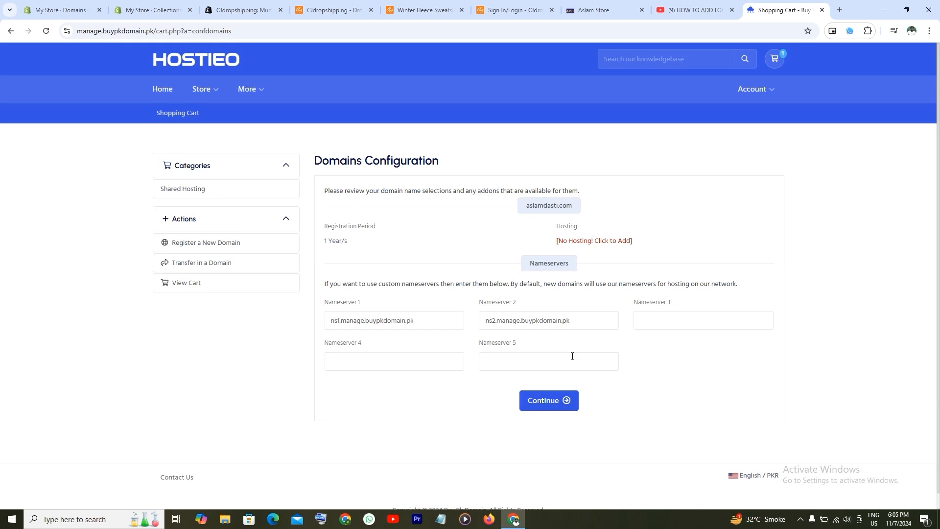
left_click(542, 400)
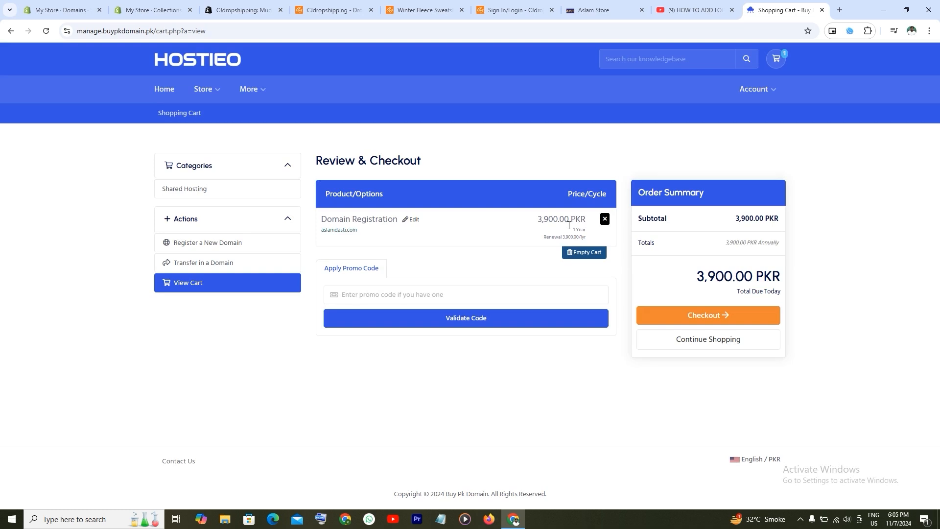
left_click(686, 318)
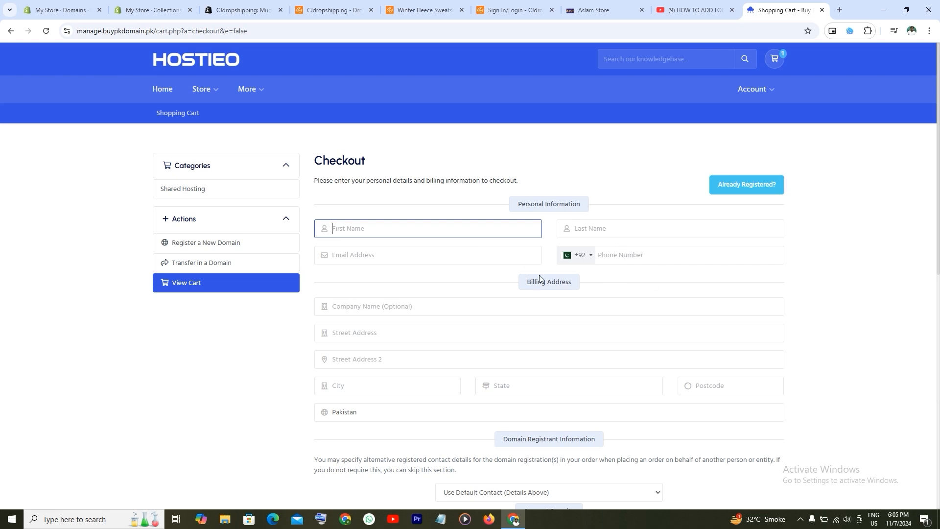
Step: Review the checkout form, trying Meezan Bank as payment method and restoring EasyPaisa / Jazzcash
scroll(387, 316, "down", 3)
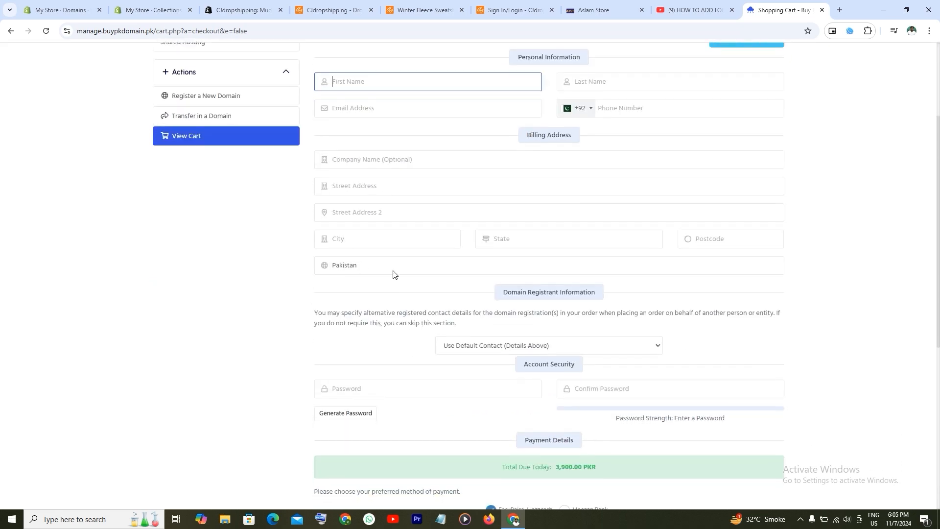
scroll(421, 350, "down", 2)
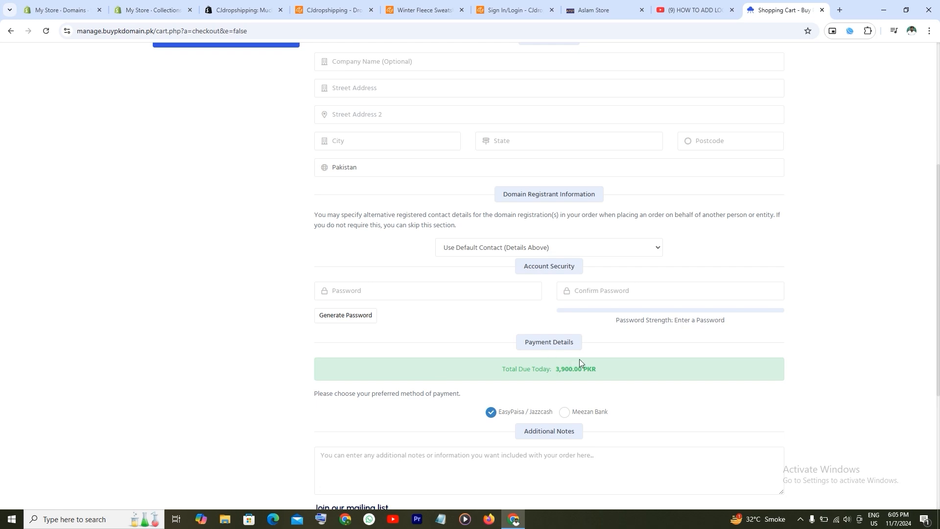
scroll(660, 356, "down", 1)
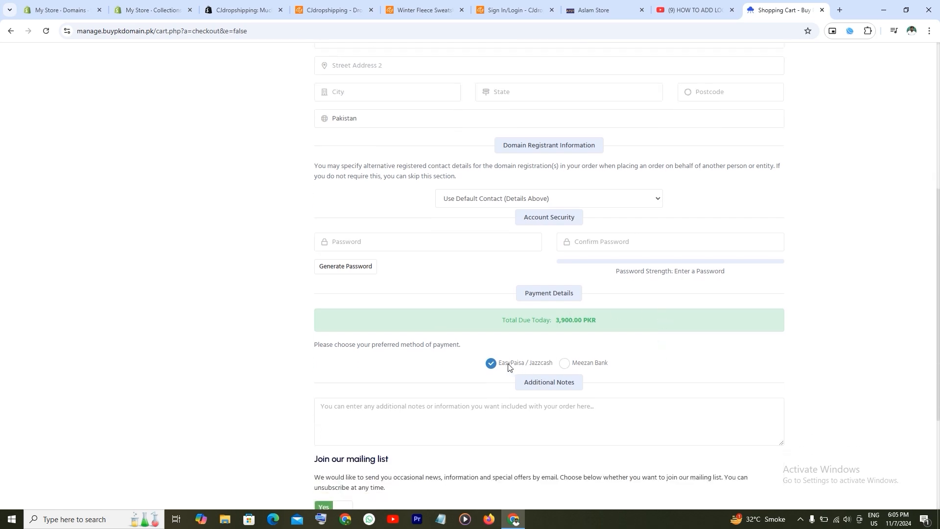
left_click(565, 366)
left_click(491, 364)
scroll(507, 382, "down", 2)
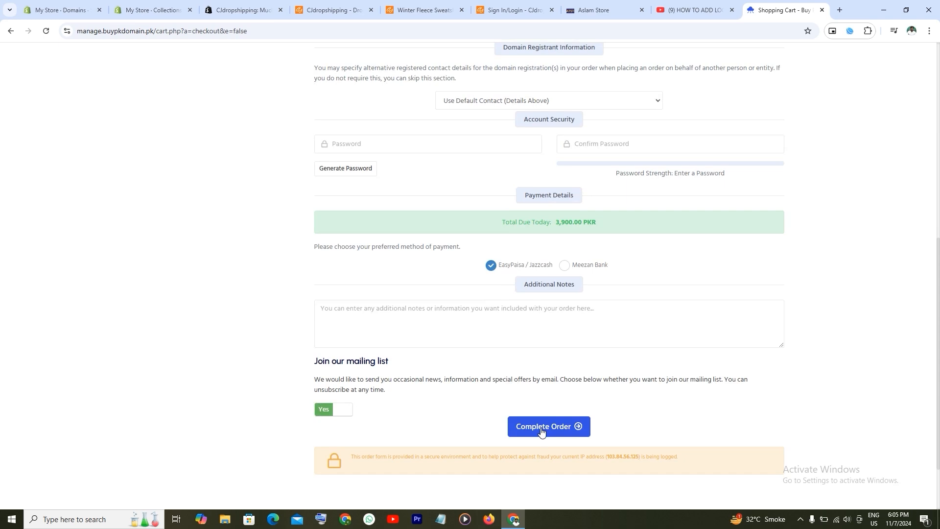
scroll(509, 372, "up", 3)
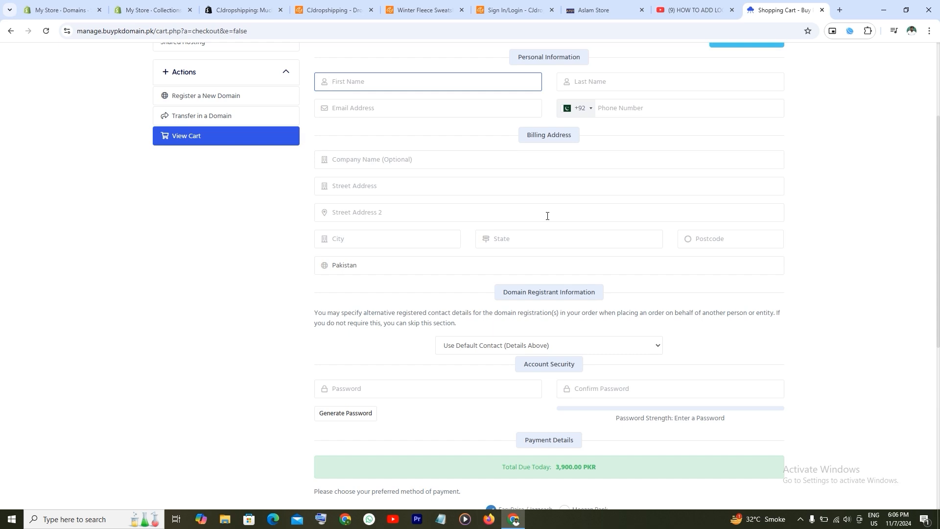
scroll(607, 201, "up", 3)
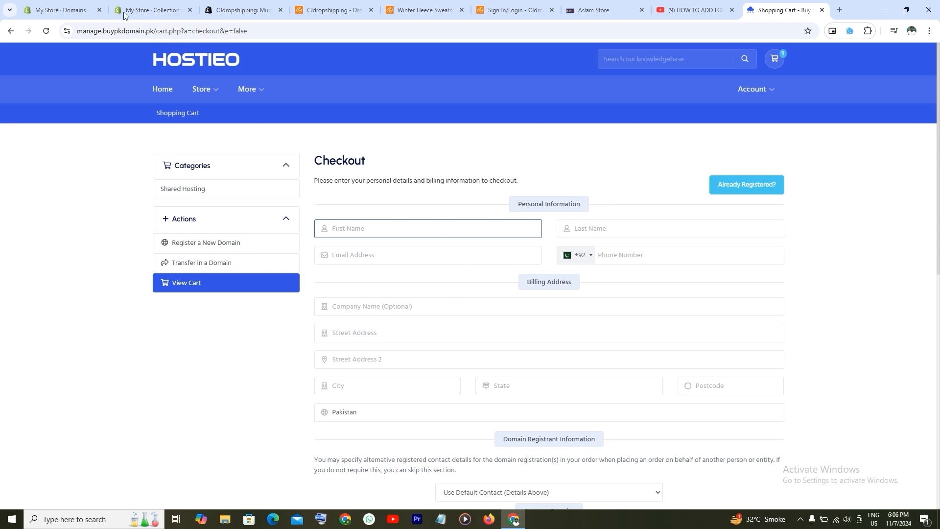
Step: Return to Shopify's Domains settings, enter the .com domain as the existing domain to connect and copy it
left_click(87, 5)
left_click(483, 185)
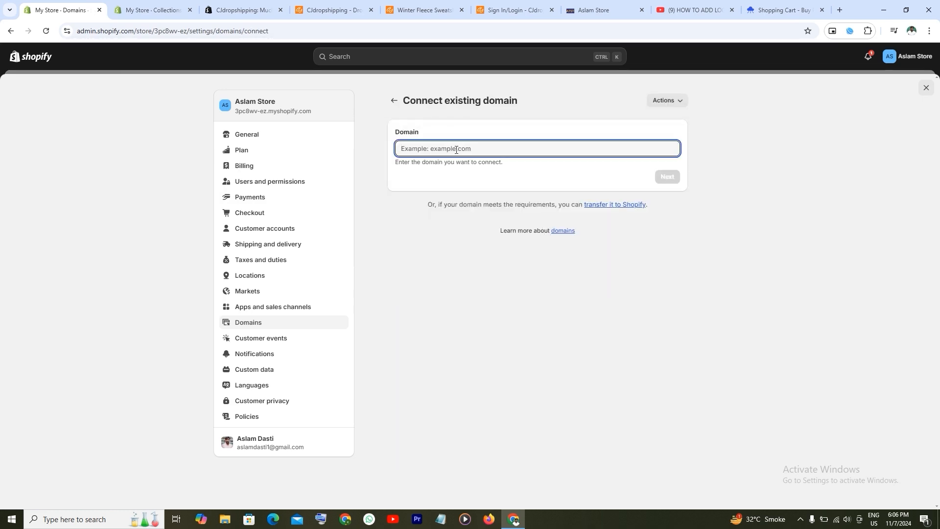
type("aslamdasti")
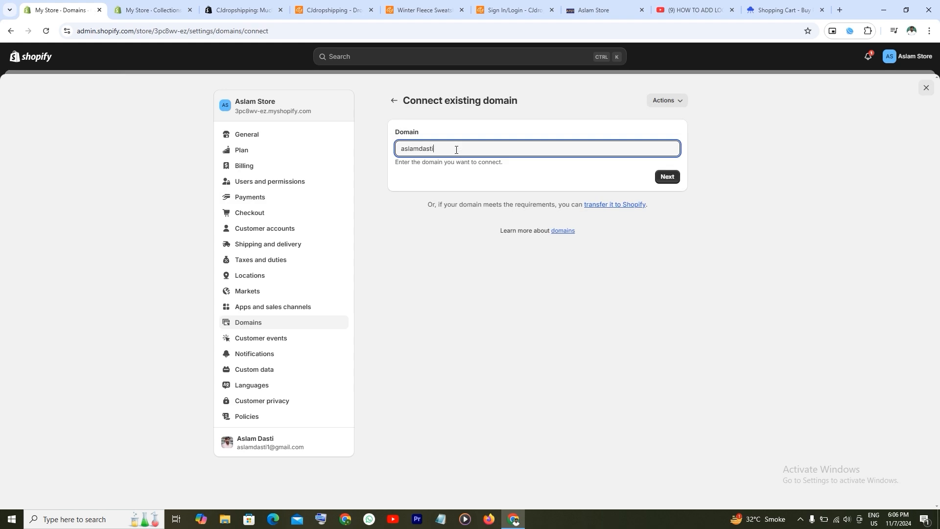
type(".com")
left_click_drag(400, 148, 452, 148)
right_click(435, 148)
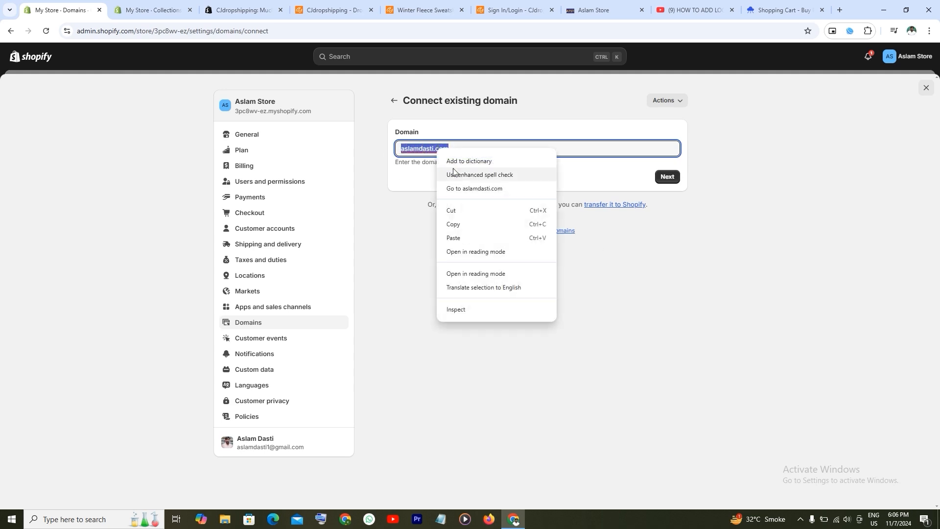
left_click(465, 227)
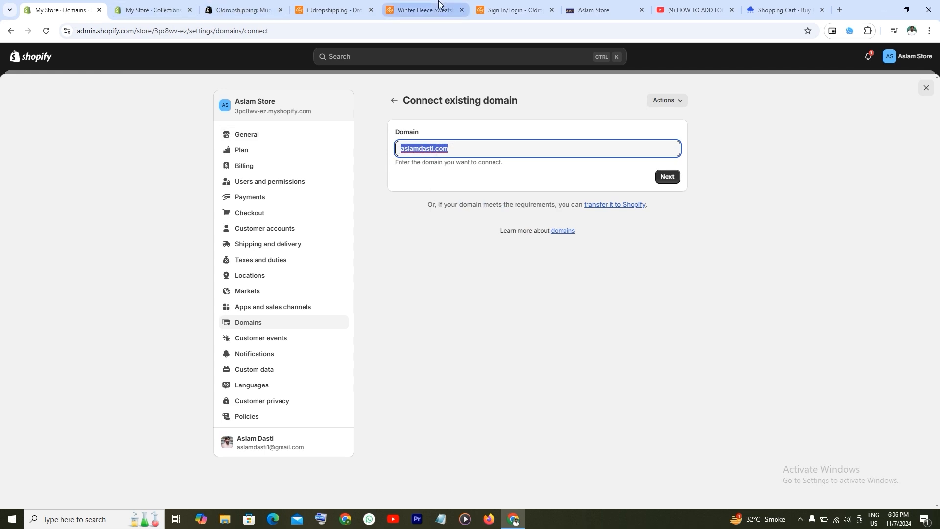
Step: Paste the copied domain as the address in a new browser tab and compare it with the storefront's myshopify.com address
left_click(598, 10)
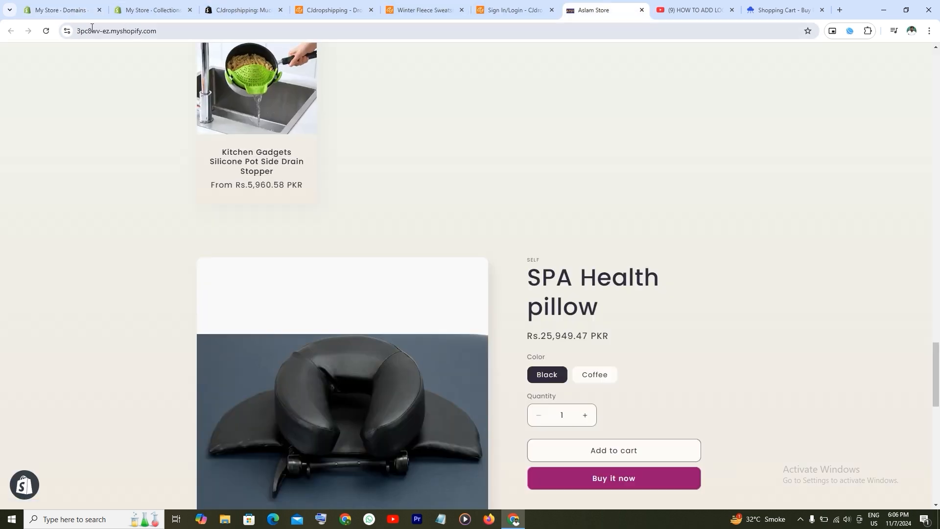
left_click(838, 12)
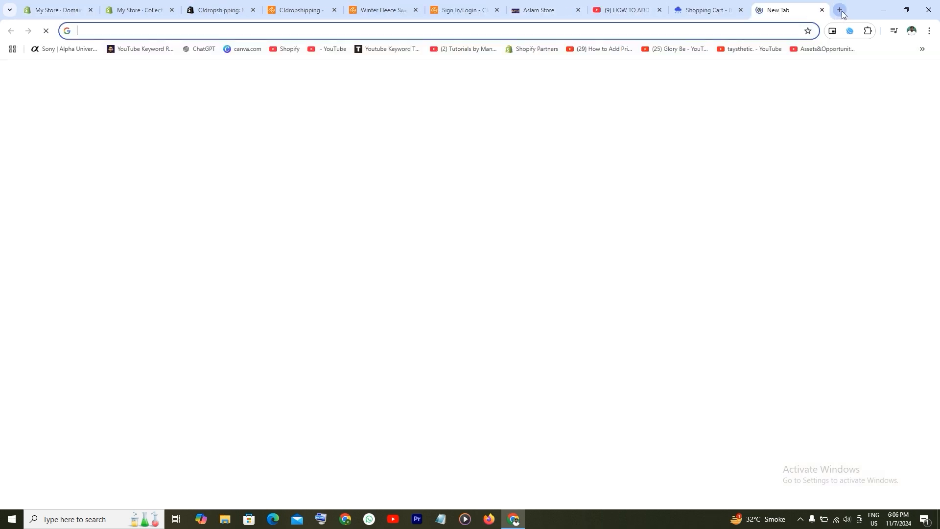
key("ctrl+v")
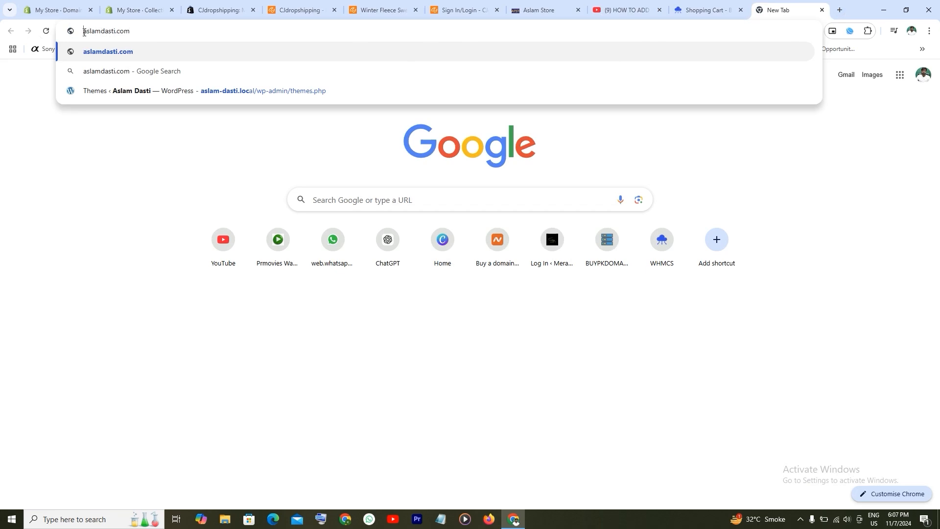
left_click_drag(84, 31, 130, 31)
left_click(130, 30)
left_click(140, 9)
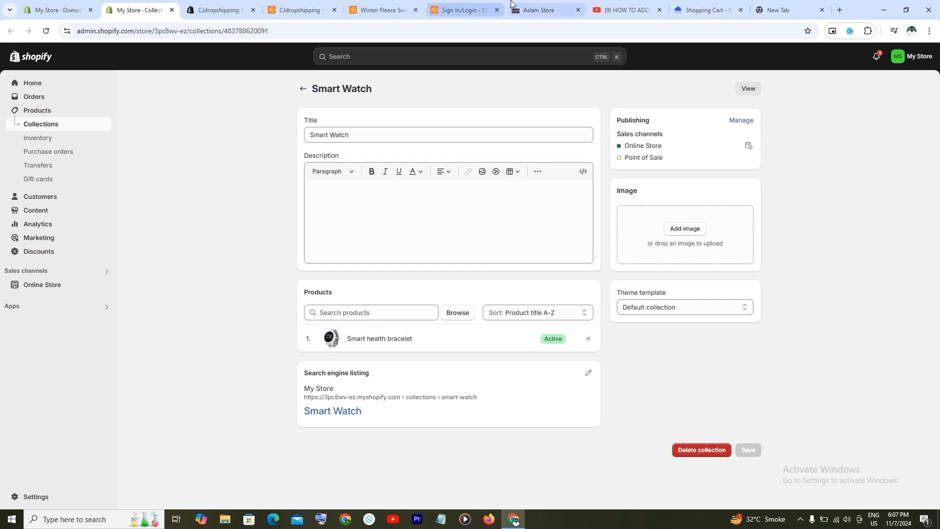
left_click(538, 10)
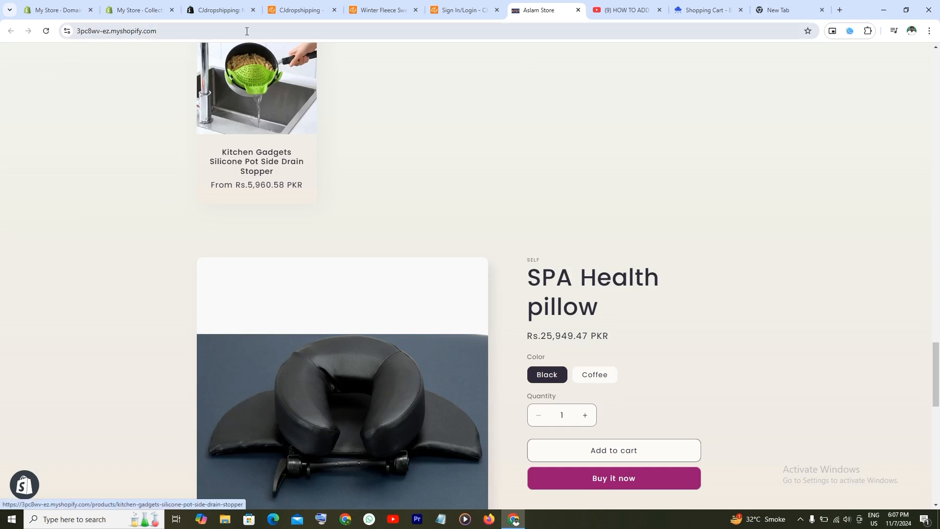
left_click(58, 4)
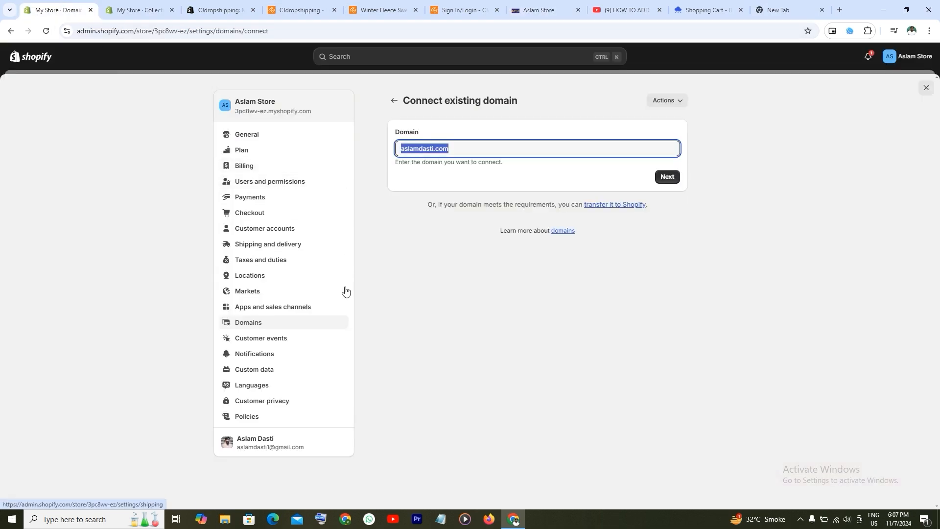
Step: Open the About us page from the storefront footer's Quick links and check its content
left_click(539, 10)
scroll(576, 419, "down", 6)
scroll(574, 385, "down", 8)
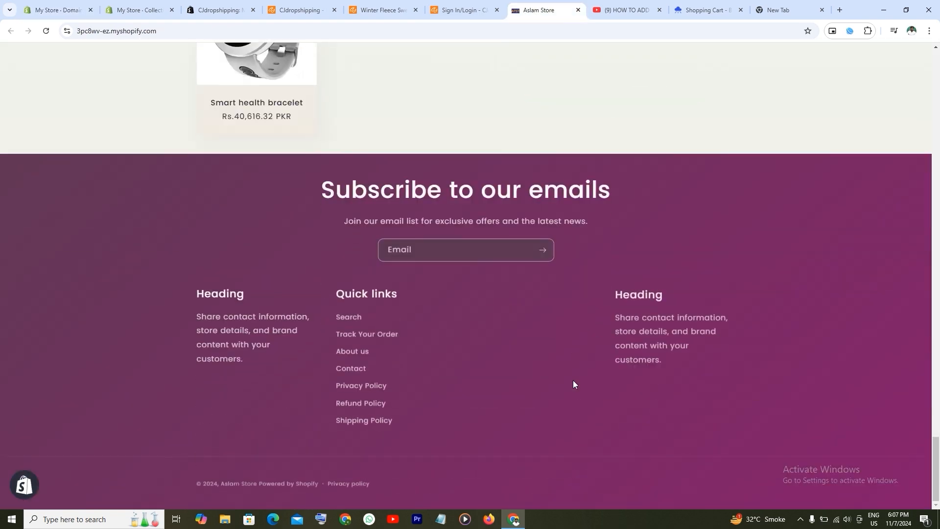
left_click(355, 356)
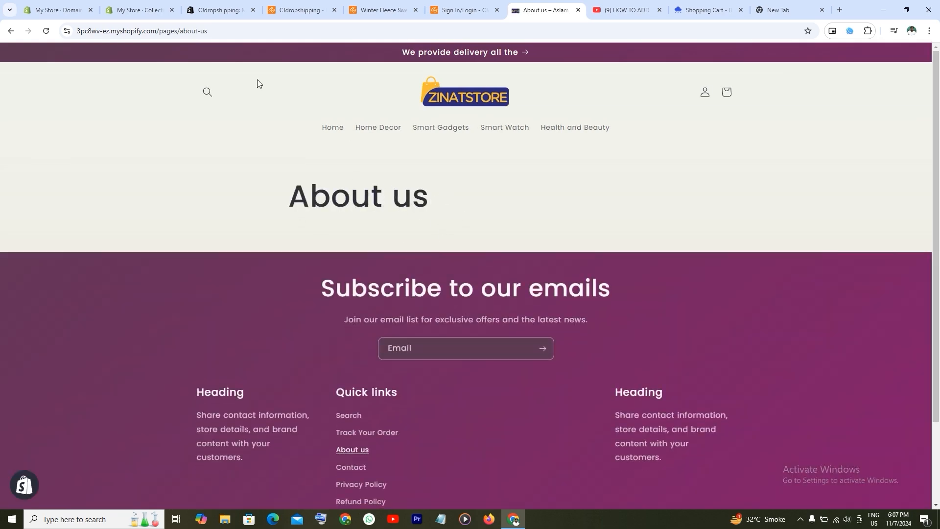
Step: Open the automated privacy policy in Shopify's Policies settings and copy its full text below the date line
left_click(56, 9)
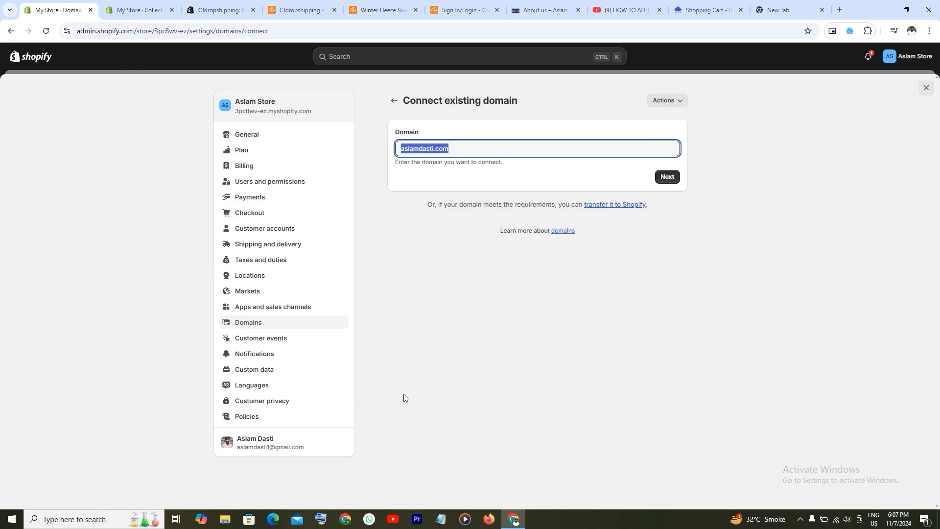
left_click(252, 417)
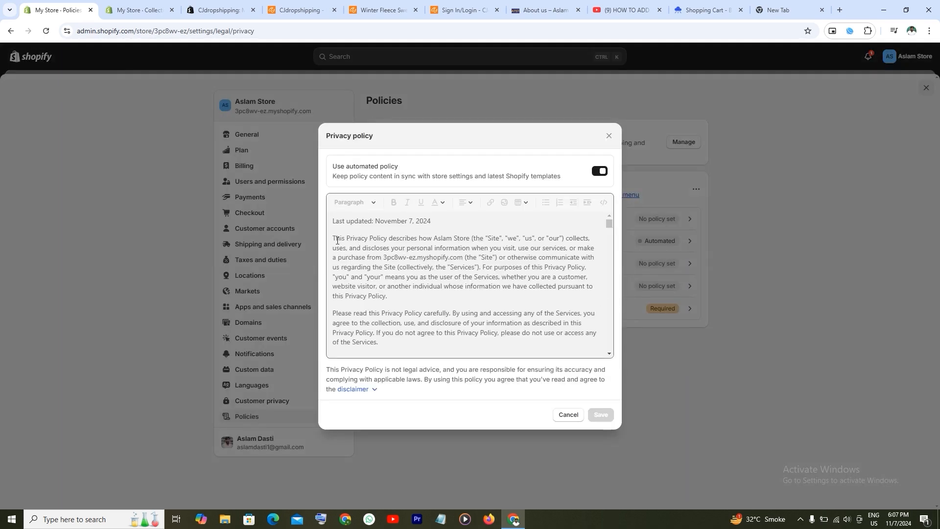
left_click_drag(334, 239, 496, 391)
right_click(403, 270)
left_click(421, 281)
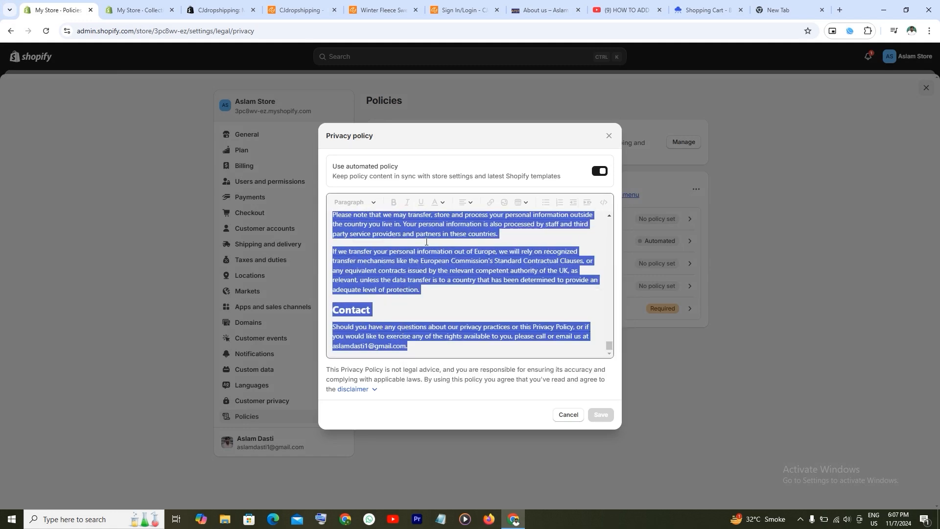
Step: Paste the copied privacy policy text as the content of the online store's Privacy Policy page and save it
left_click(130, 6)
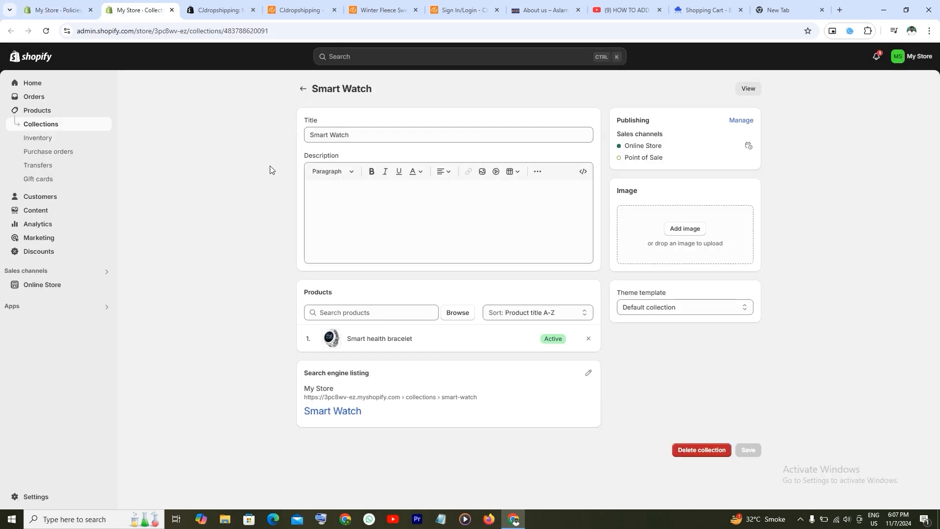
left_click(45, 285)
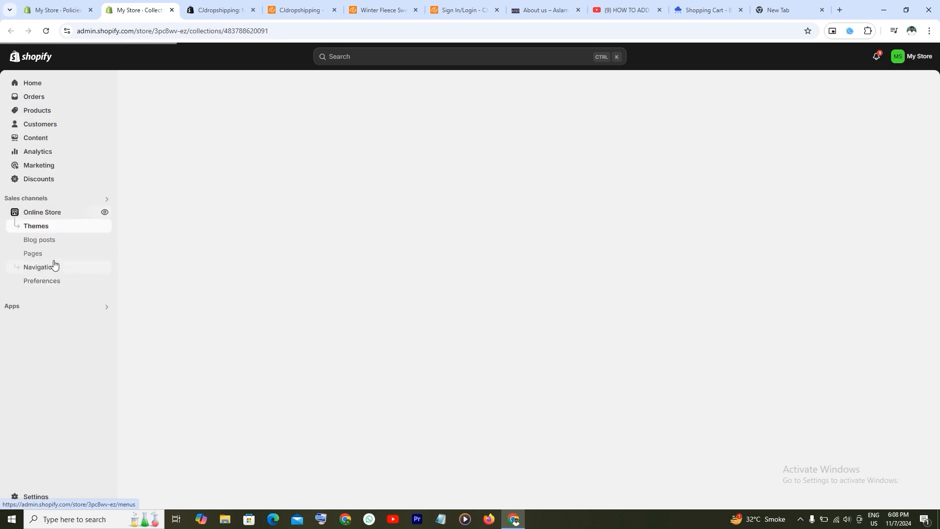
left_click(42, 256)
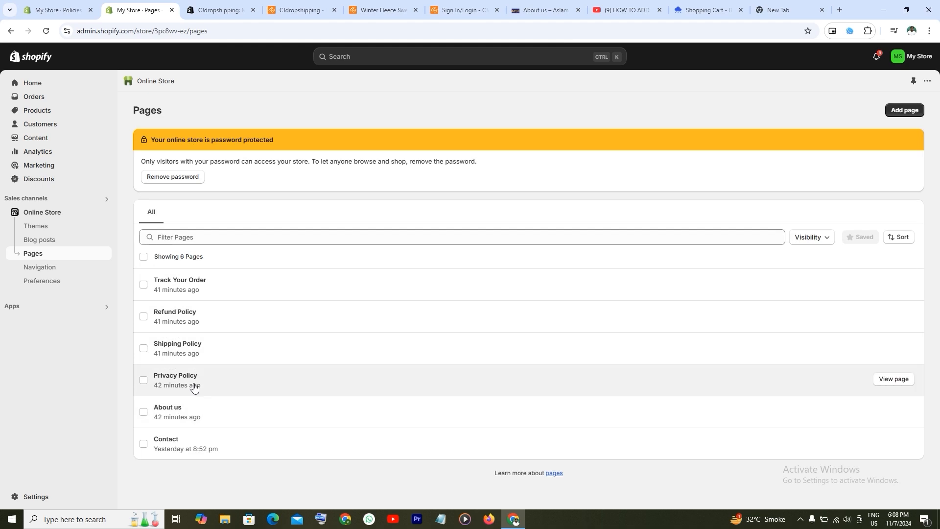
left_click(189, 383)
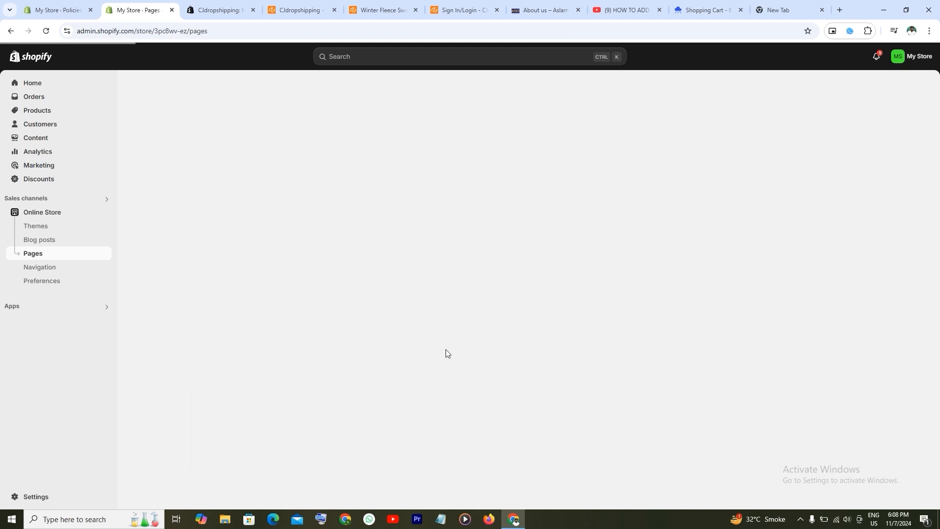
left_click(349, 214)
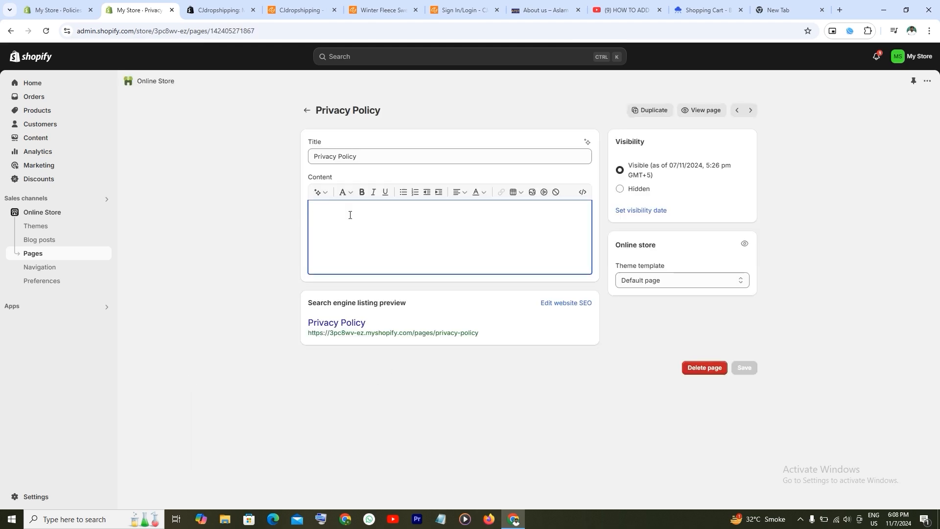
key("ctrl+v")
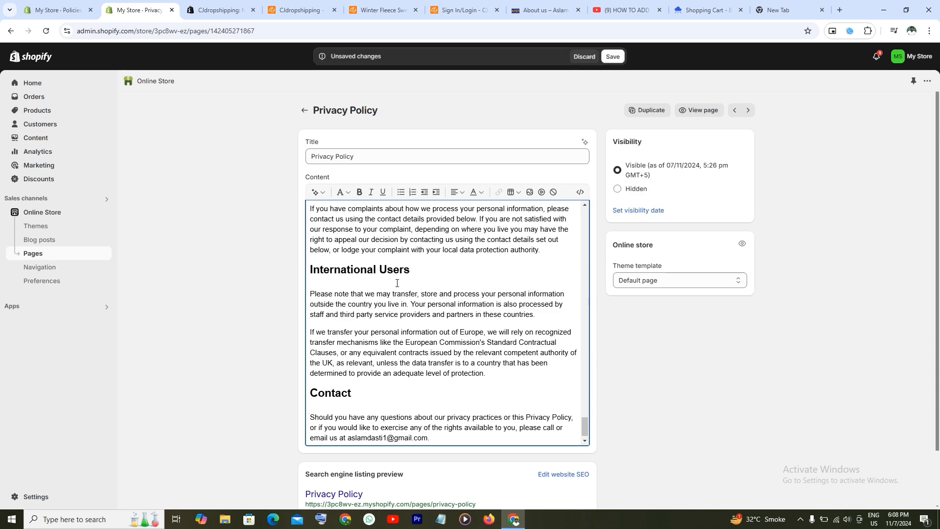
scroll(397, 283, "up", 5)
scroll(397, 283, "up", 15)
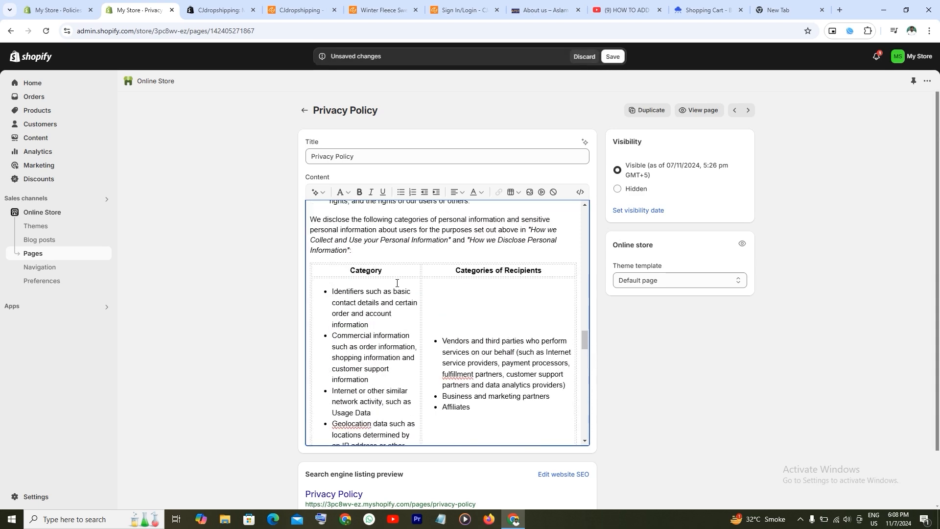
scroll(396, 283, "up", 15)
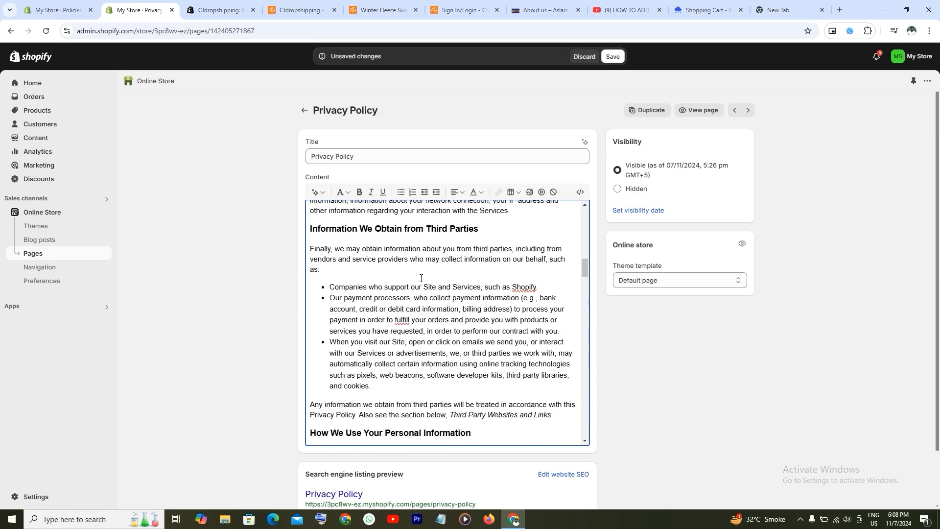
left_click(612, 58)
Step: Return to the Policies settings, check the shipping policy, and insert the template into the Return and refund policy
left_click(74, 6)
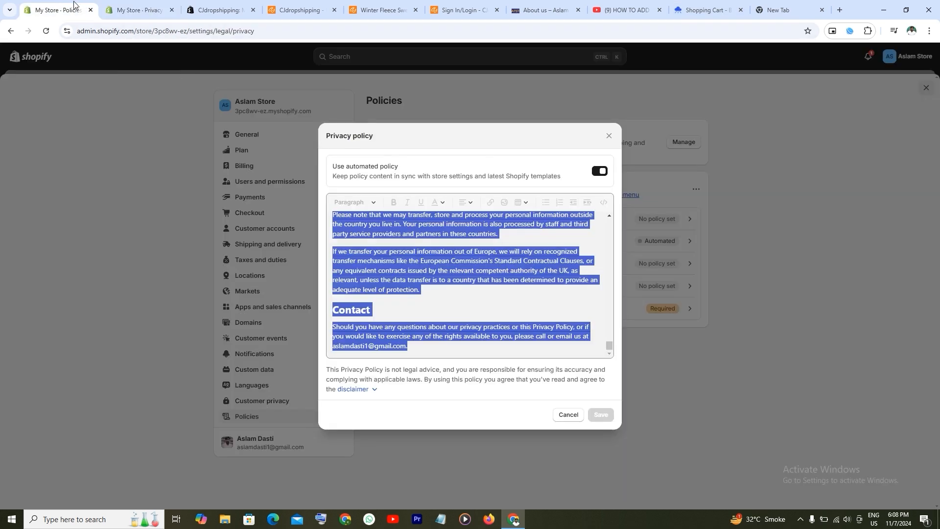
left_click(607, 138)
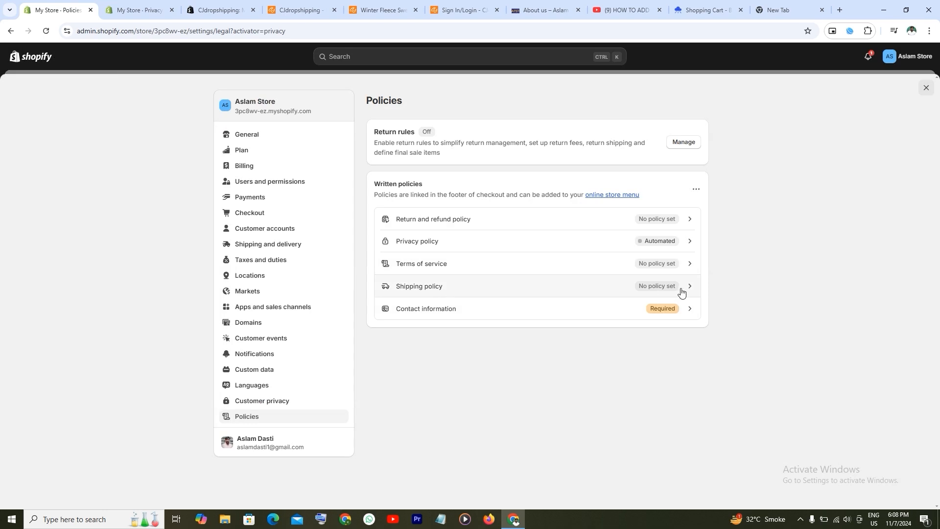
left_click(688, 291)
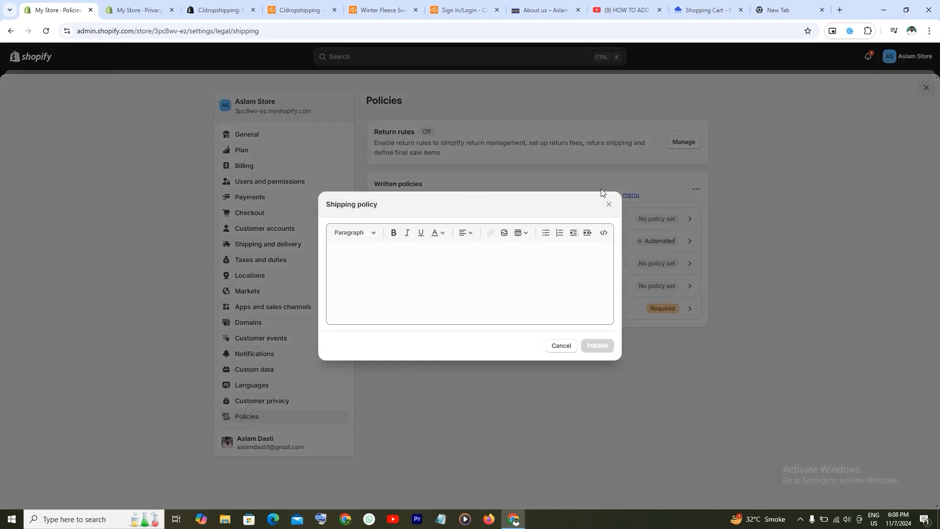
left_click(609, 206)
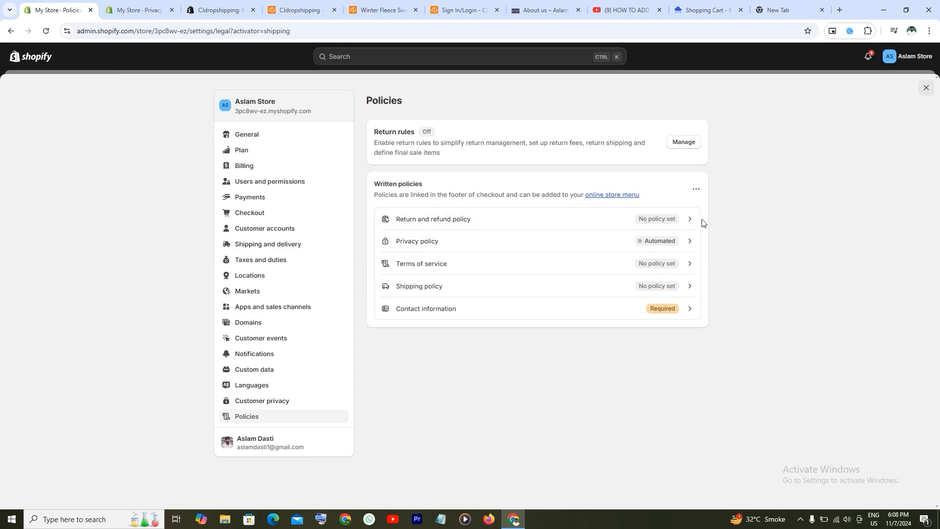
left_click(690, 221)
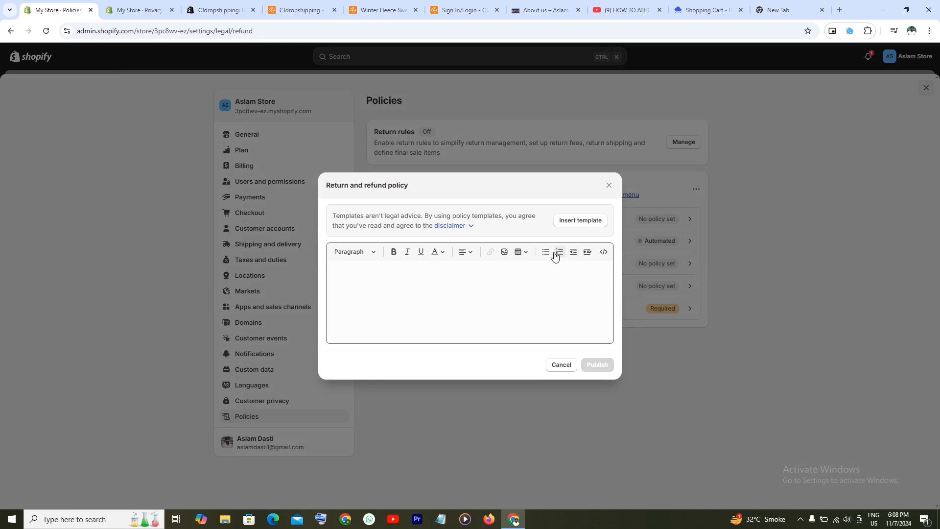
left_click(593, 221)
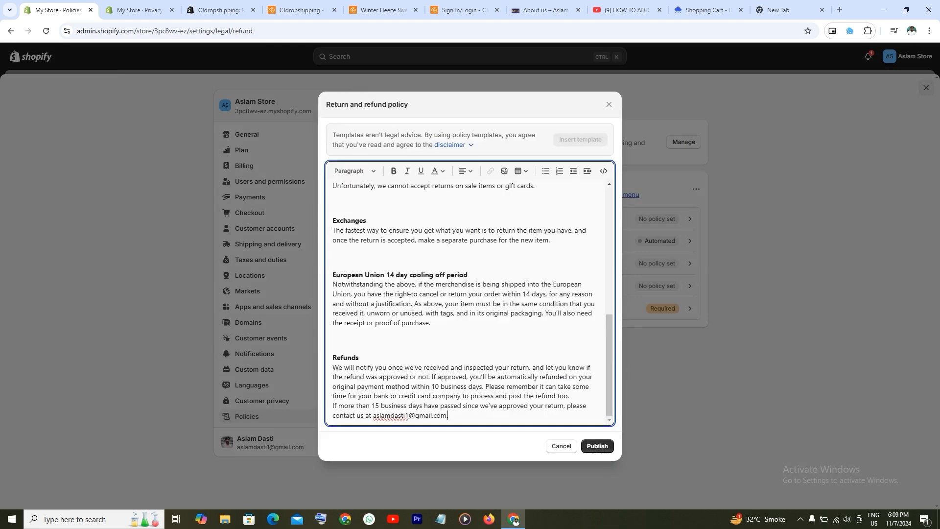
Step: Open the Refund Policy page from the online store's pages with its content field ready for editing
left_click(137, 10)
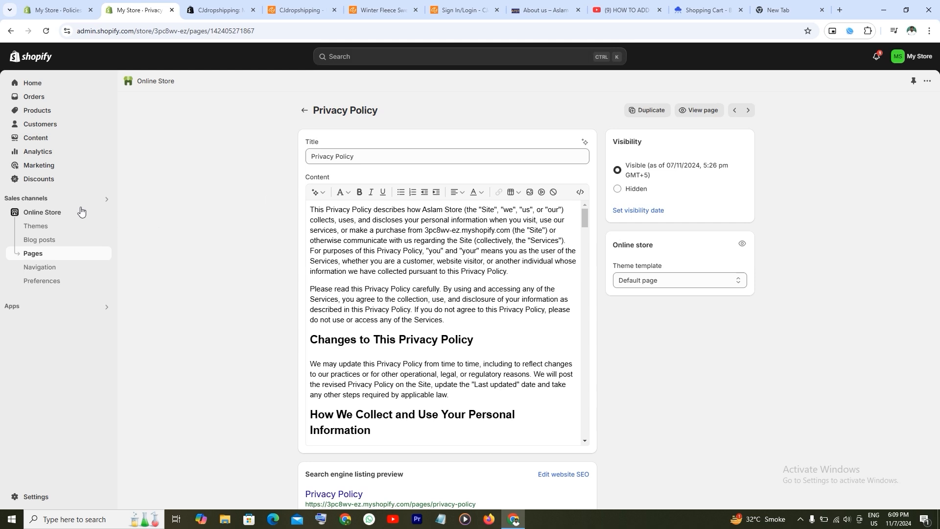
left_click(42, 257)
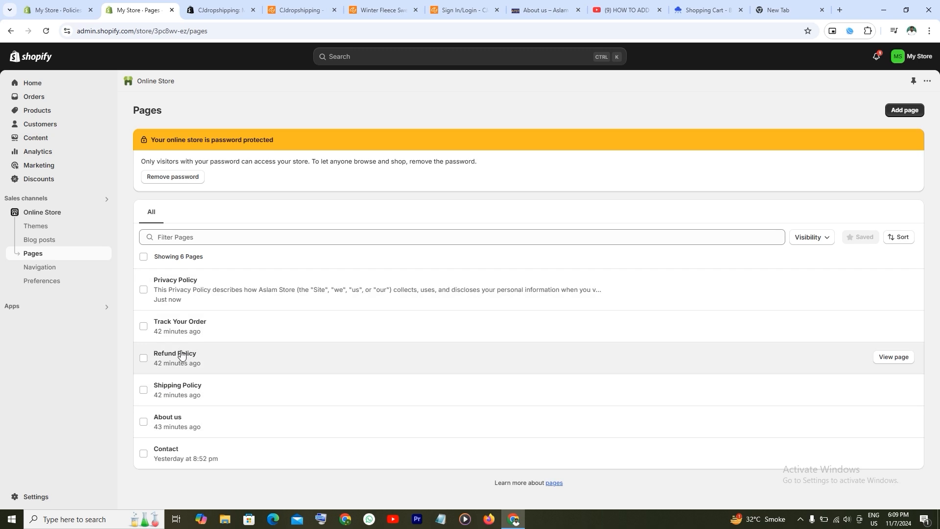
left_click(194, 363)
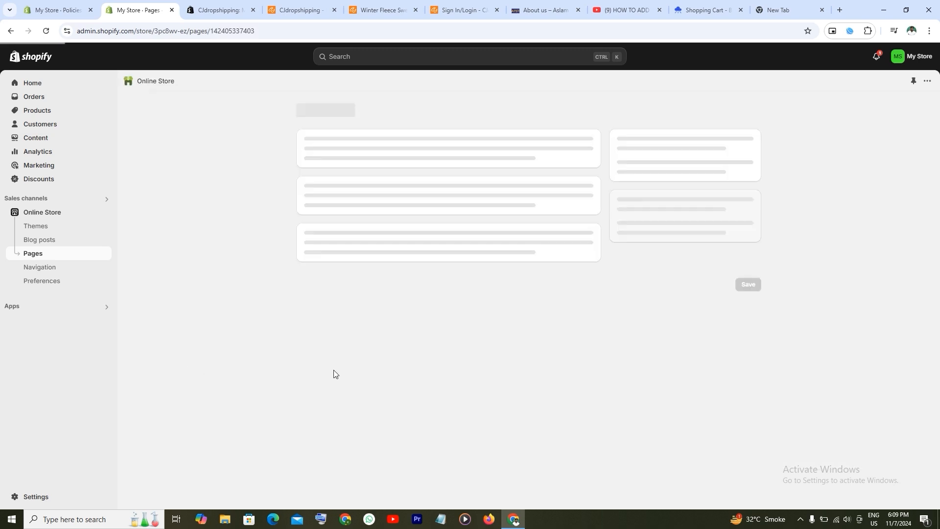
left_click(353, 221)
right_click(352, 221)
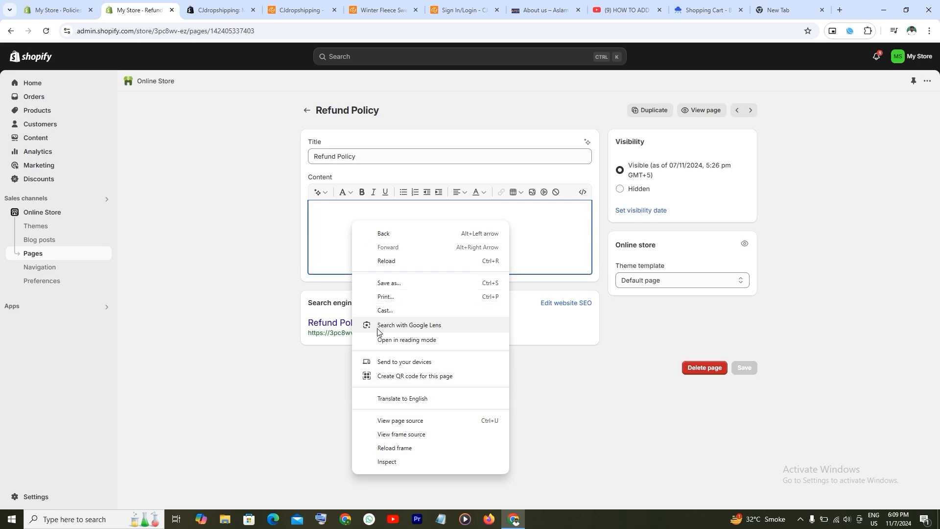
left_click(325, 241)
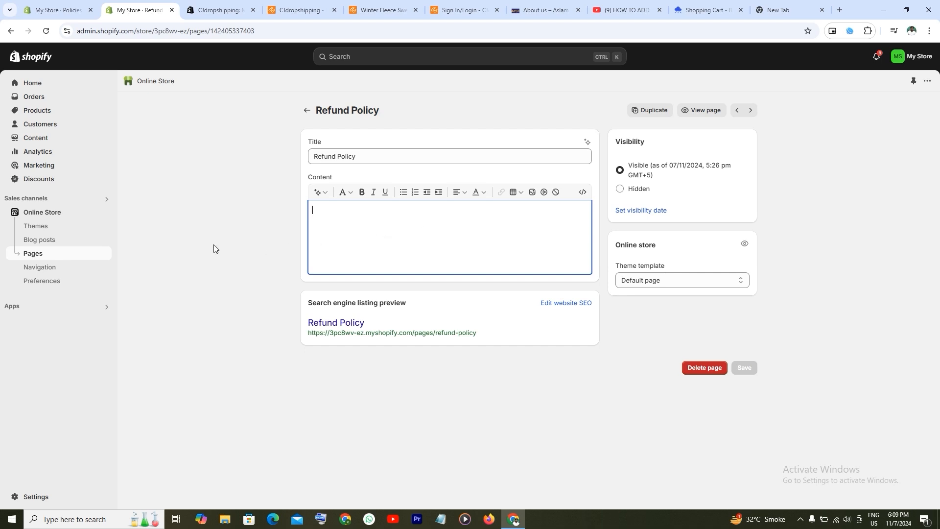
Step: View the live online store and review its home page sections down to the footer's Quick links
left_click(105, 214)
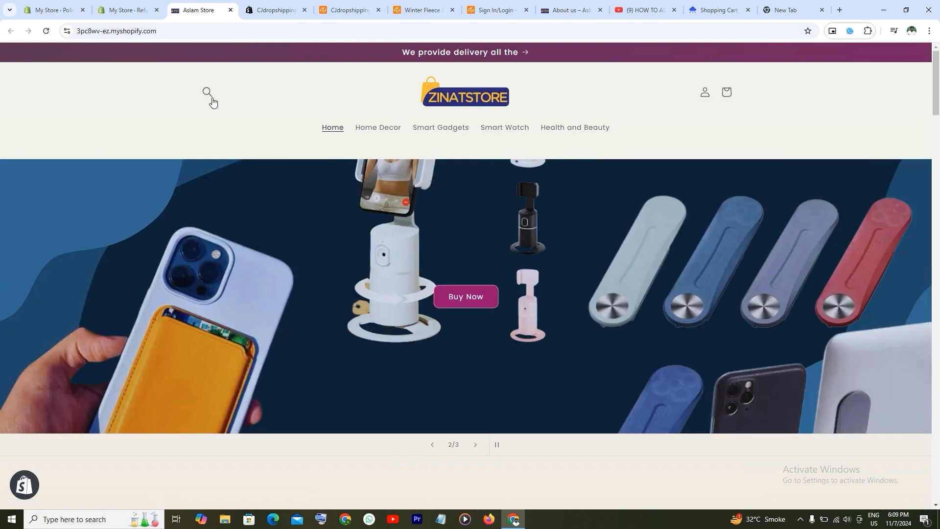
scroll(529, 262, "down", 6)
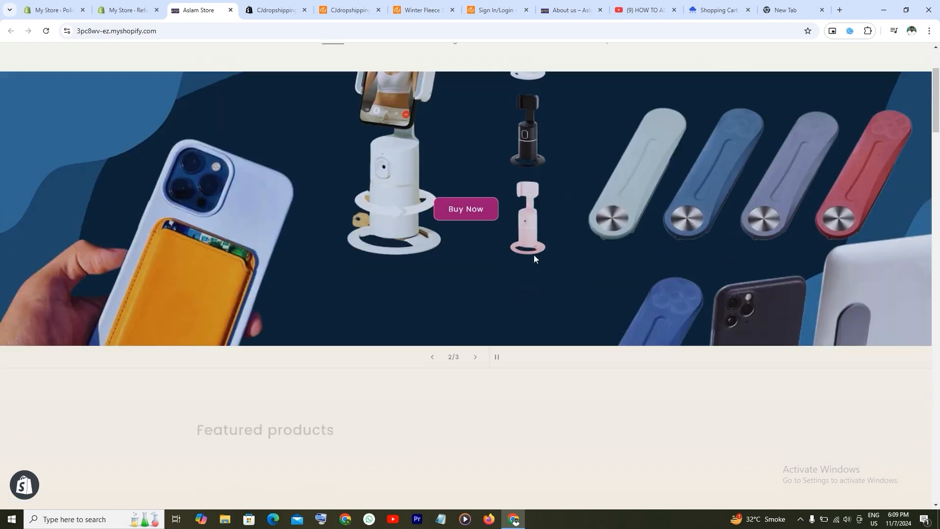
scroll(509, 230, "down", 14)
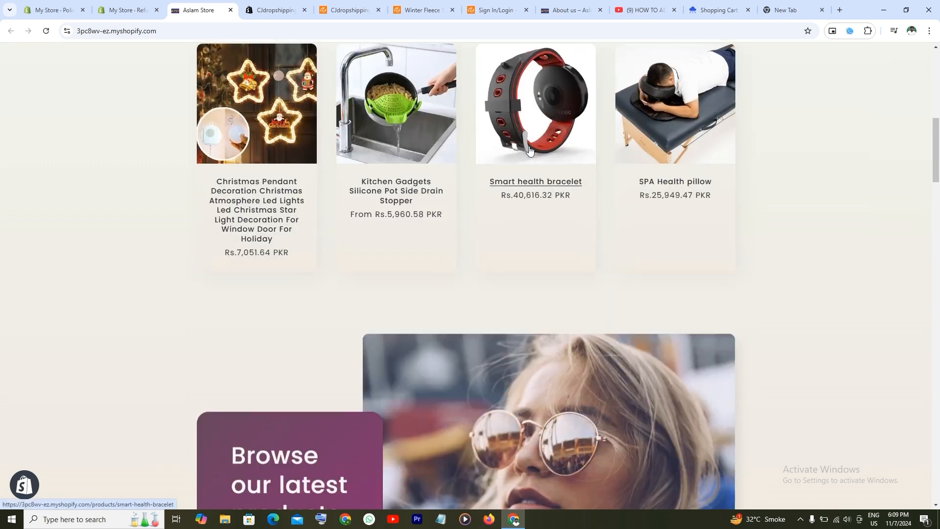
scroll(504, 159, "down", 6)
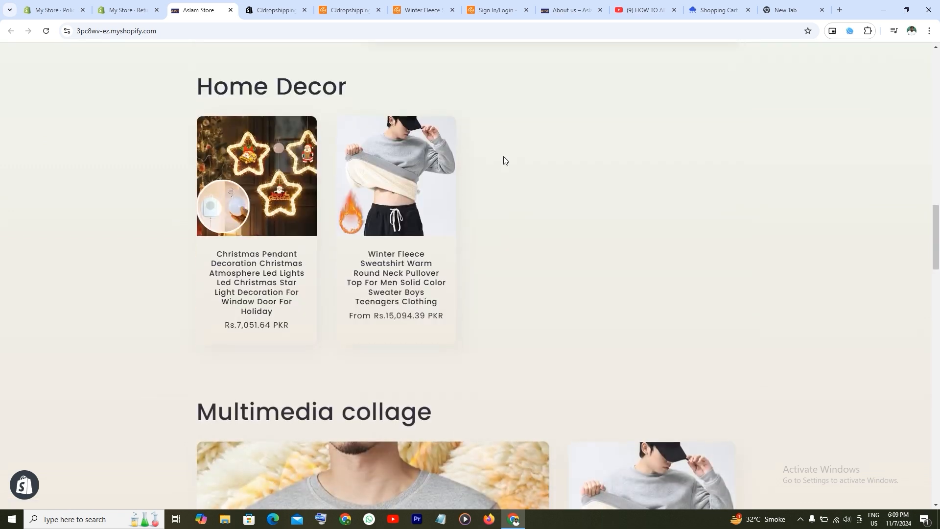
left_click(930, 31)
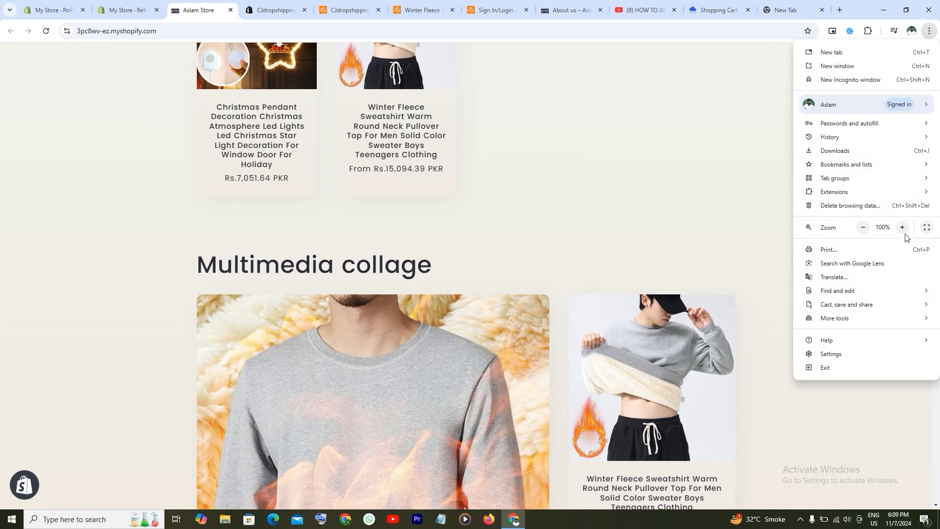
left_click(672, 203)
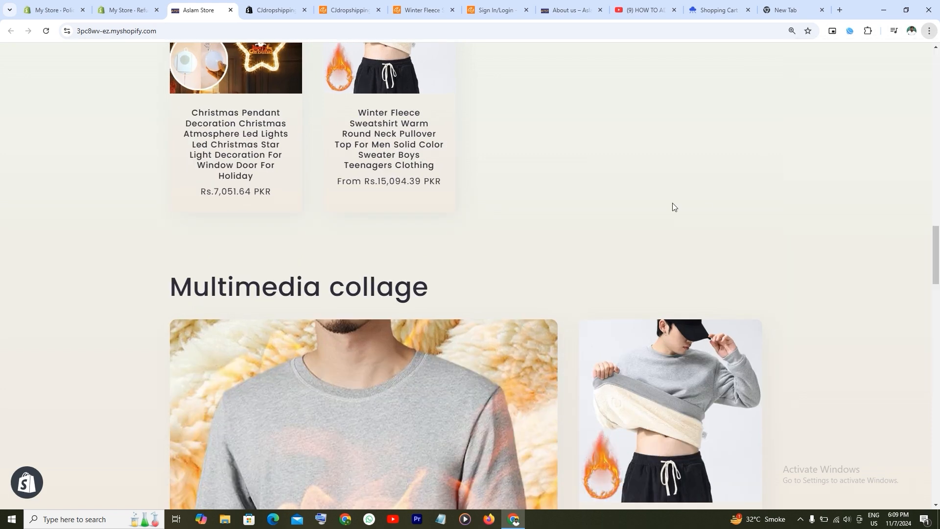
scroll(674, 203, "down", 5)
scroll(539, 131, "down", 12)
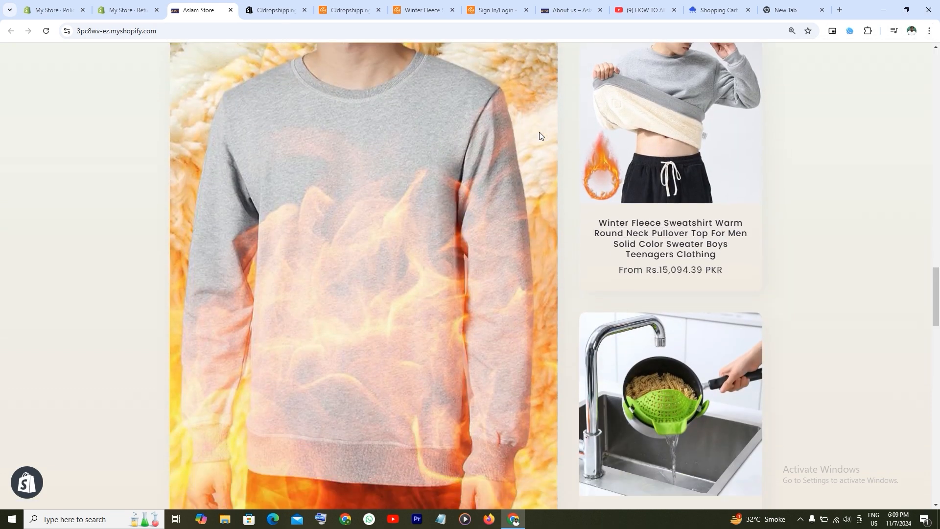
scroll(333, 102, "down", 12)
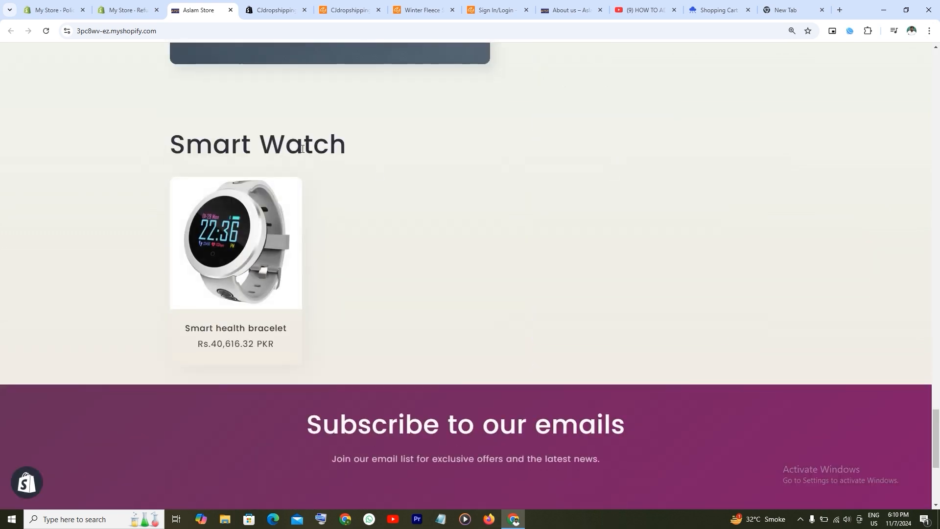
scroll(350, 155, "down", 5)
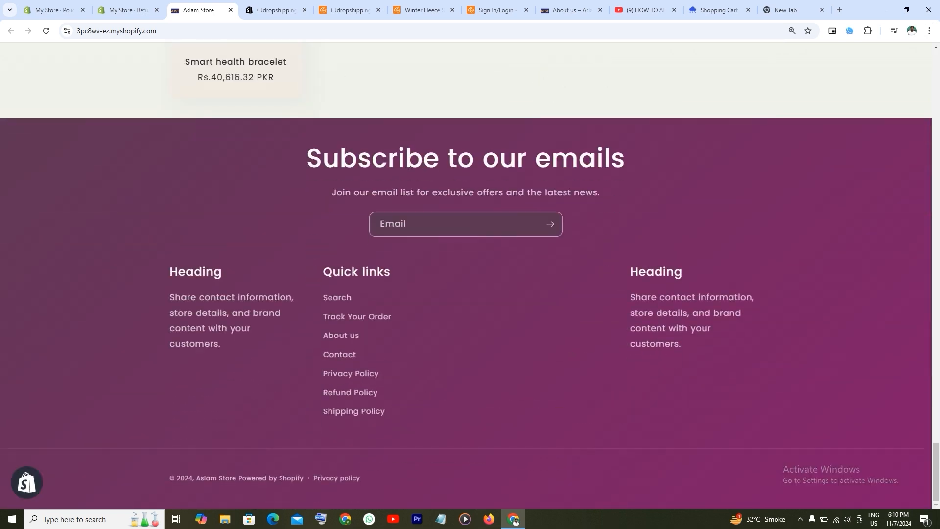